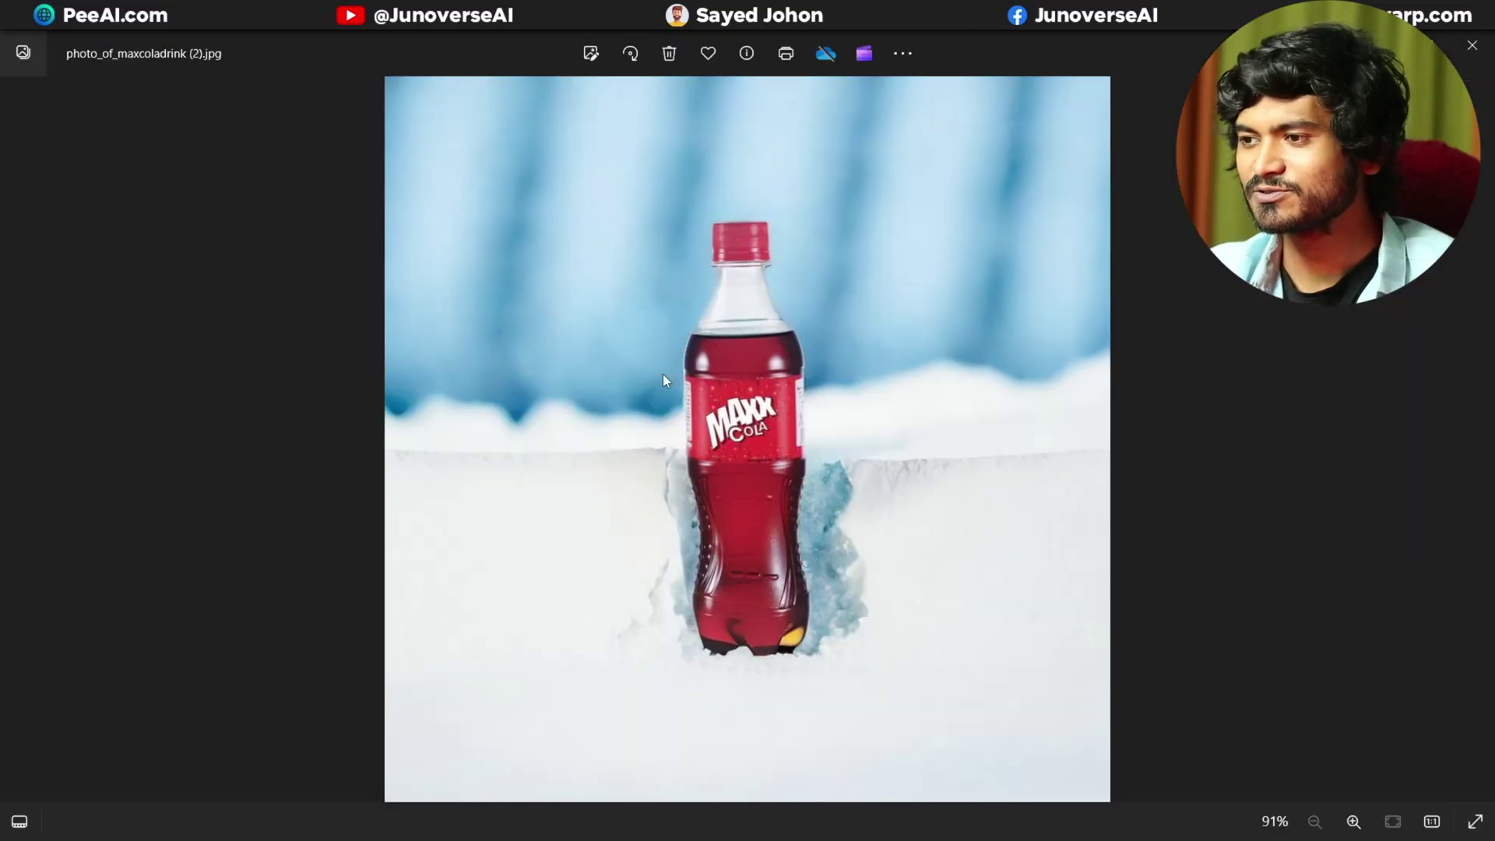
Step through the Maxx Cola photos to the bottle shot set in snow
{"action": "key", "text": "Right"}
{"action": "key", "text": "Right"}
{"action": "key", "text": "Right"}
{"action": "key", "text": "Right"}
{"action": "key", "text": "Right"}
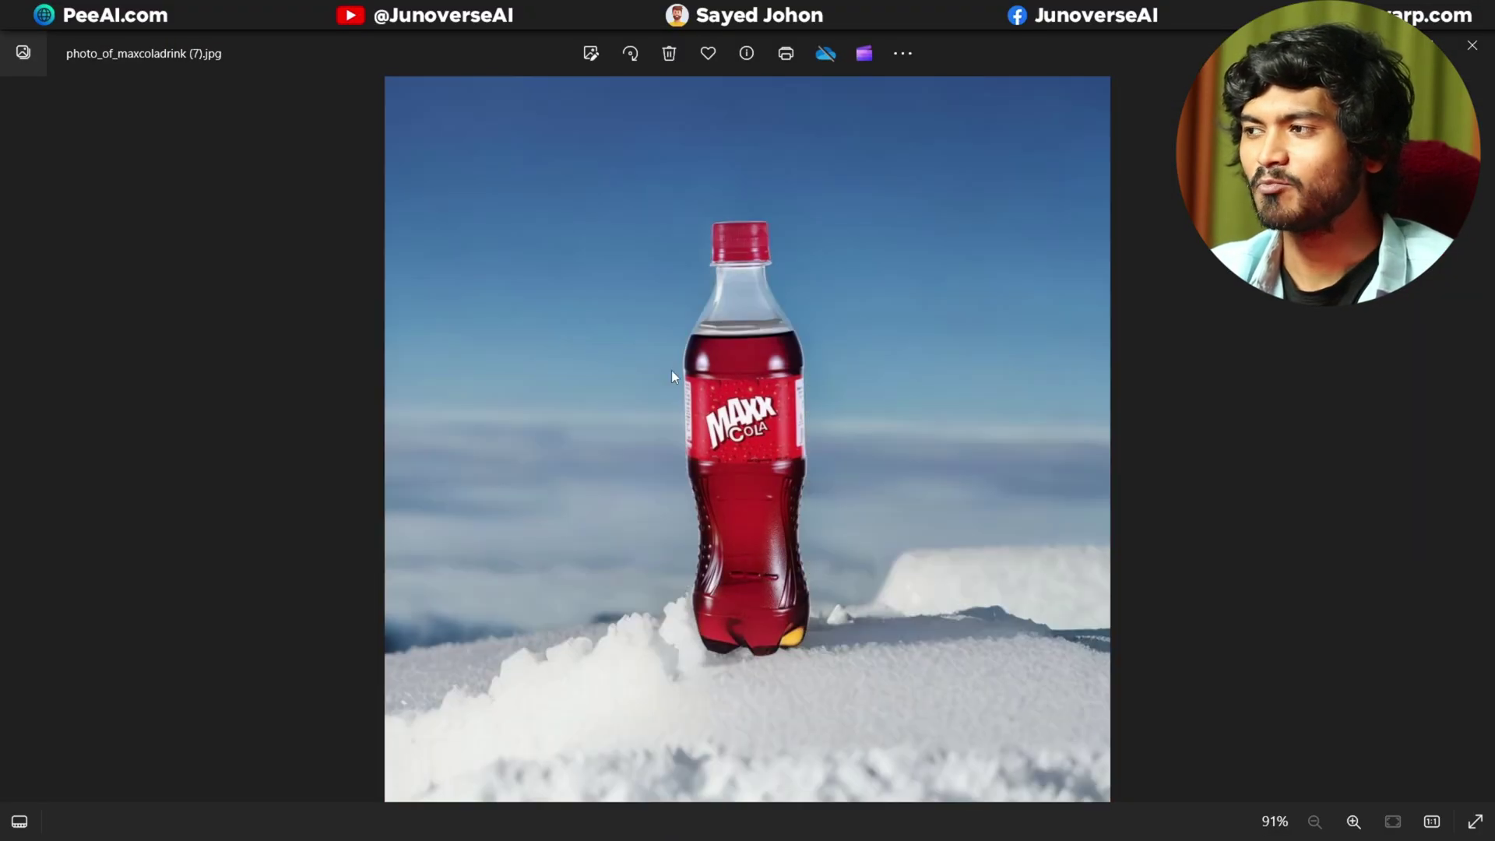
Close that photo and advance to the Replicate-generated bottle on a snowy peak at sunset
{"action": "left_click", "coordinate": [1488, 60]}
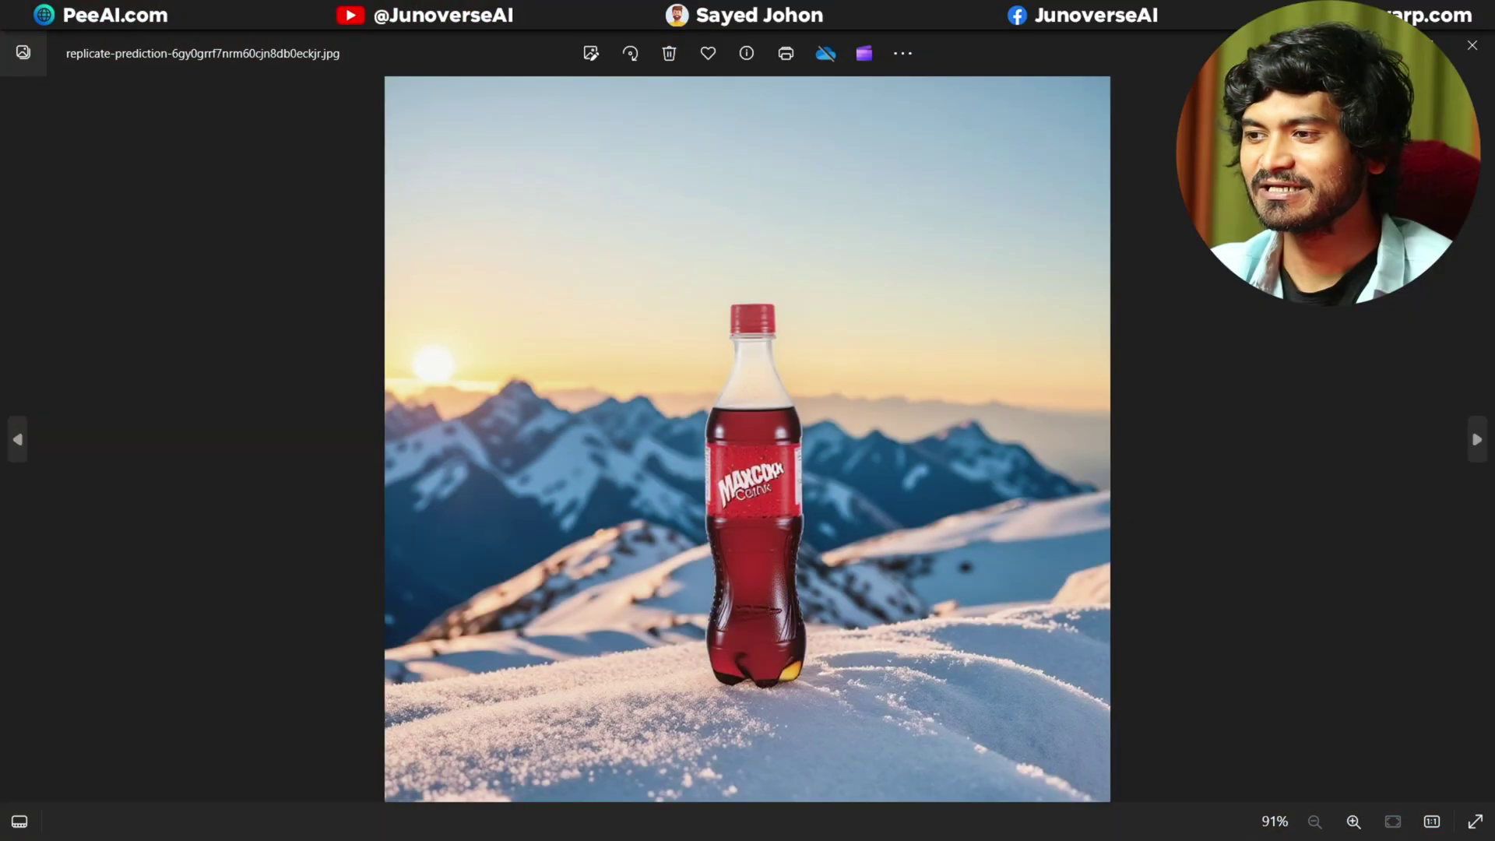
{"action": "key", "text": "Right"}
{"action": "key", "text": "Right"}
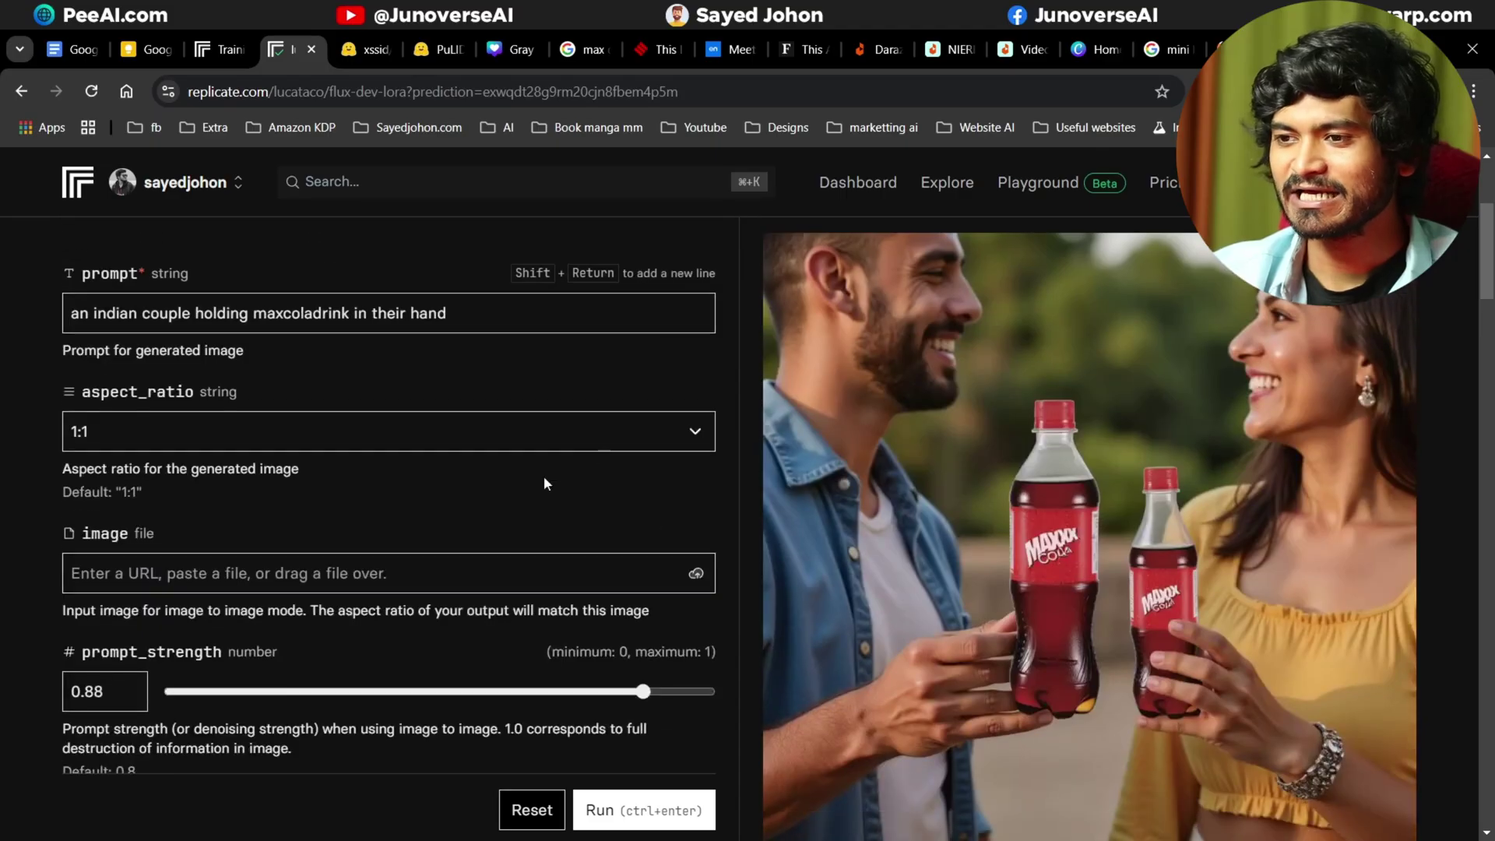
Run the extended couple-in-snow prompt, then rerun with a 22-year-old Latina holding maxcoladrink
{"action": "left_click", "coordinate": [453, 316]}
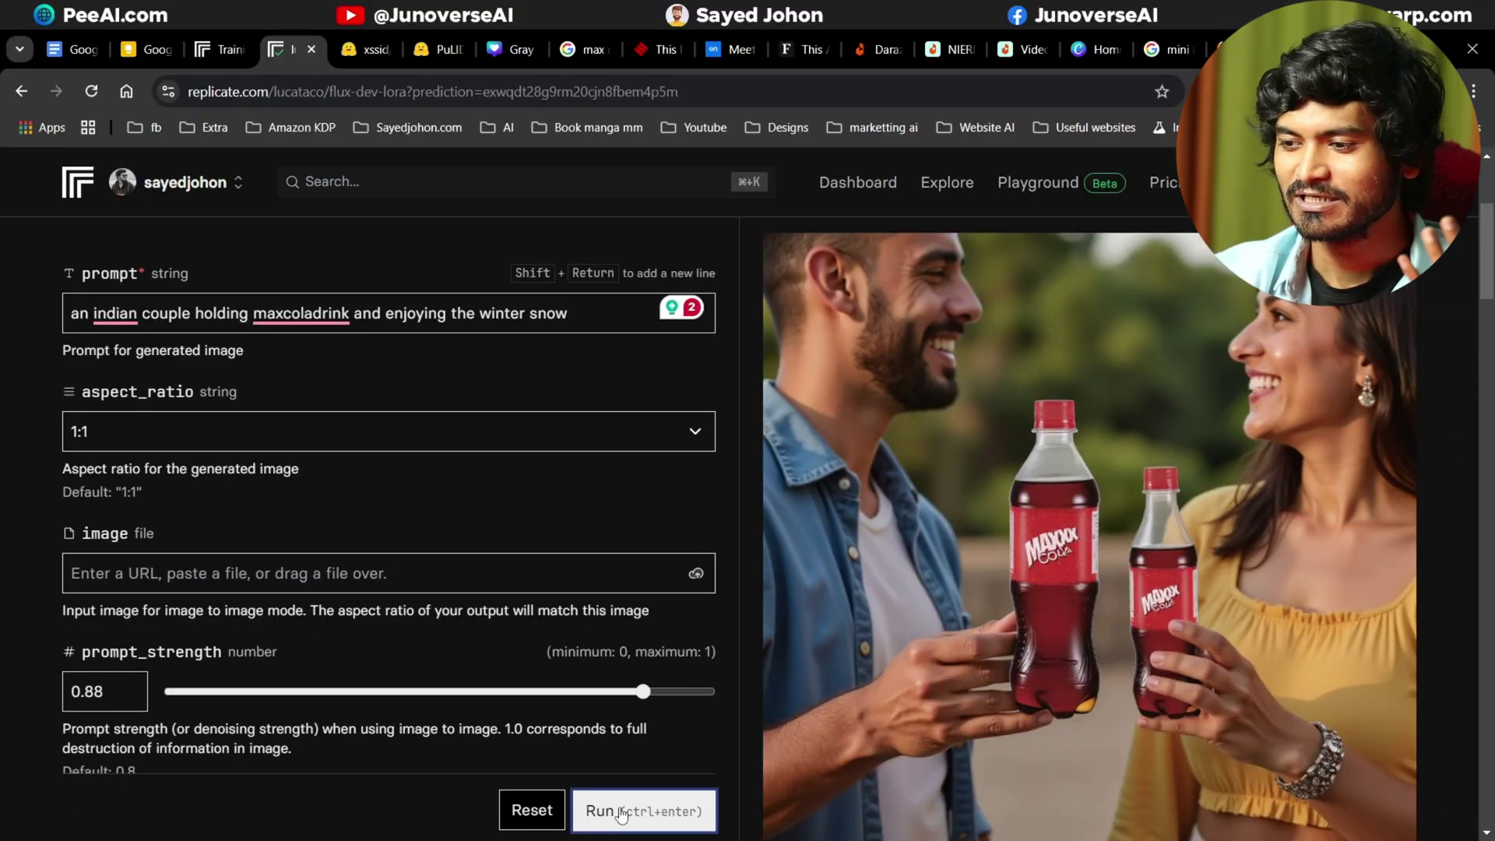
{"action": "key", "text": "ctrl+Return"}
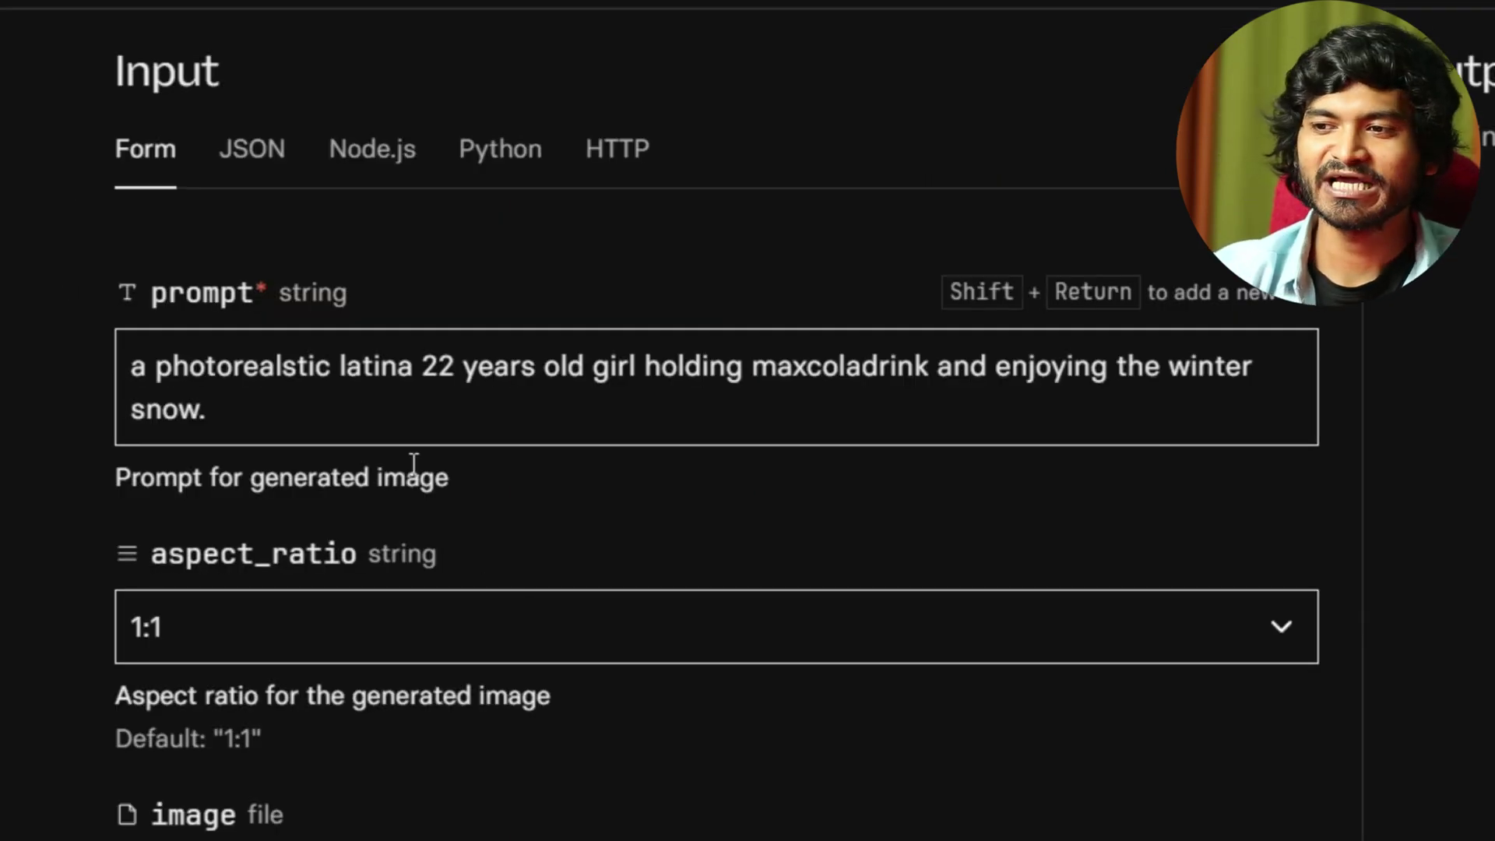
{"action": "key", "text": "Return"}
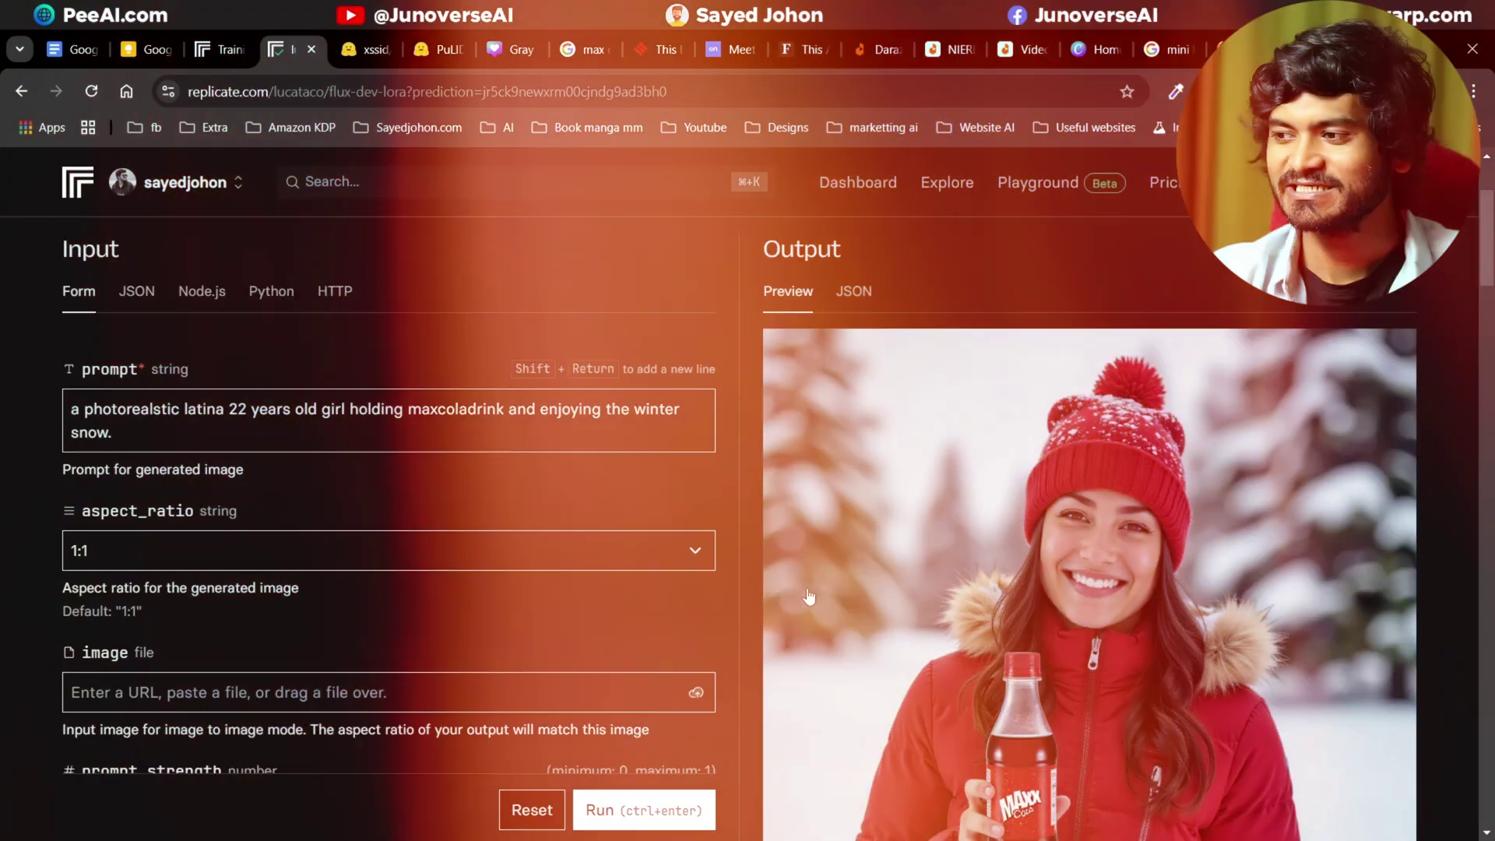
Review the finished red-jacket Maxx Cola image and its generation time
{"action": "scroll", "coordinate": [809, 597], "scroll_direction": "down", "scroll_amount": 1}
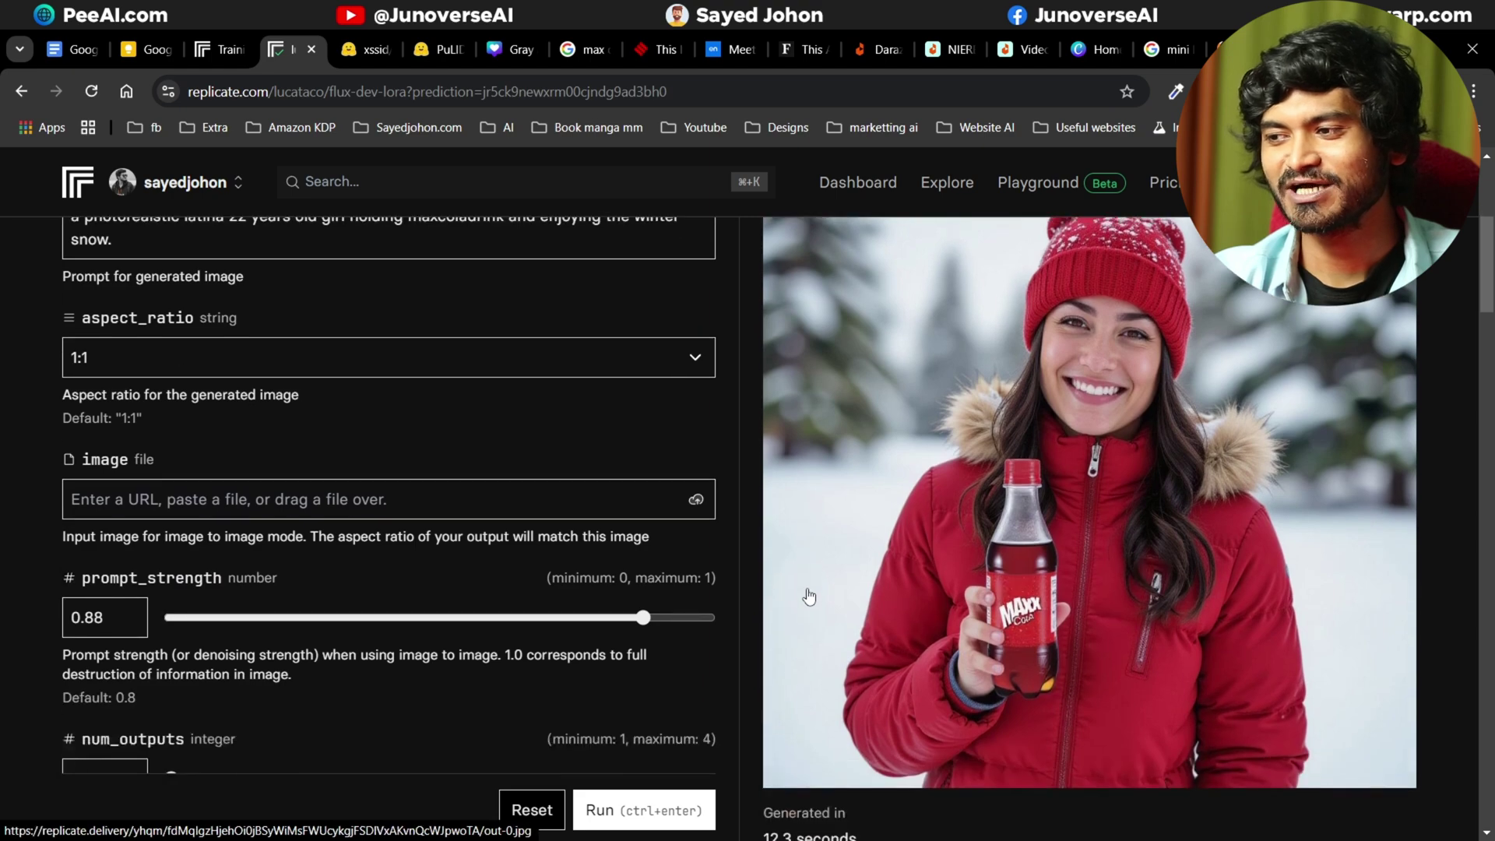
{"action": "scroll", "coordinate": [1149, 506], "scroll_direction": "up", "scroll_amount": 1}
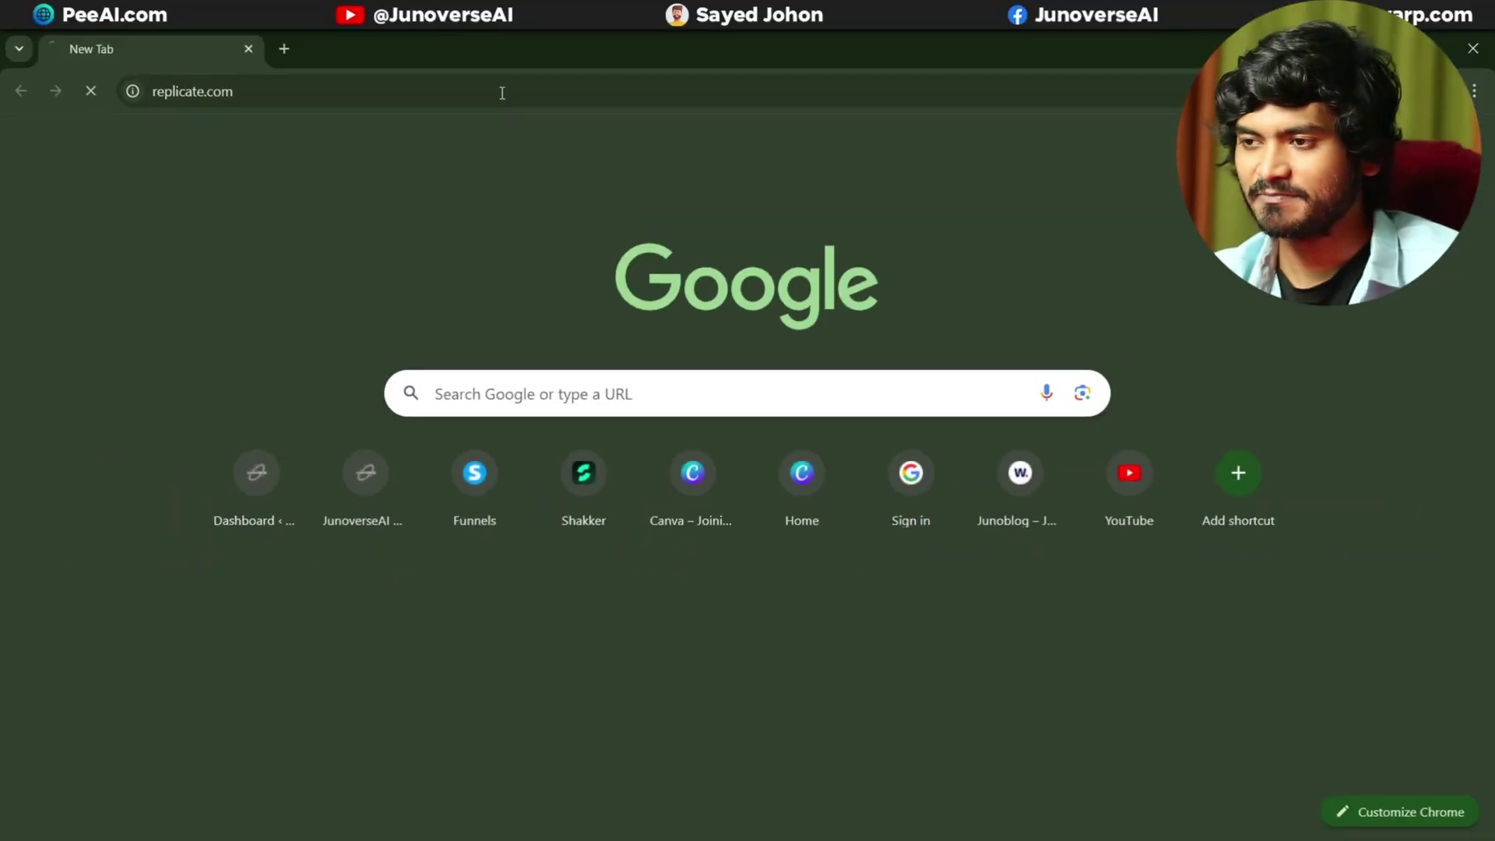
Load replicate.com in a new tab and look over the homepage
{"action": "key", "text": "Return"}
{"action": "scroll", "coordinate": [381, 398], "scroll_direction": "down", "scroll_amount": 3}
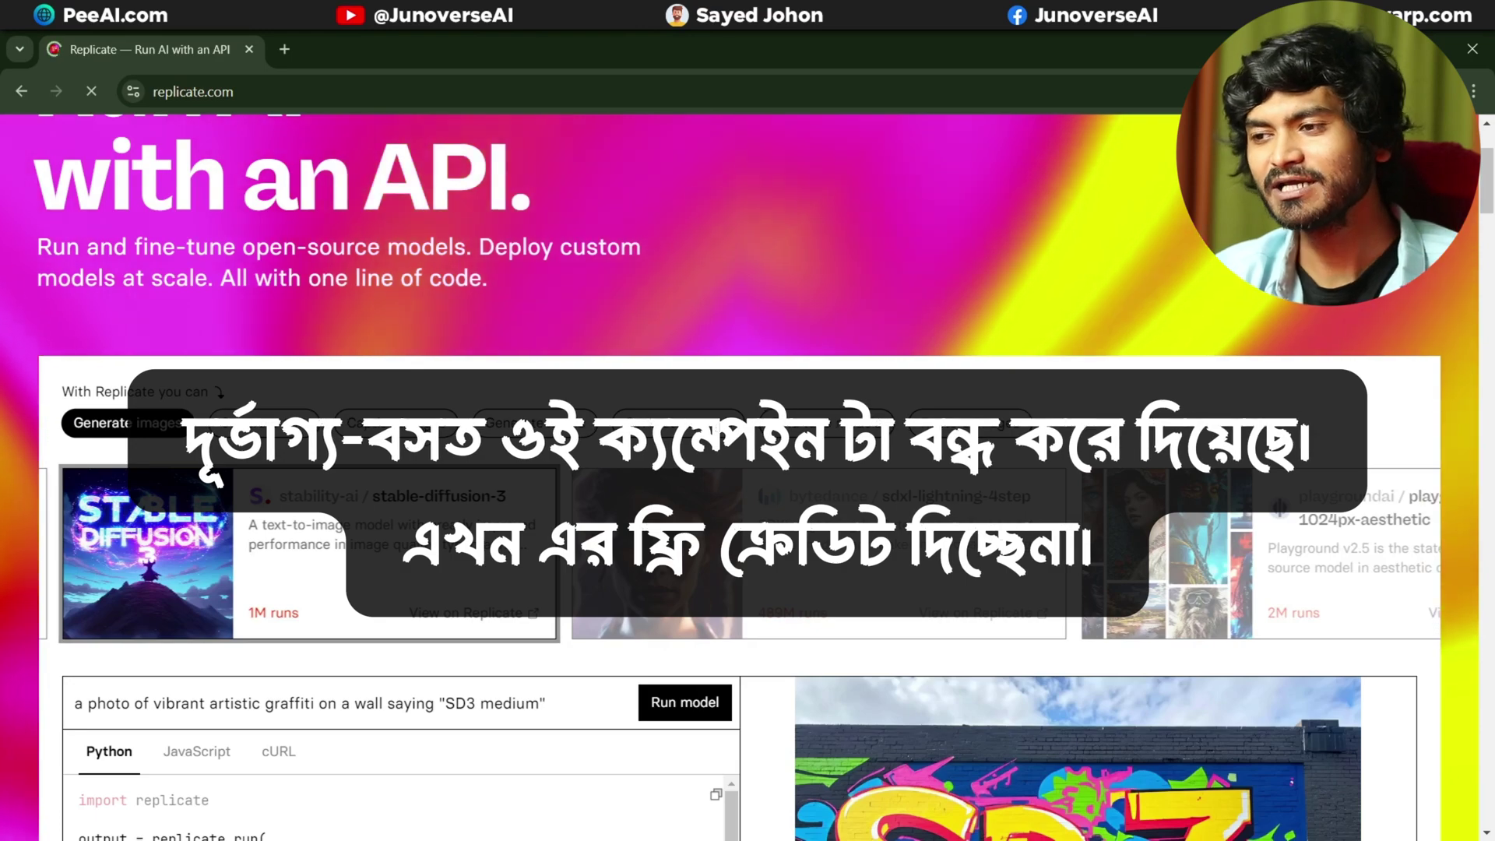
{"action": "scroll", "coordinate": [748, 467], "scroll_direction": "up", "scroll_amount": 3}
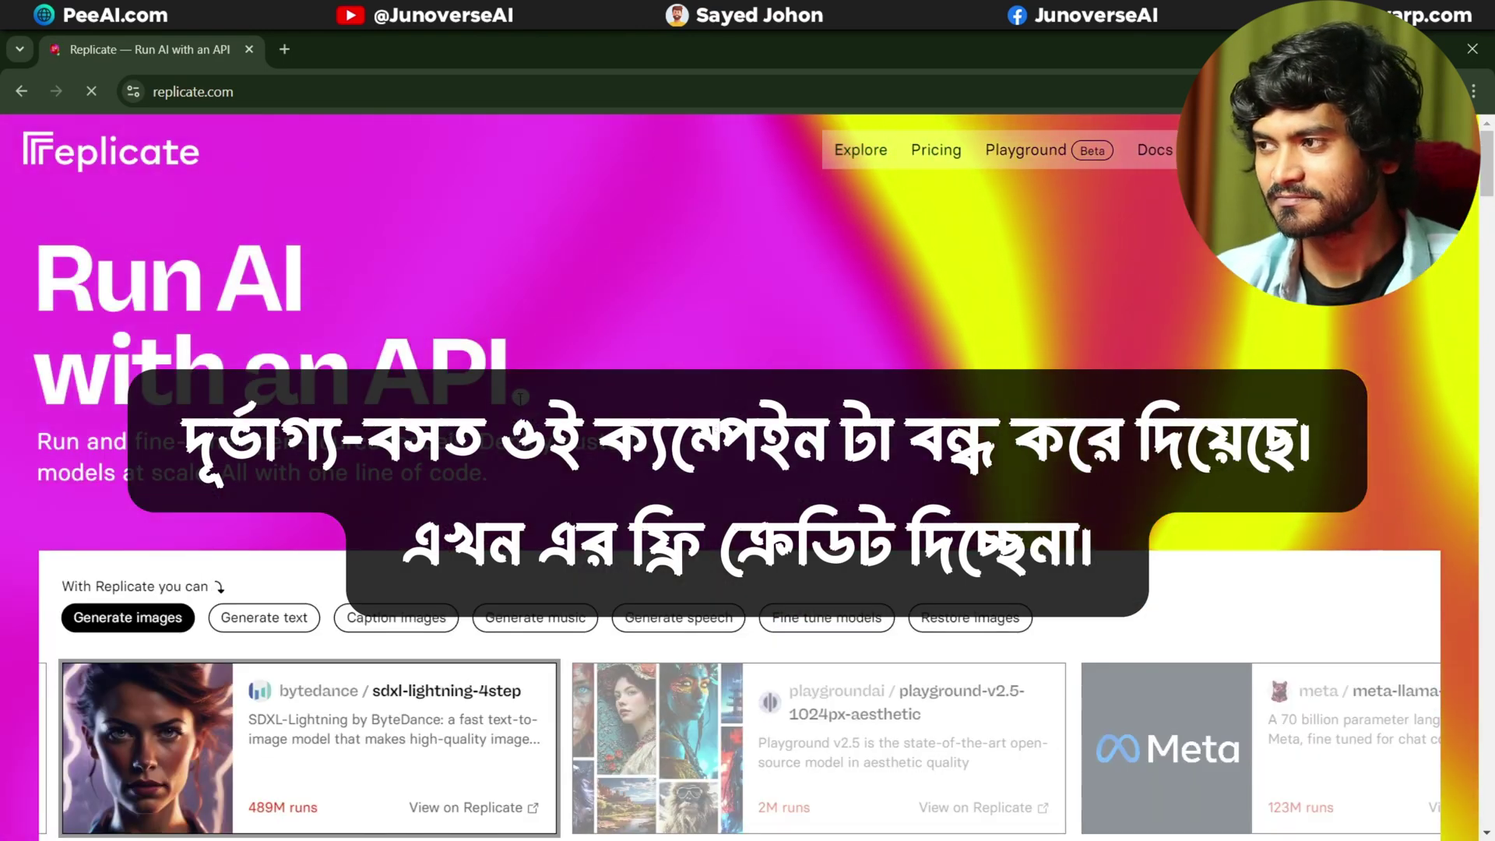
Go to the pasted Replicate invite link
{"action": "left_click", "coordinate": [613, 91]}
{"action": "key", "text": "Return"}
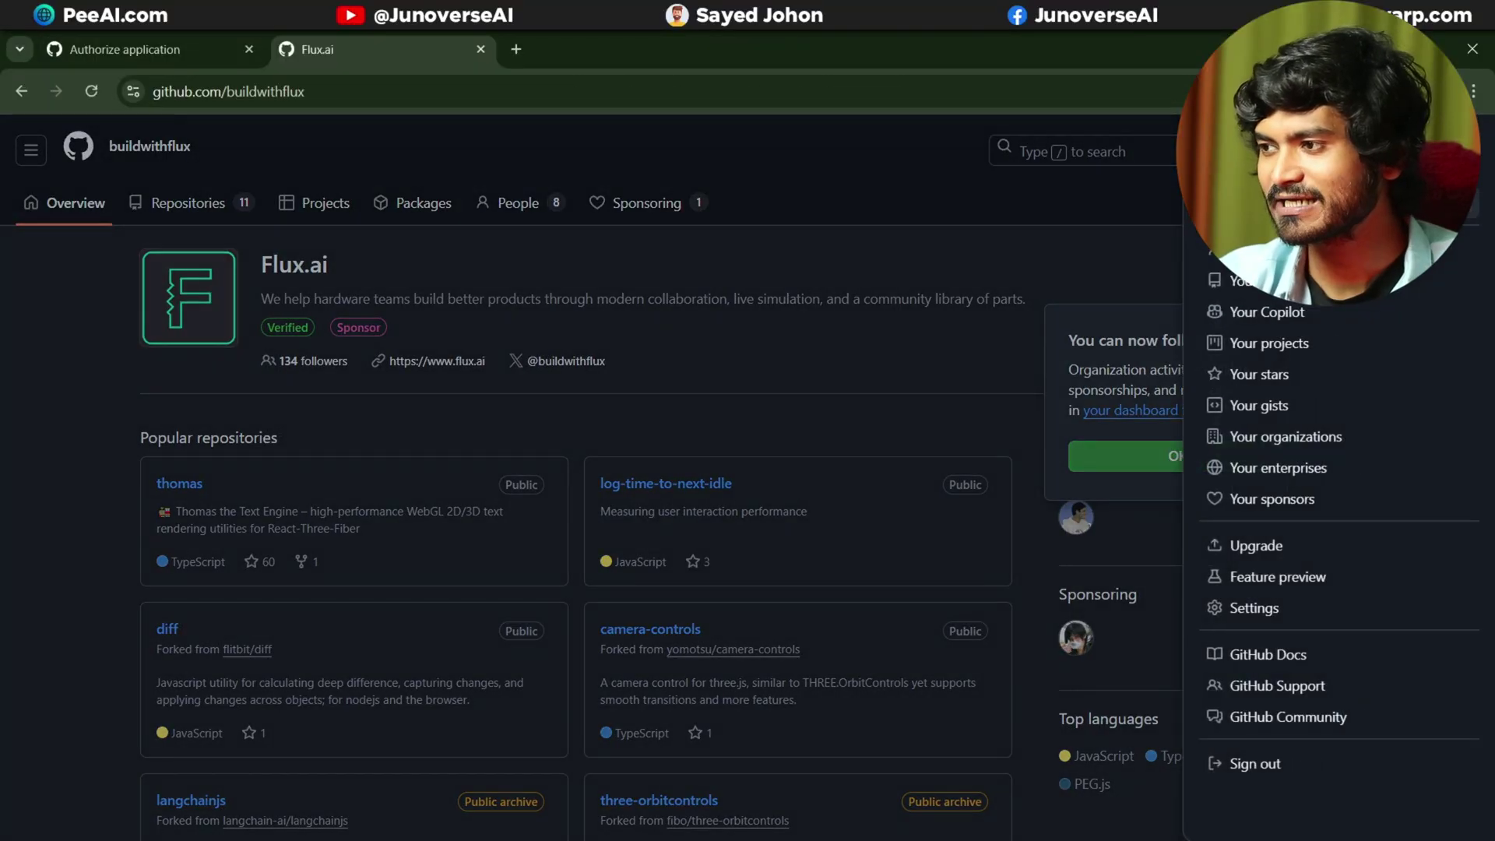
Close the Flux.ai tab, authorize Replicate on GitHub, and accept the $10.00 welcome credit
{"action": "middle_click", "coordinate": [413, 52]}
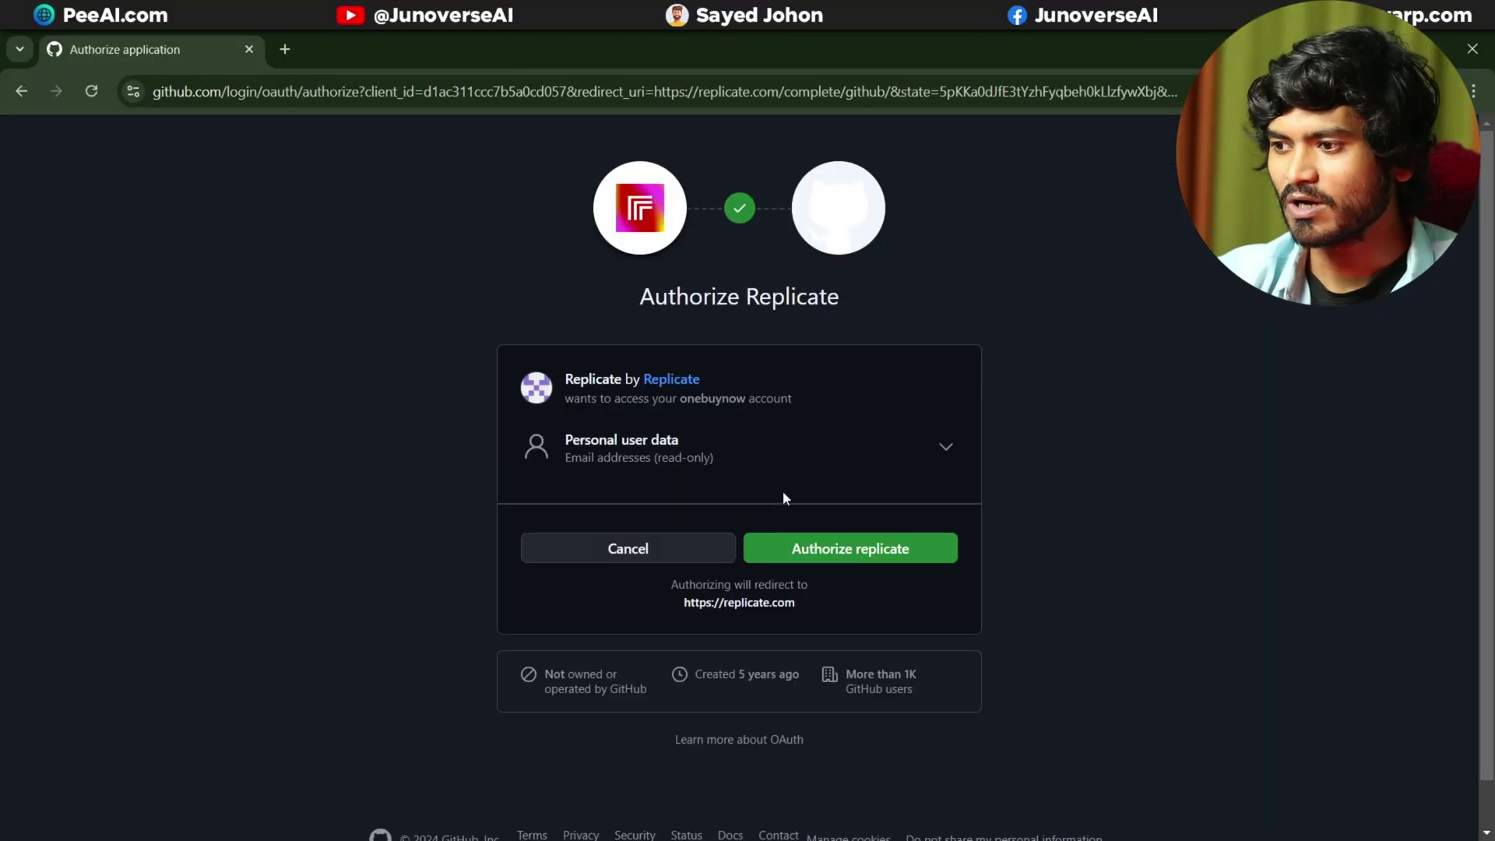
{"action": "left_click", "coordinate": [814, 556]}
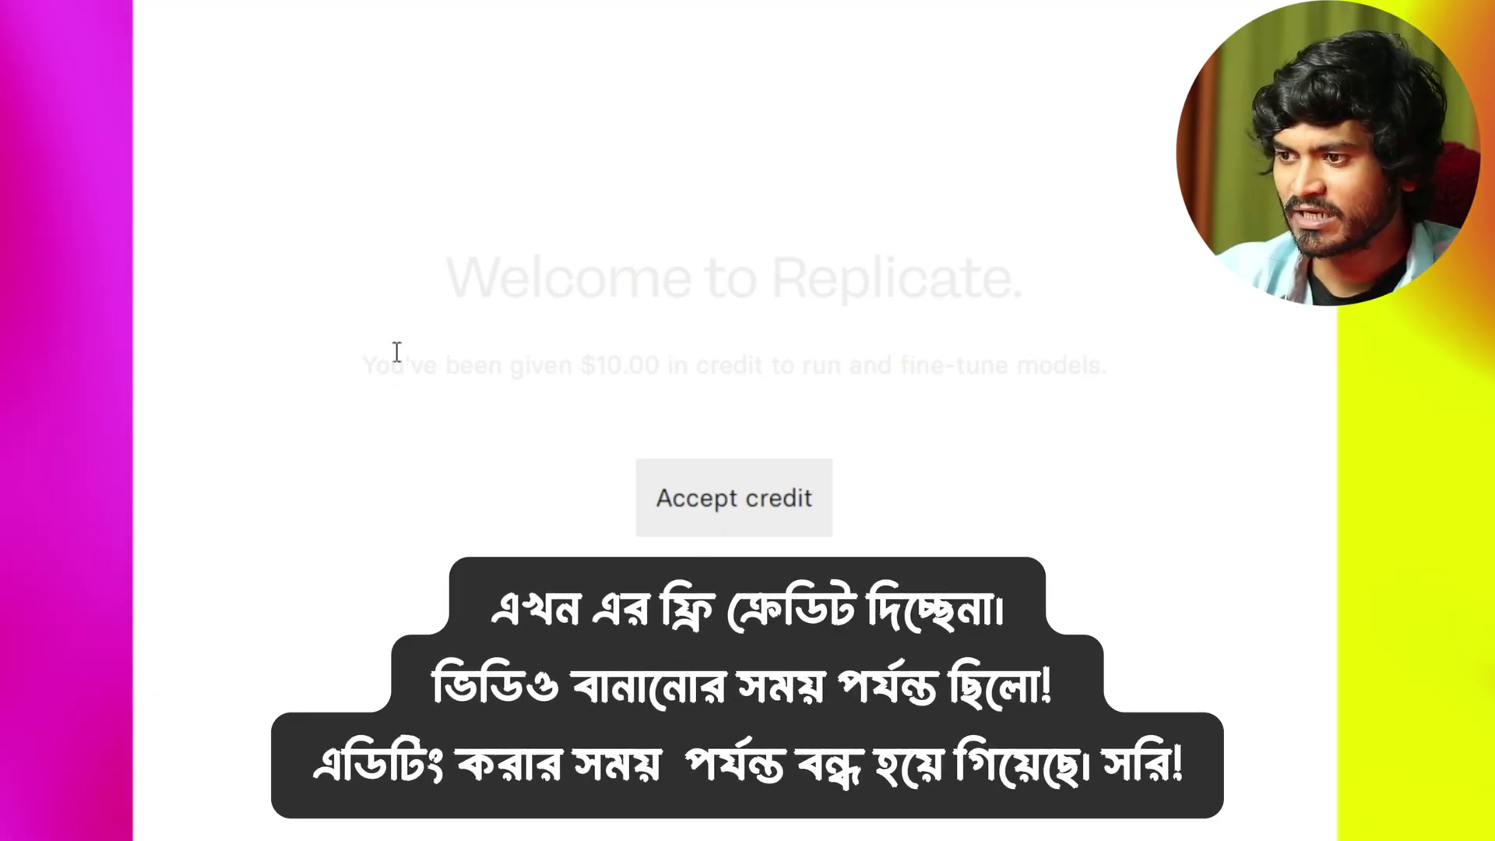
{"action": "left_click_drag", "start_coordinate": [771, 376], "coordinate": [1141, 394]}
{"action": "left_click", "coordinate": [1121, 416]}
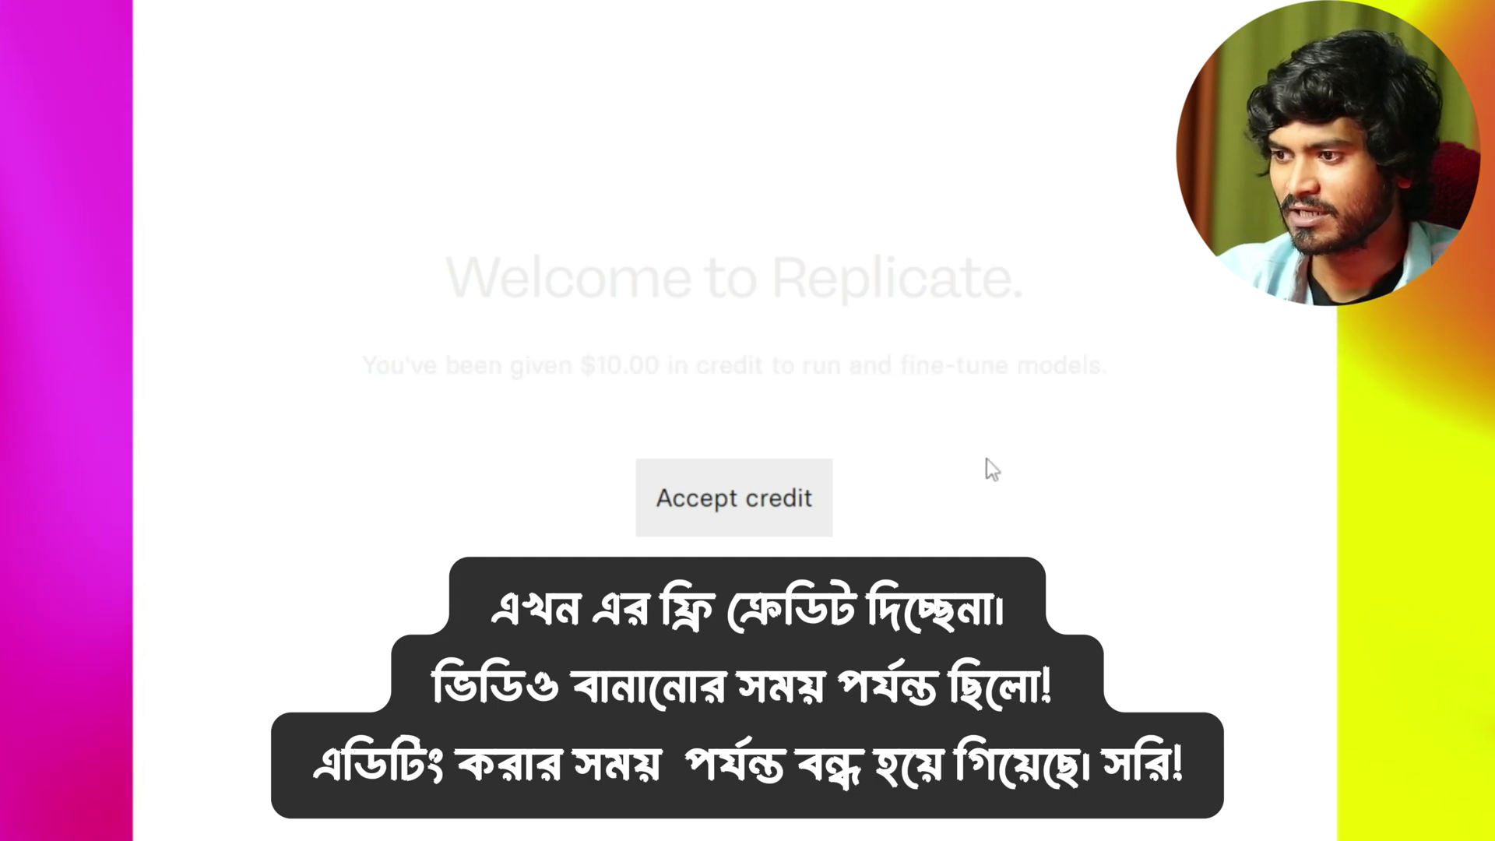
{"action": "left_click", "coordinate": [735, 497]}
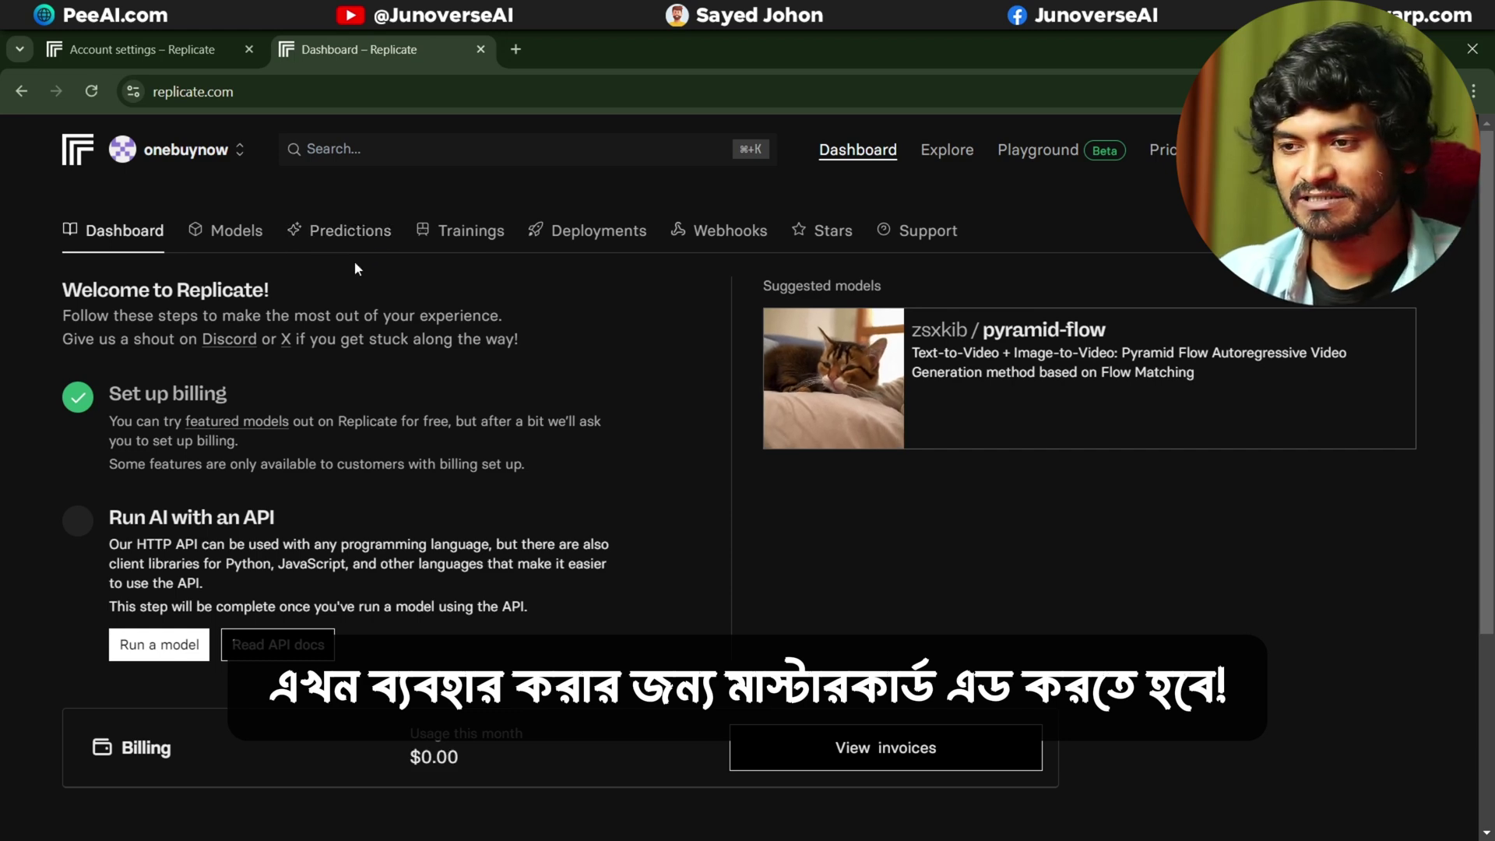
Search Replicate for 'lucat' and reach the lucataco profile via the remove-bg model
{"action": "left_click", "coordinate": [470, 152]}
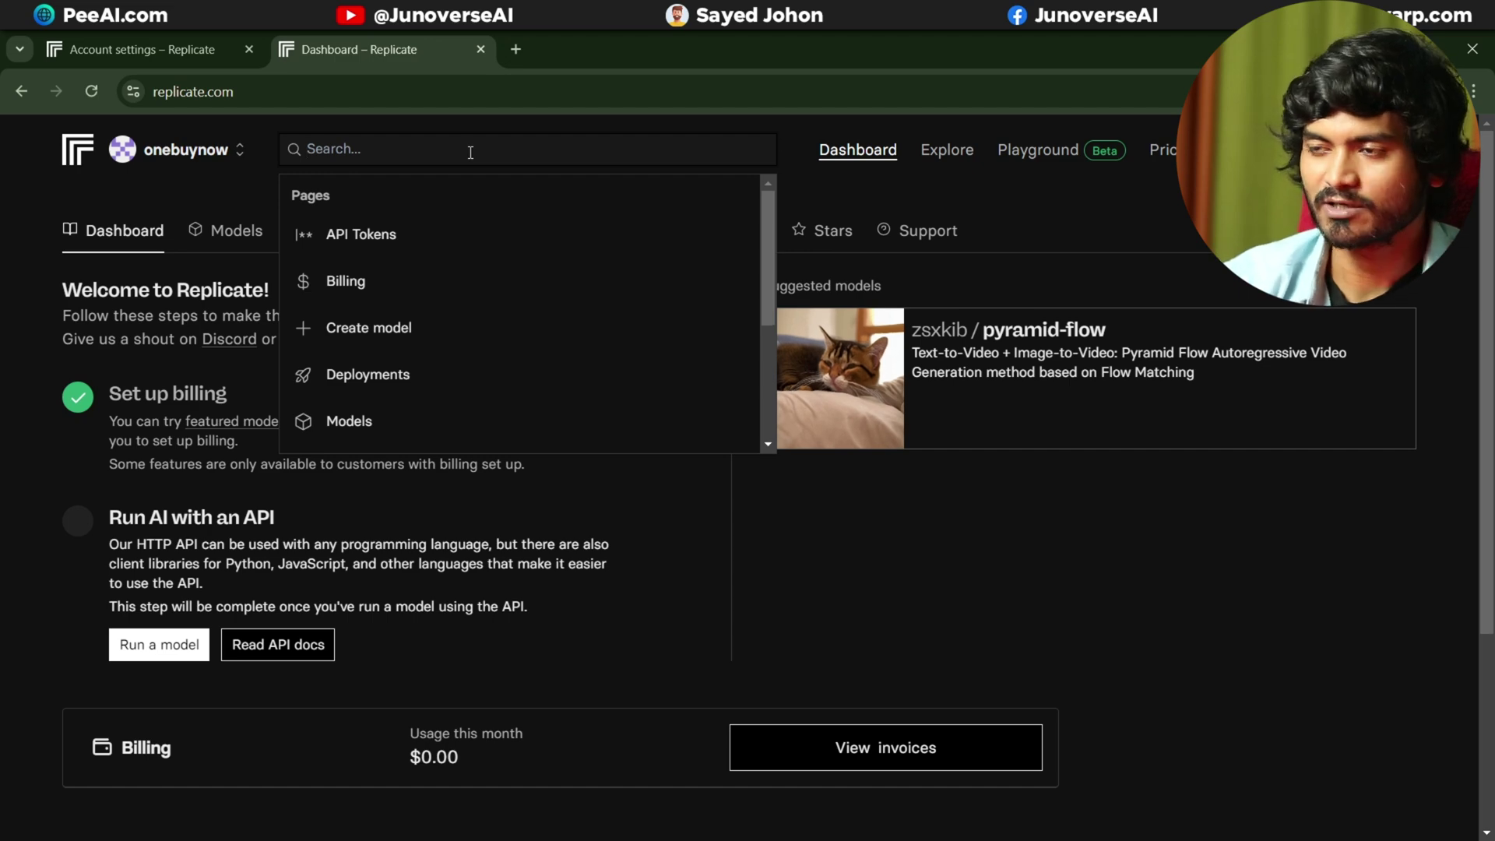
{"action": "type", "text": "lucat"}
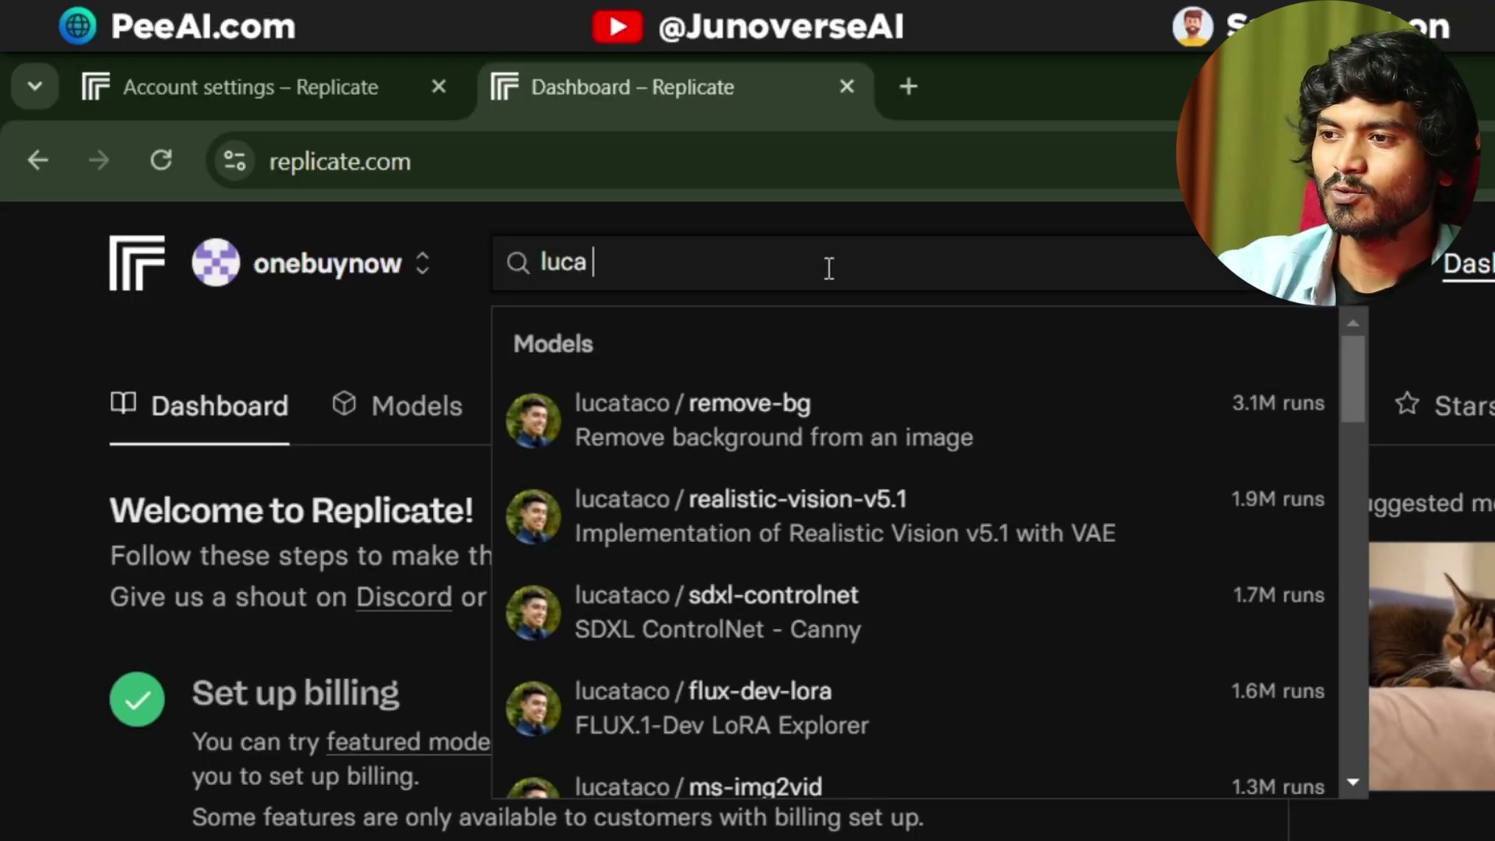
{"action": "left_click", "coordinate": [623, 446]}
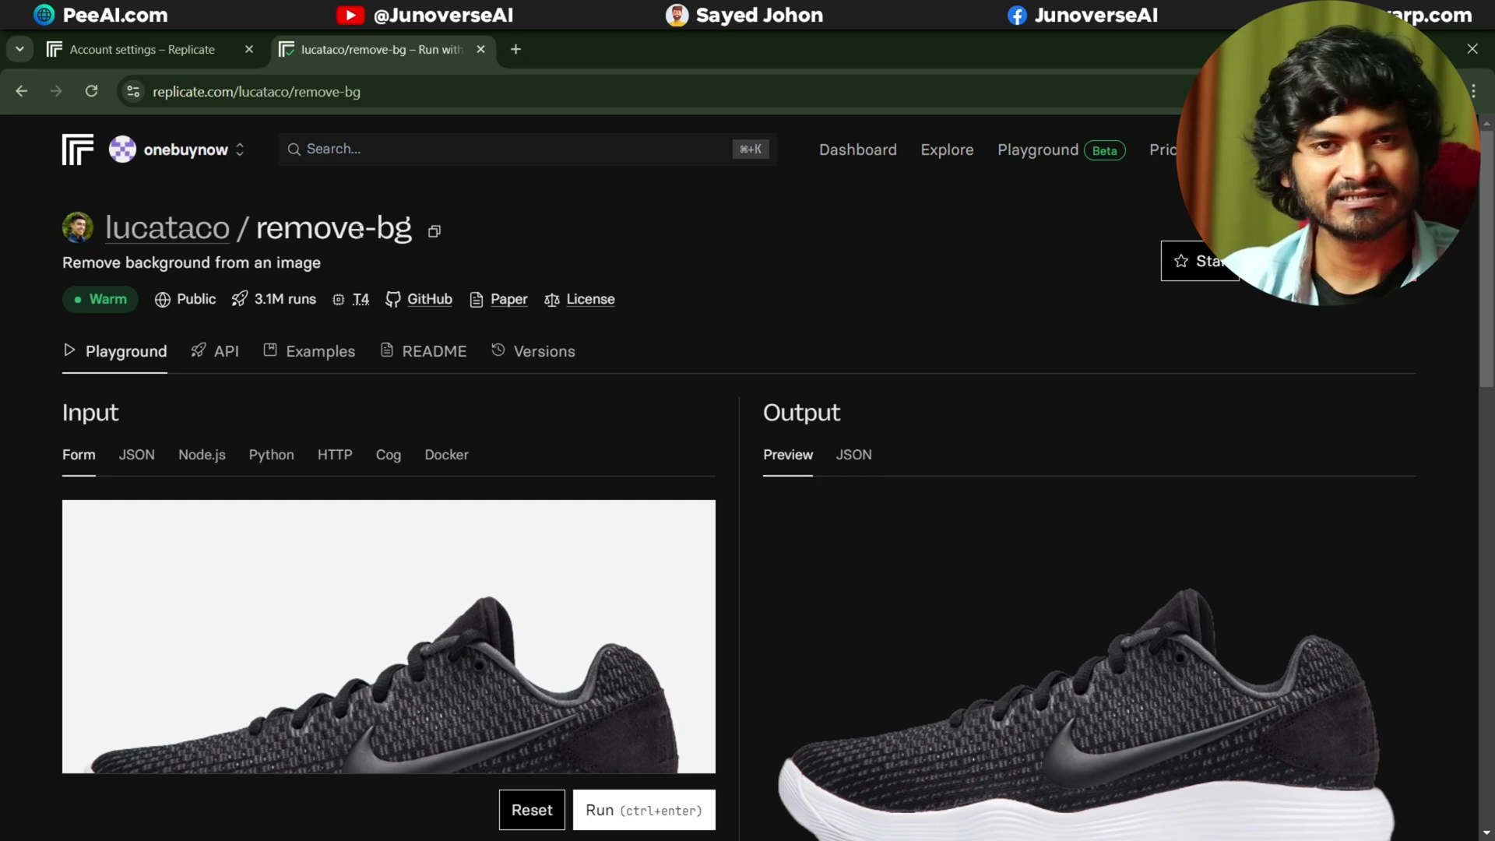
{"action": "left_click", "coordinate": [177, 238]}
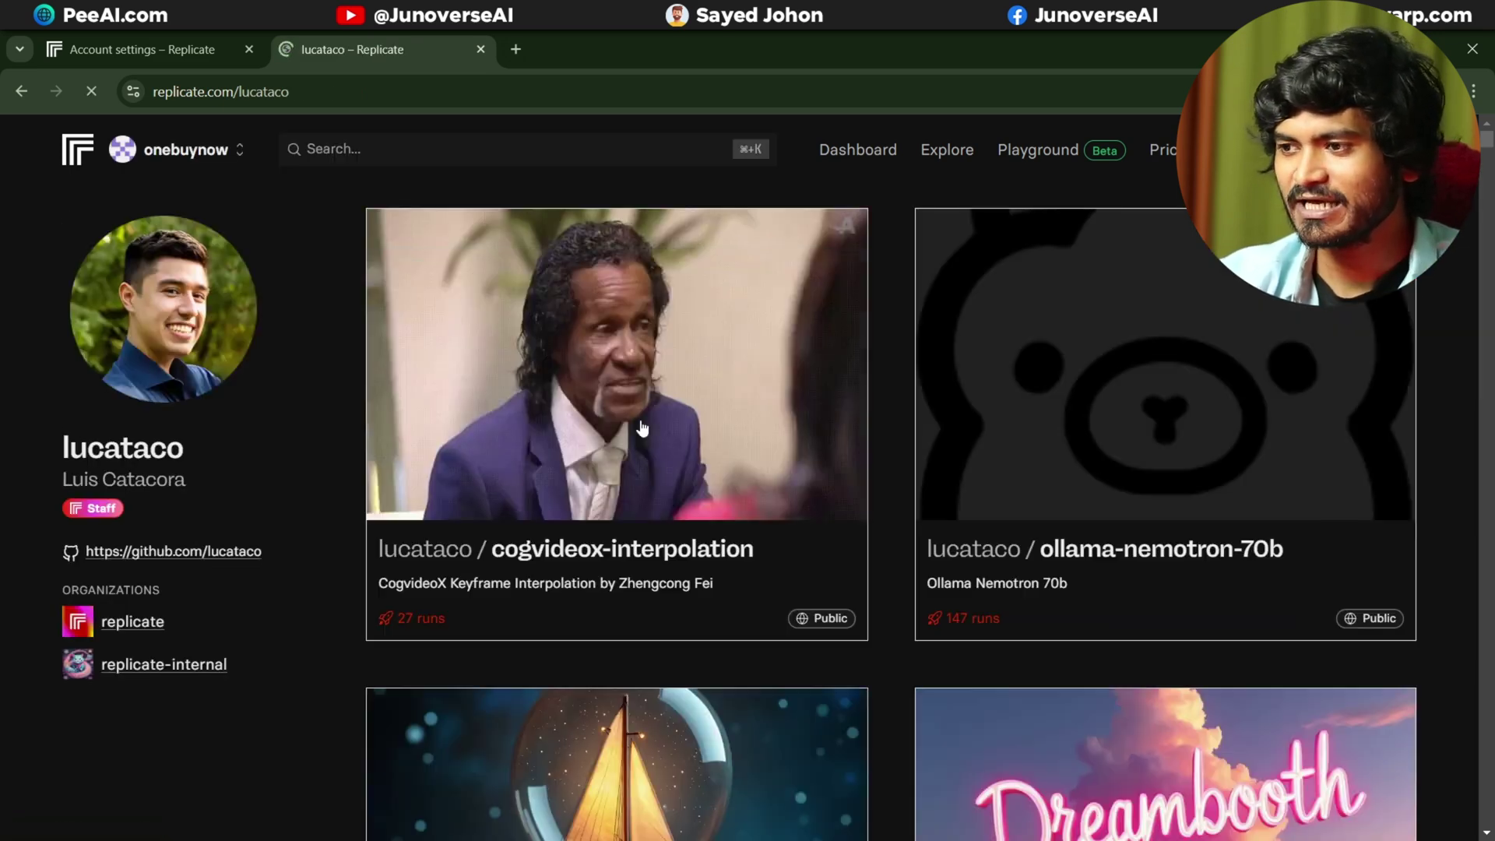
Find the ai-toolkit model on the lucataco profile and open it
{"action": "scroll", "coordinate": [641, 428], "scroll_direction": "down", "scroll_amount": 1}
{"action": "scroll", "coordinate": [641, 429], "scroll_direction": "down", "scroll_amount": 15}
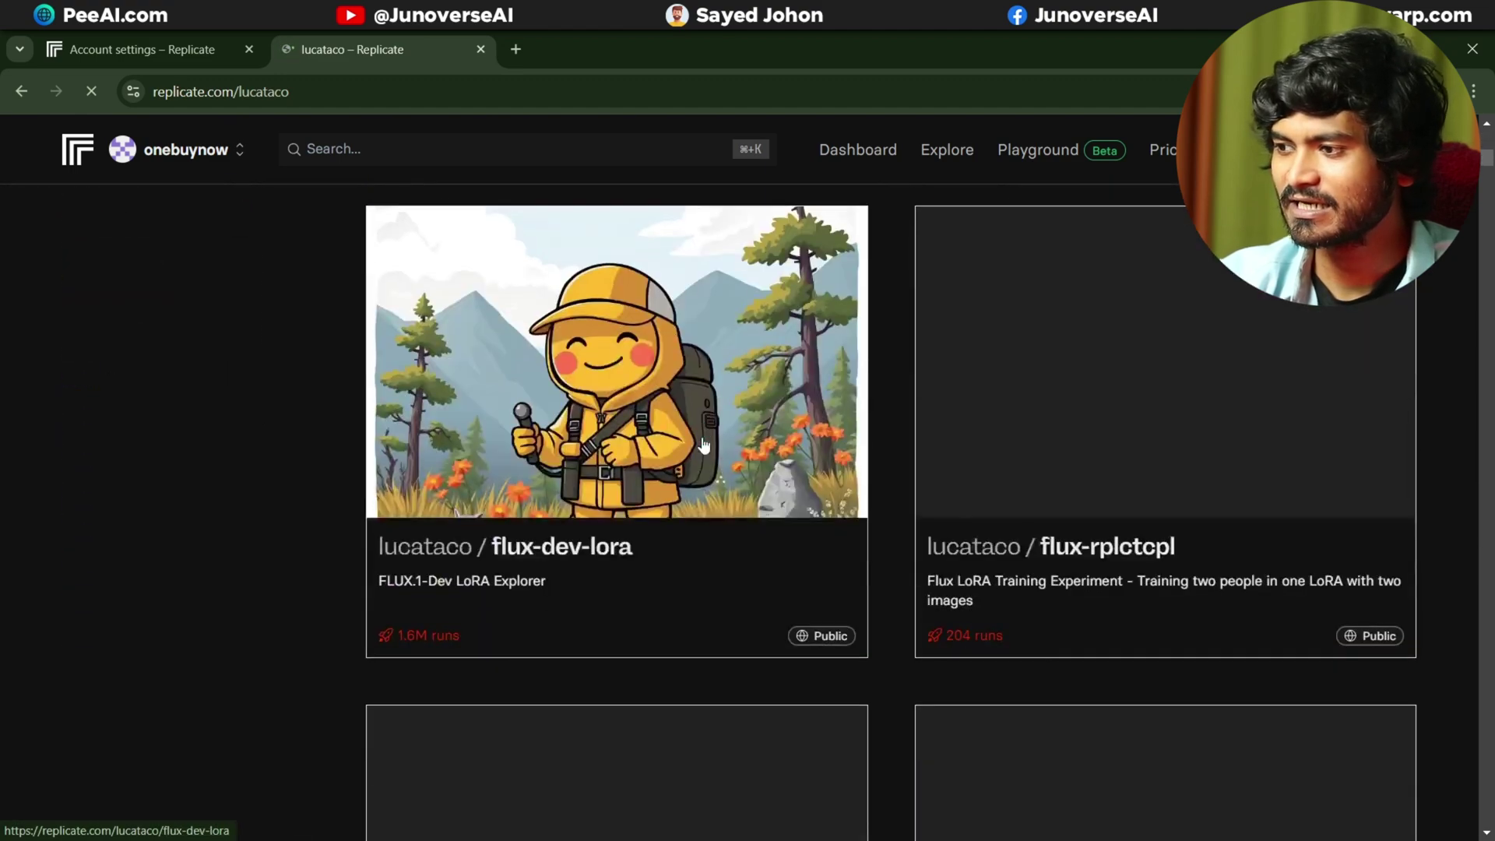
{"action": "scroll", "coordinate": [707, 439], "scroll_direction": "down", "scroll_amount": 10}
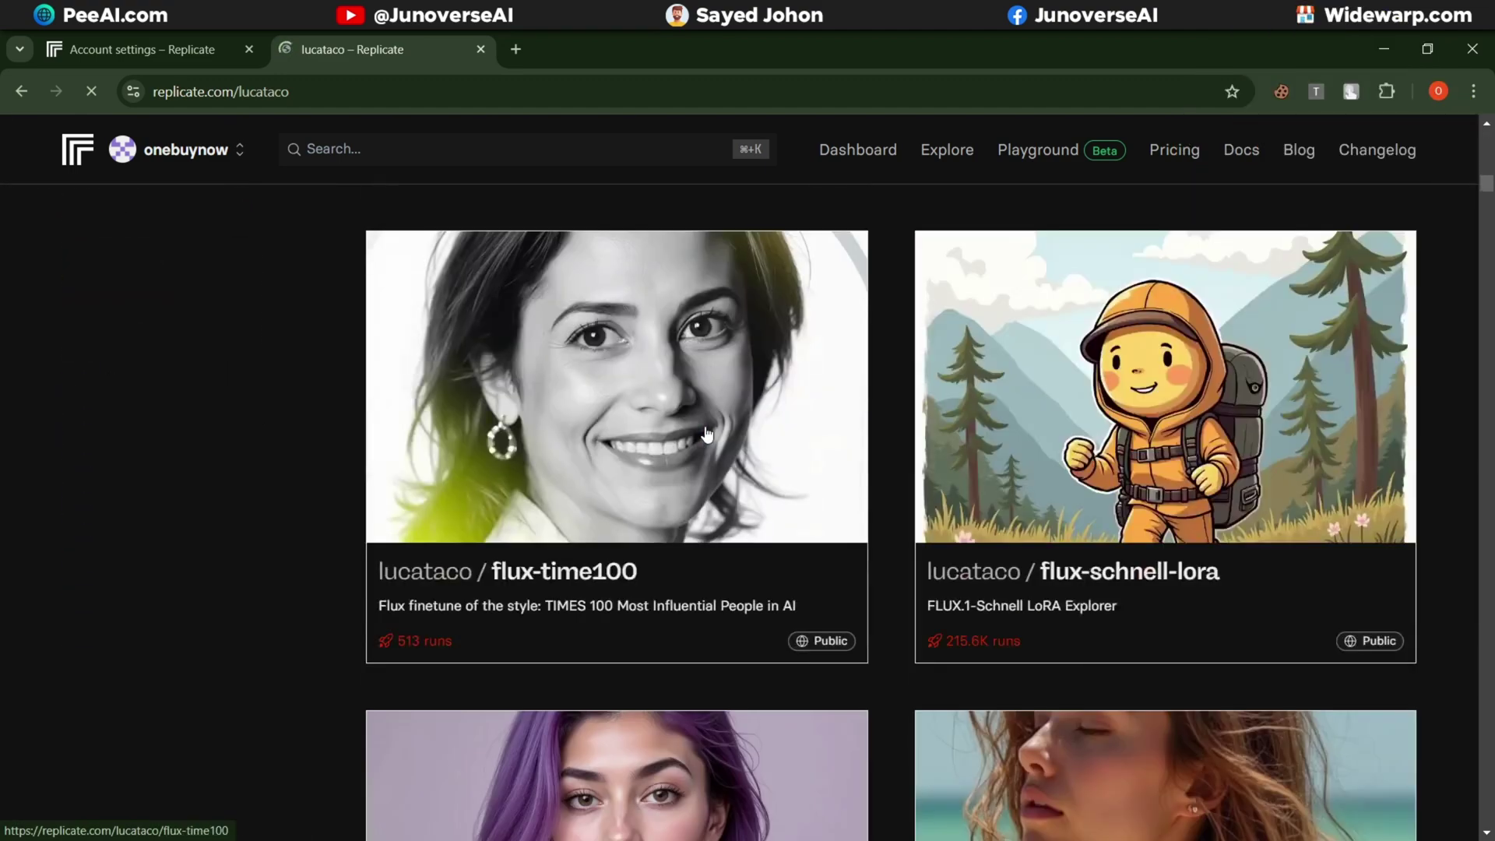
{"action": "scroll", "coordinate": [707, 434], "scroll_direction": "down", "scroll_amount": 12}
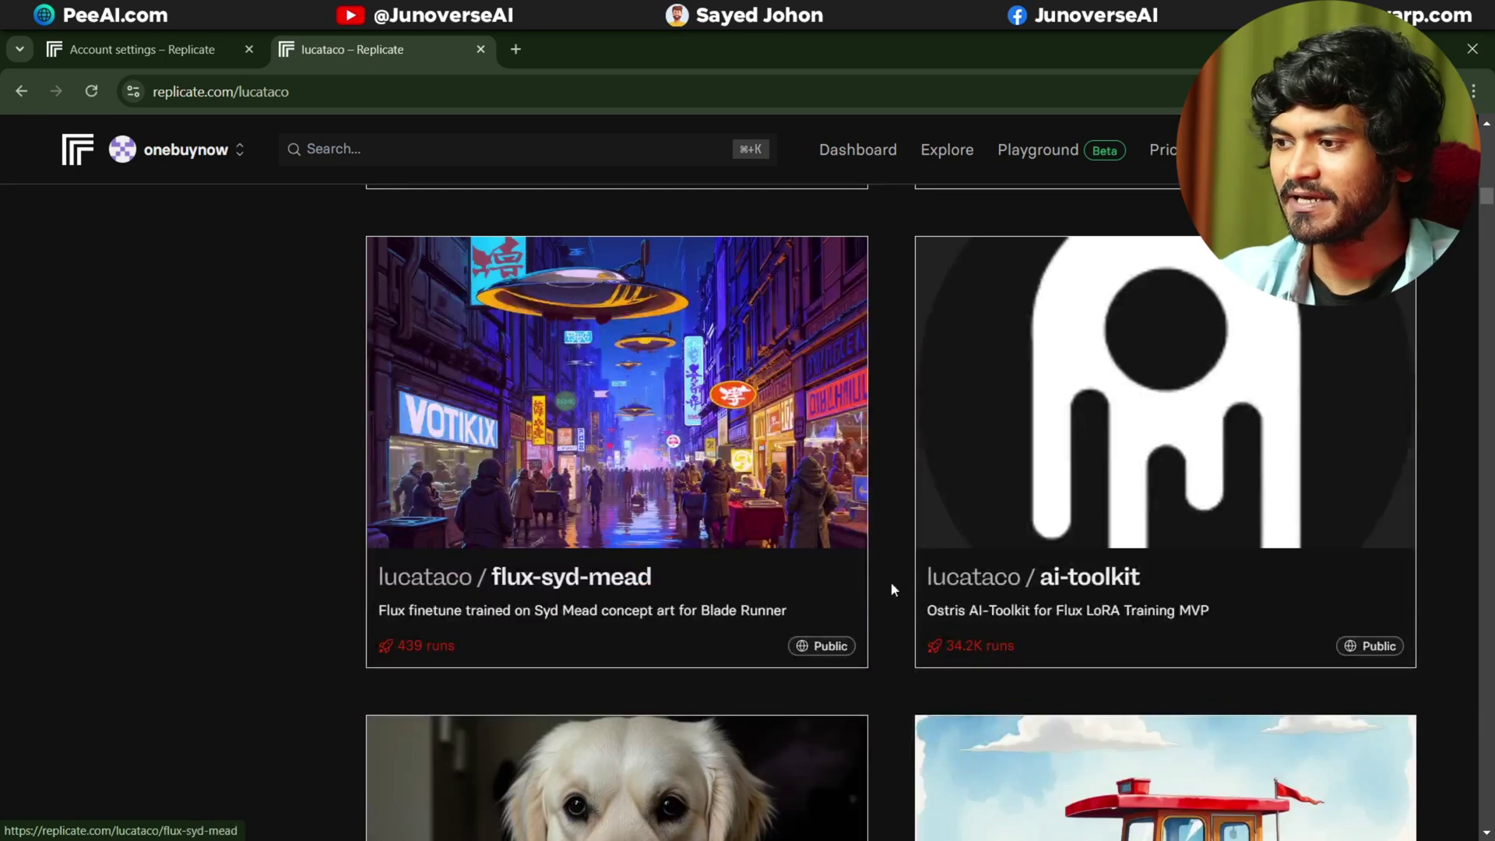
{"action": "left_click", "coordinate": [1111, 580]}
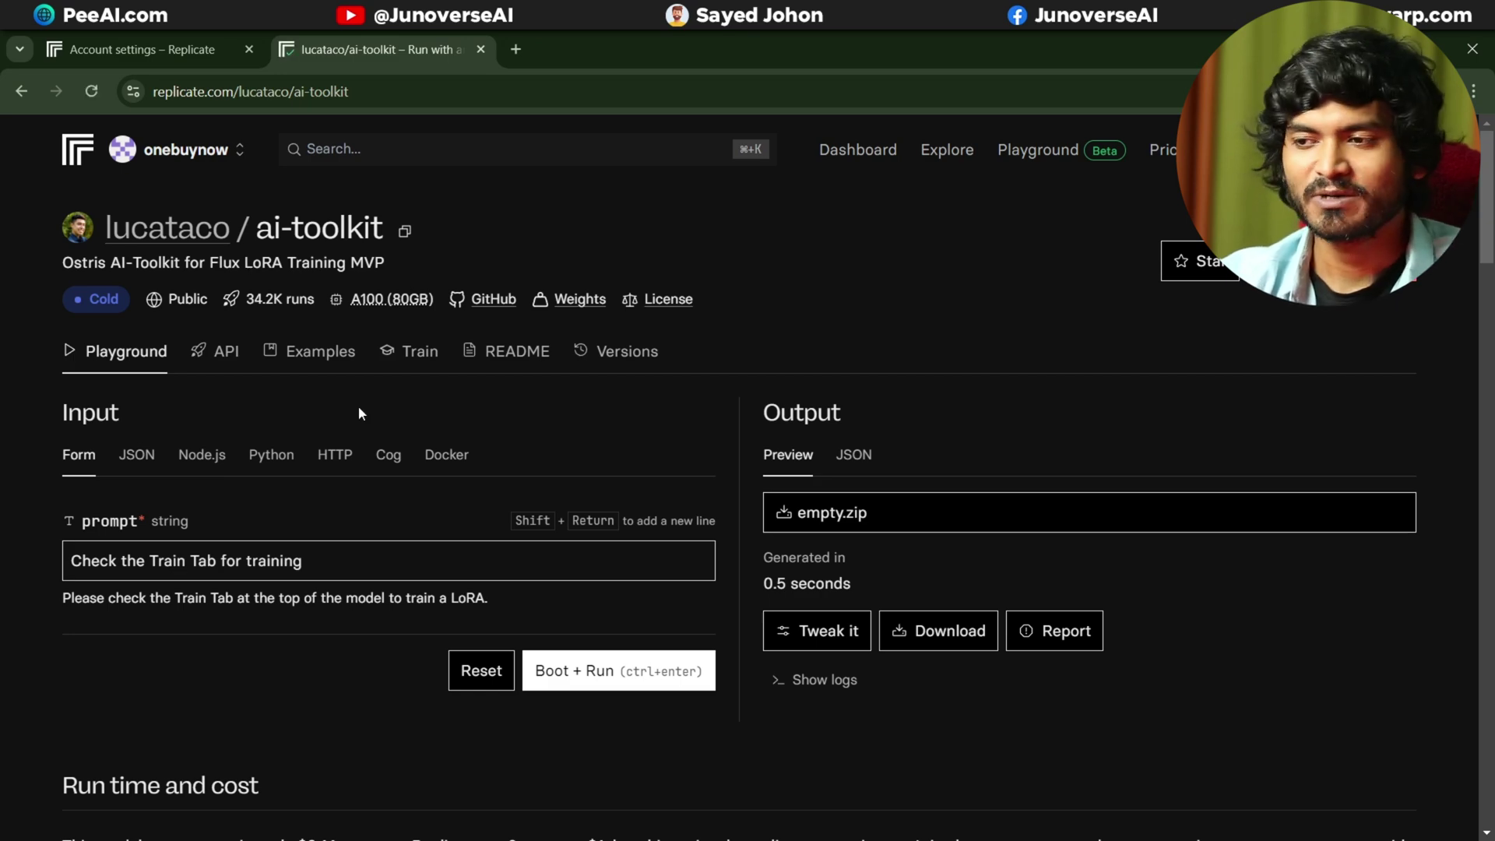
On the Train tab, set the destination to a new model named sjohon-lora
{"action": "left_click", "coordinate": [428, 356]}
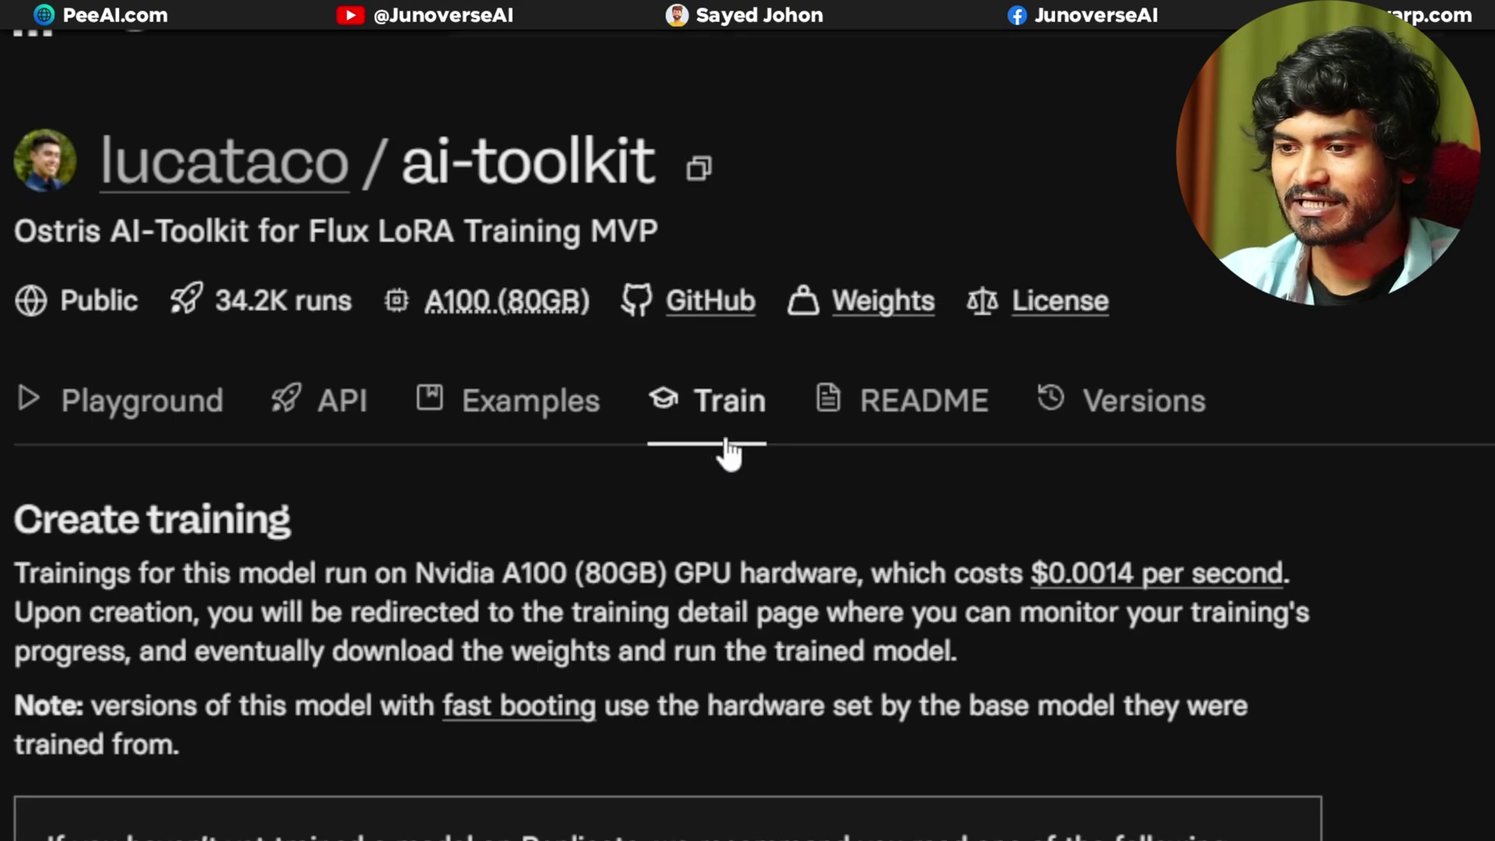
{"action": "scroll", "coordinate": [640, 607], "scroll_direction": "down", "scroll_amount": 3}
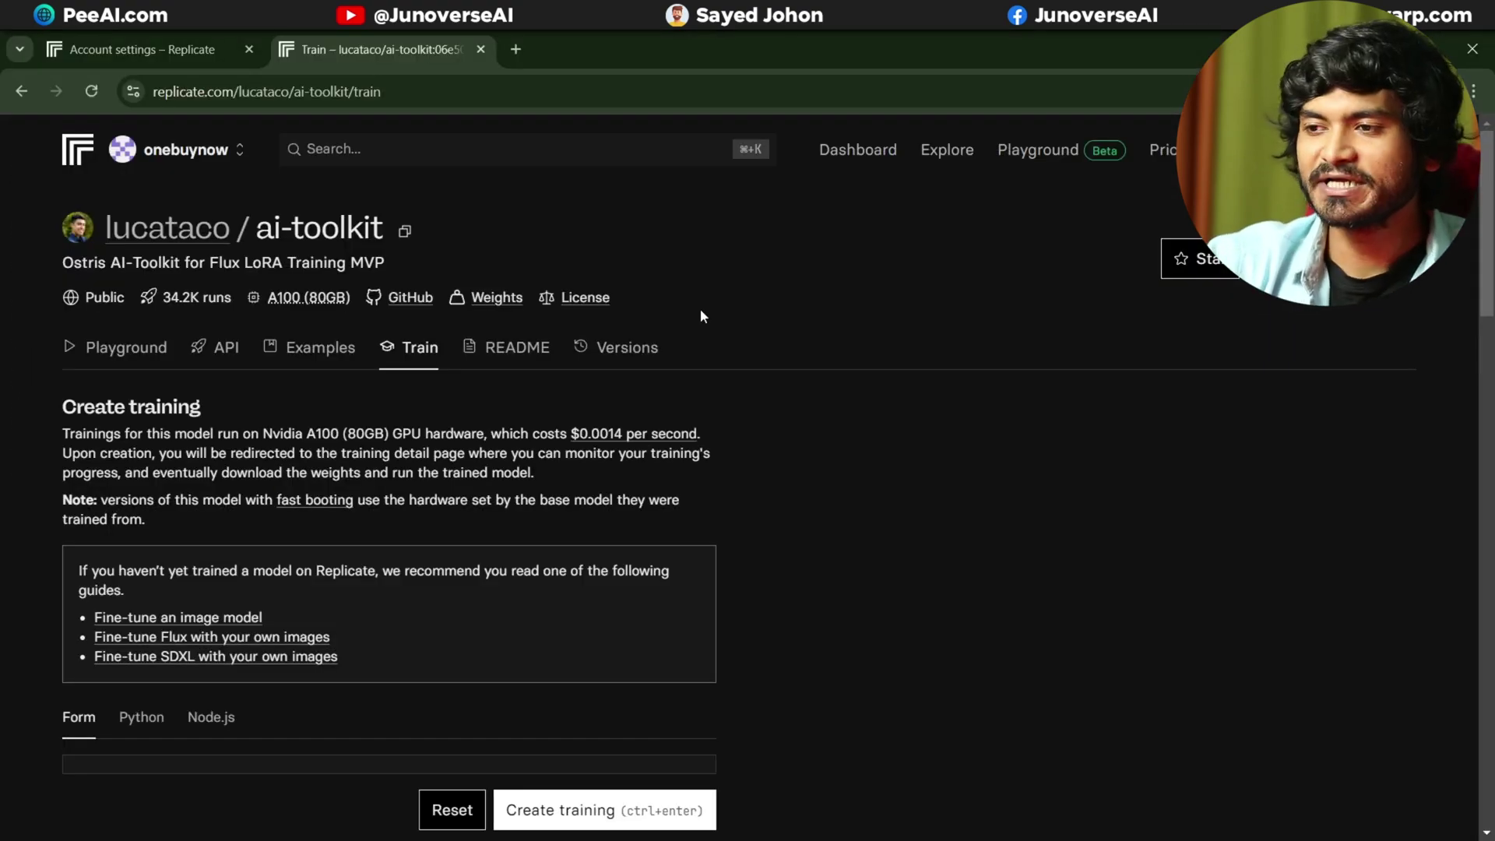
{"action": "scroll", "coordinate": [699, 374], "scroll_direction": "down", "scroll_amount": 5}
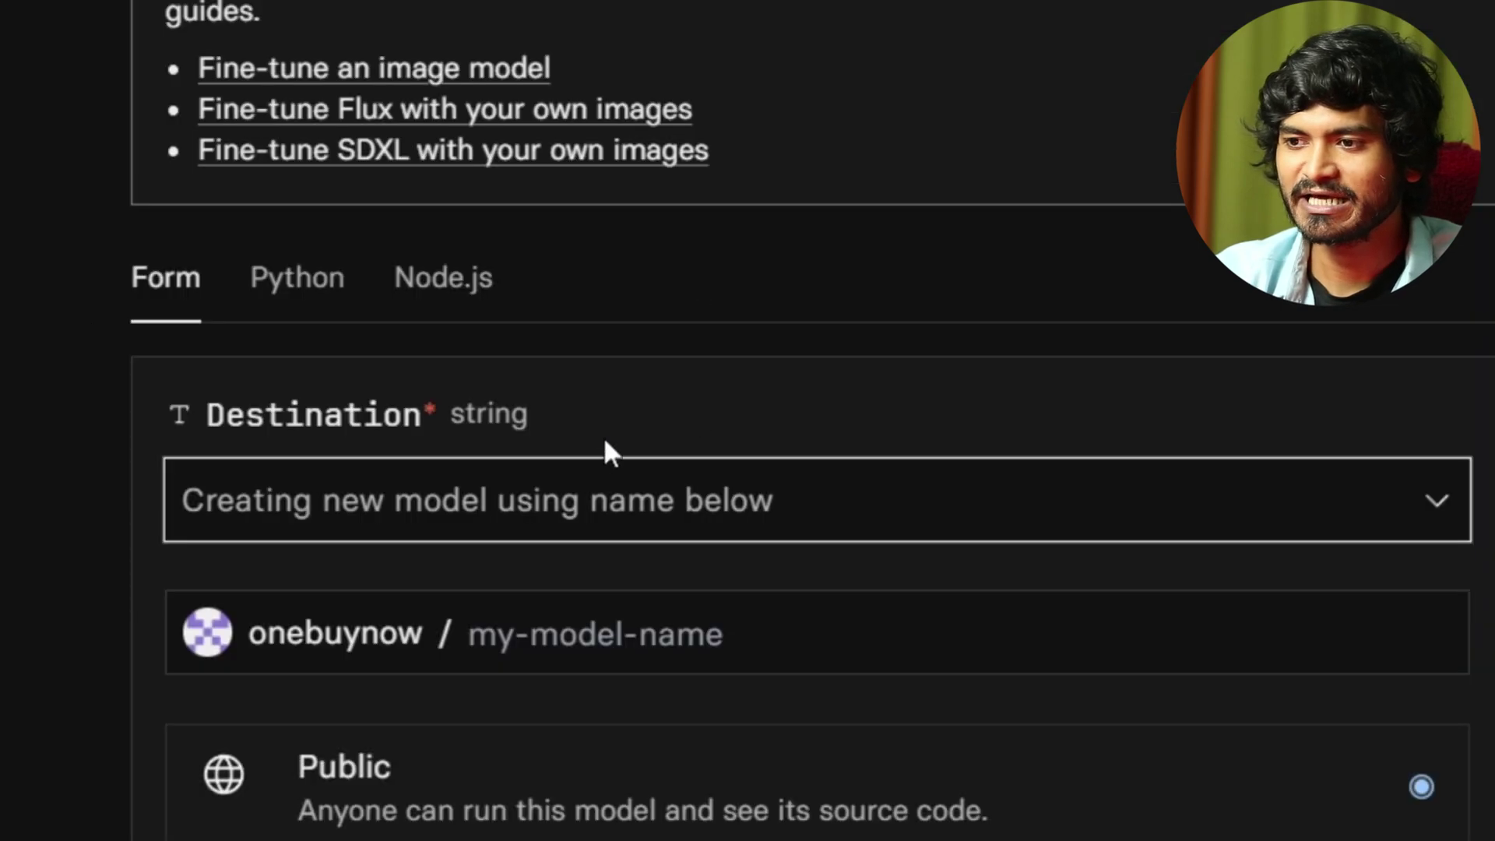
{"action": "left_click", "coordinate": [545, 504]}
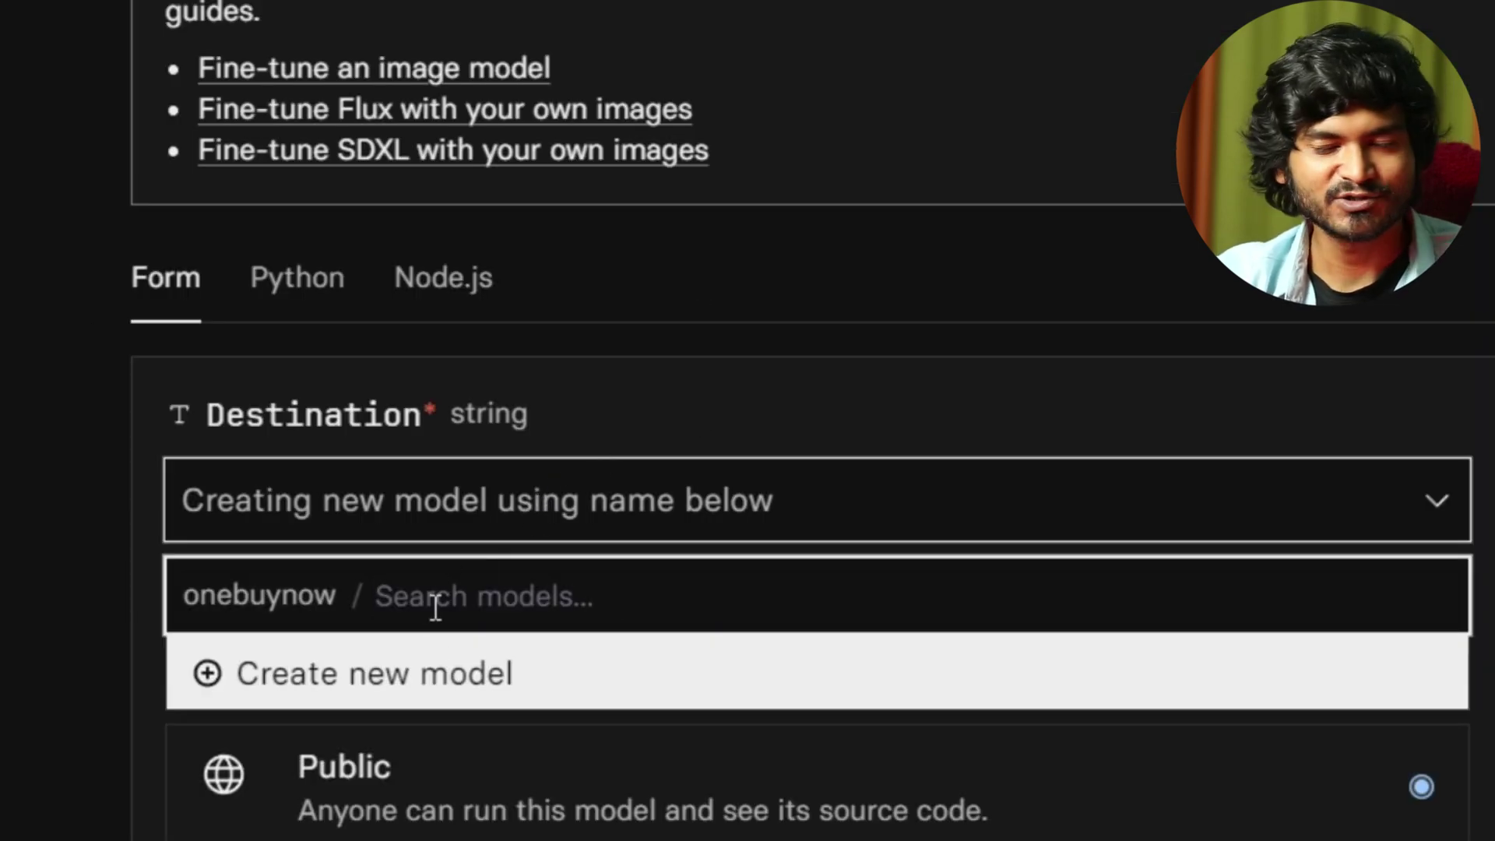
{"action": "left_click", "coordinate": [261, 671]}
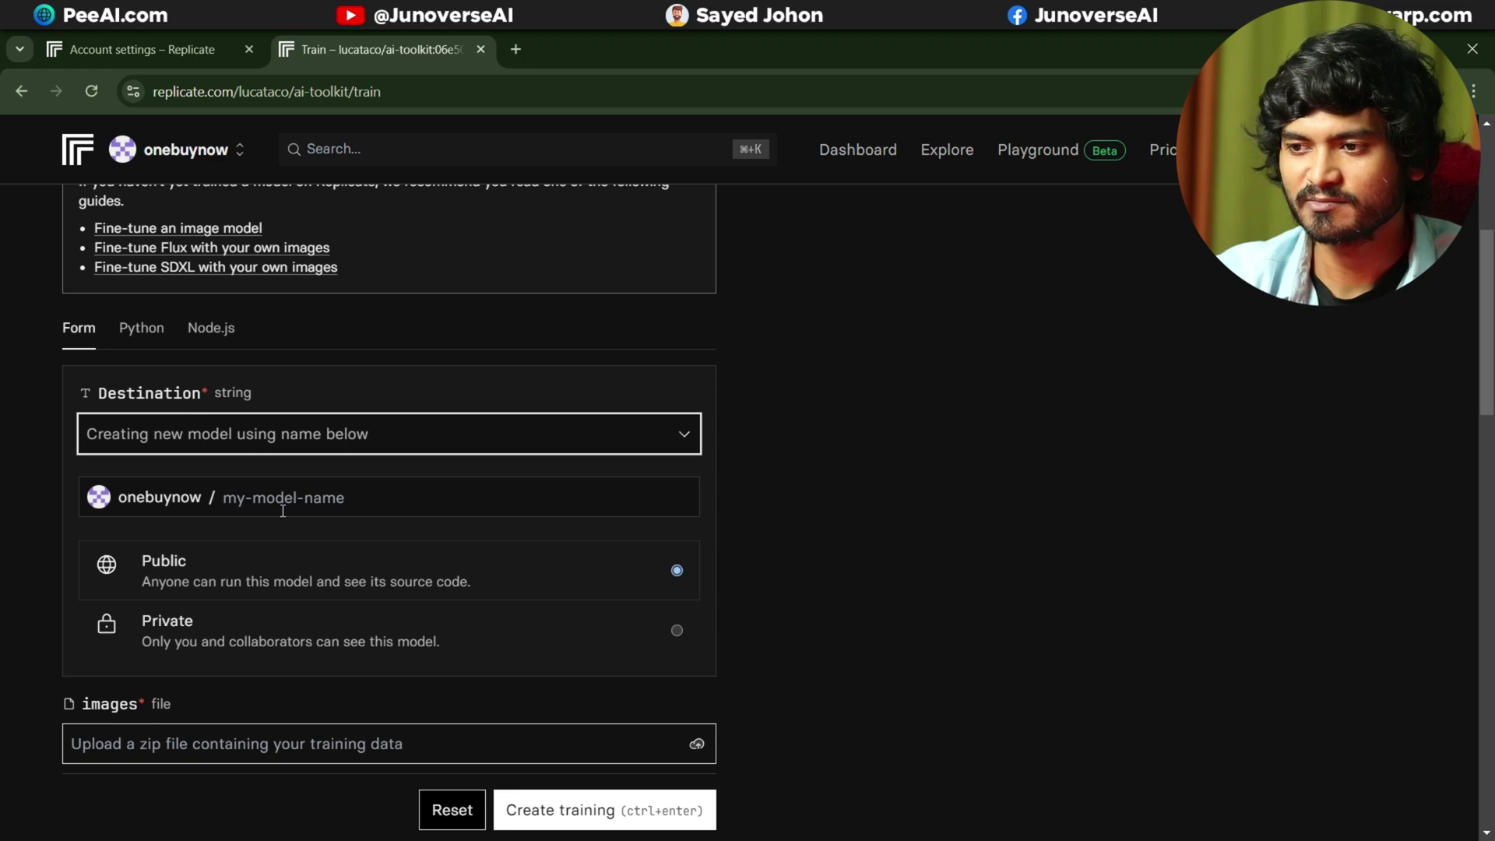
{"action": "left_click", "coordinate": [304, 498]}
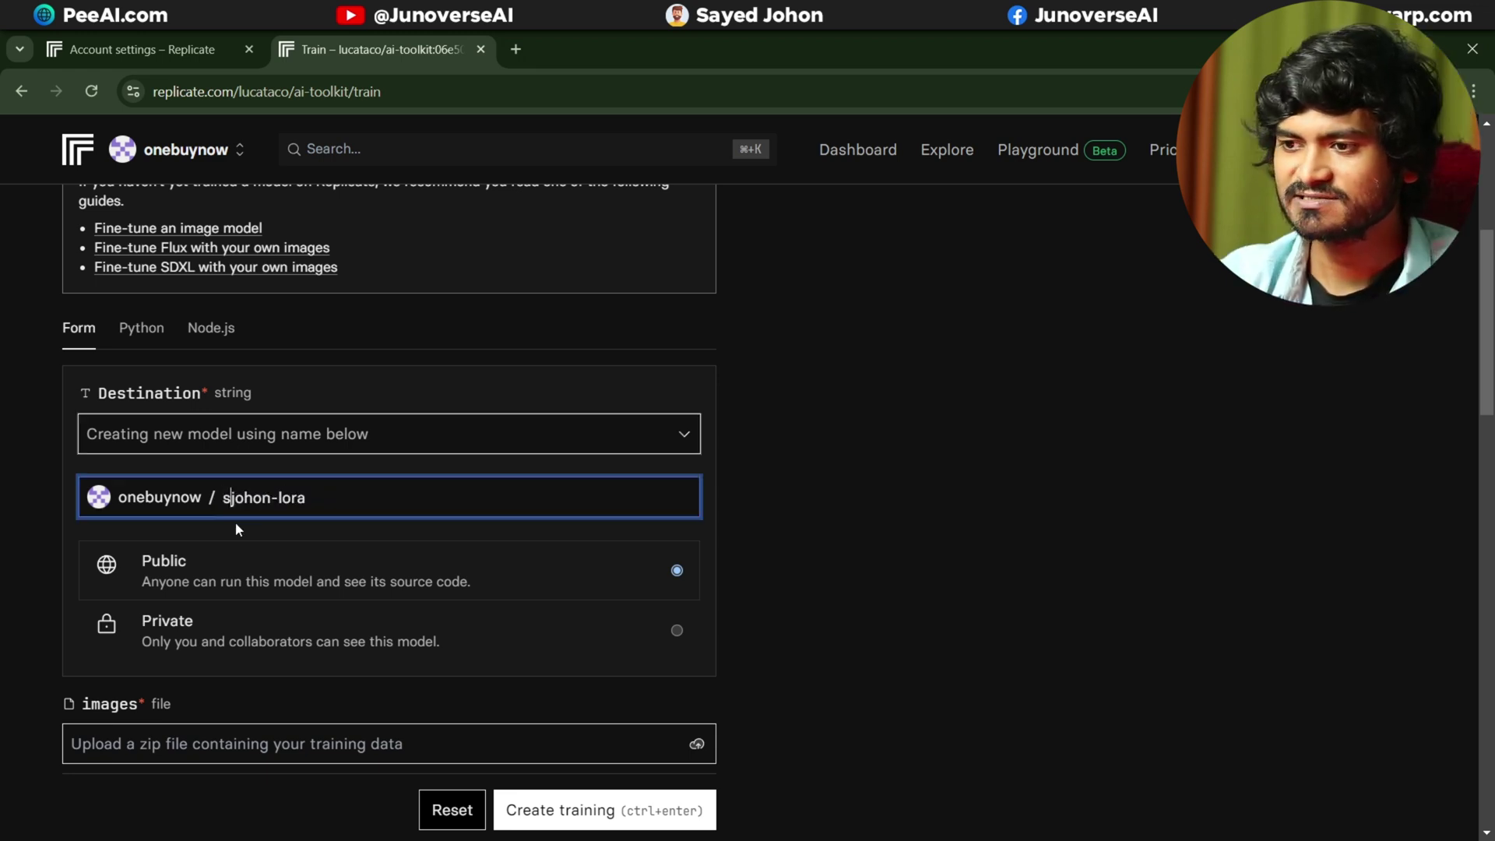
{"action": "left_click", "coordinate": [835, 531]}
Adjust further training form options, then bring up the 'for train' photo folder
{"action": "scroll", "coordinate": [815, 534], "scroll_direction": "down", "scroll_amount": 3}
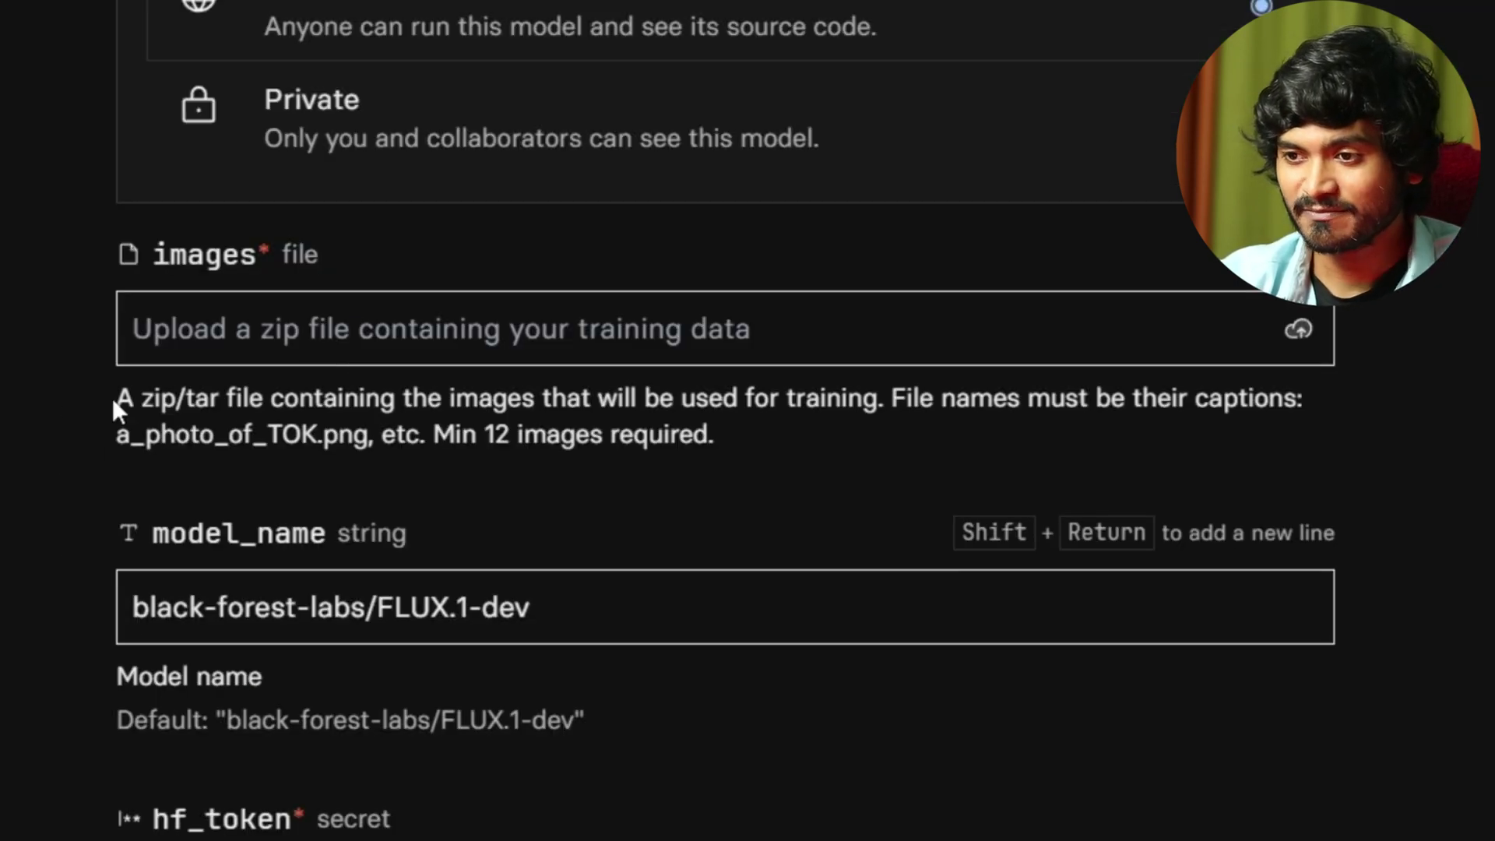
{"action": "left_click", "coordinate": [566, 420]}
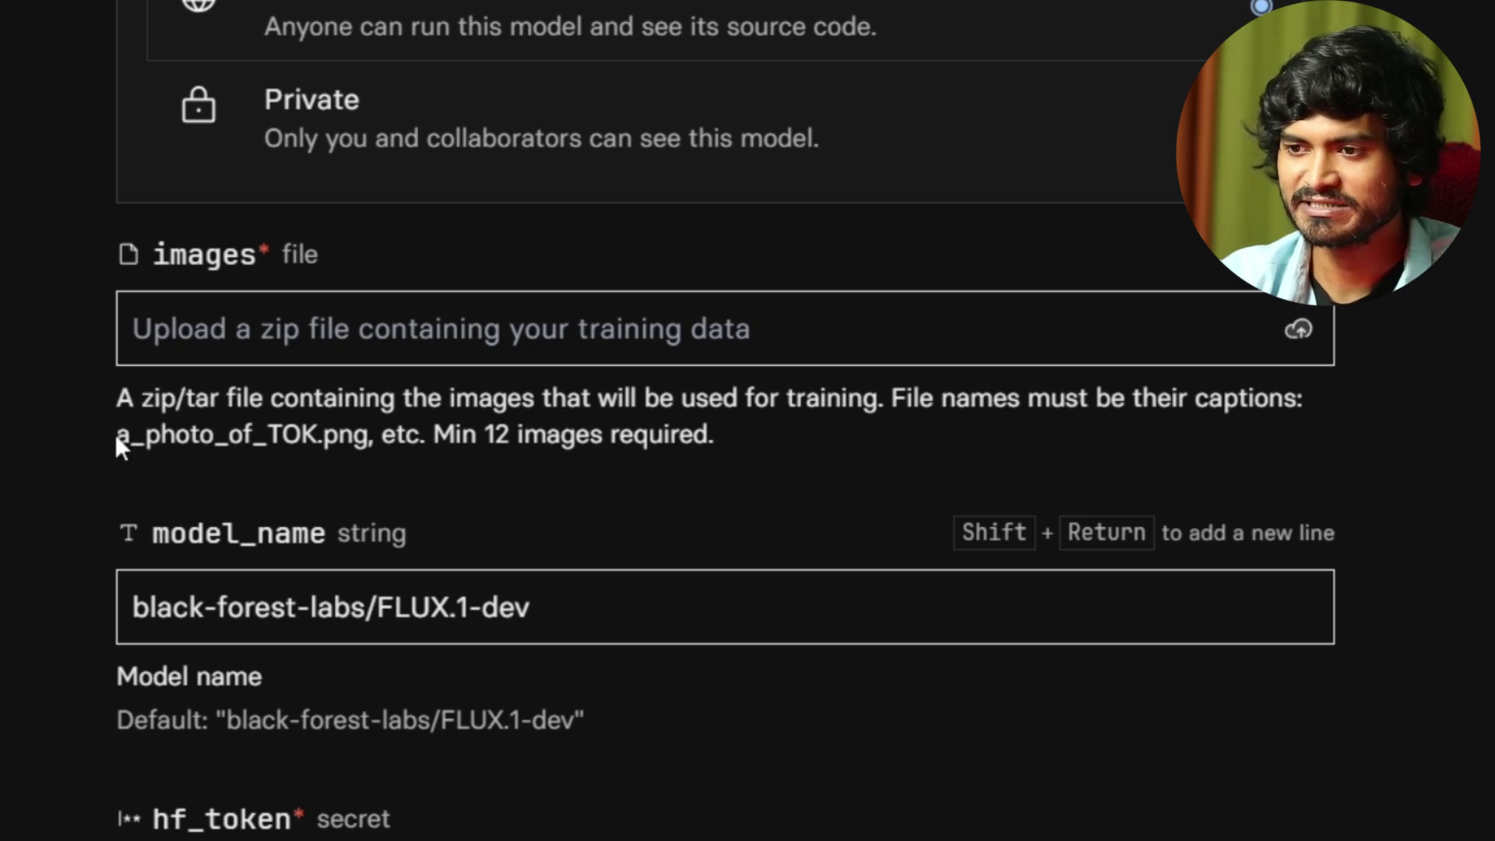
{"action": "left_click", "coordinate": [386, 424]}
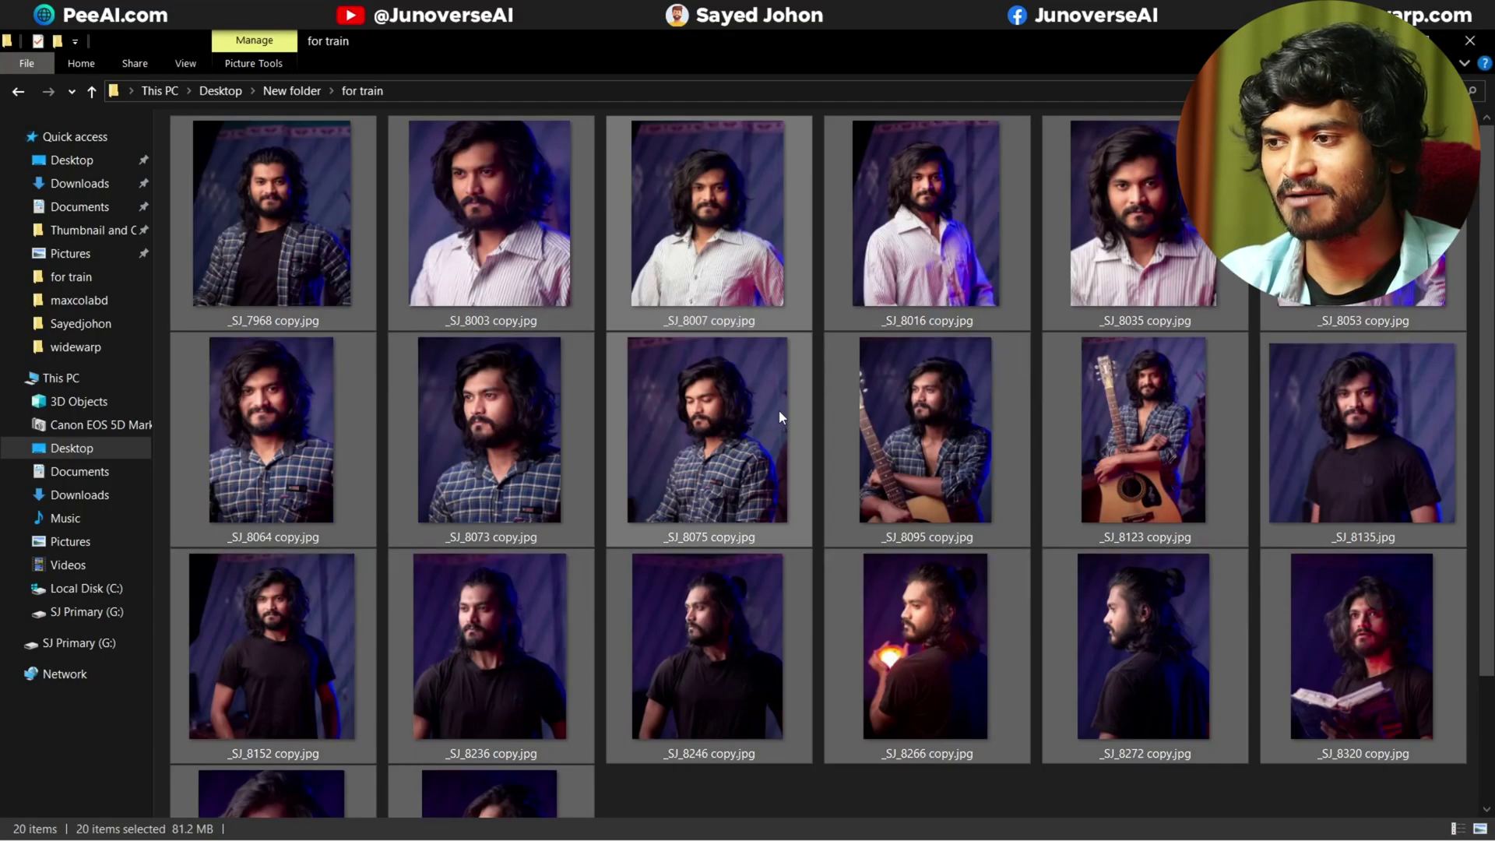
{"action": "left_click", "coordinate": [779, 409]}
Preview the first few training photos, starting with _SJ_7968
{"action": "left_click", "coordinate": [829, 401]}
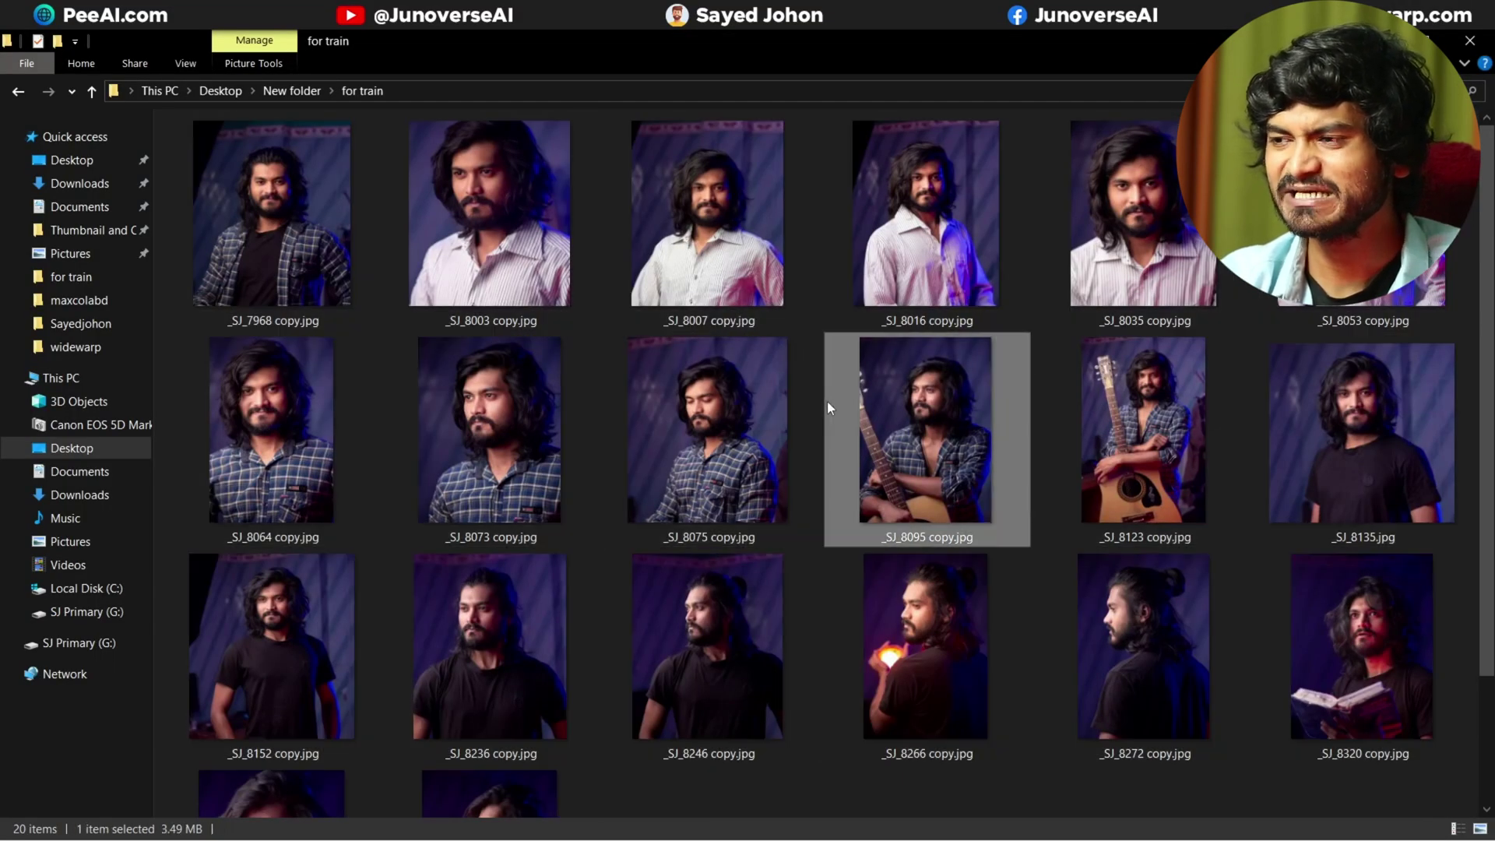
{"action": "left_click", "coordinate": [311, 260]}
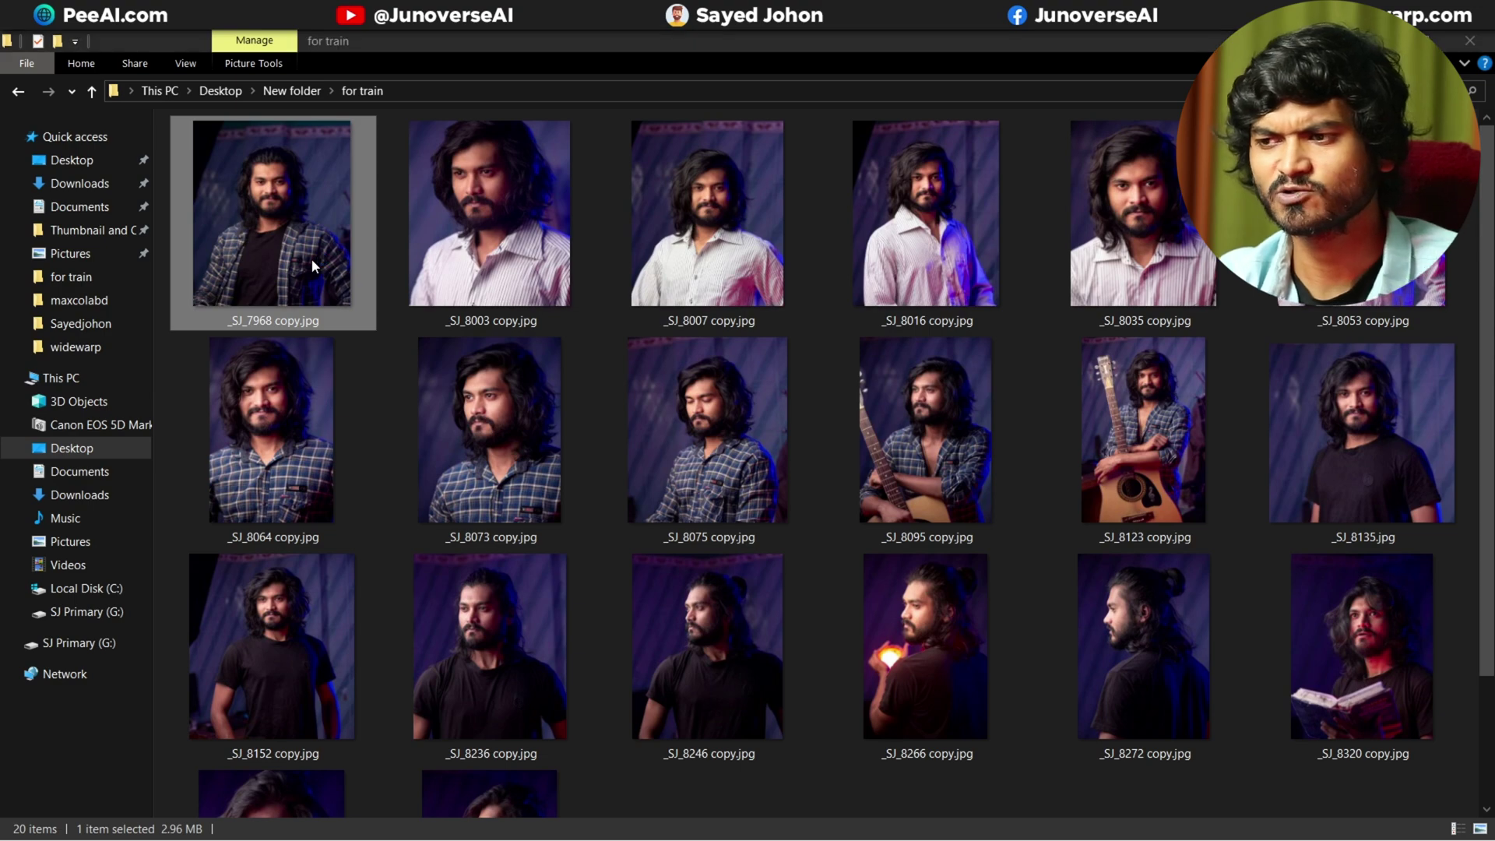
{"action": "double_click", "coordinate": [310, 258]}
{"action": "key", "text": "Right"}
{"action": "key", "text": "Right"}
{"action": "key", "text": "Right"}
{"action": "key", "text": "Right"}
{"action": "key", "text": "Right"}
{"action": "key", "text": "Right"}
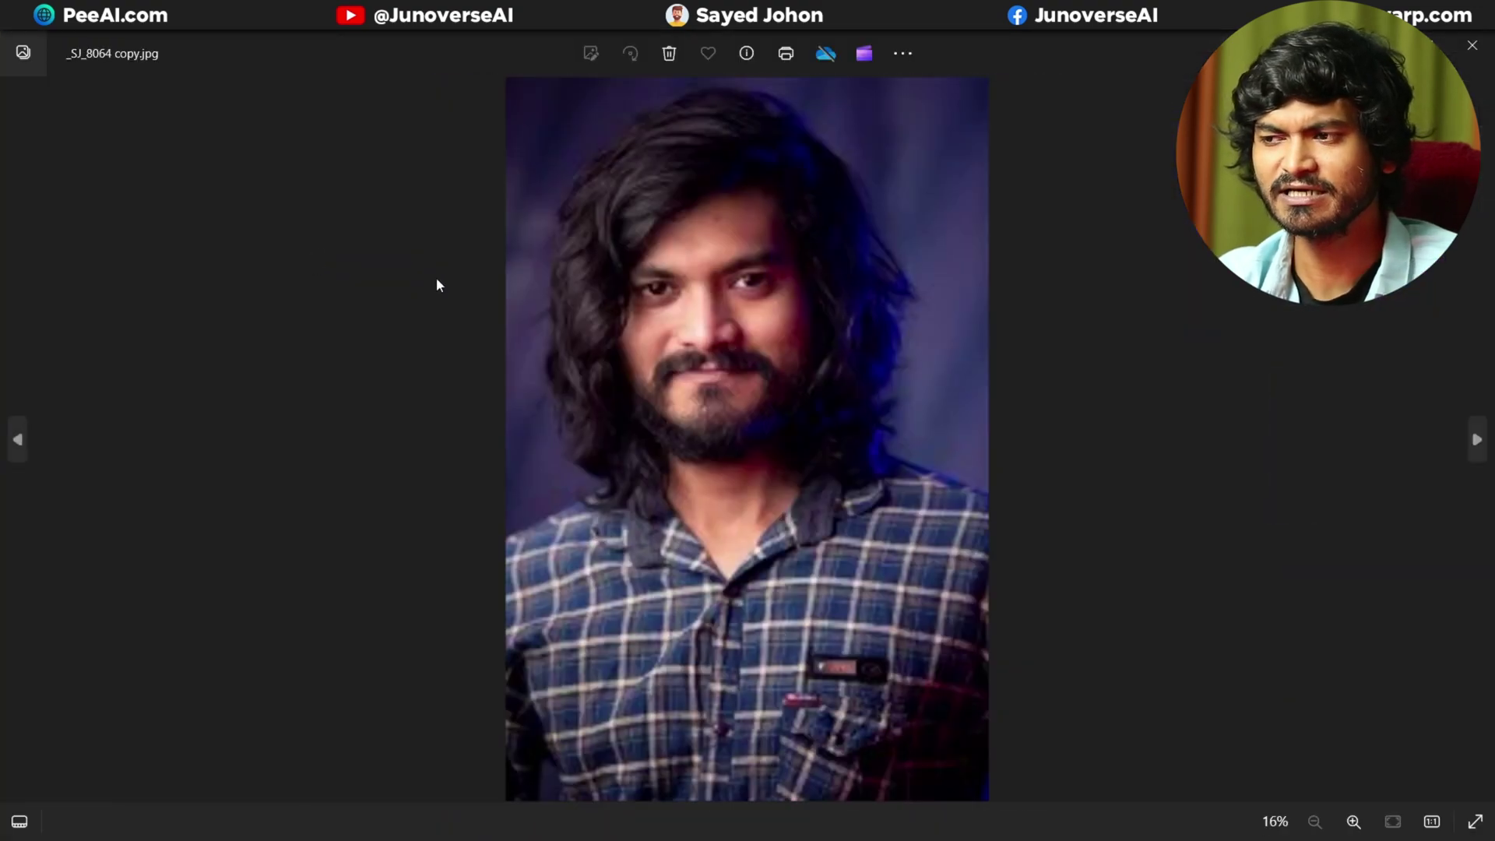
{"action": "key", "text": "Right"}
{"action": "key", "text": "Right"}
{"action": "key", "text": "Right"}
{"action": "key", "text": "Right"}
{"action": "key", "text": "Right"}
{"action": "key", "text": "Right"}
{"action": "key", "text": "Right"}
{"action": "key", "text": "Right"}
{"action": "key", "text": "Right"}
{"action": "key", "text": "Right"}
{"action": "key", "text": "Right"}
{"action": "left_click", "coordinate": [1473, 46]}
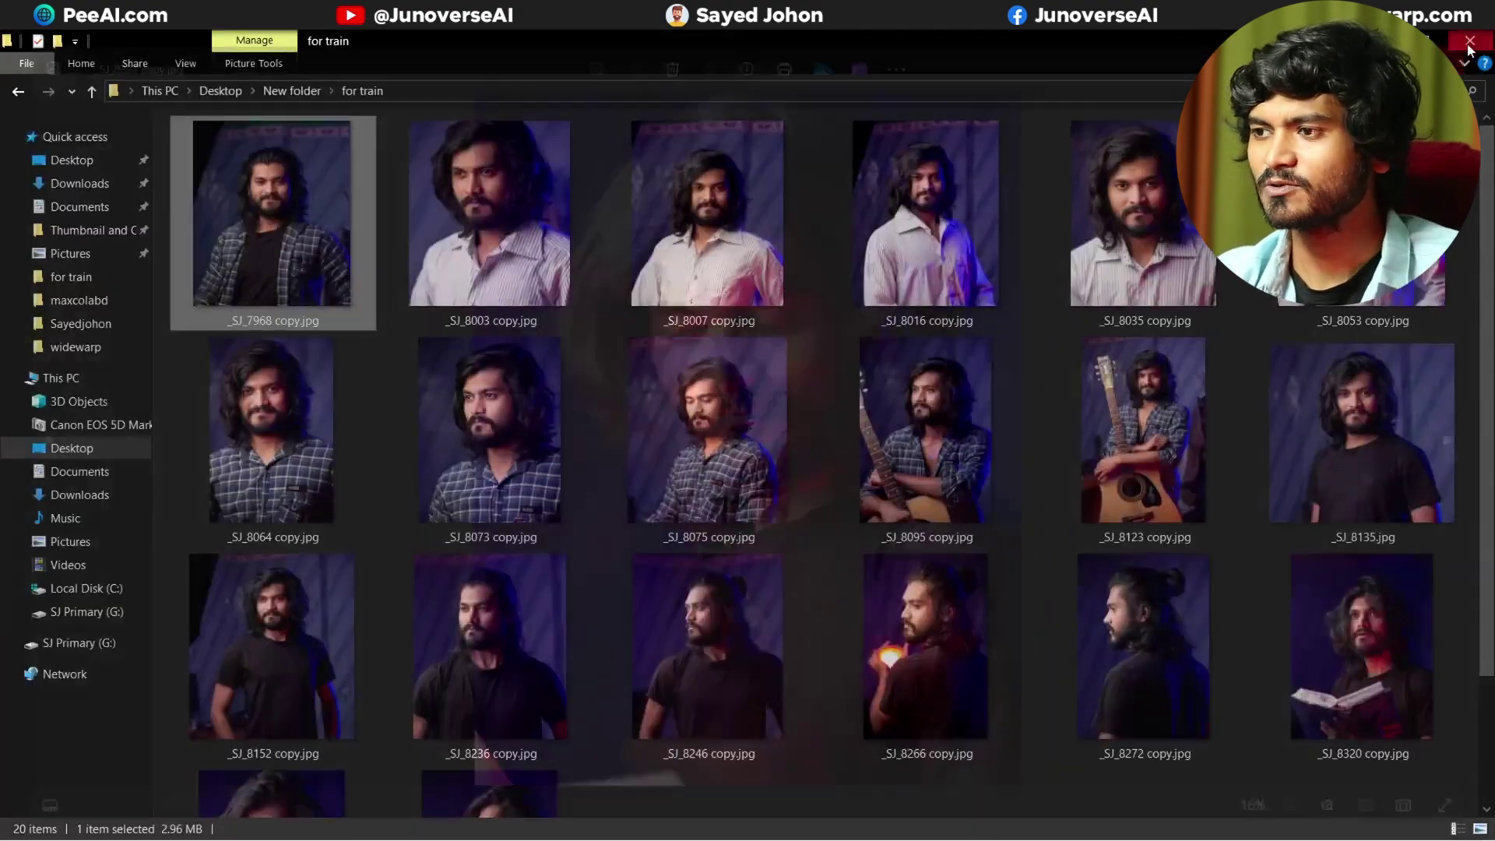
Rename all 20 photos at once to photo_of_sjohon
{"action": "key", "text": "ctrl+a"}
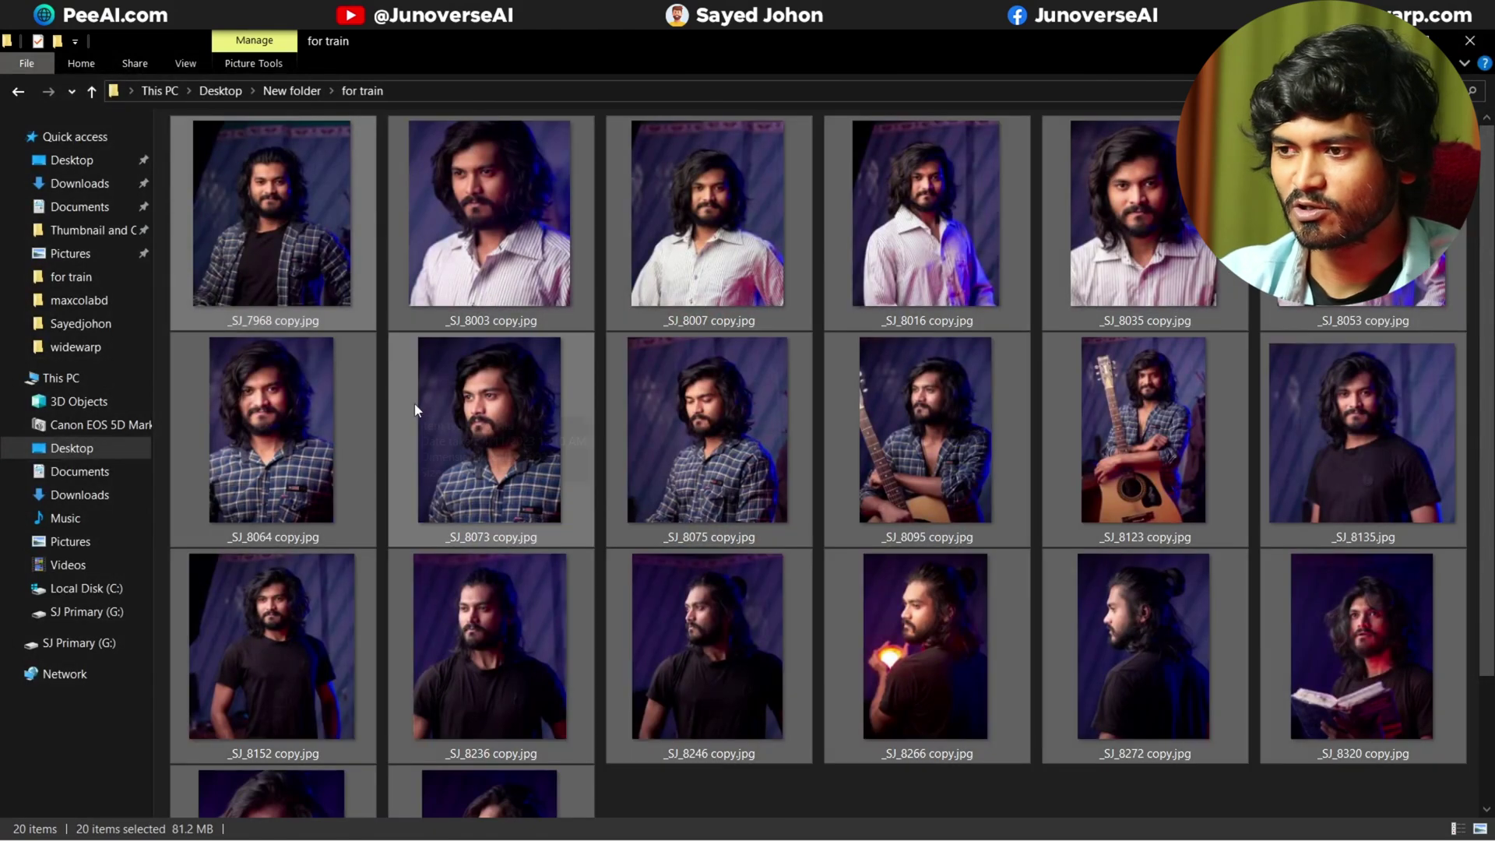
{"action": "right_click", "coordinate": [484, 421]}
{"action": "left_click", "coordinate": [579, 796]}
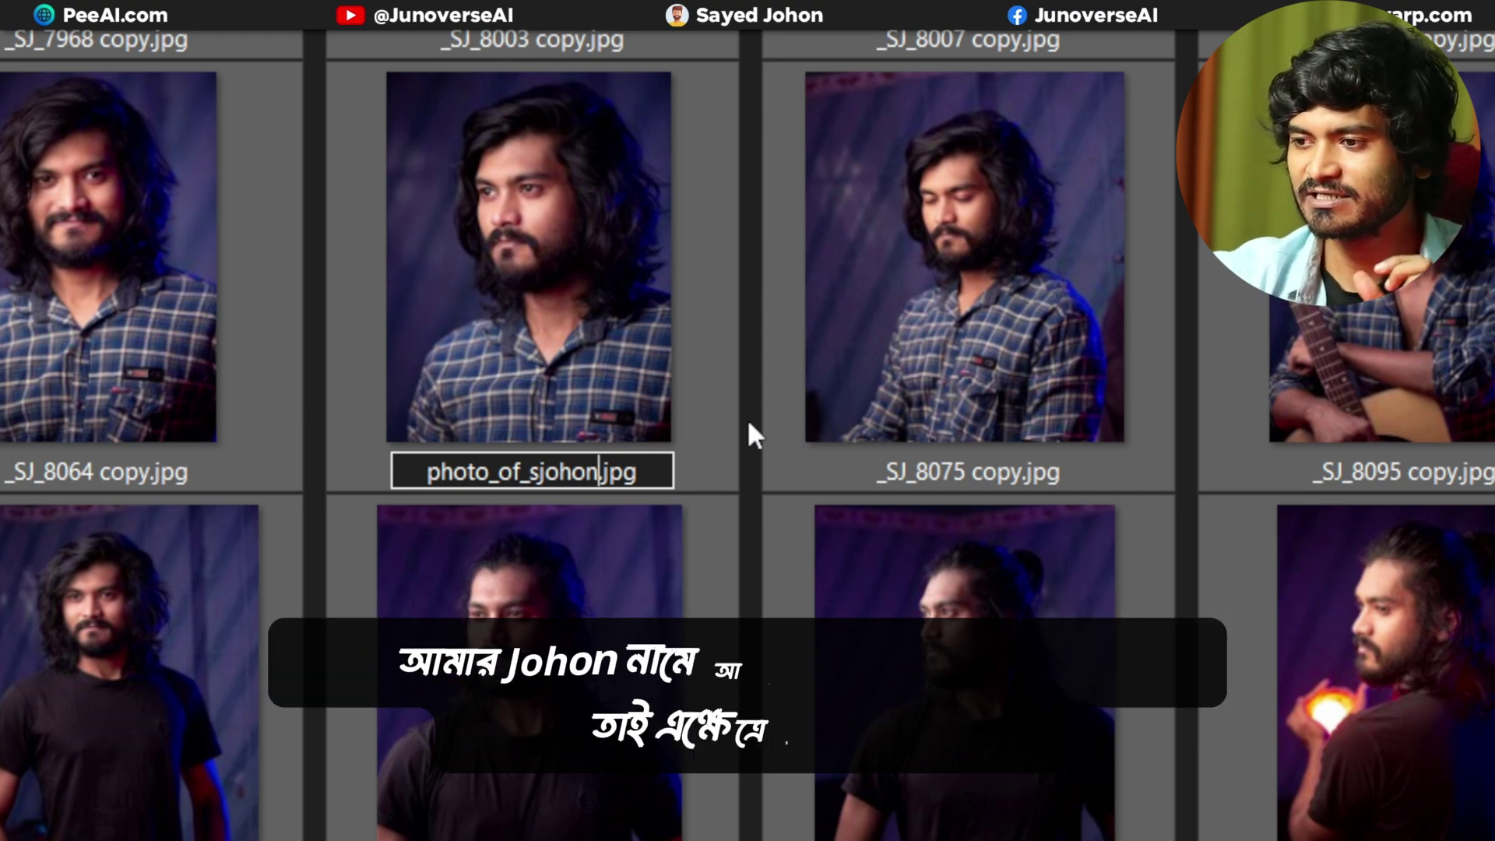
{"action": "key", "text": "Return"}
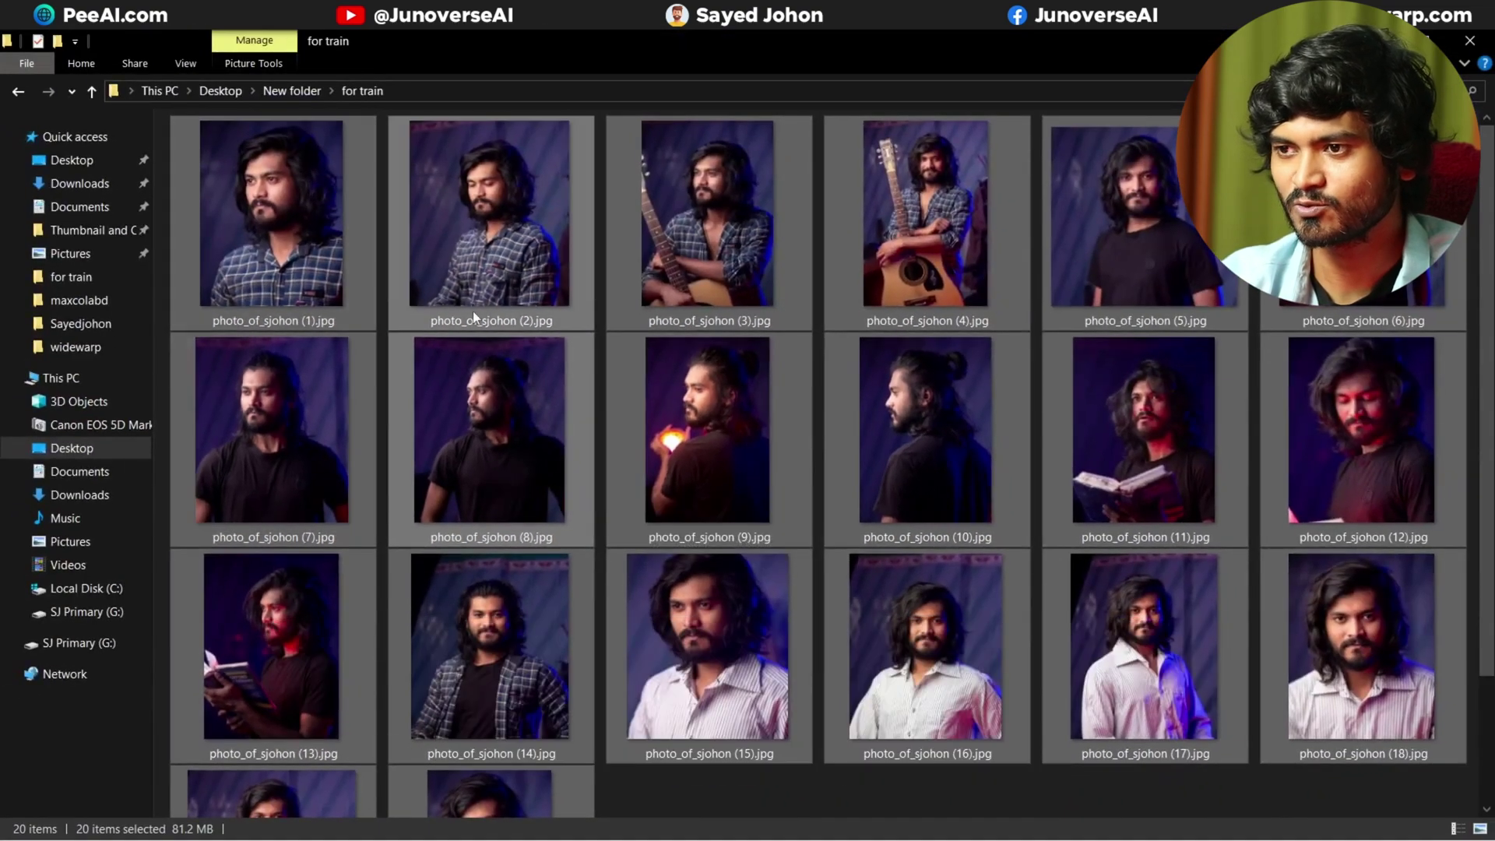
Select all 20 renamed photos and add them to a new archive
{"action": "scroll", "coordinate": [763, 670], "scroll_direction": "down", "scroll_amount": 3}
{"action": "left_click", "coordinate": [766, 700]}
{"action": "scroll", "coordinate": [740, 684], "scroll_direction": "up", "scroll_amount": 3}
{"action": "scroll", "coordinate": [732, 647], "scroll_direction": "down", "scroll_amount": 3}
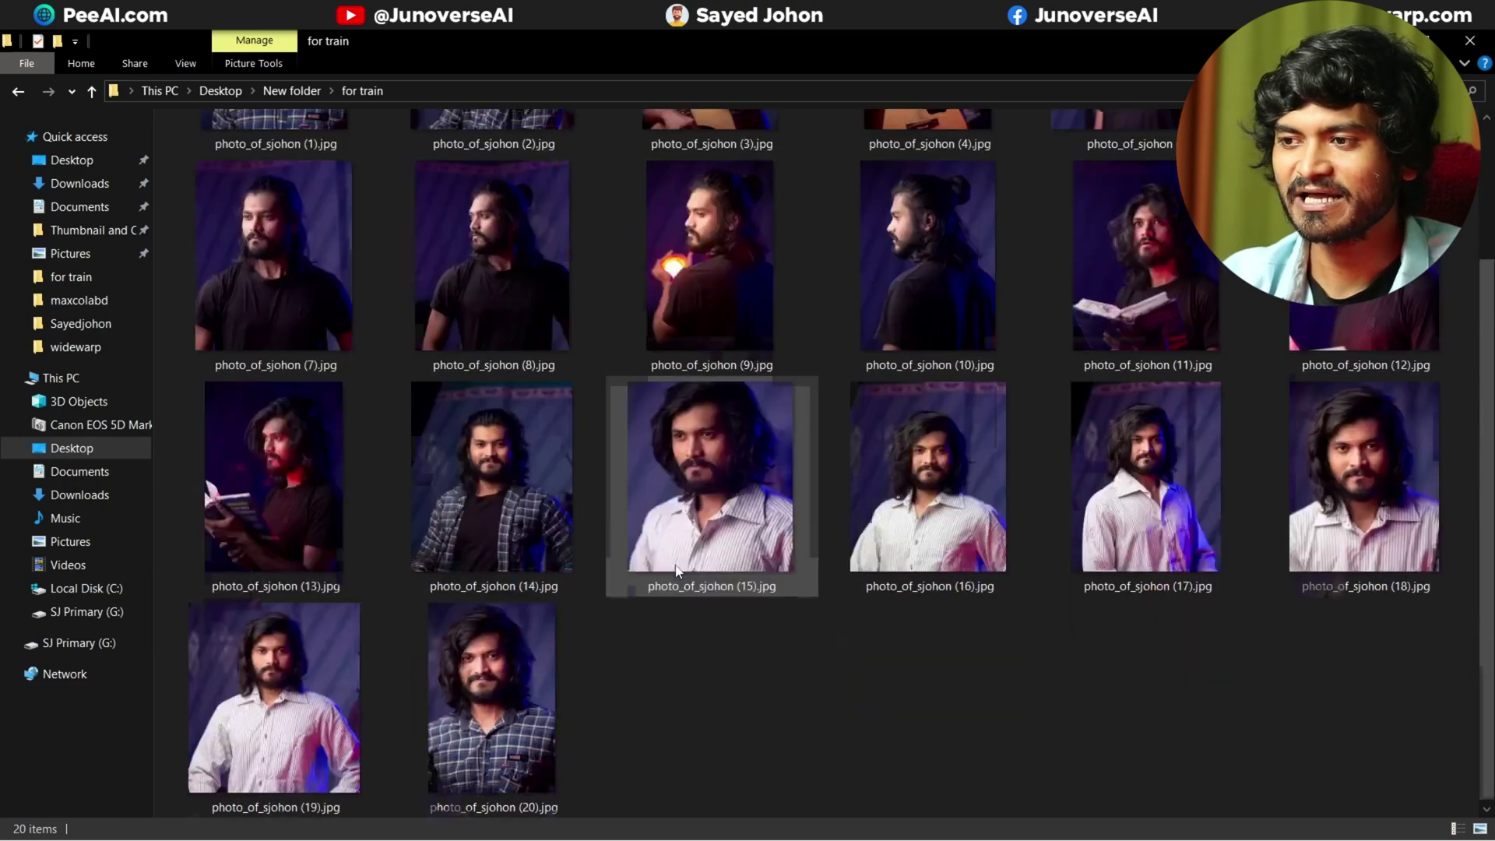
{"action": "key", "text": "ctrl+a"}
{"action": "scroll", "coordinate": [523, 420], "scroll_direction": "up", "scroll_amount": 3}
{"action": "right_click", "coordinate": [524, 421]}
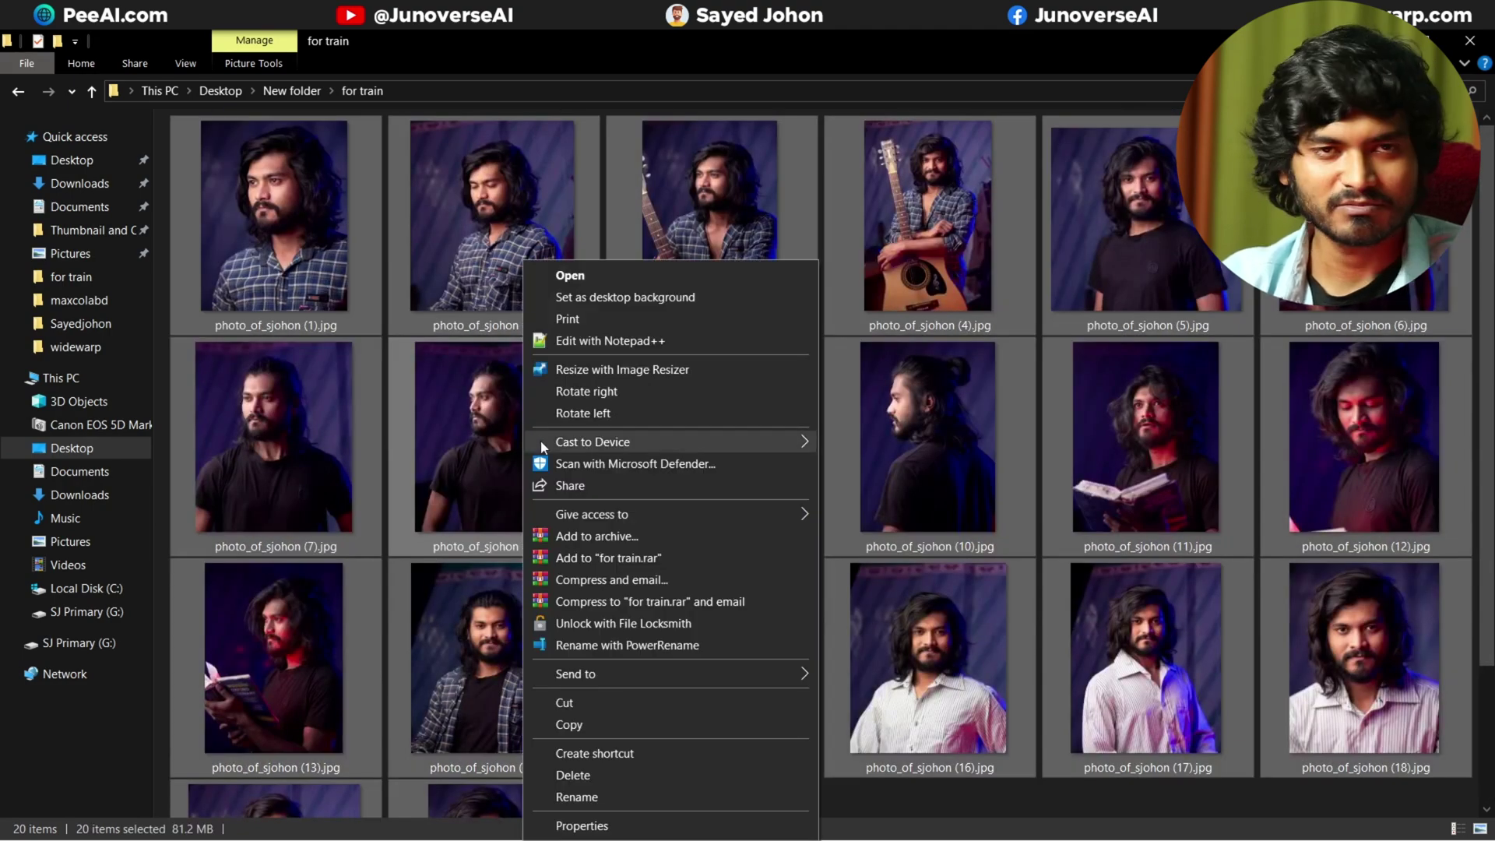
{"action": "mouse_move", "coordinate": [545, 446]}
{"action": "left_click", "coordinate": [599, 535]}
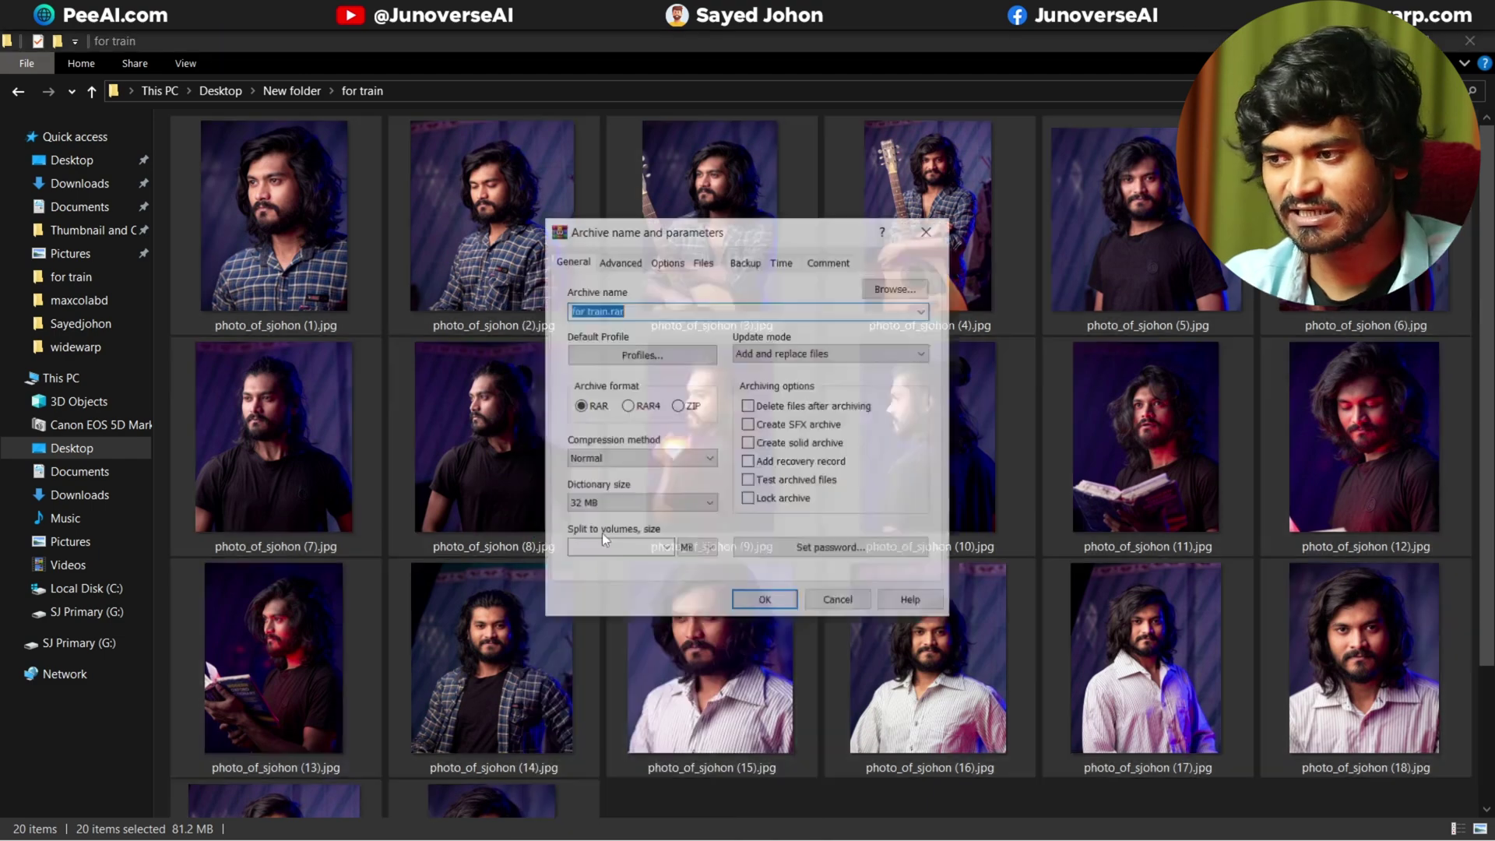
{"action": "key", "text": "Return"}
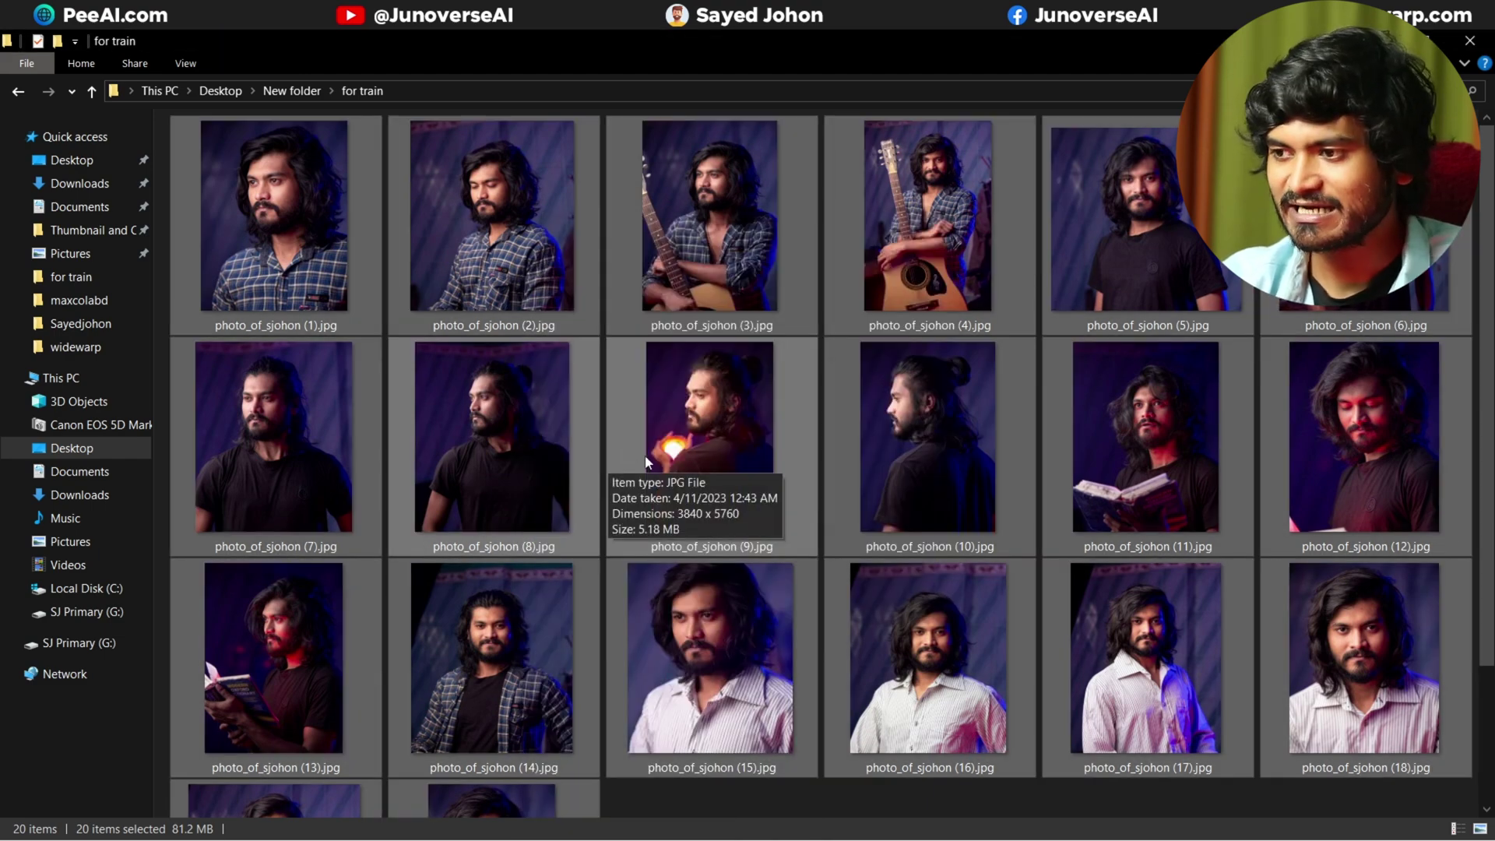
Pack the selected photos into a ZIP archive named sjohon.zip and select it
{"action": "right_click", "coordinate": [656, 450]}
{"action": "key", "text": "Escape"}
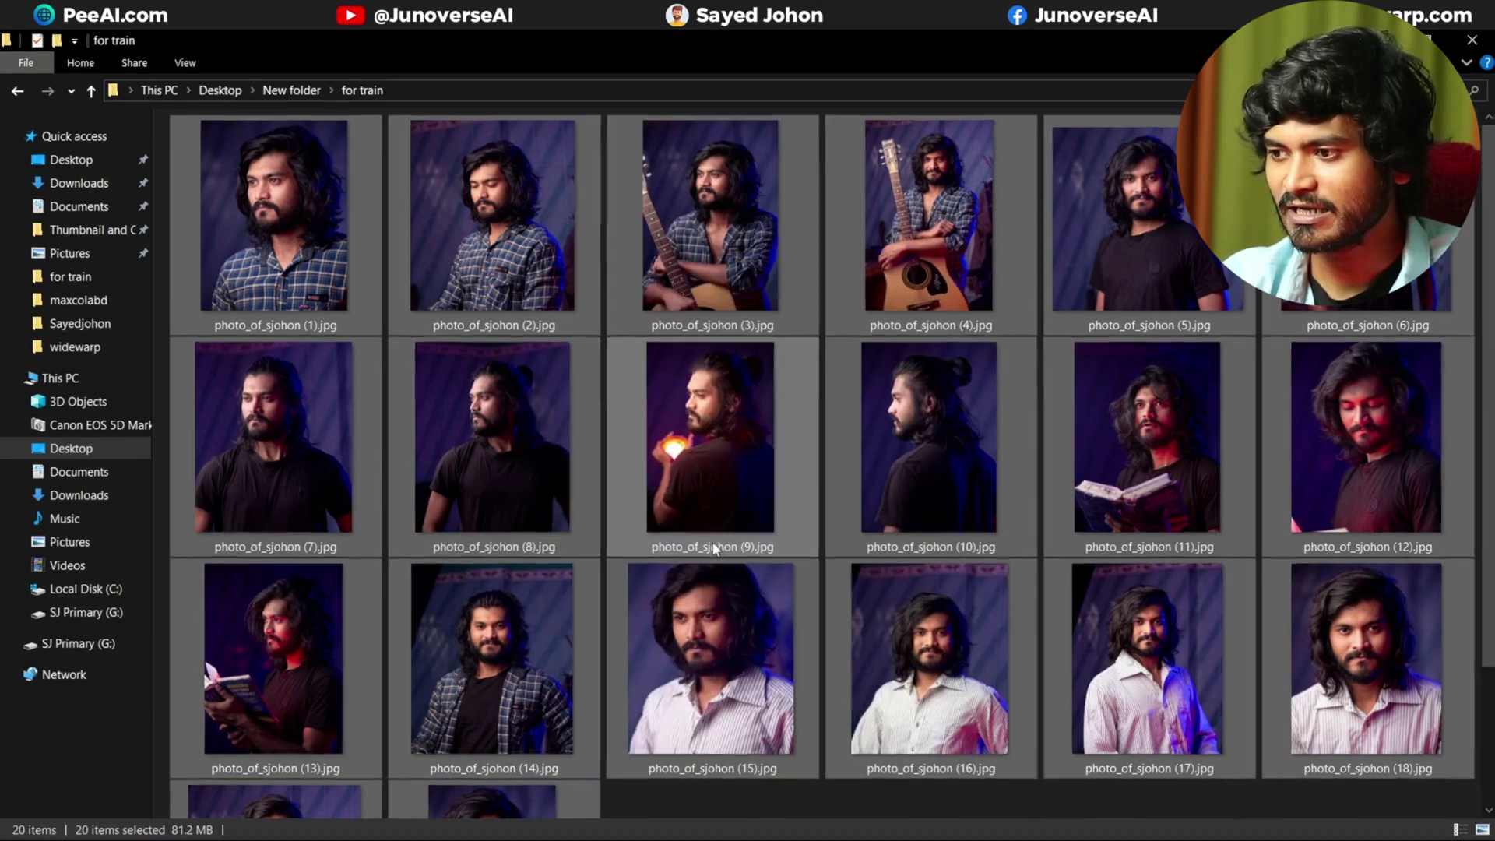
{"action": "right_click", "coordinate": [709, 540]}
{"action": "left_click", "coordinate": [843, 531]}
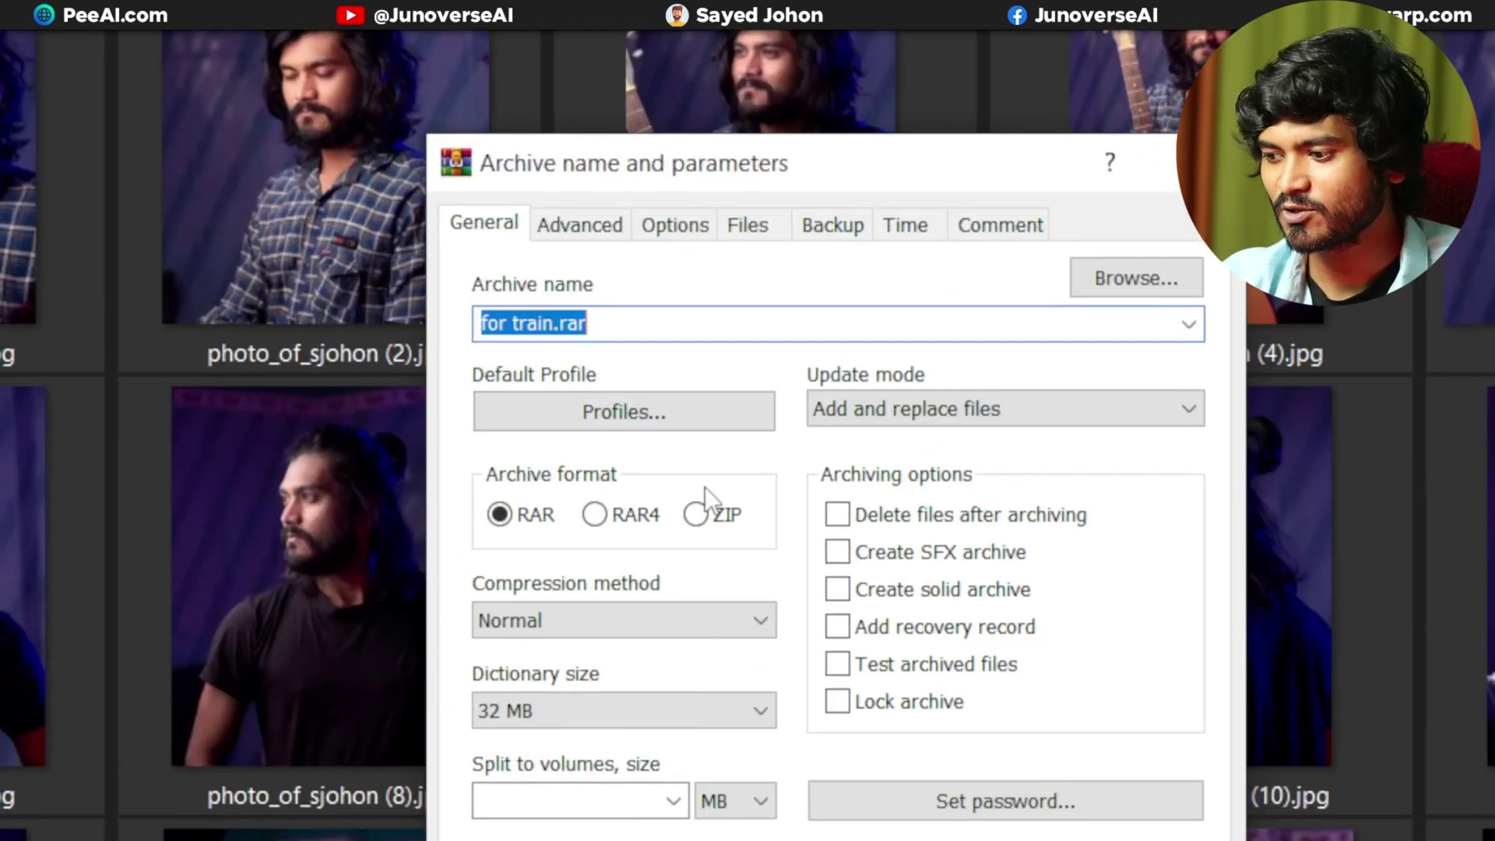
{"action": "left_click", "coordinate": [699, 516]}
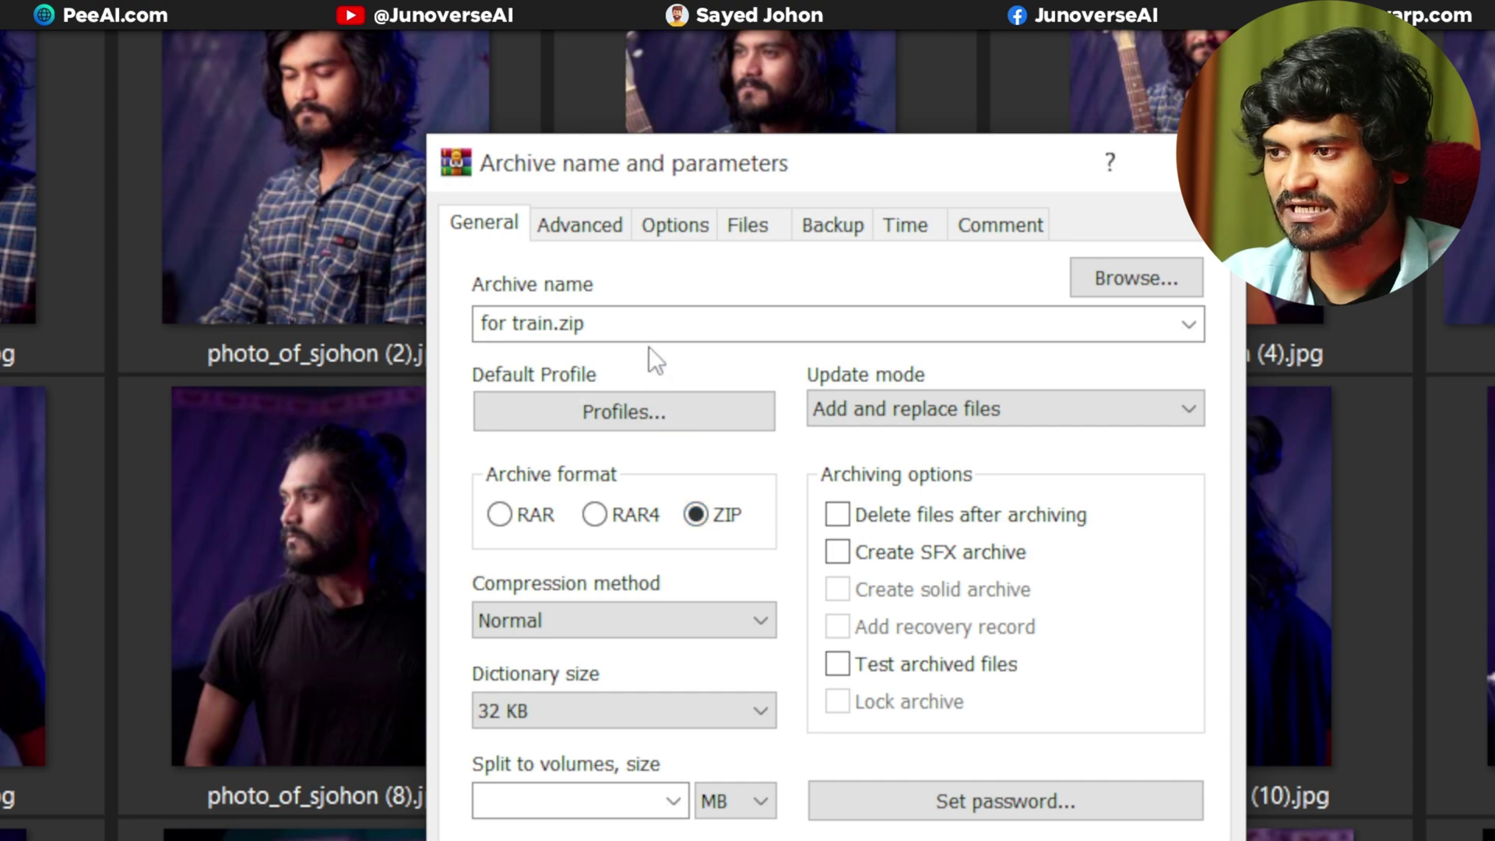
{"action": "type", "text": "sjohon.zip"}
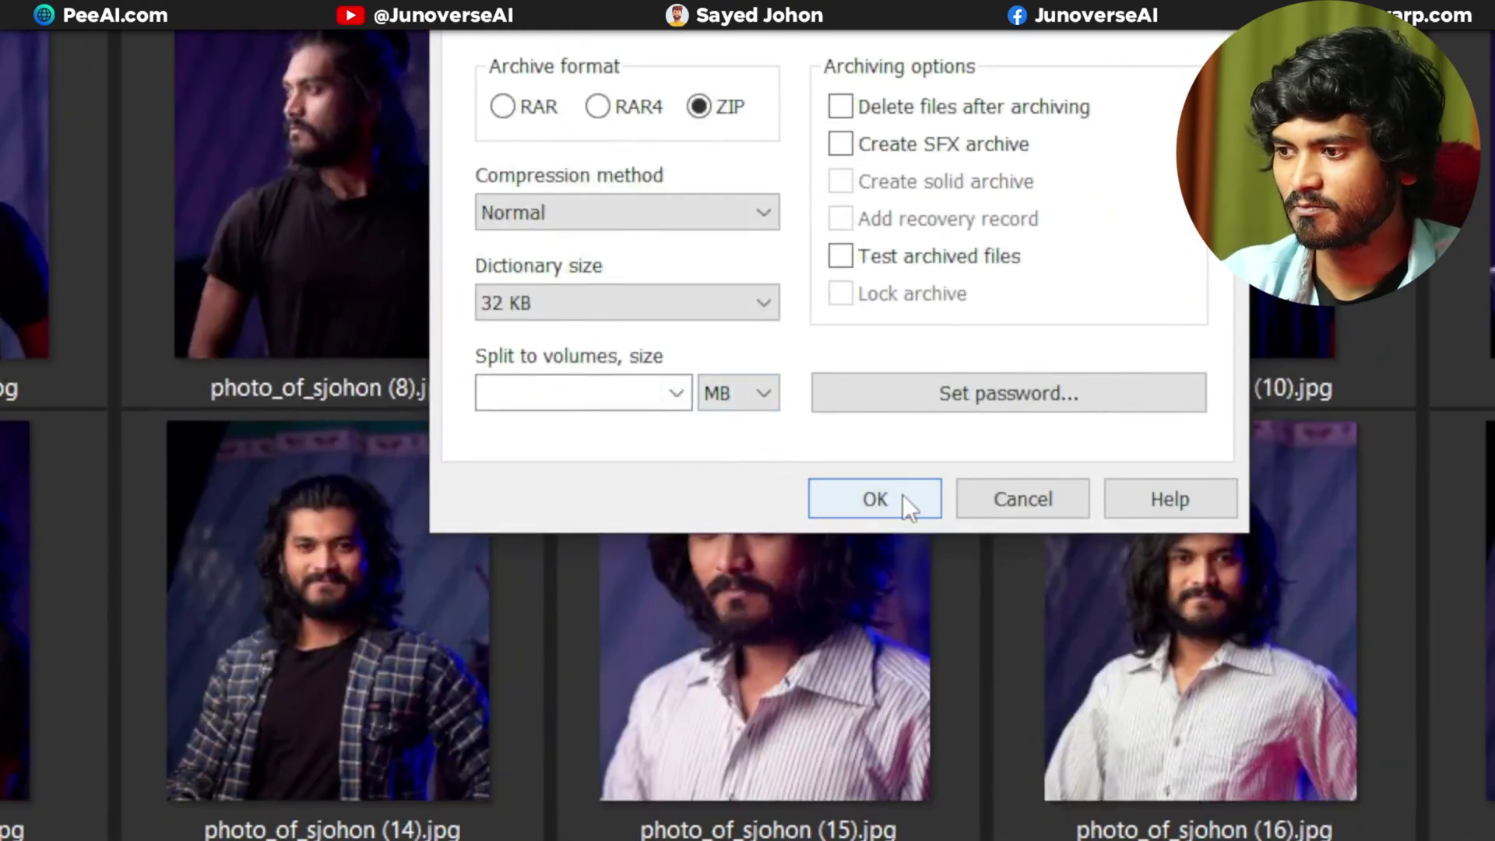
{"action": "left_click", "coordinate": [901, 497]}
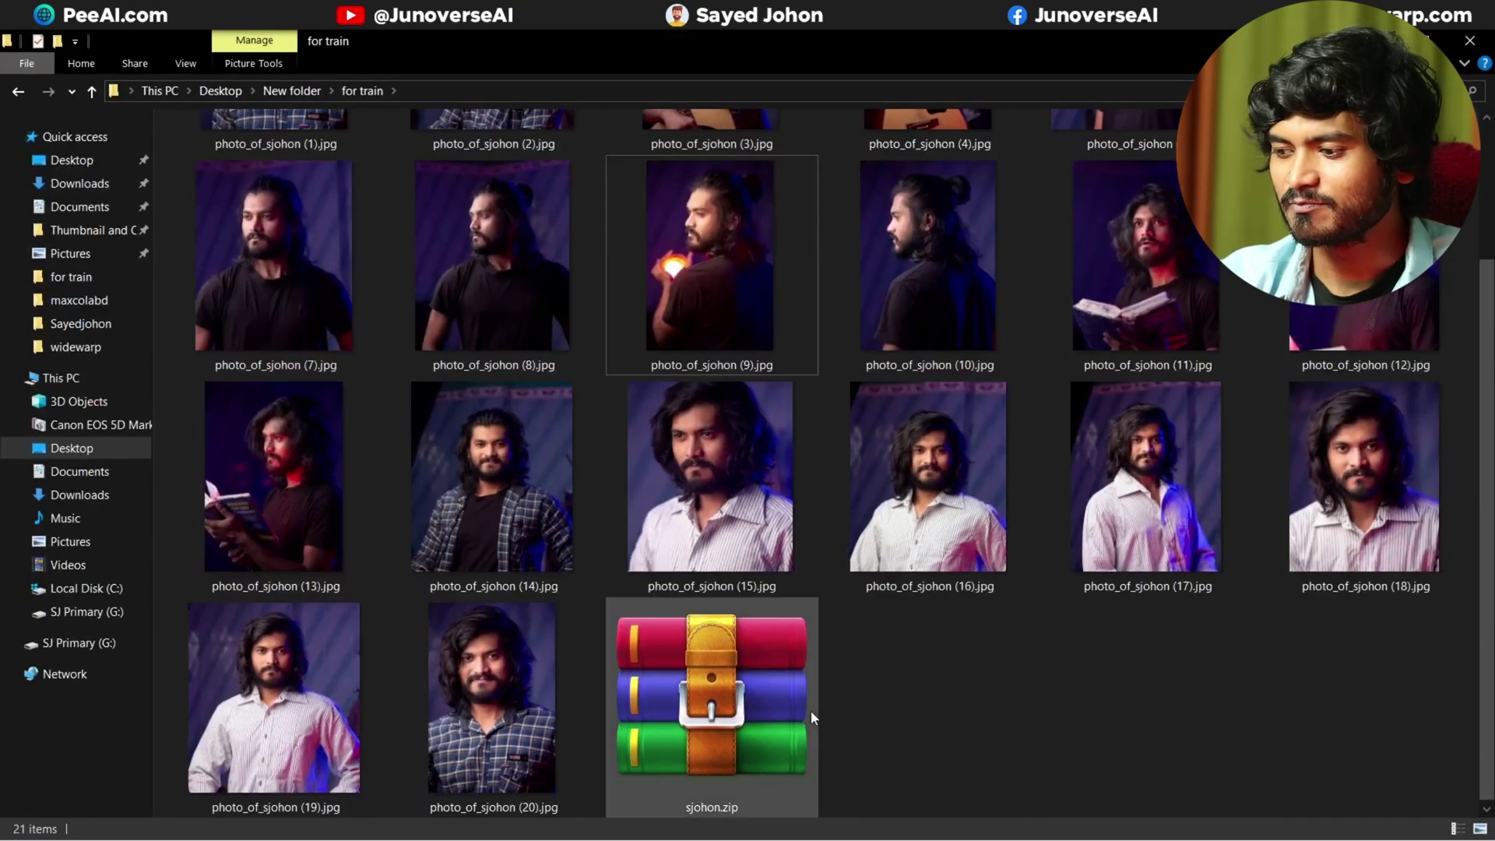
{"action": "left_click", "coordinate": [811, 710]}
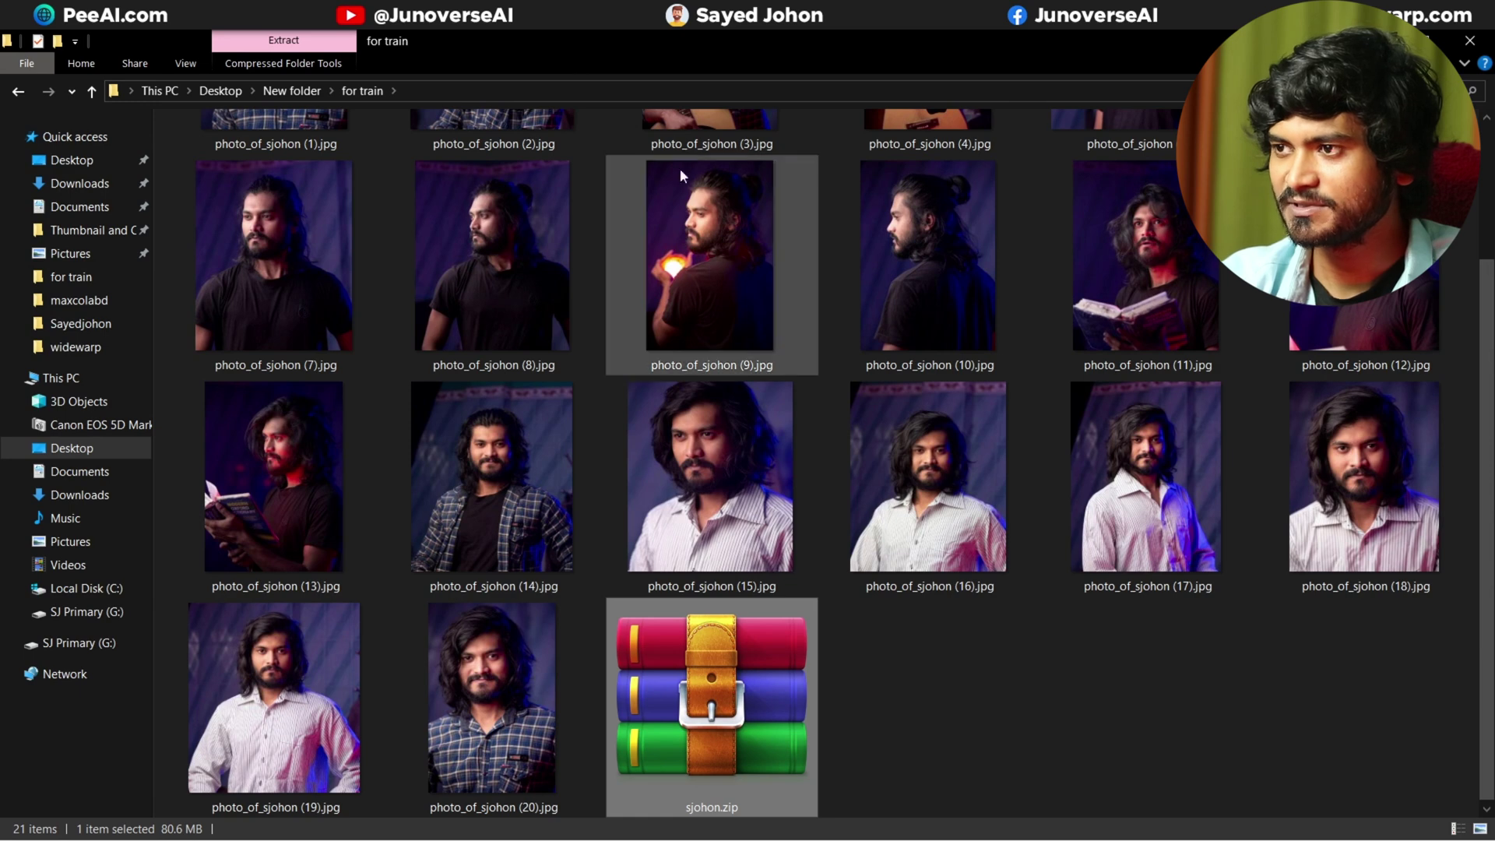
{"action": "key", "text": "alt+Tab"}
Upload sjohon.zip from Desktop > New folder > for train as the LoRA training images
{"action": "left_click", "coordinate": [704, 459]}
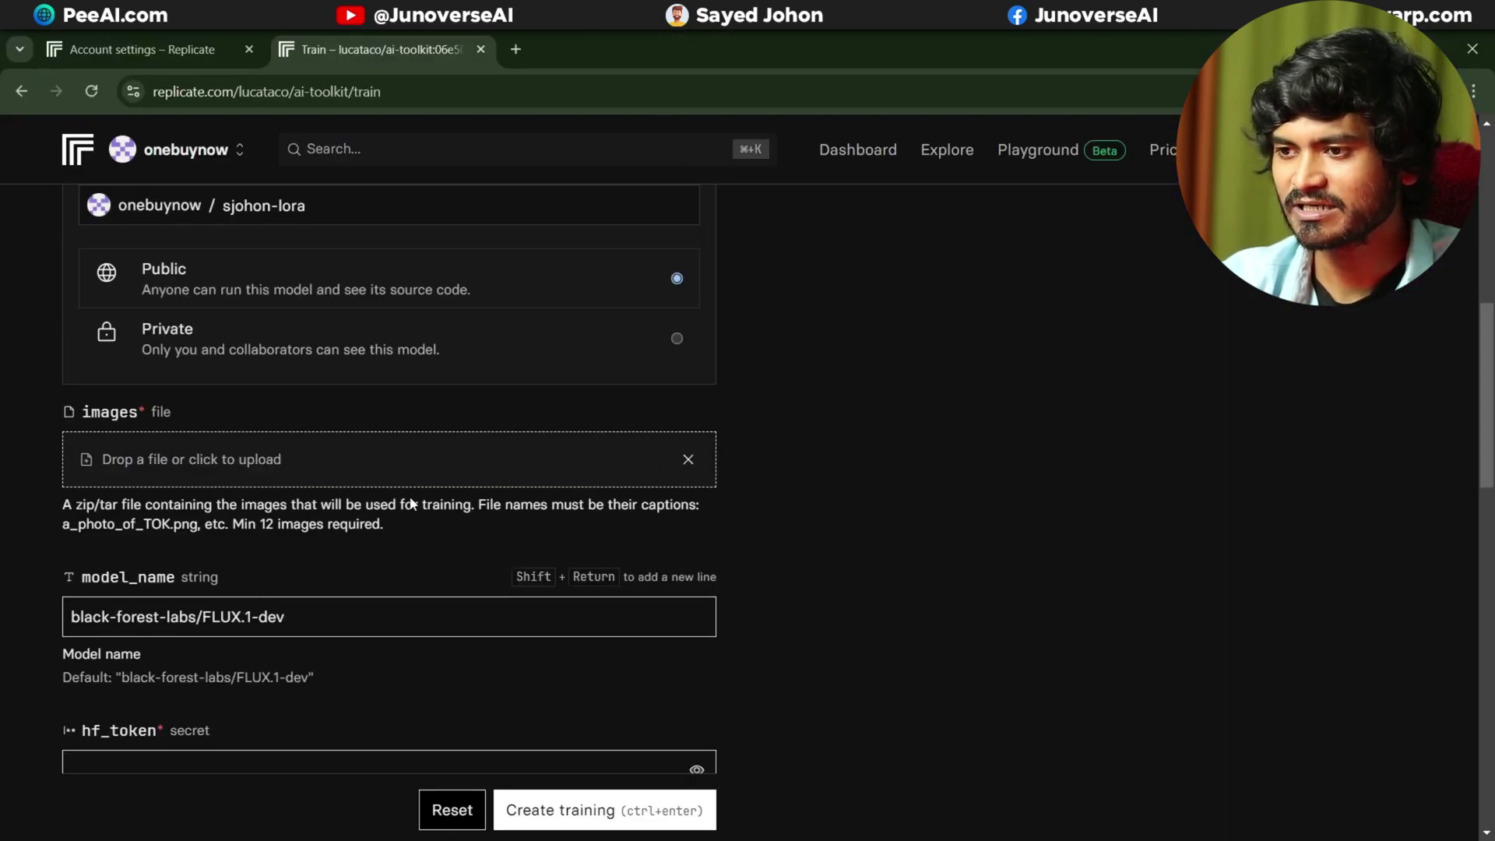
{"action": "left_click", "coordinate": [245, 459]}
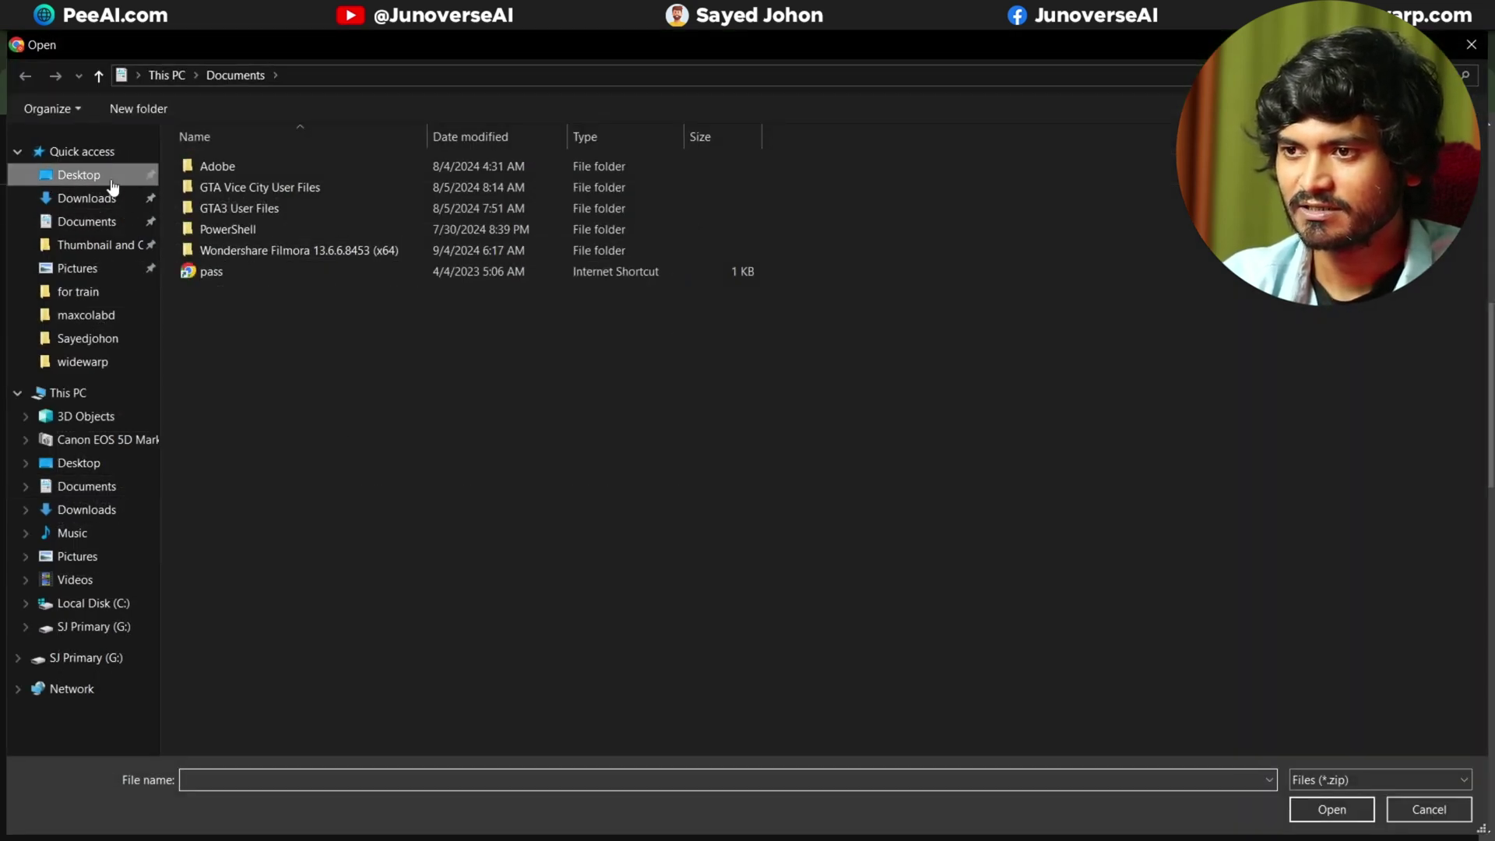
{"action": "left_click", "coordinate": [107, 178]}
{"action": "double_click", "coordinate": [674, 204]}
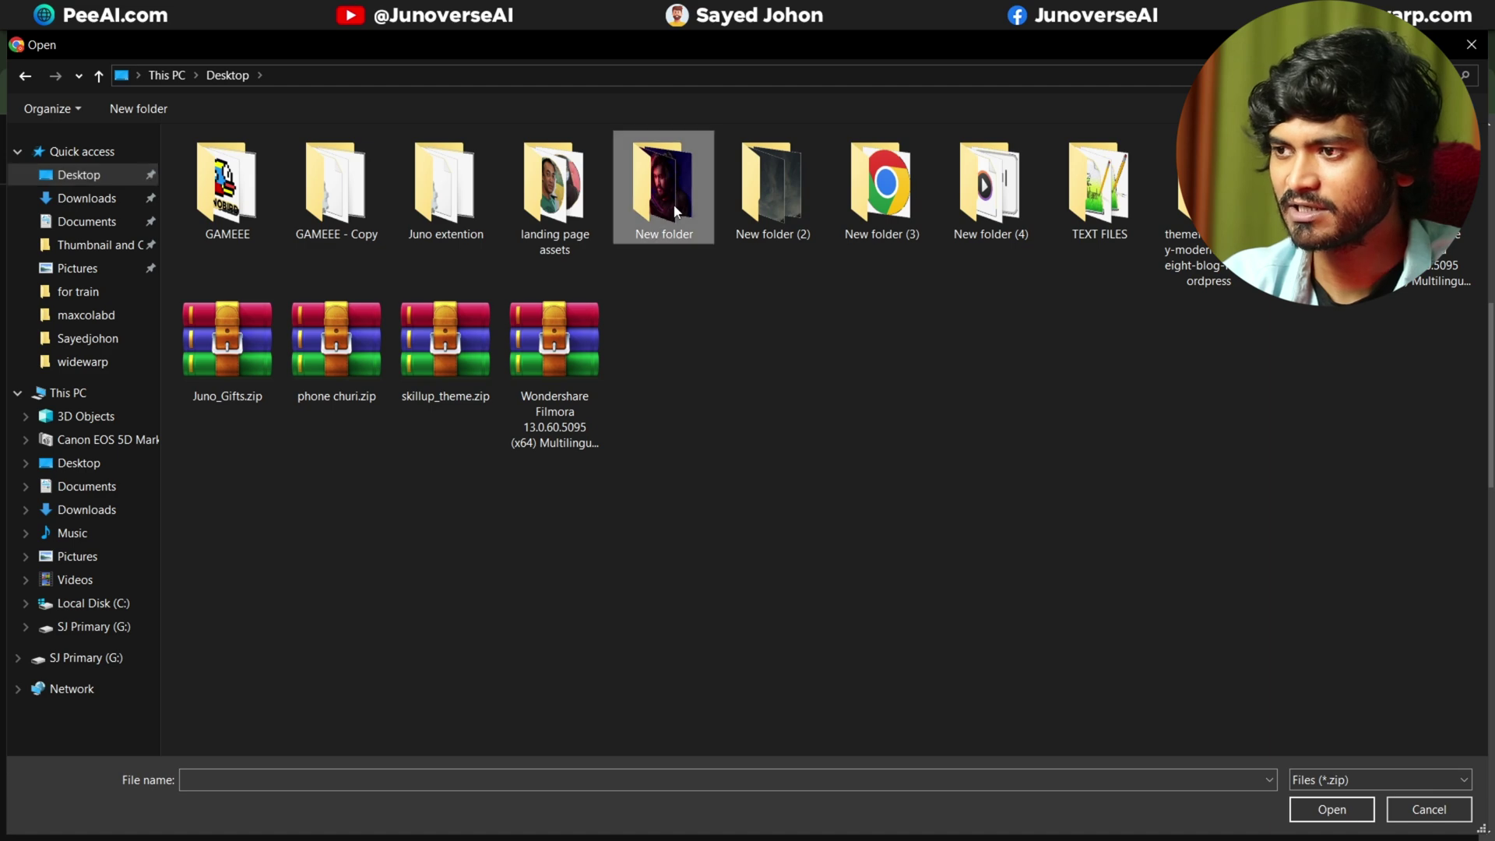
{"action": "double_click", "coordinate": [321, 194]}
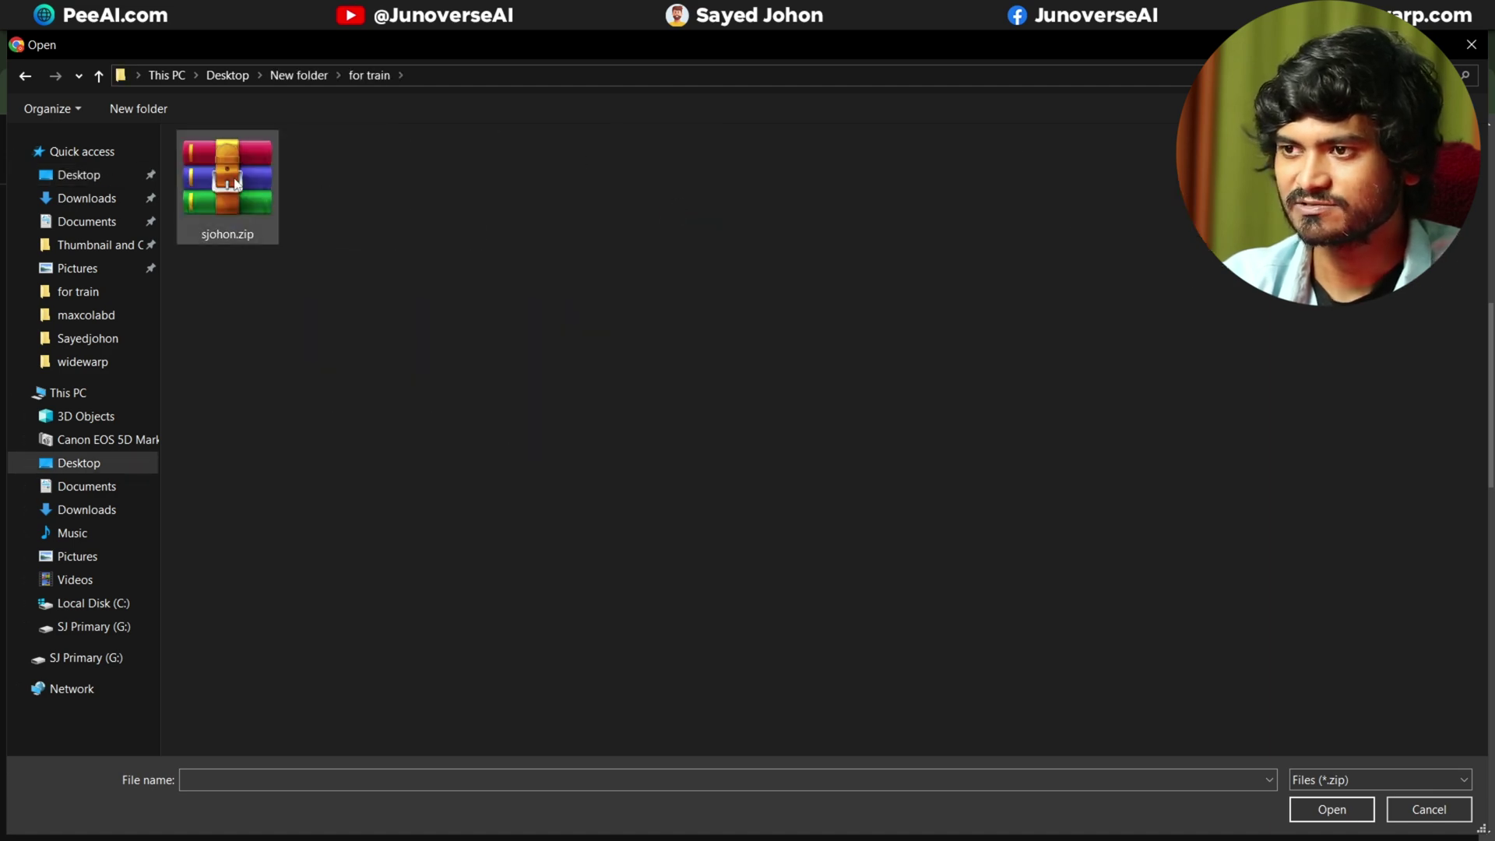
{"action": "double_click", "coordinate": [227, 187]}
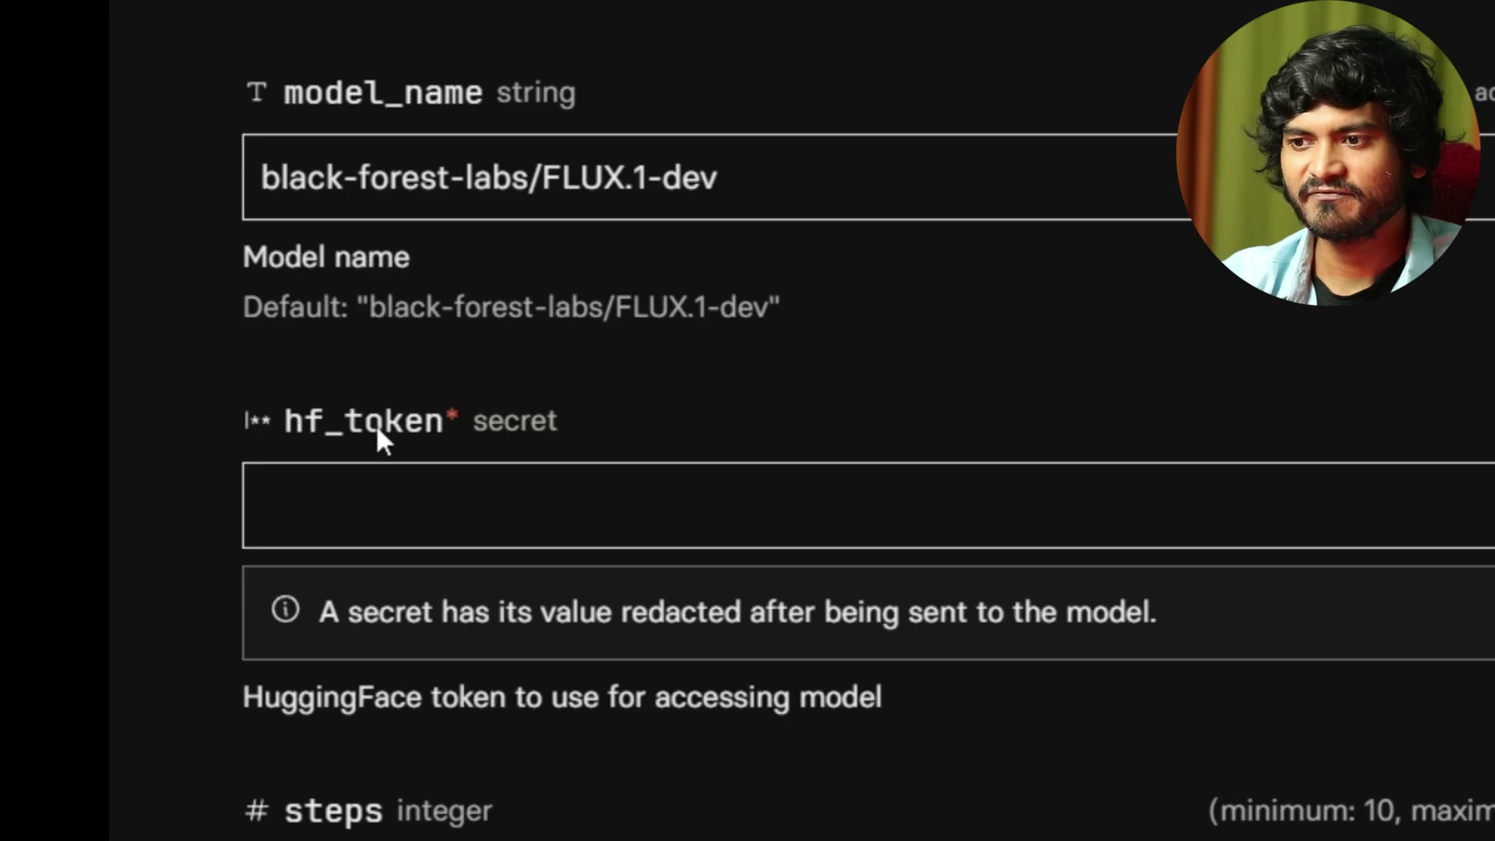
Select the empty hf_token field, then load huggingface.co in a new tab
{"action": "left_click_drag", "start_coordinate": [400, 425], "coordinate": [294, 423]}
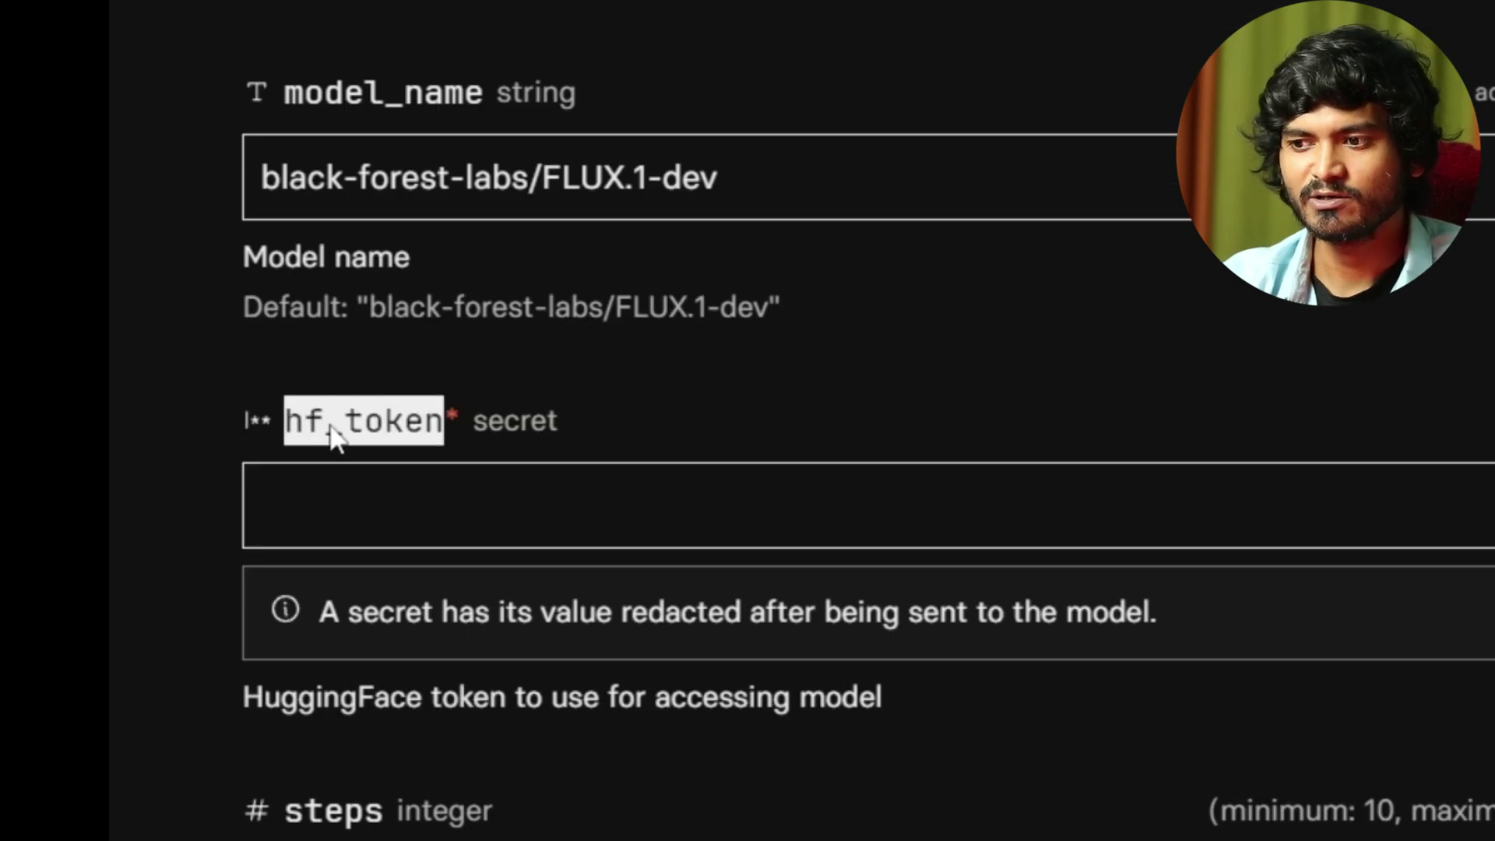
{"action": "left_click", "coordinate": [334, 422]}
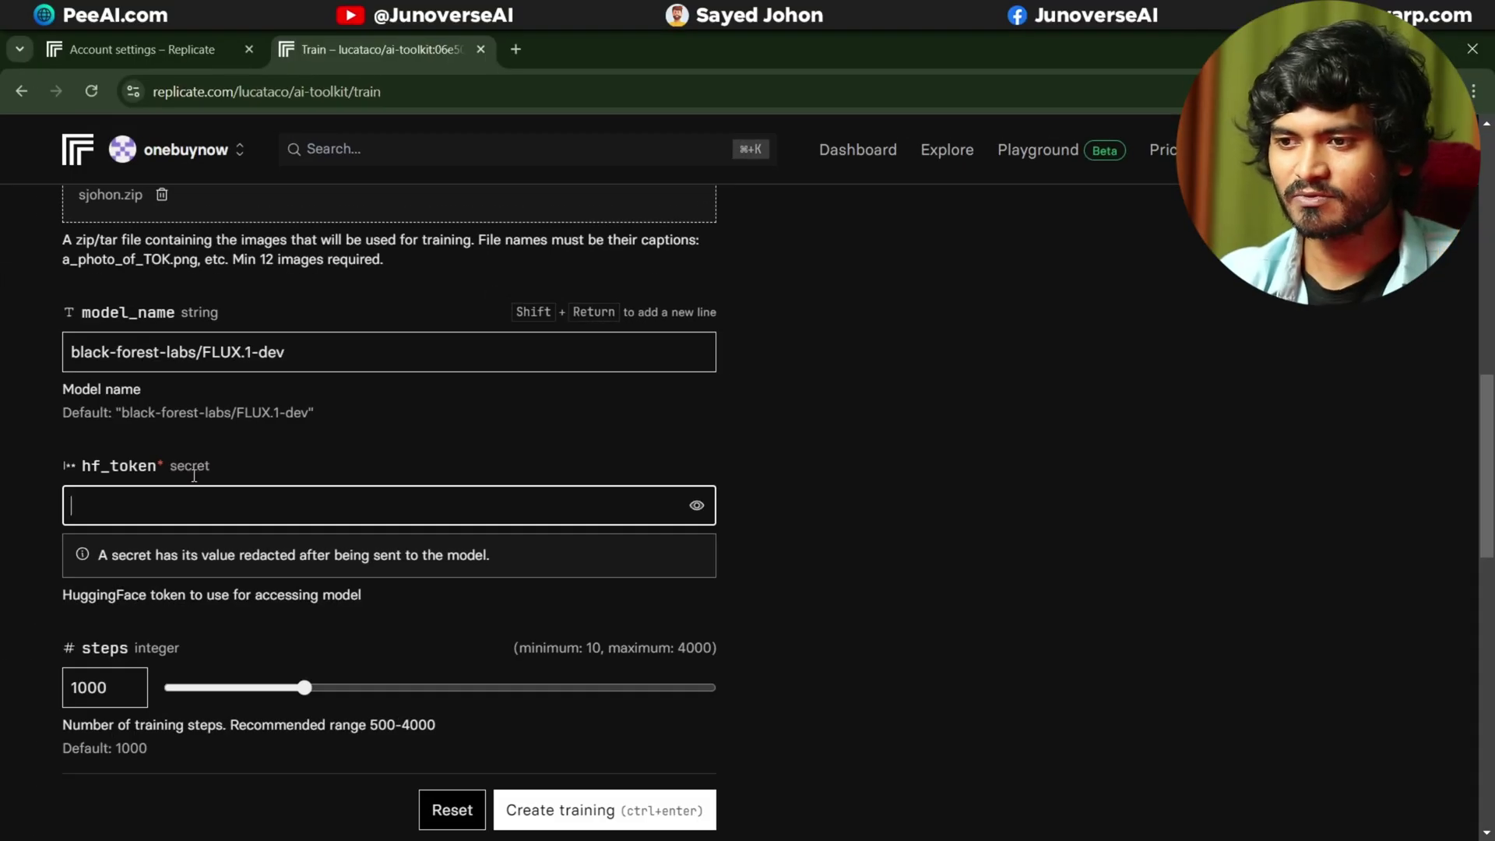
{"action": "left_click", "coordinate": [523, 46]}
{"action": "type", "text": "huggingface.co"}
{"action": "key", "text": "Delete"}
{"action": "key", "text": "Return"}
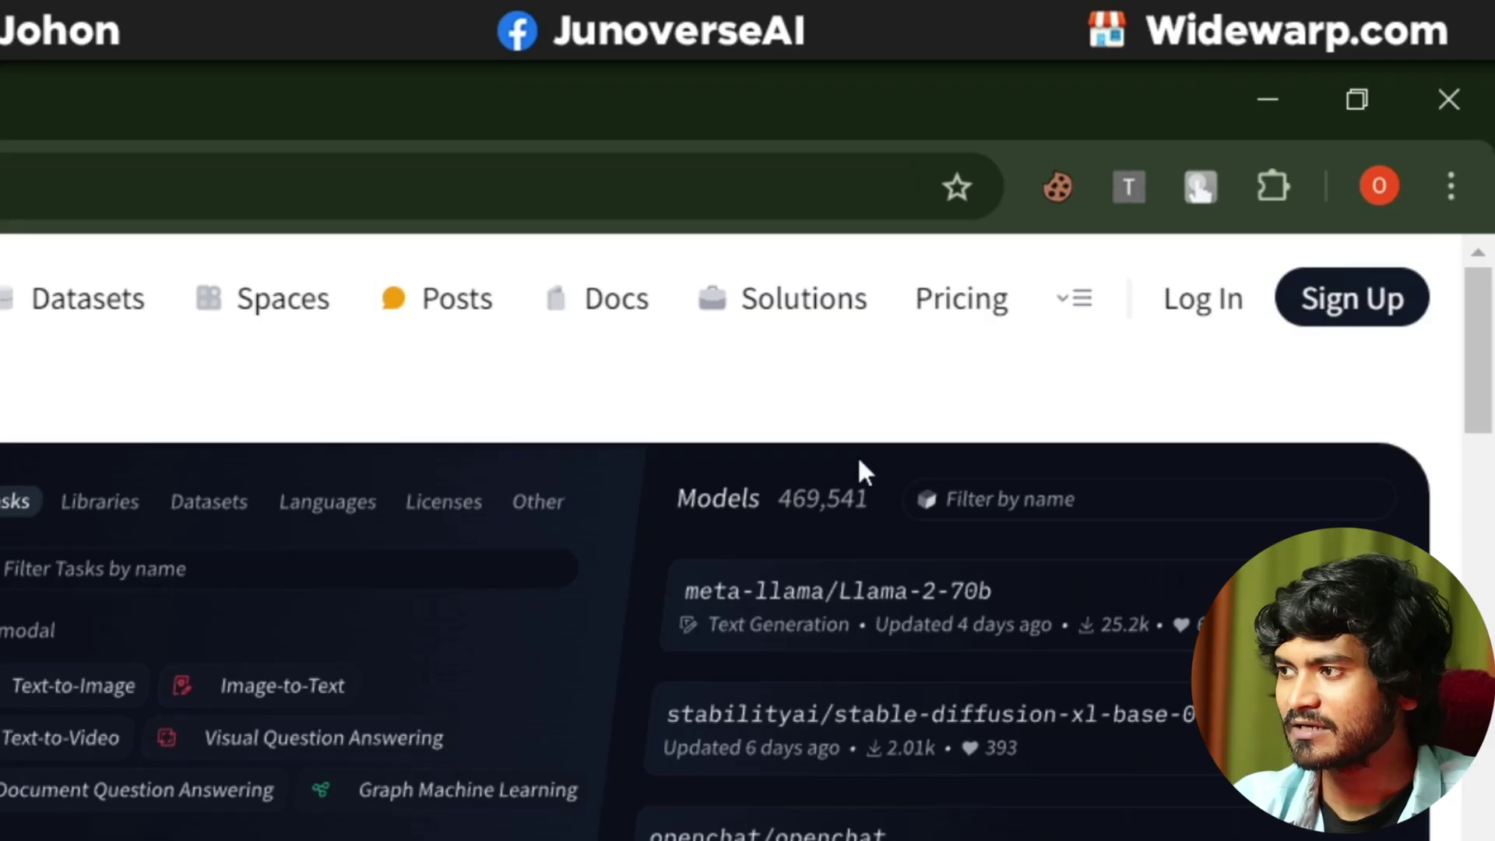
Start a Hugging Face sign-up, entering the account e-mail address and password
{"action": "left_click", "coordinate": [1330, 298]}
{"action": "left_click", "coordinate": [704, 428]}
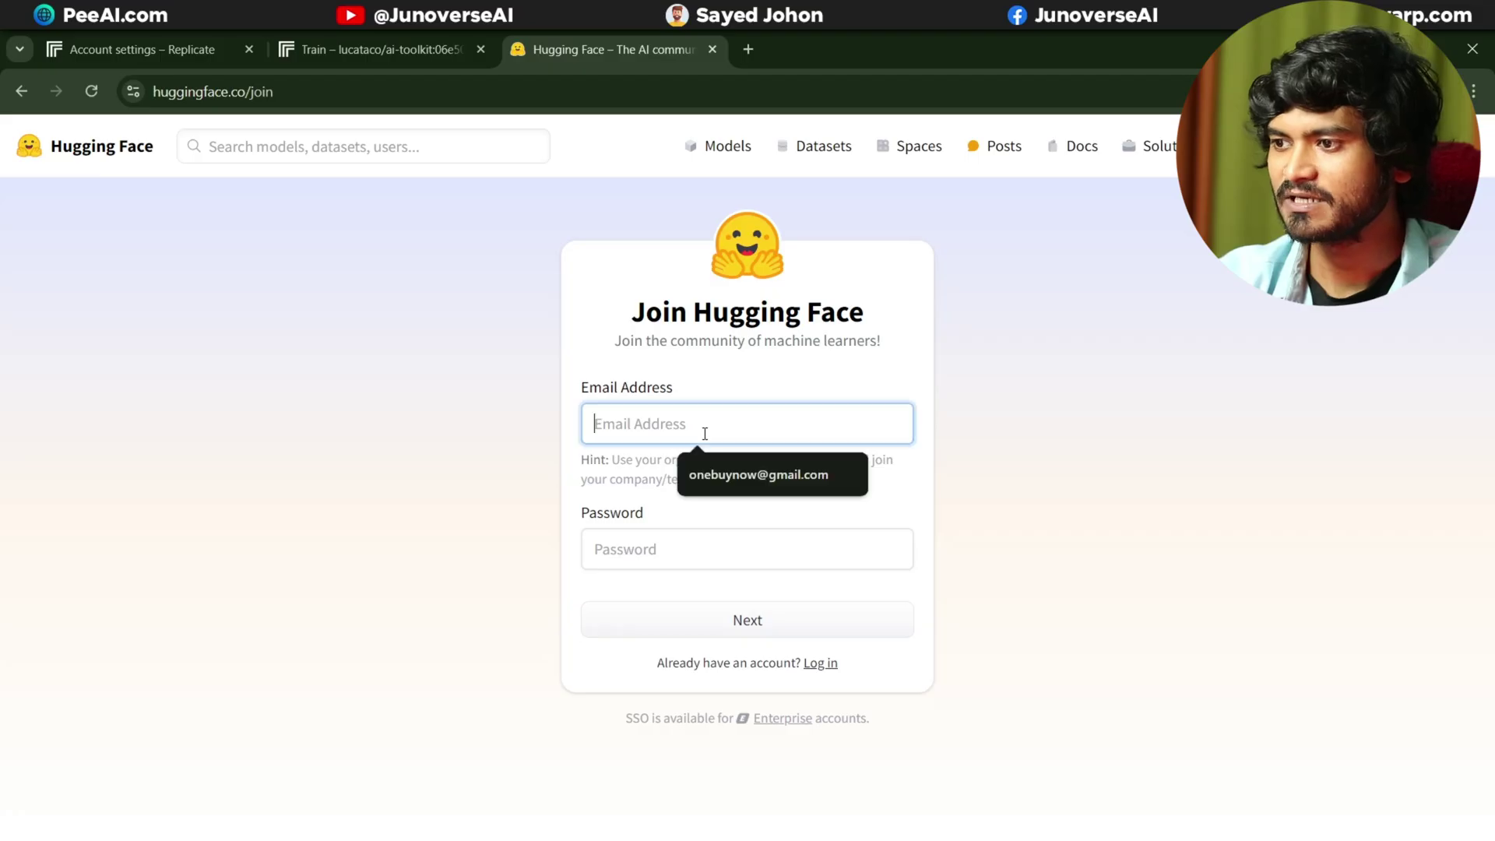
{"action": "left_click", "coordinate": [717, 473]}
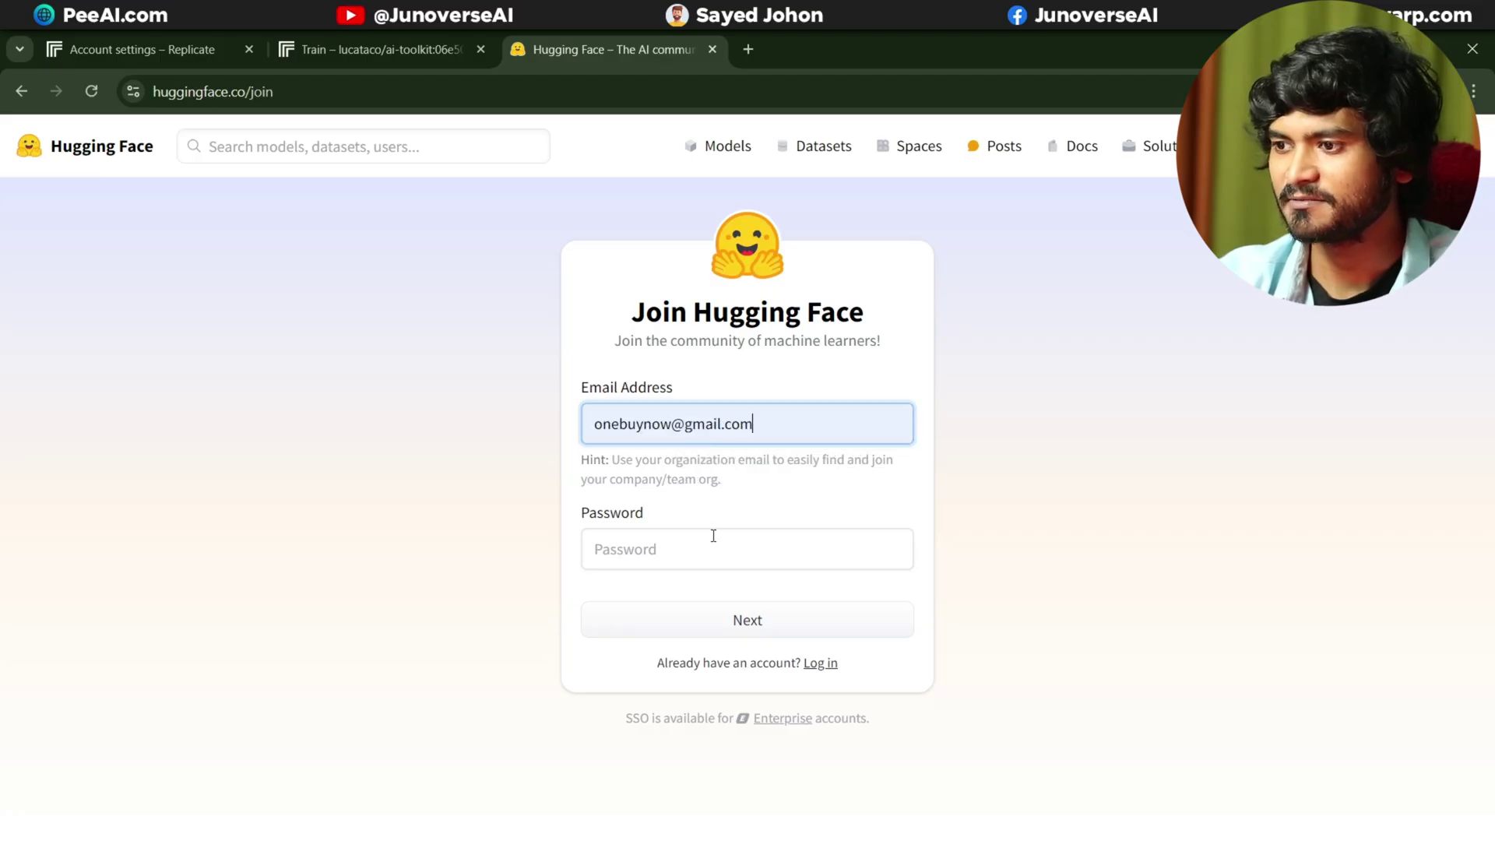
{"action": "left_click", "coordinate": [714, 536]}
{"action": "left_click", "coordinate": [701, 596]}
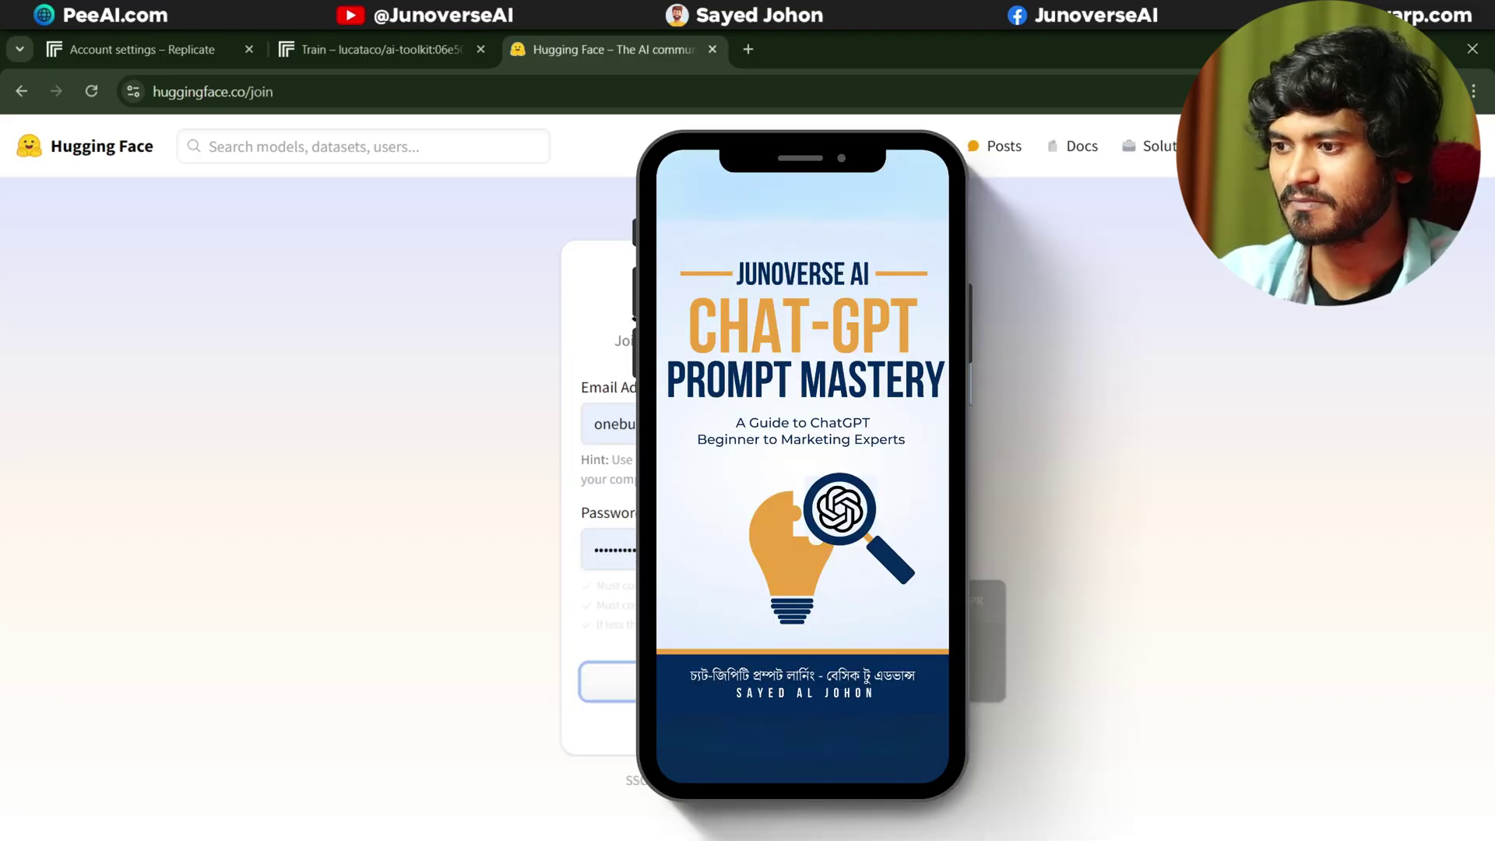
{"action": "left_click", "coordinate": [715, 678]}
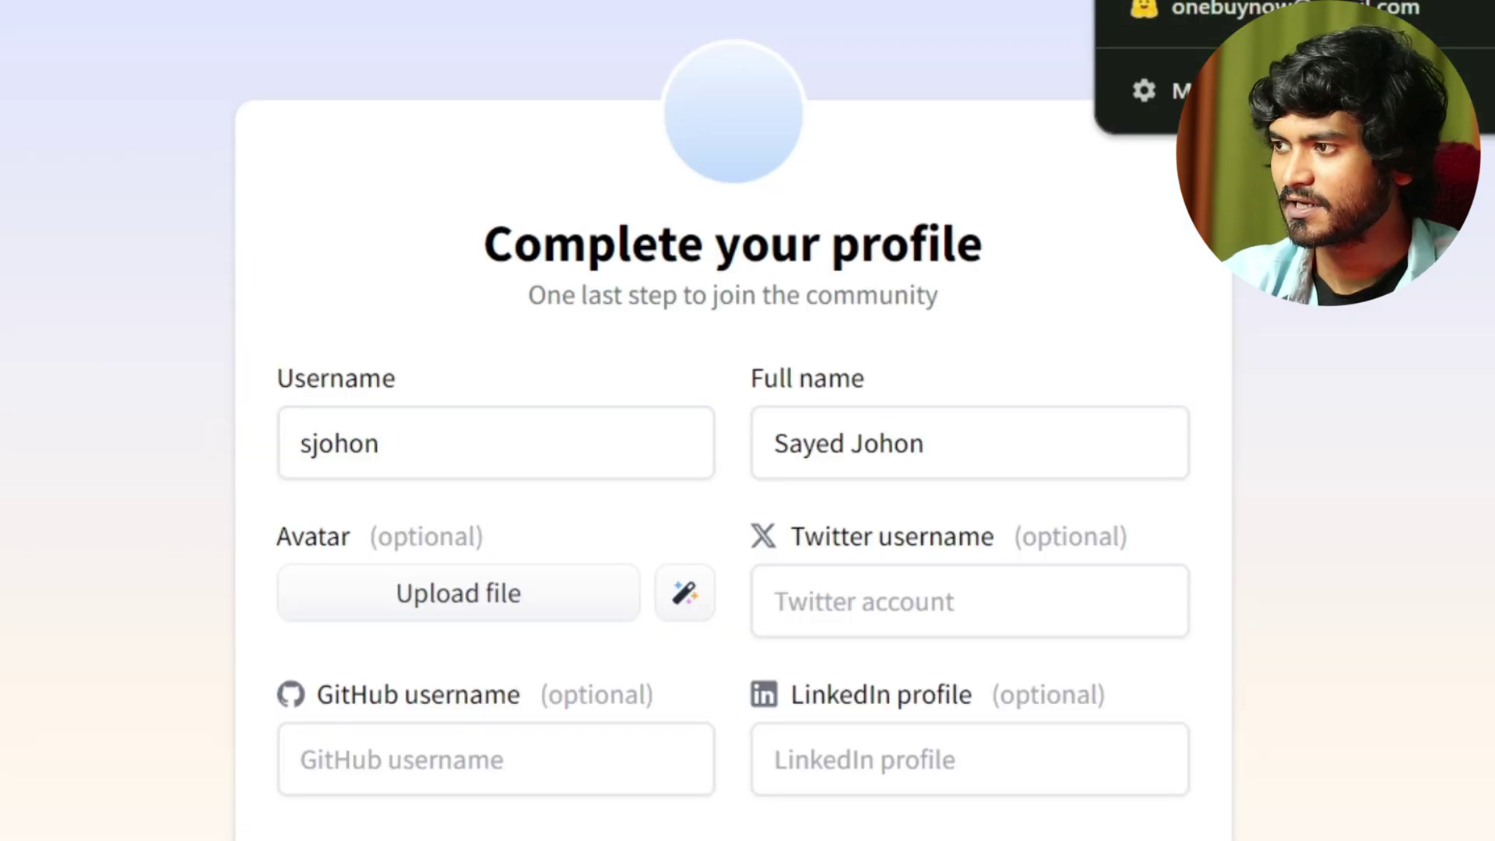
Create the Hugging Face account, skipping the profile avatar, and open a blank tab
{"action": "scroll", "coordinate": [1262, 502], "scroll_direction": "down", "scroll_amount": 2}
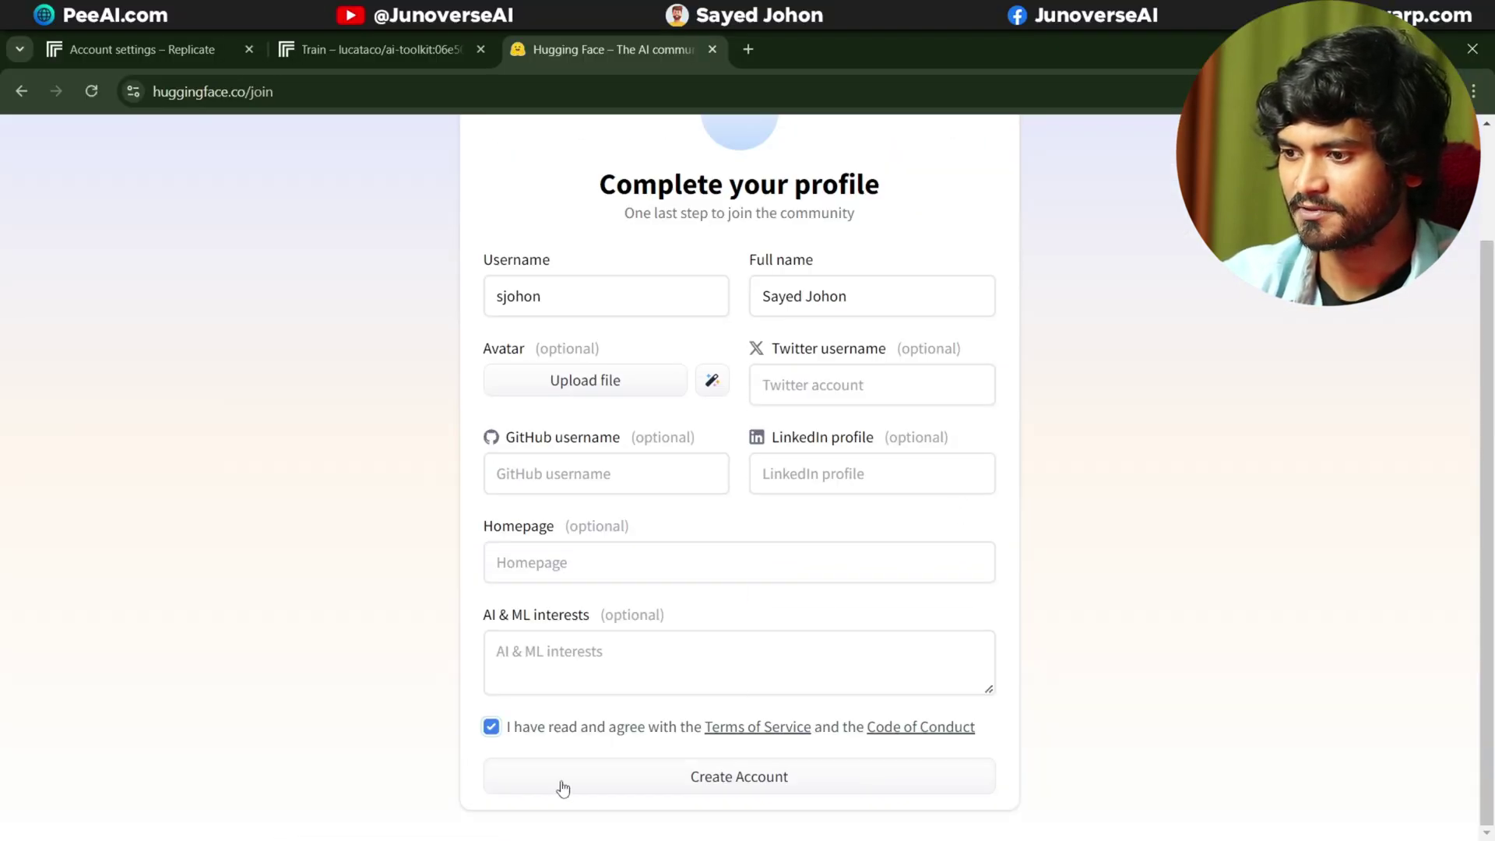
{"action": "left_click", "coordinate": [533, 771]}
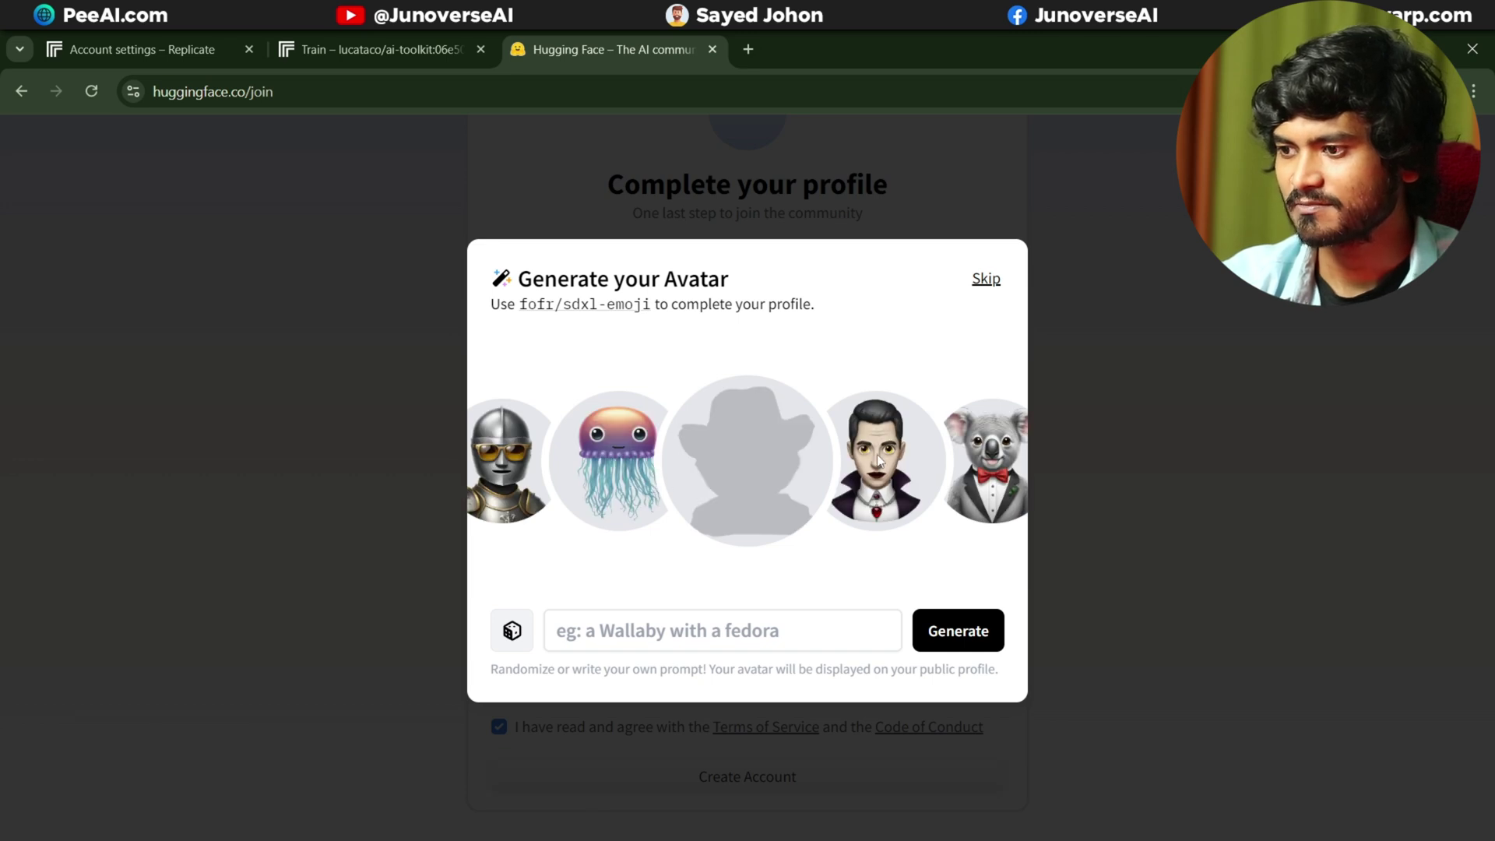
{"action": "left_click", "coordinate": [954, 632]}
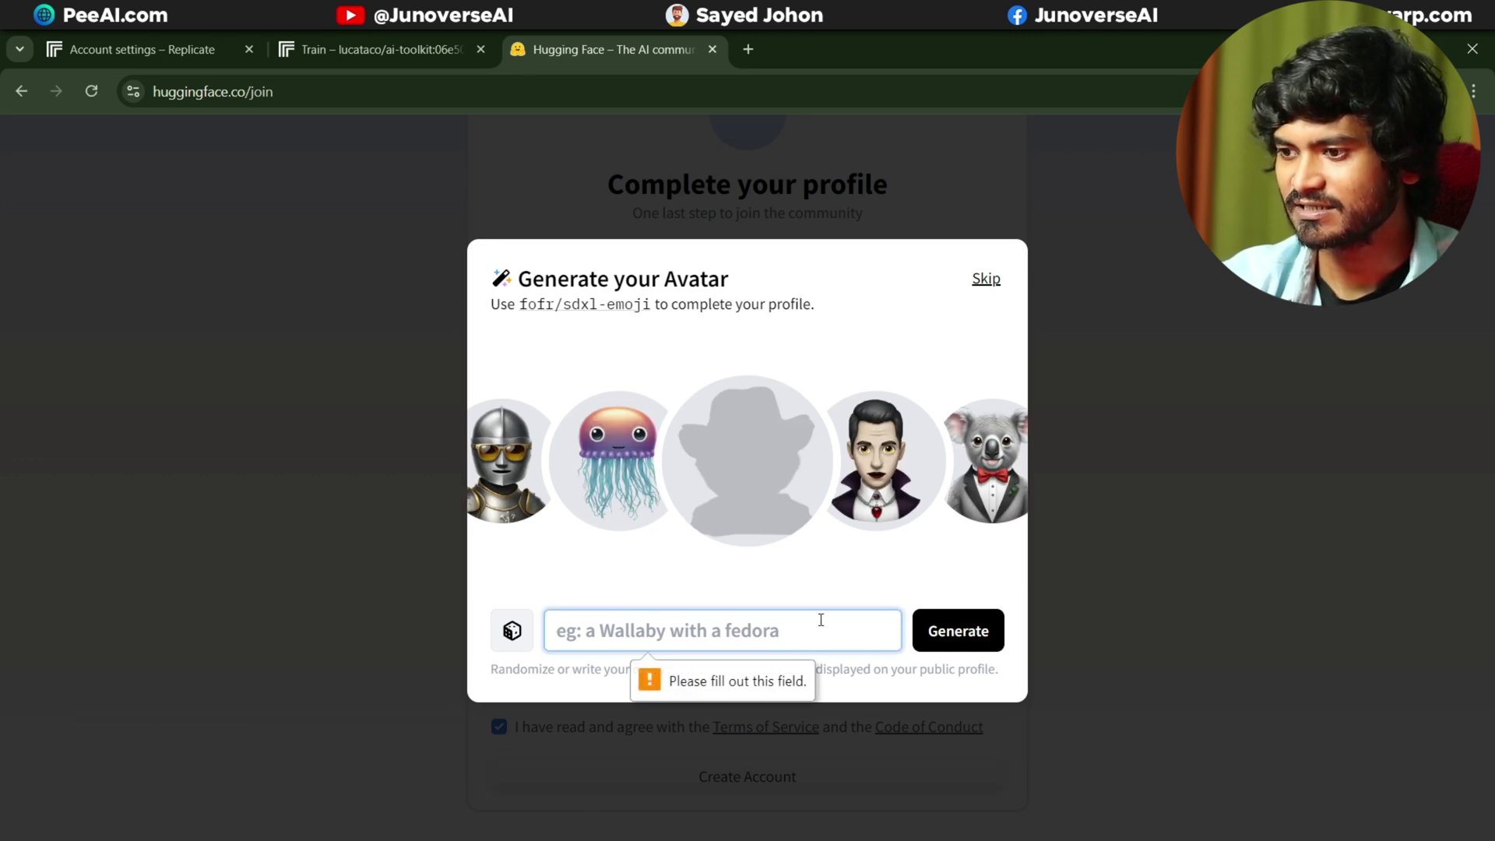
{"action": "left_click", "coordinate": [511, 630]}
{"action": "left_click", "coordinate": [955, 631]}
{"action": "left_click", "coordinate": [987, 281]}
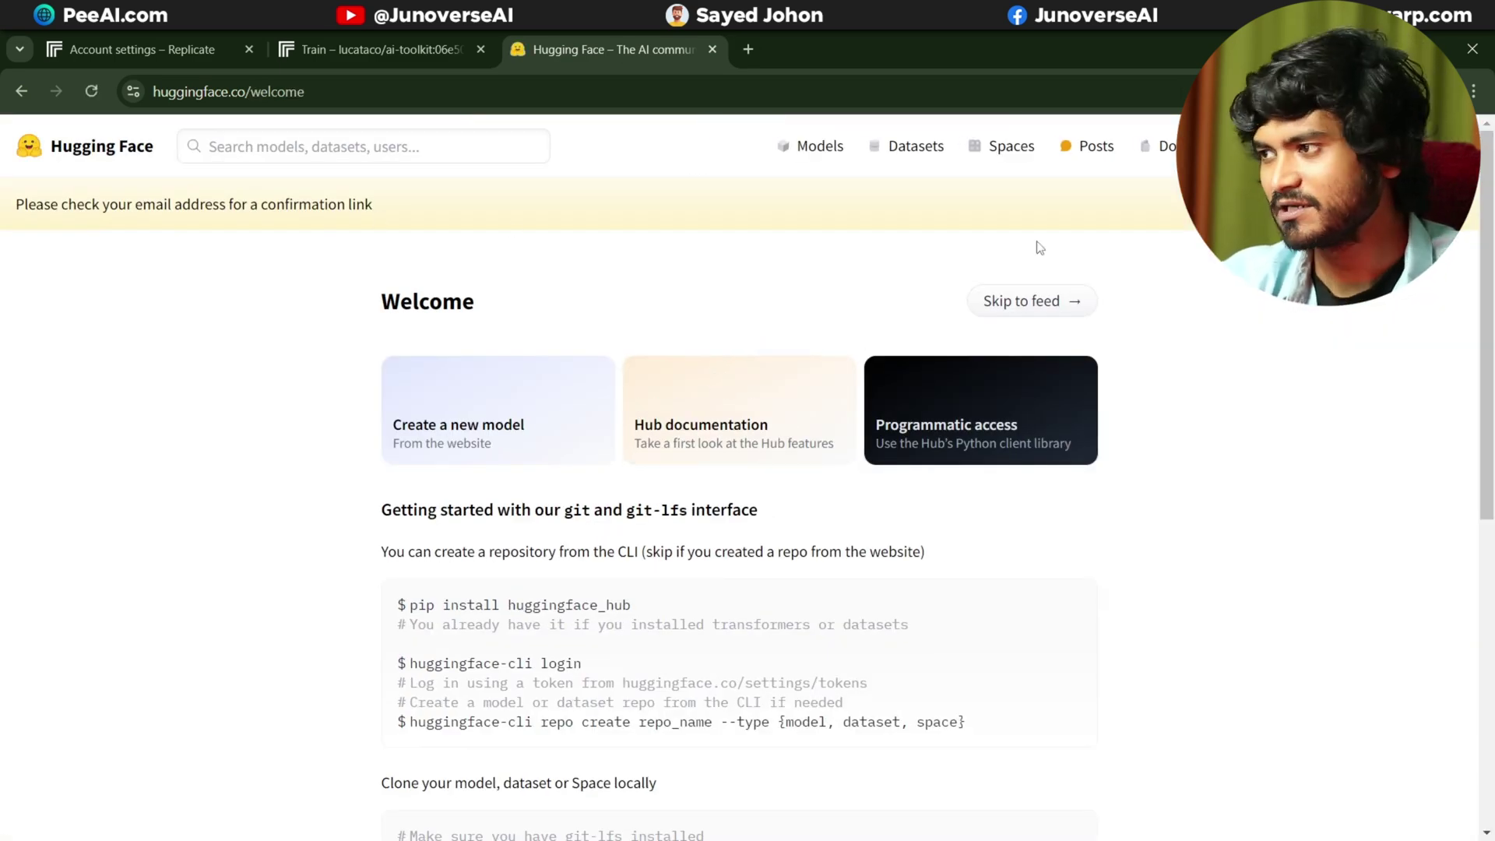
{"action": "left_click", "coordinate": [749, 50]}
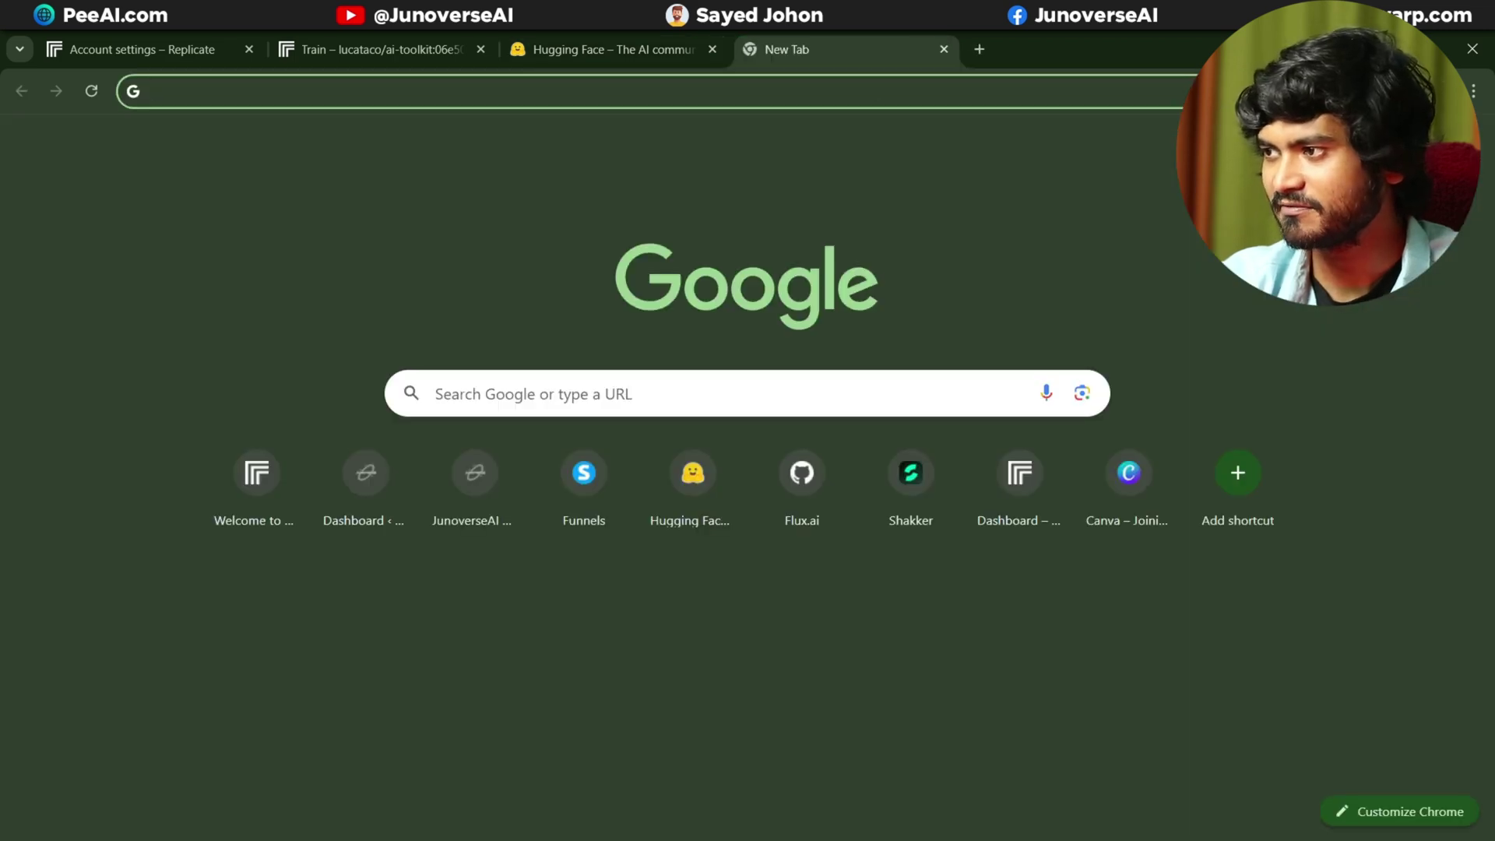
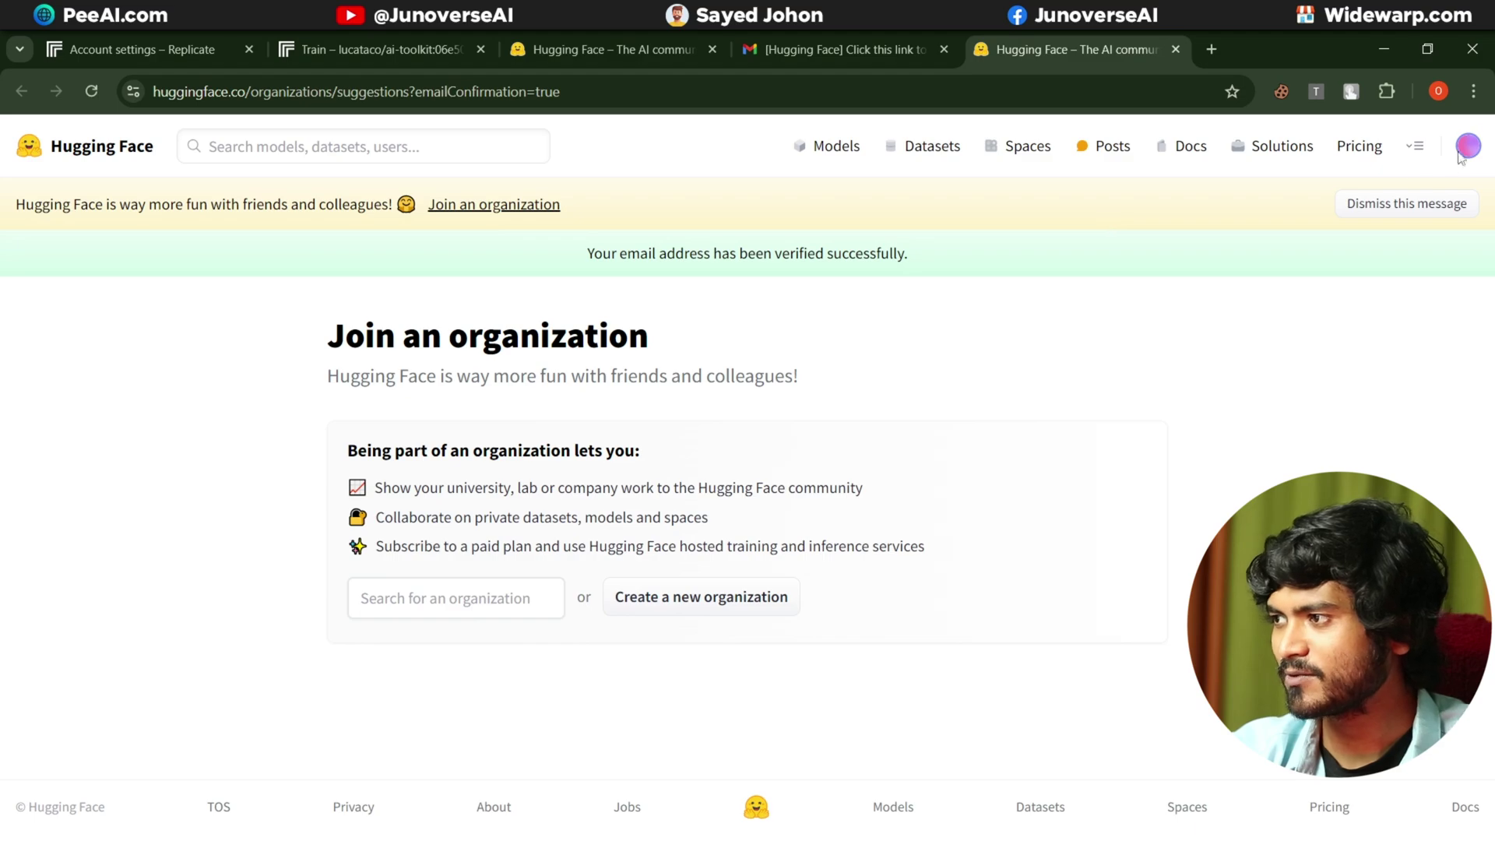
Go from the avatar menu to Settings → Access Tokens and open the new fine-grained token form
{"action": "left_click", "coordinate": [1468, 146]}
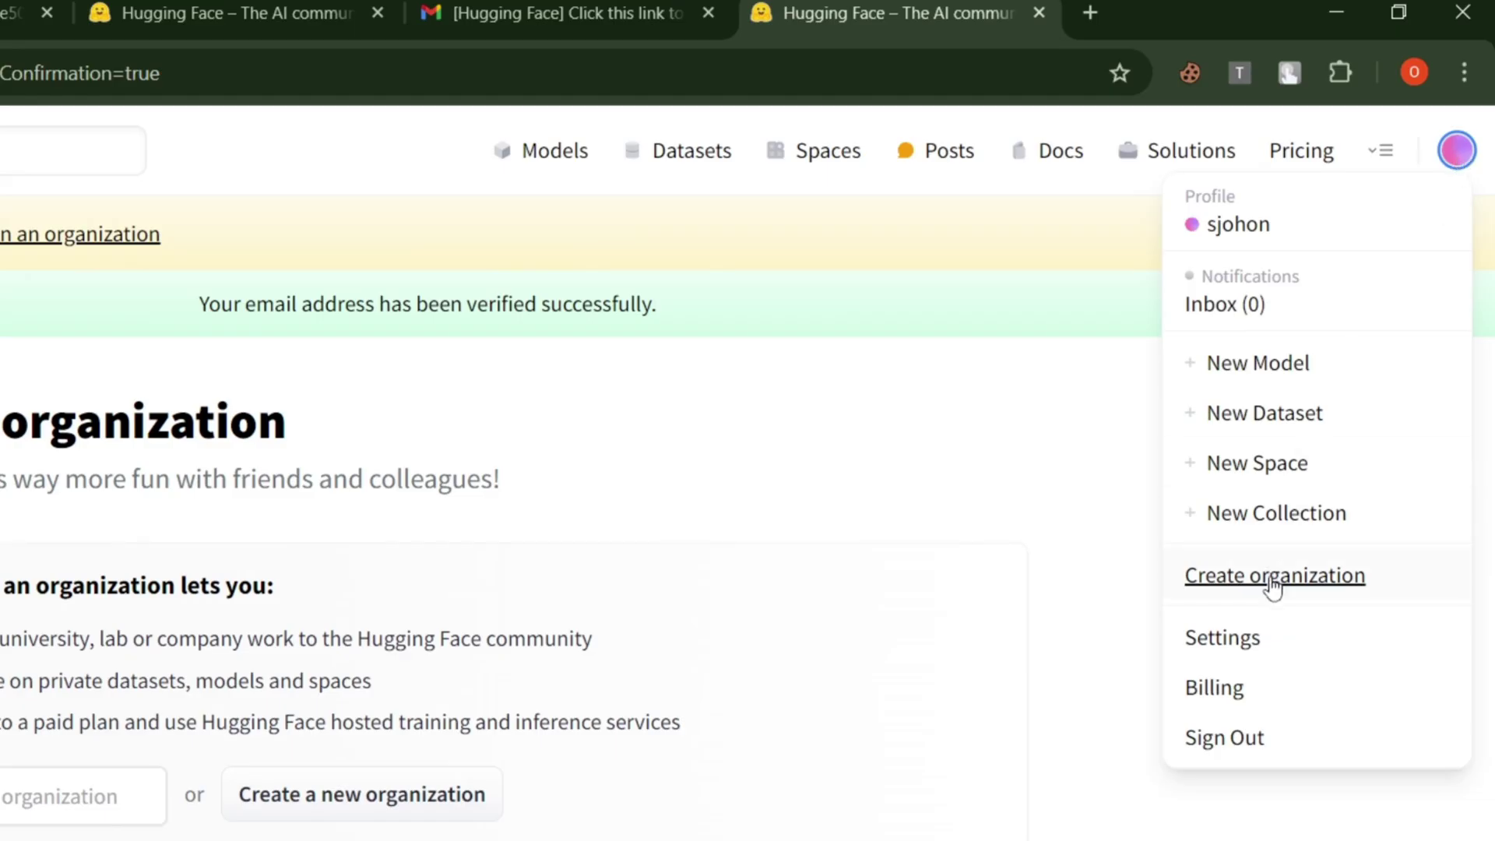
{"action": "left_click", "coordinate": [1221, 637]}
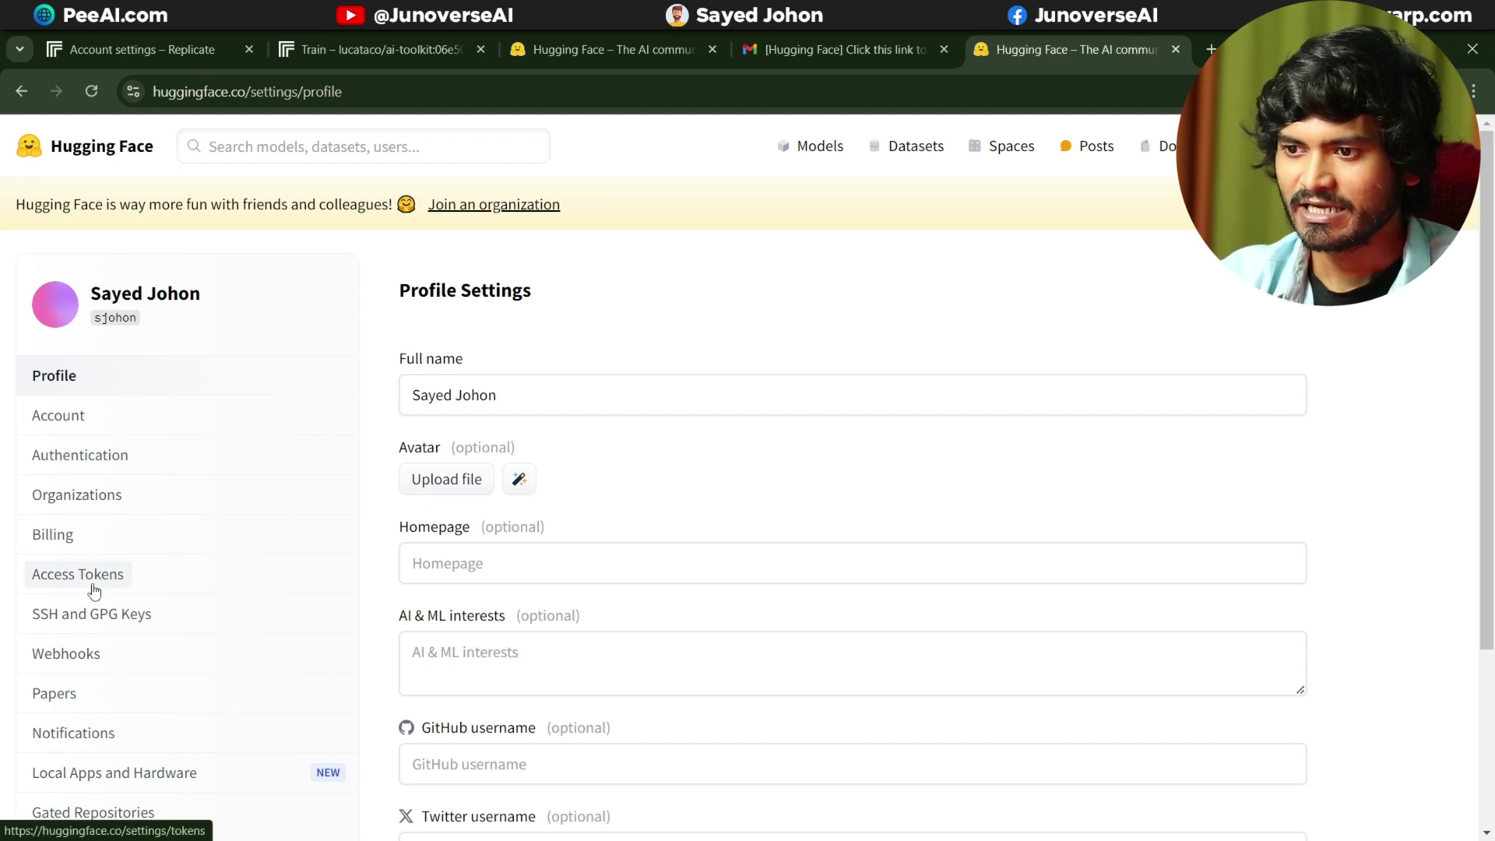
{"action": "left_click", "coordinate": [94, 591]}
{"action": "scroll", "coordinate": [106, 584], "scroll_direction": "down", "scroll_amount": 1}
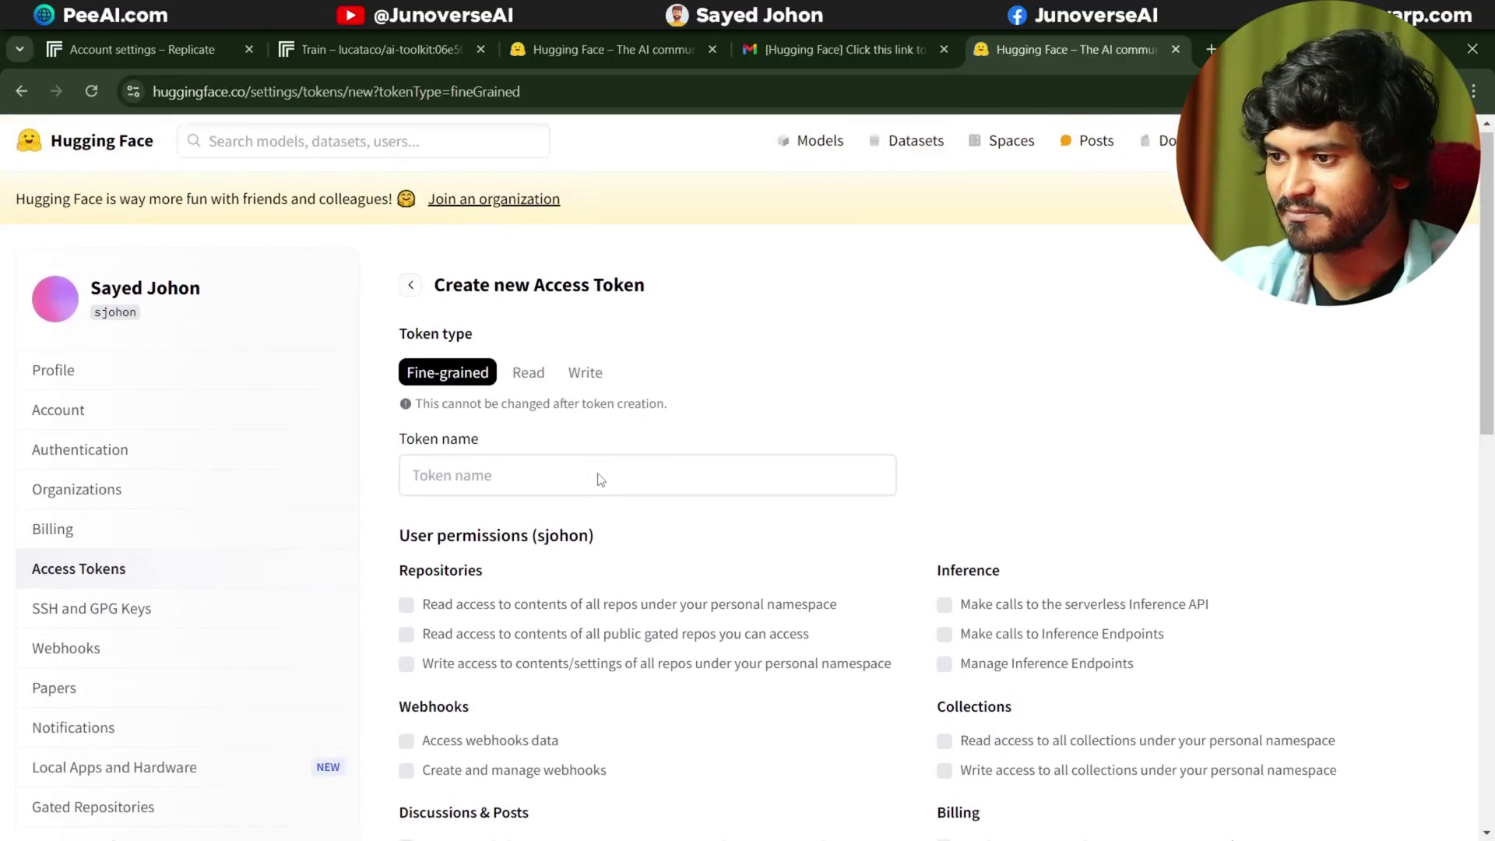
Grant the token repo read, gated-repo read, repo write, Inference API and Inference Endpoints permissions
{"action": "left_click", "coordinate": [406, 513]}
{"action": "left_click", "coordinate": [407, 541]}
{"action": "left_click", "coordinate": [406, 572]}
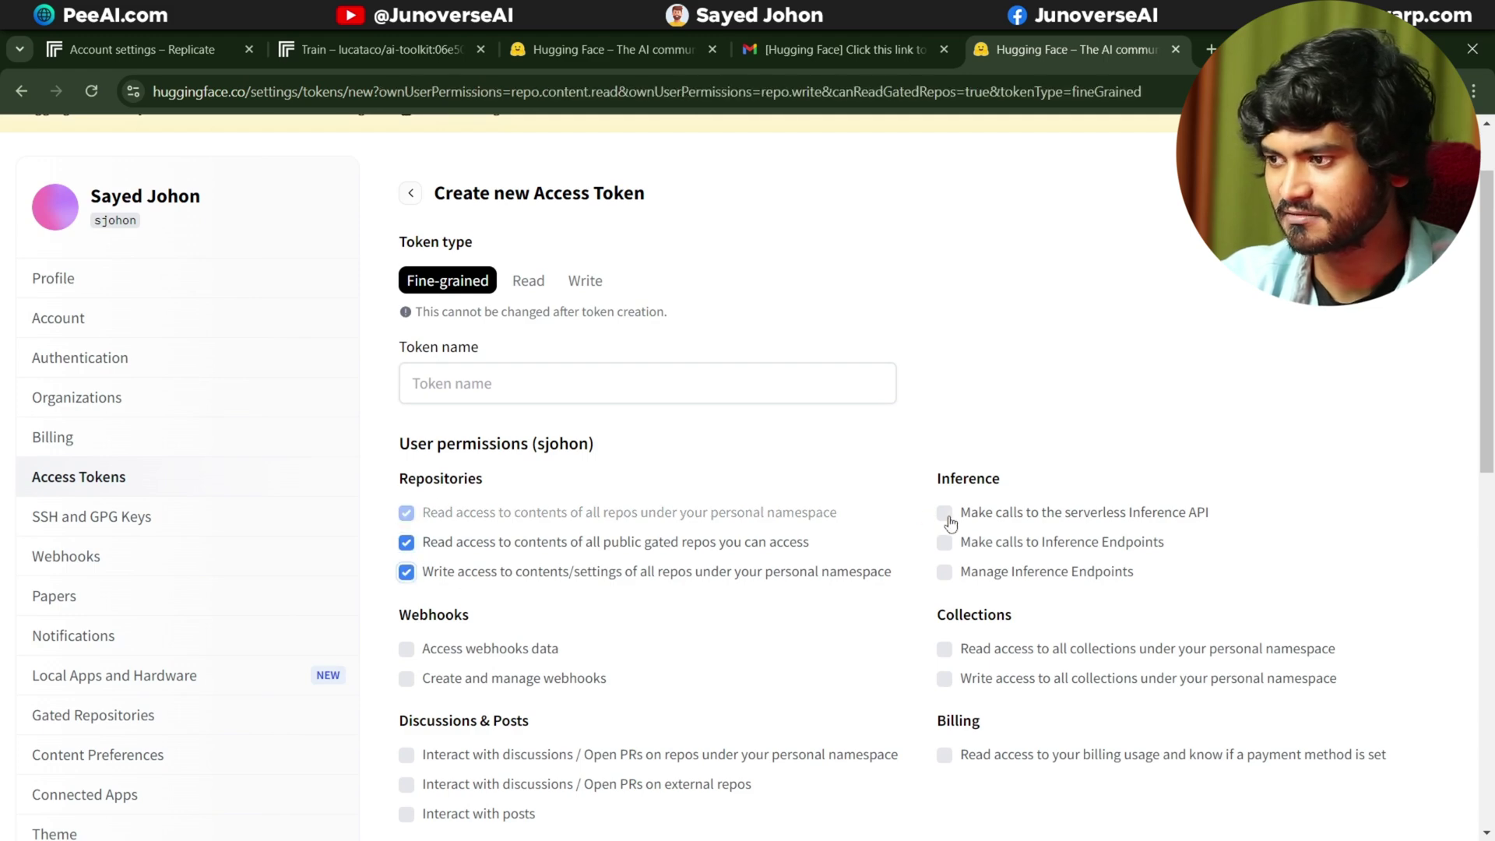
{"action": "left_click", "coordinate": [944, 512]}
{"action": "left_click", "coordinate": [944, 573]}
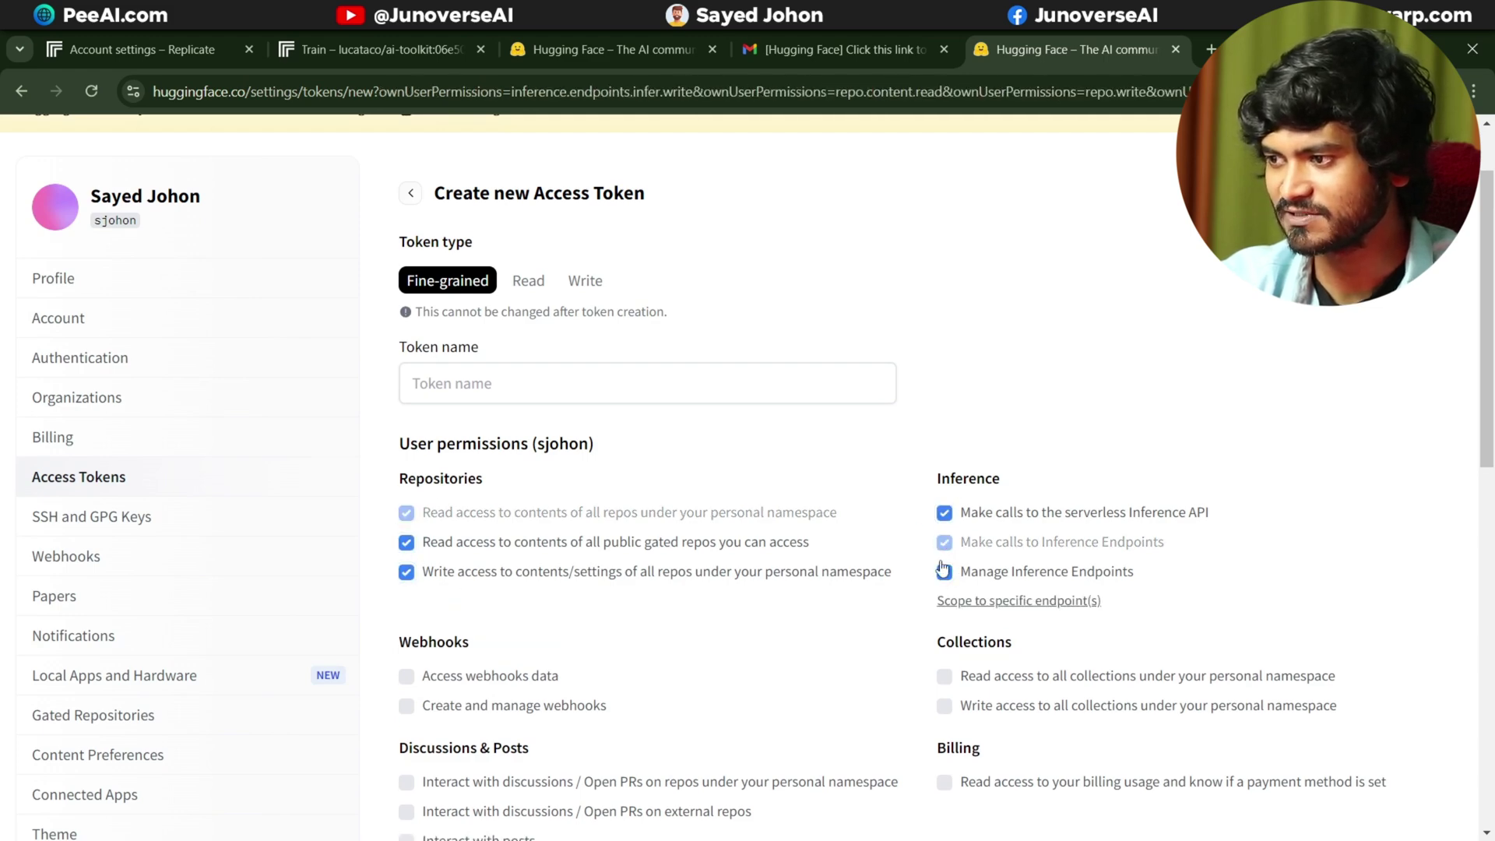
{"action": "scroll", "coordinate": [943, 571], "scroll_direction": "down", "scroll_amount": 4}
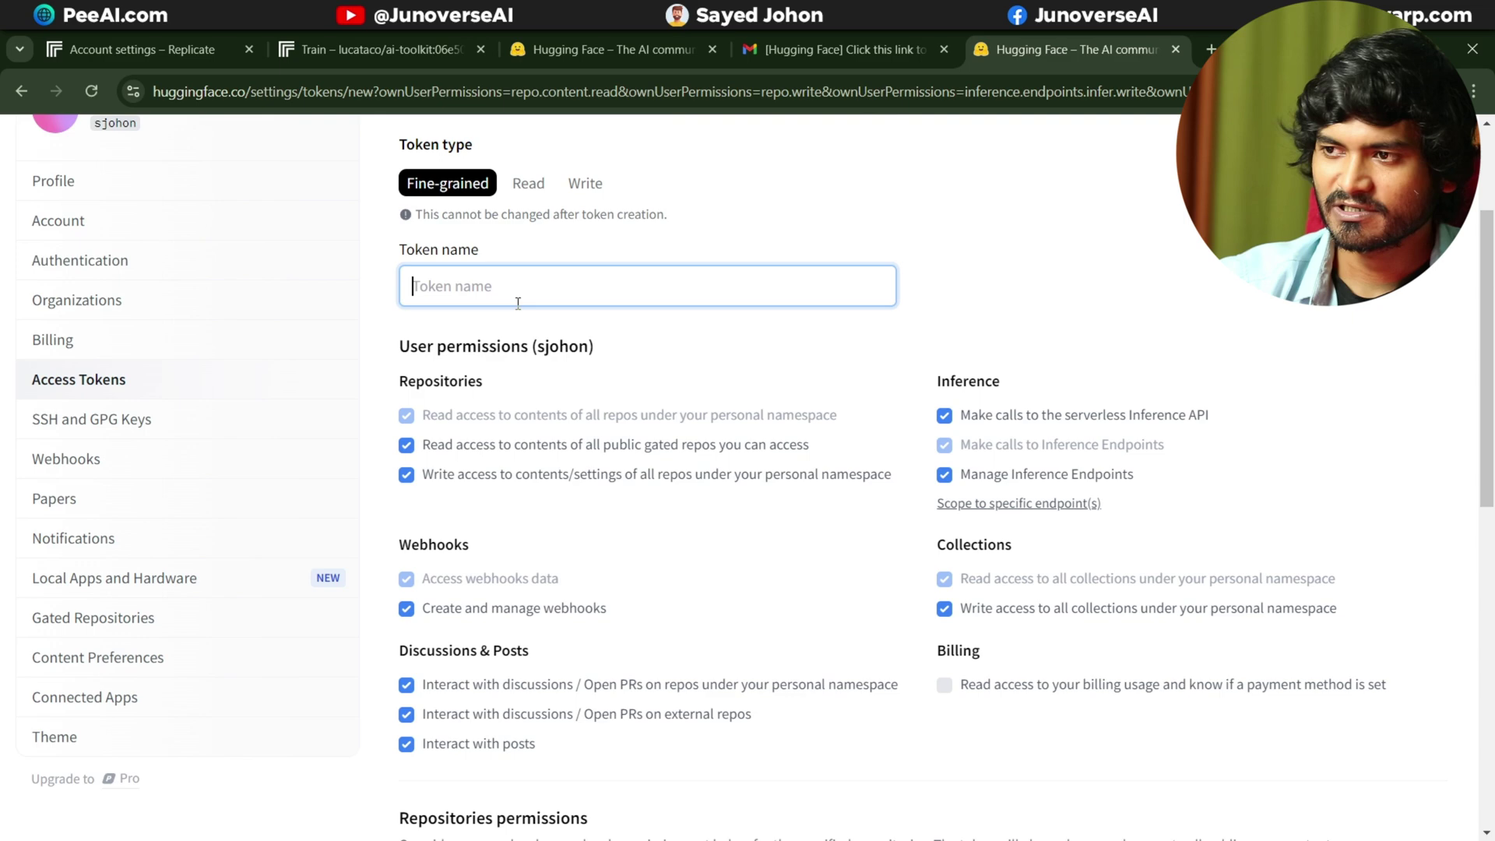
{"action": "scroll", "coordinate": [518, 303], "scroll_direction": "up", "scroll_amount": 3}
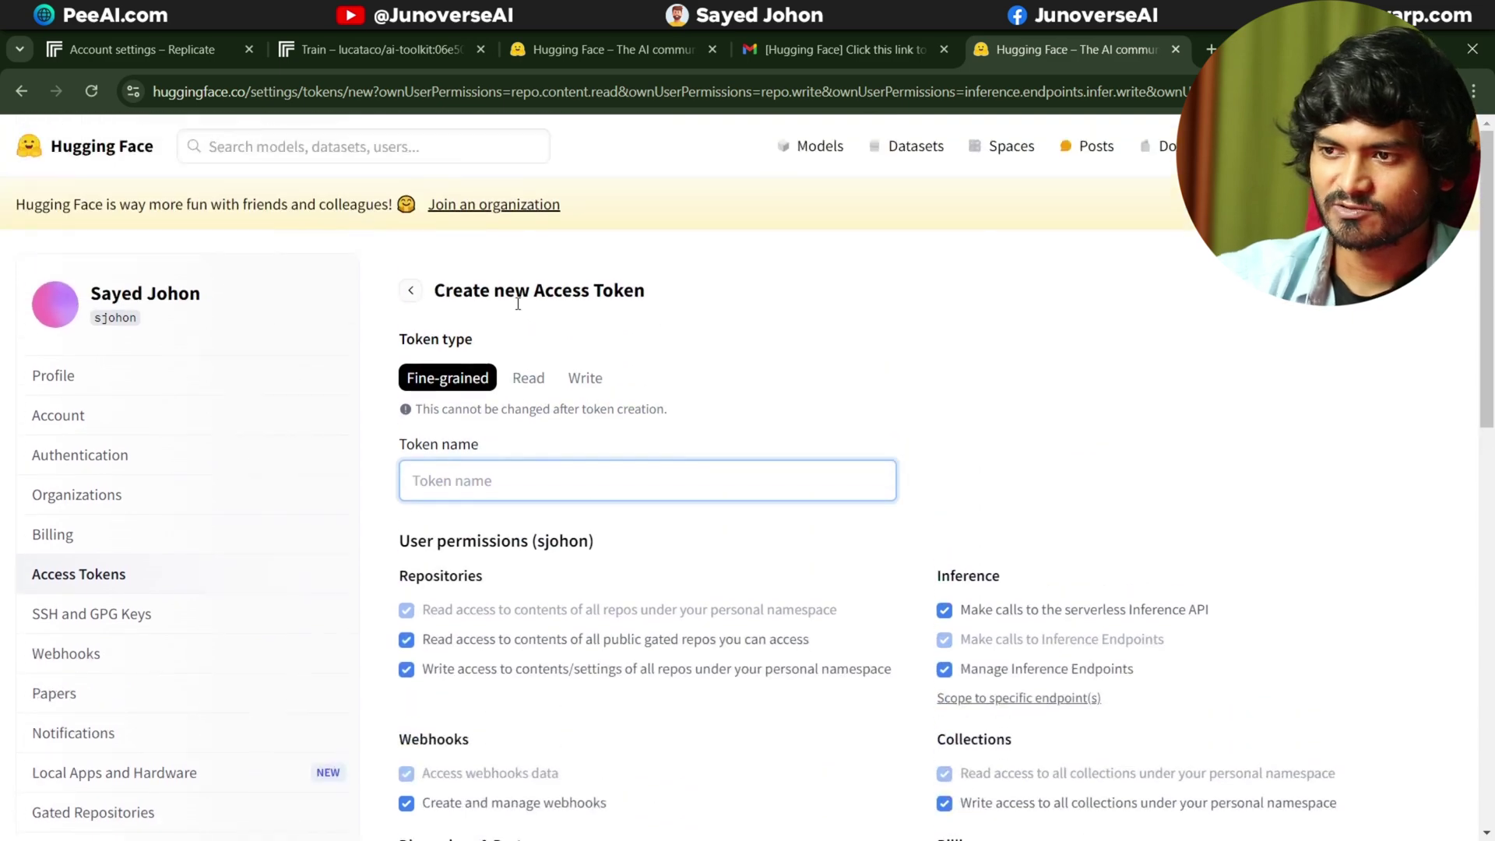
Name the token with the trigger word, create it, copy its value, and return to Replicate
{"action": "type", "text": "sjohon"}
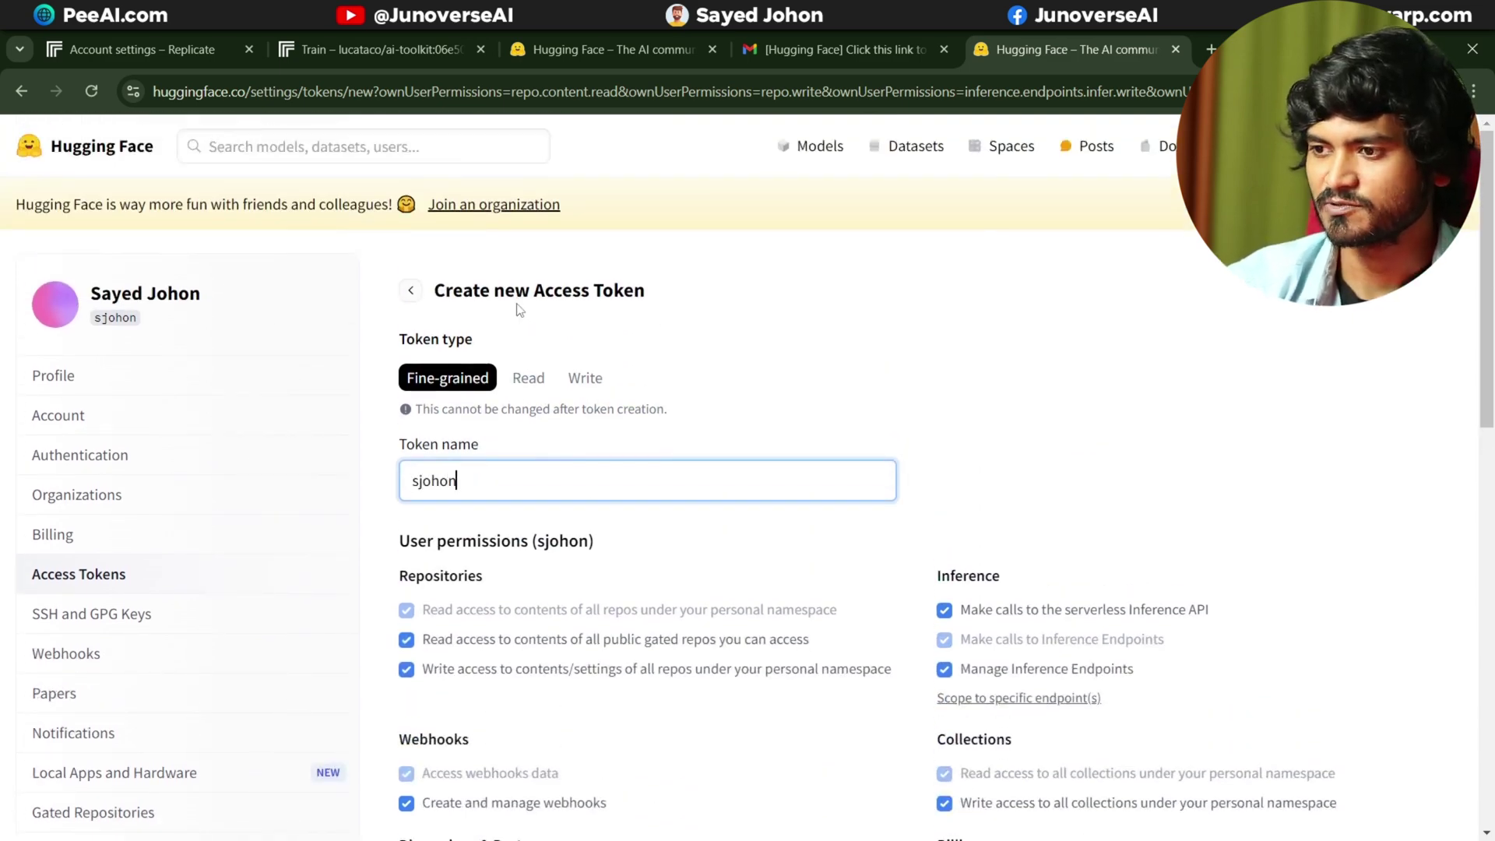
{"action": "scroll", "coordinate": [519, 309], "scroll_direction": "down", "scroll_amount": 15}
{"action": "left_click", "coordinate": [466, 690]}
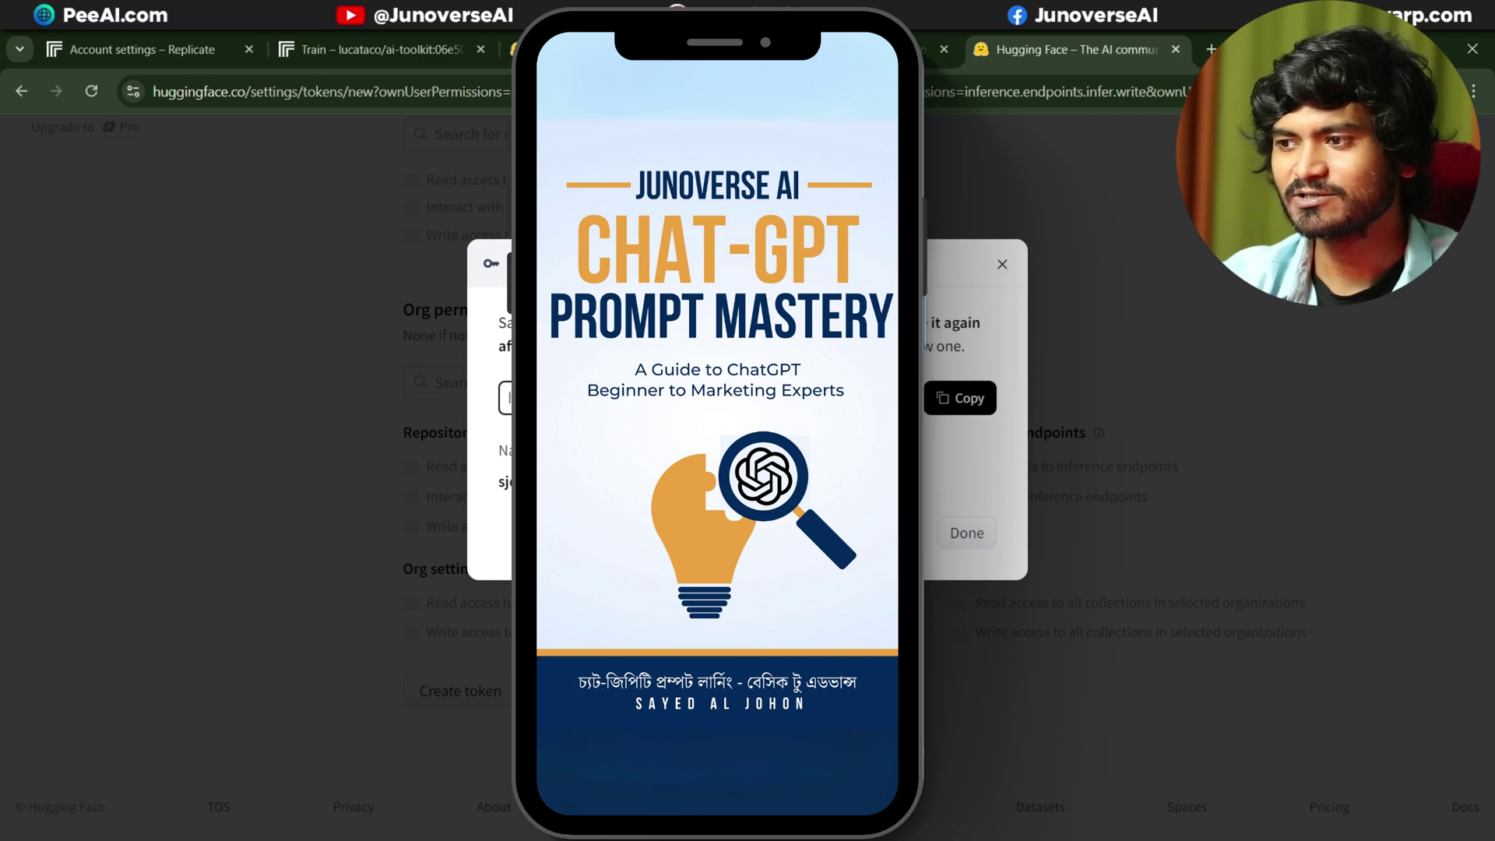
{"action": "left_click", "coordinate": [948, 401]}
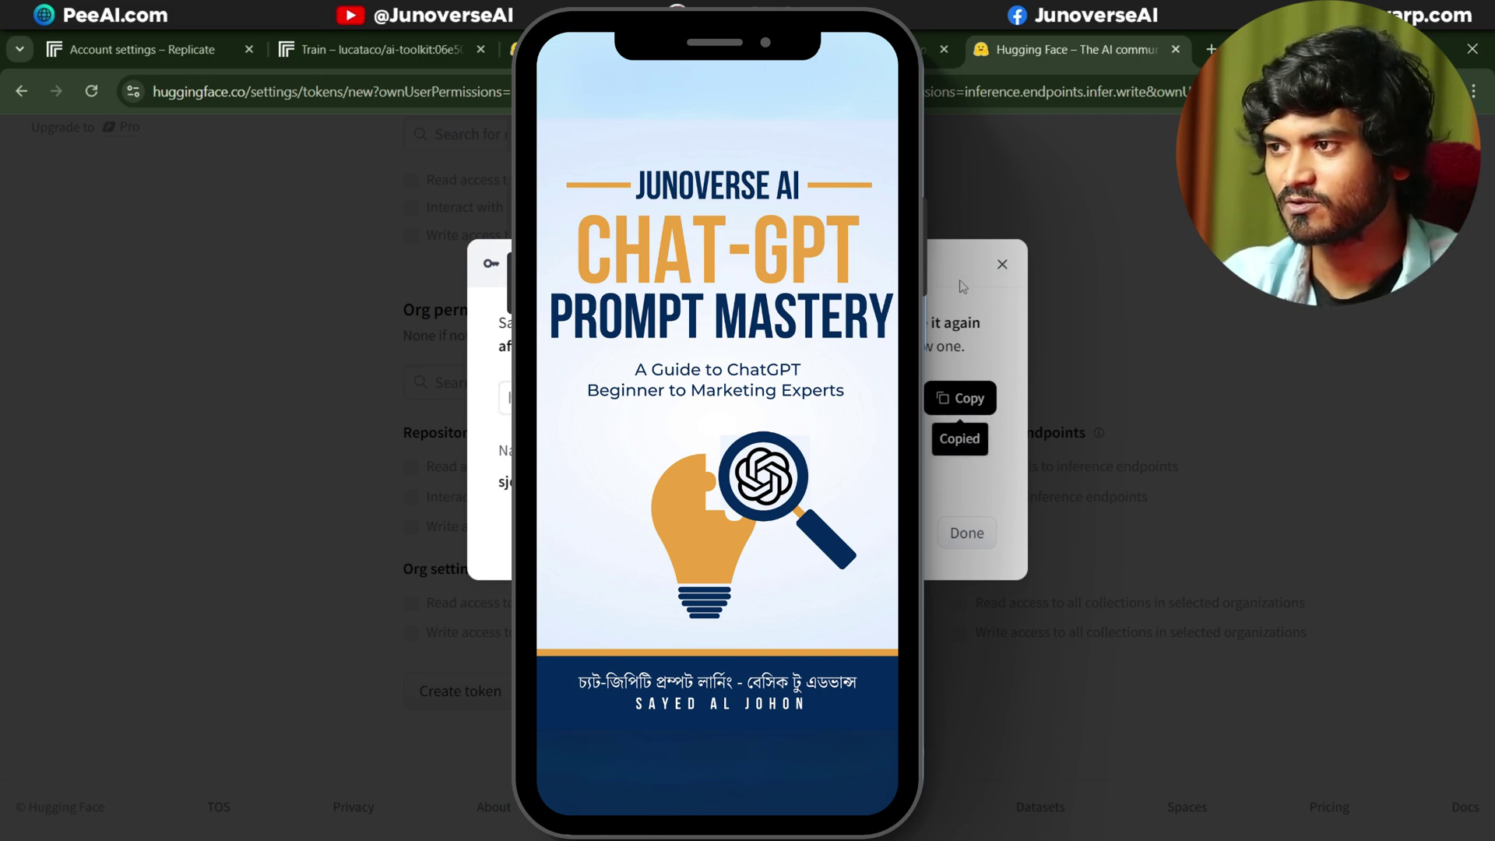
{"action": "left_click", "coordinate": [385, 52]}
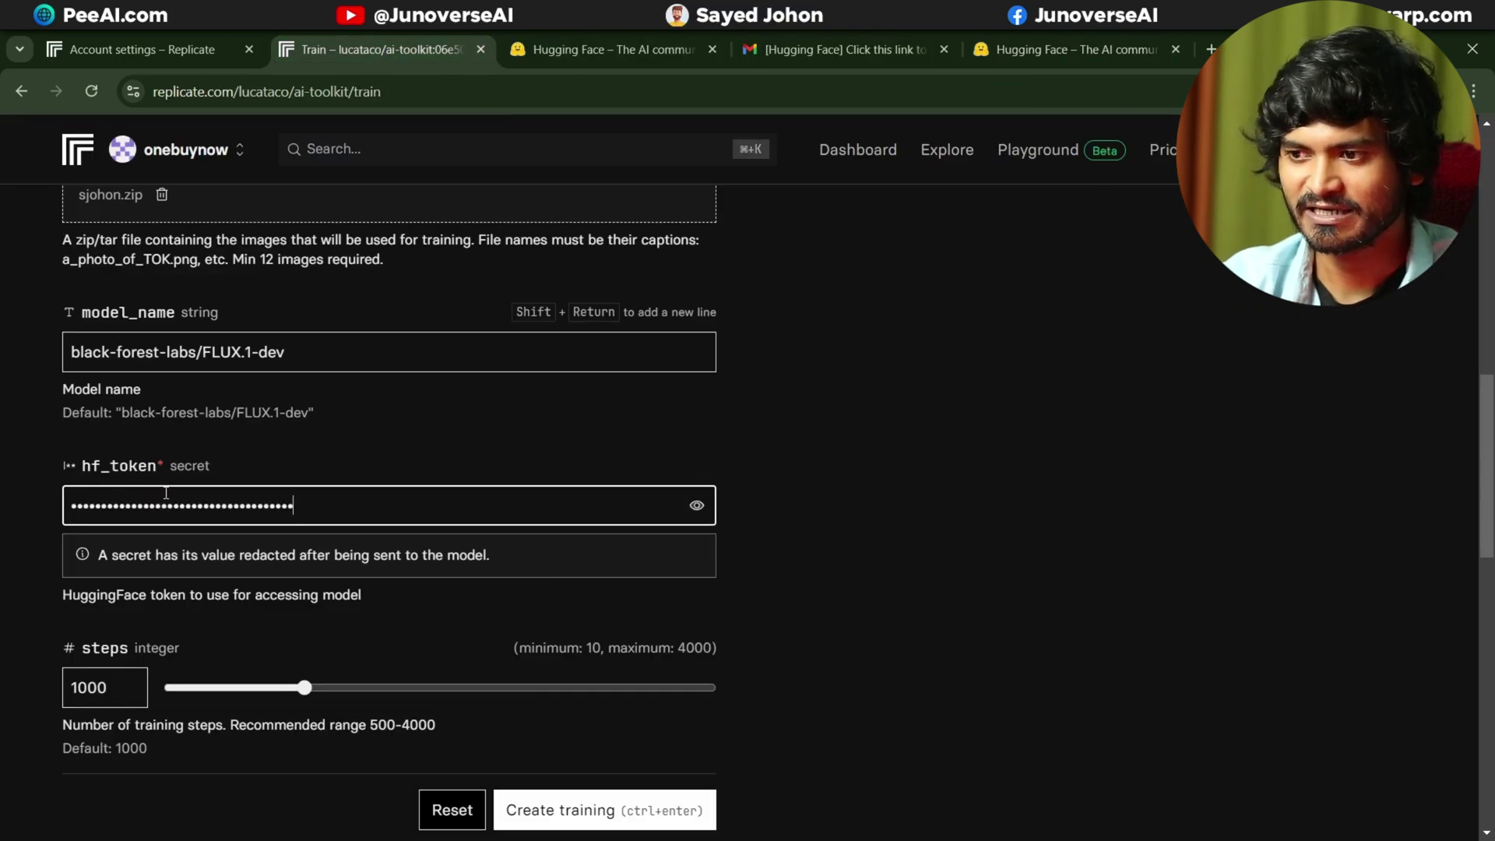
Scroll the training form past steps, learning_rate and LoRA settings to the repo_id notes, then return to Hugging Face
{"action": "scroll", "coordinate": [841, 482], "scroll_direction": "down", "scroll_amount": 3}
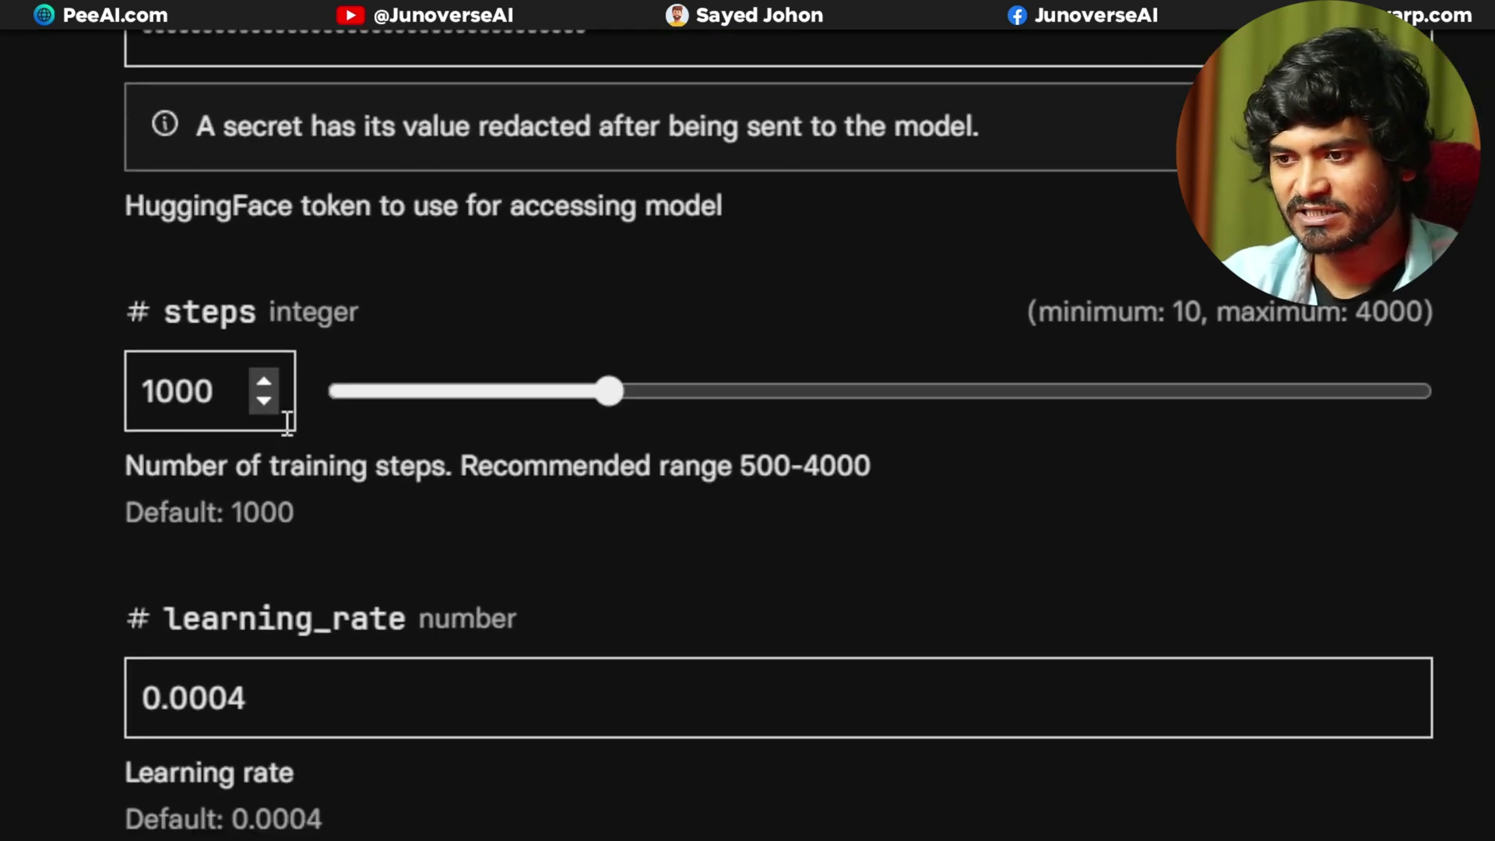
{"action": "scroll", "coordinate": [290, 423], "scroll_direction": "down", "scroll_amount": 3}
{"action": "scroll", "coordinate": [282, 426], "scroll_direction": "up", "scroll_amount": 1}
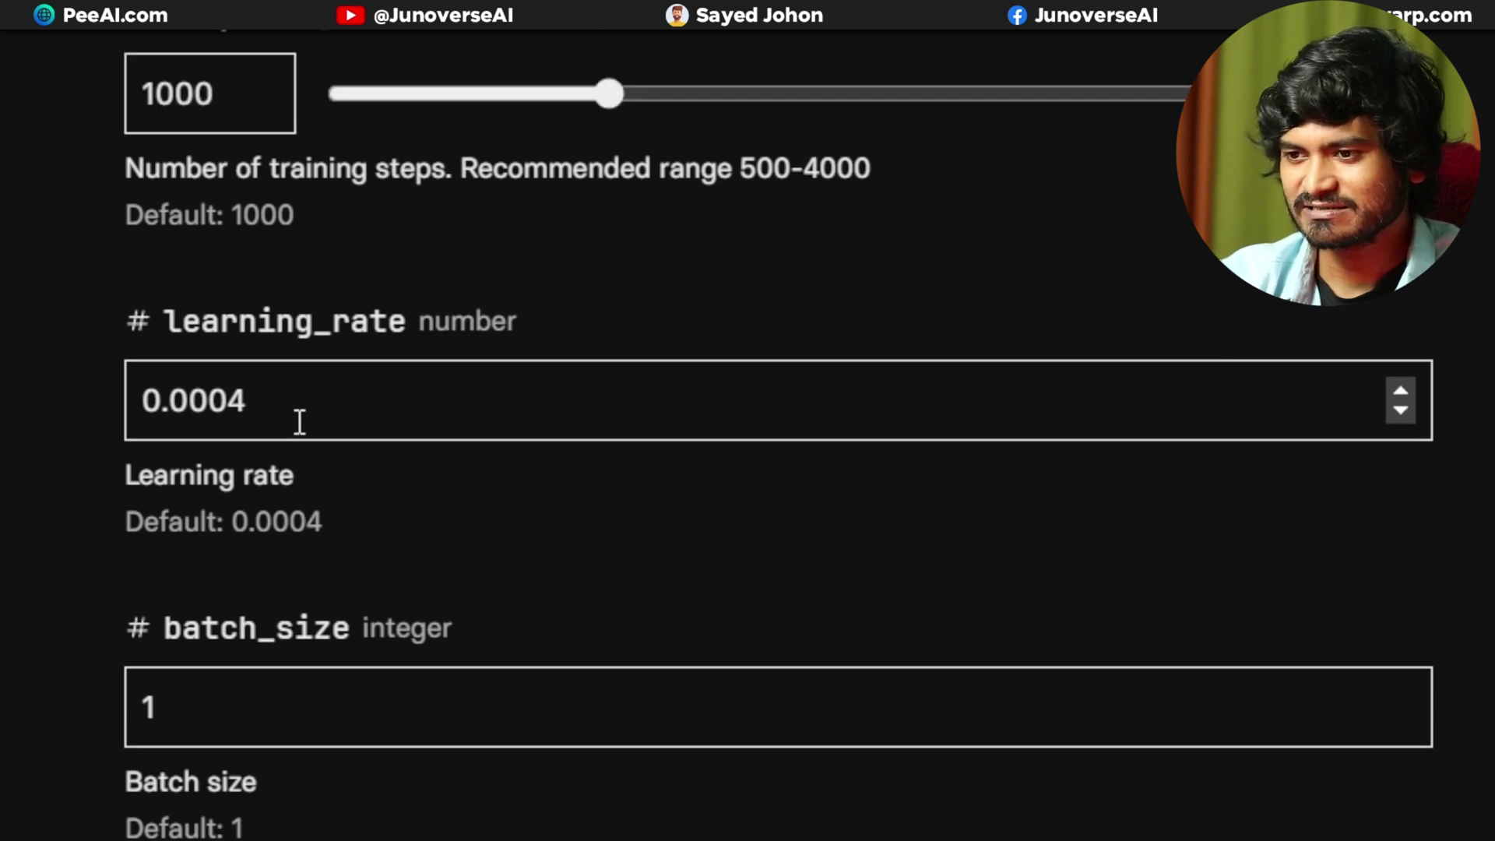
{"action": "scroll", "coordinate": [300, 422], "scroll_direction": "down", "scroll_amount": 7}
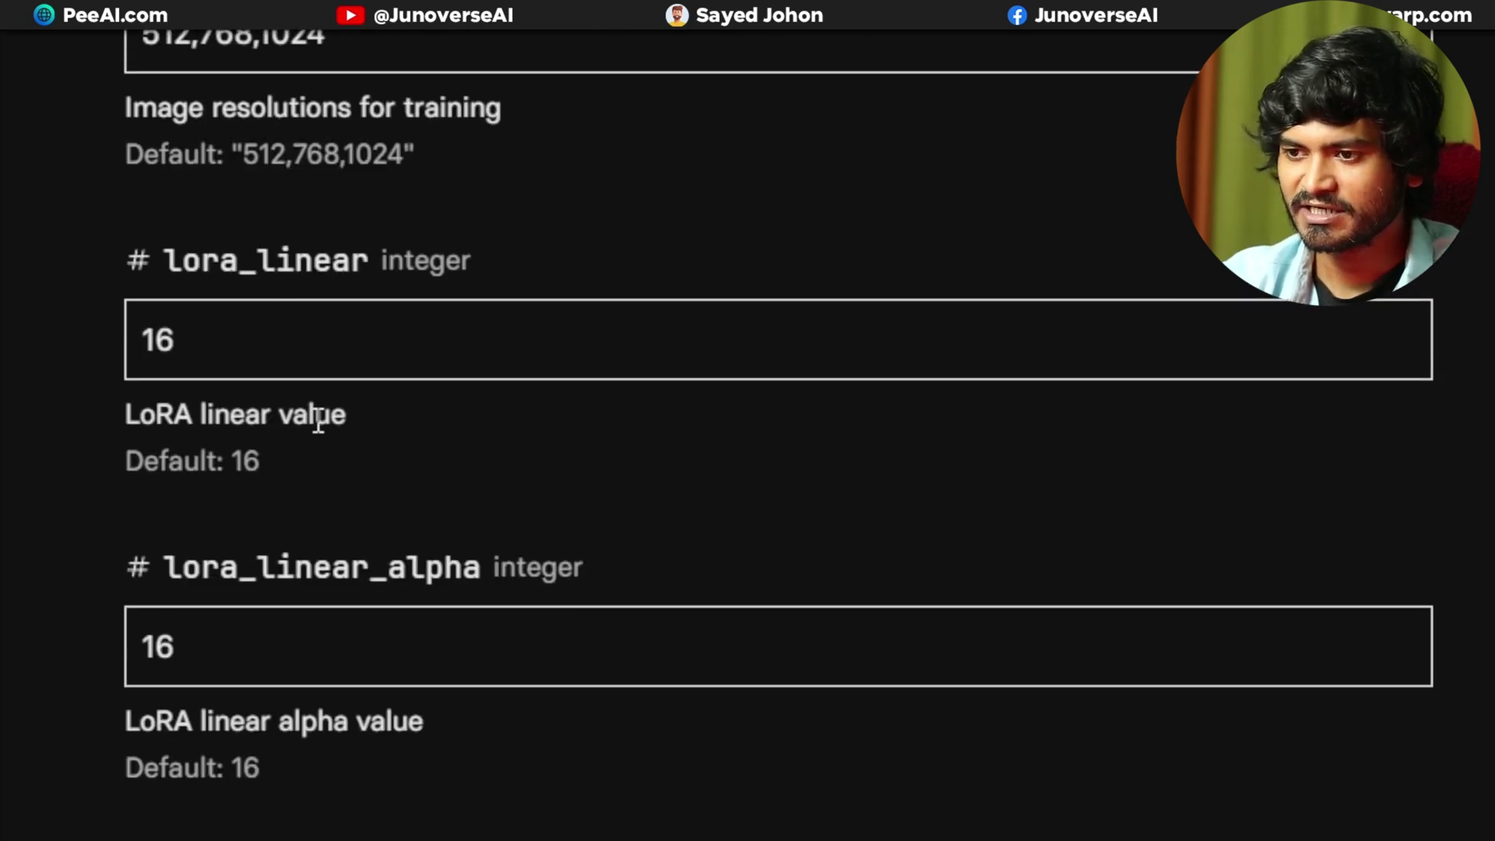
{"action": "scroll", "coordinate": [320, 420], "scroll_direction": "down", "scroll_amount": 5}
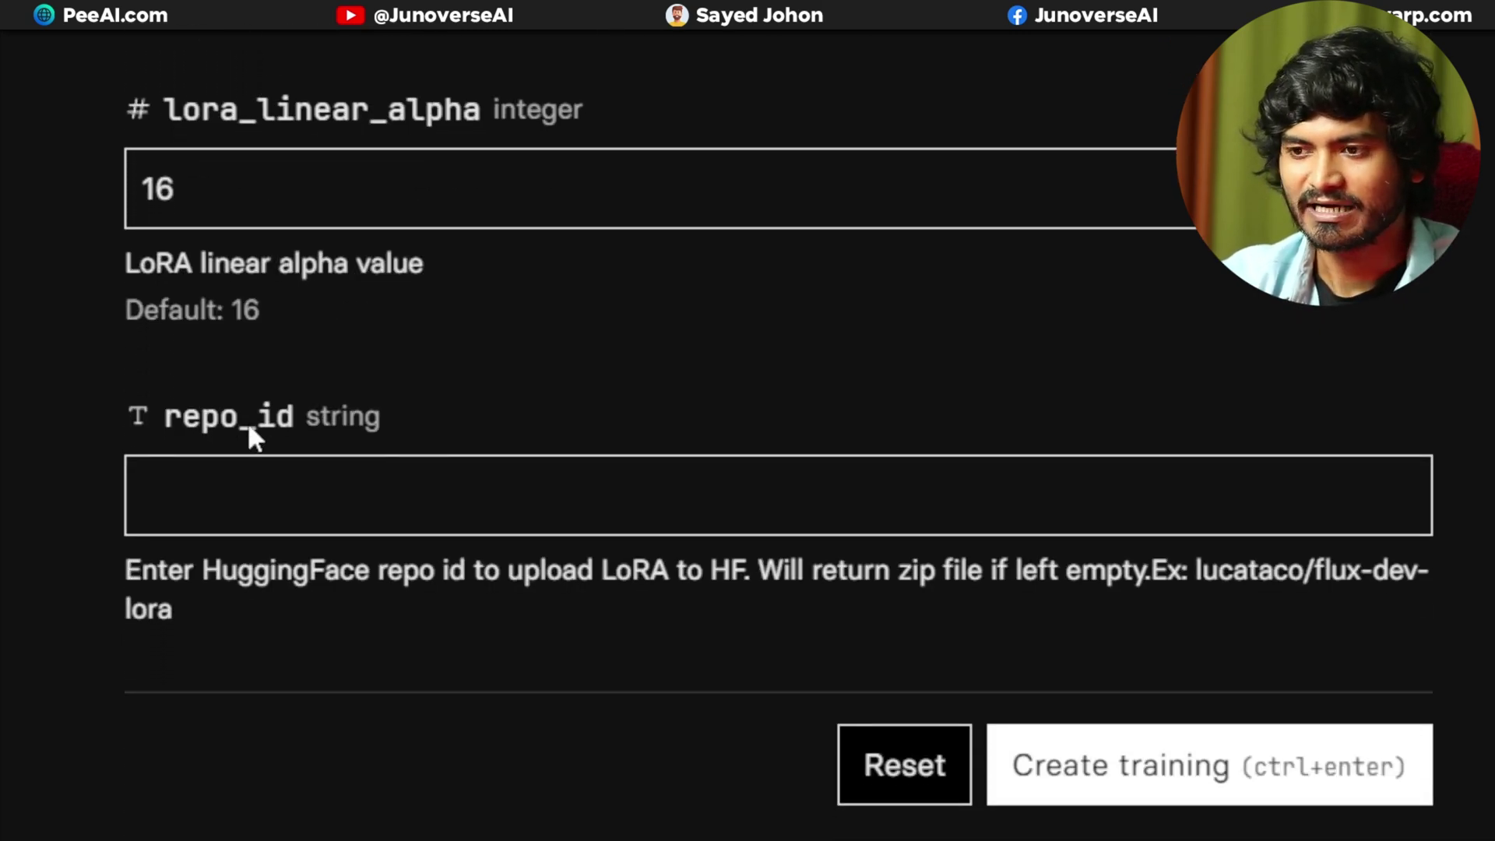
{"action": "scroll", "coordinate": [257, 425], "scroll_direction": "down", "scroll_amount": 2}
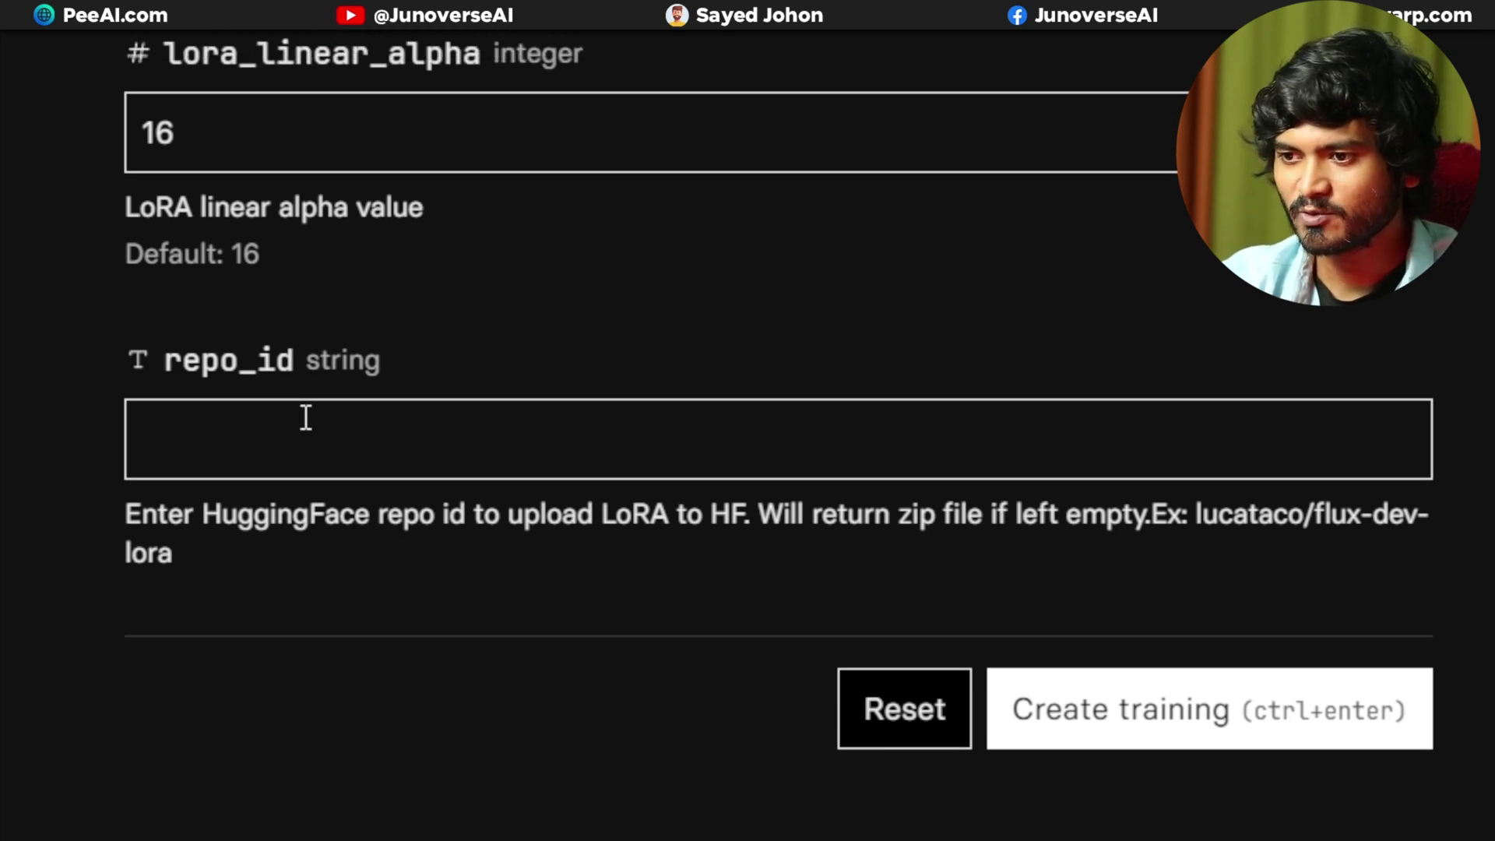
{"action": "scroll", "coordinate": [373, 491], "scroll_direction": "down", "scroll_amount": 2}
{"action": "left_click_drag", "start_coordinate": [352, 426], "coordinate": [596, 426]}
{"action": "left_click", "coordinate": [620, 426]}
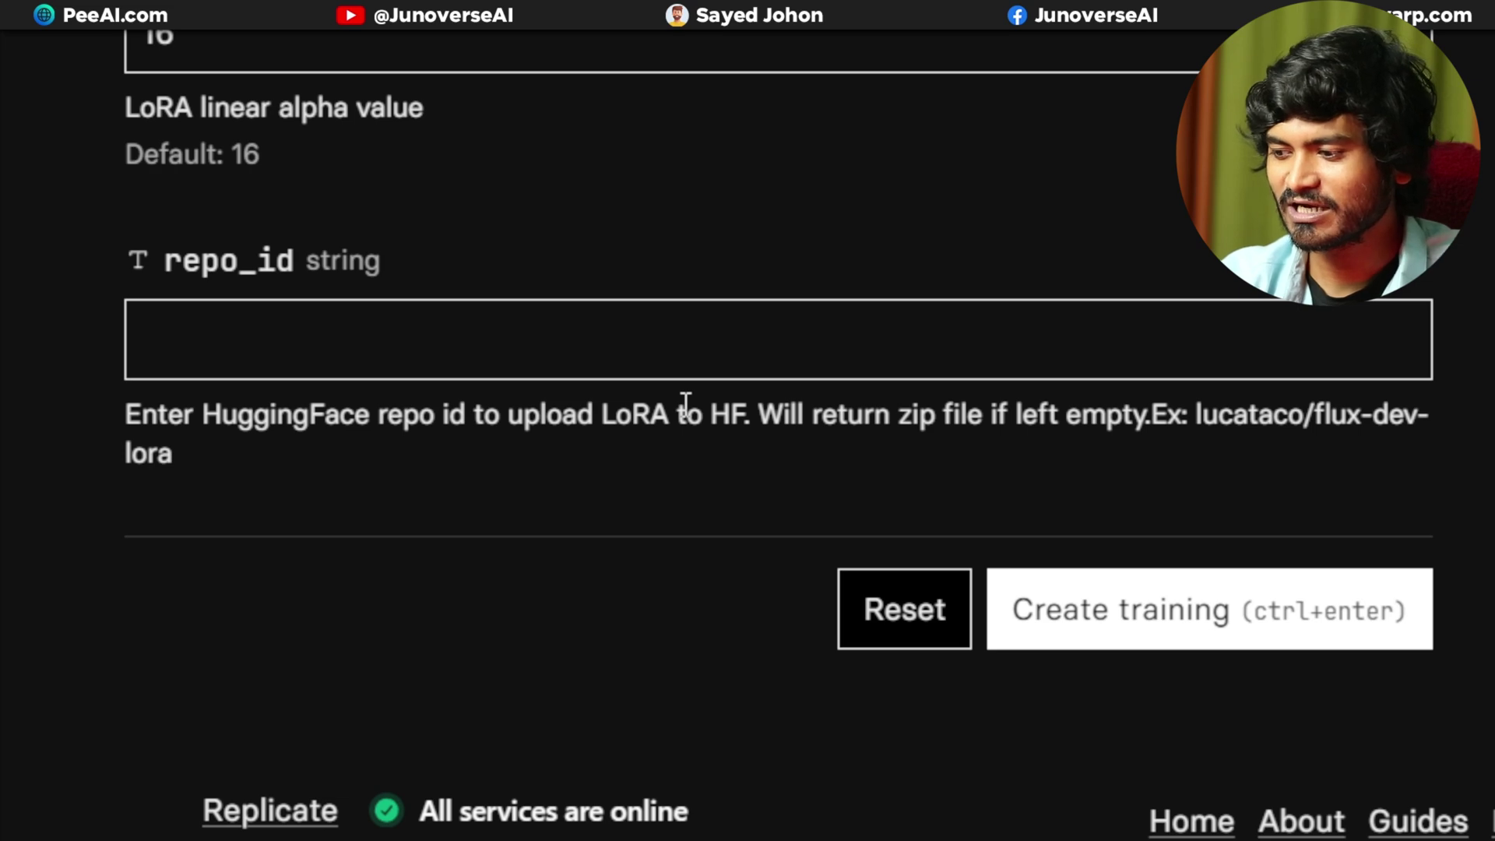
{"action": "left_click", "coordinate": [1054, 30]}
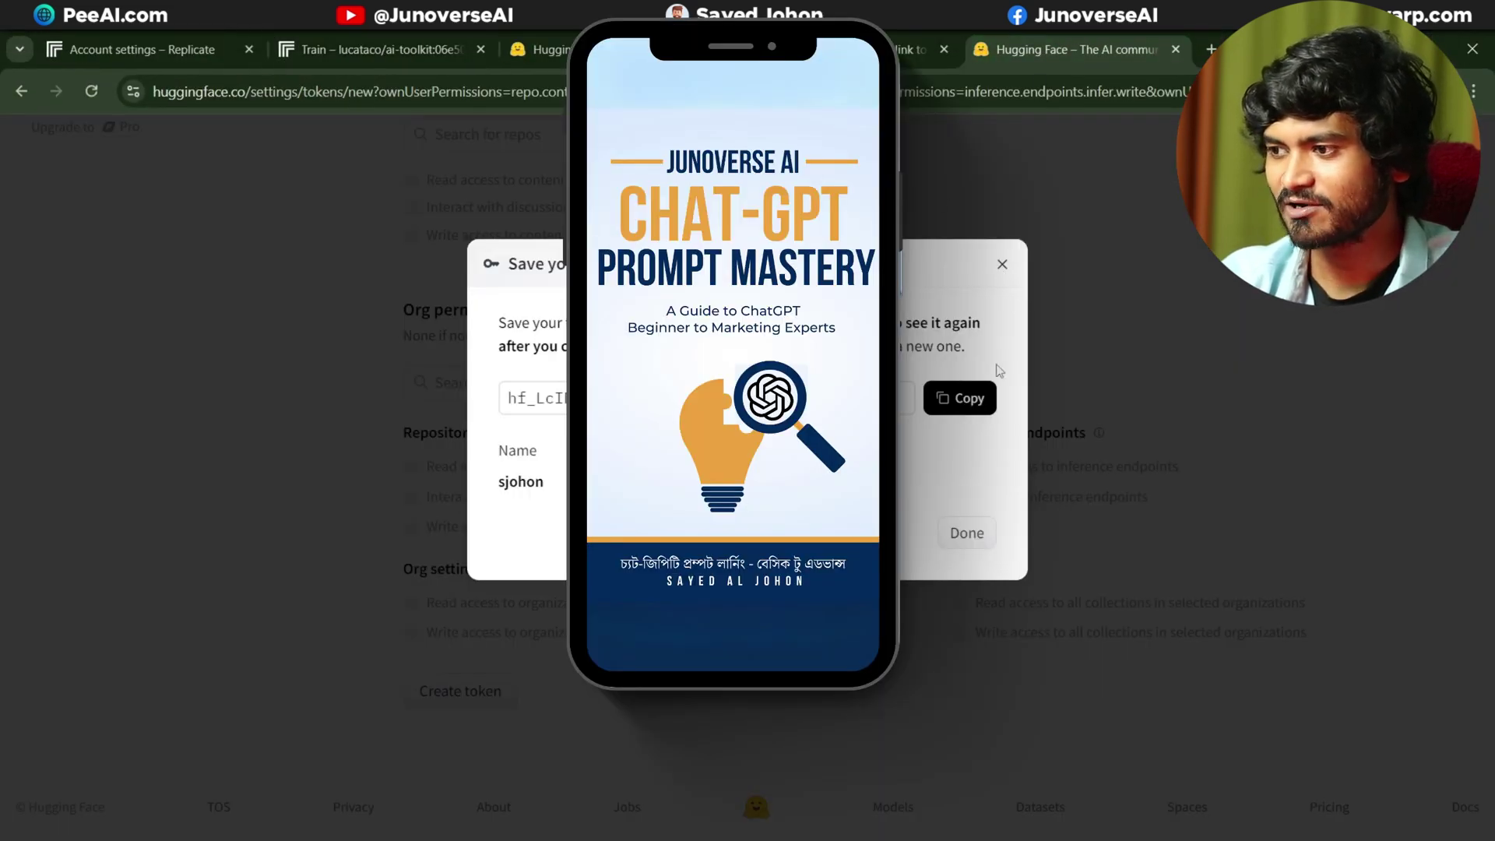
Close the saved-token dialog and start a new model repository from the account menu
{"action": "left_click", "coordinate": [968, 532]}
{"action": "left_click", "coordinate": [1453, 146]}
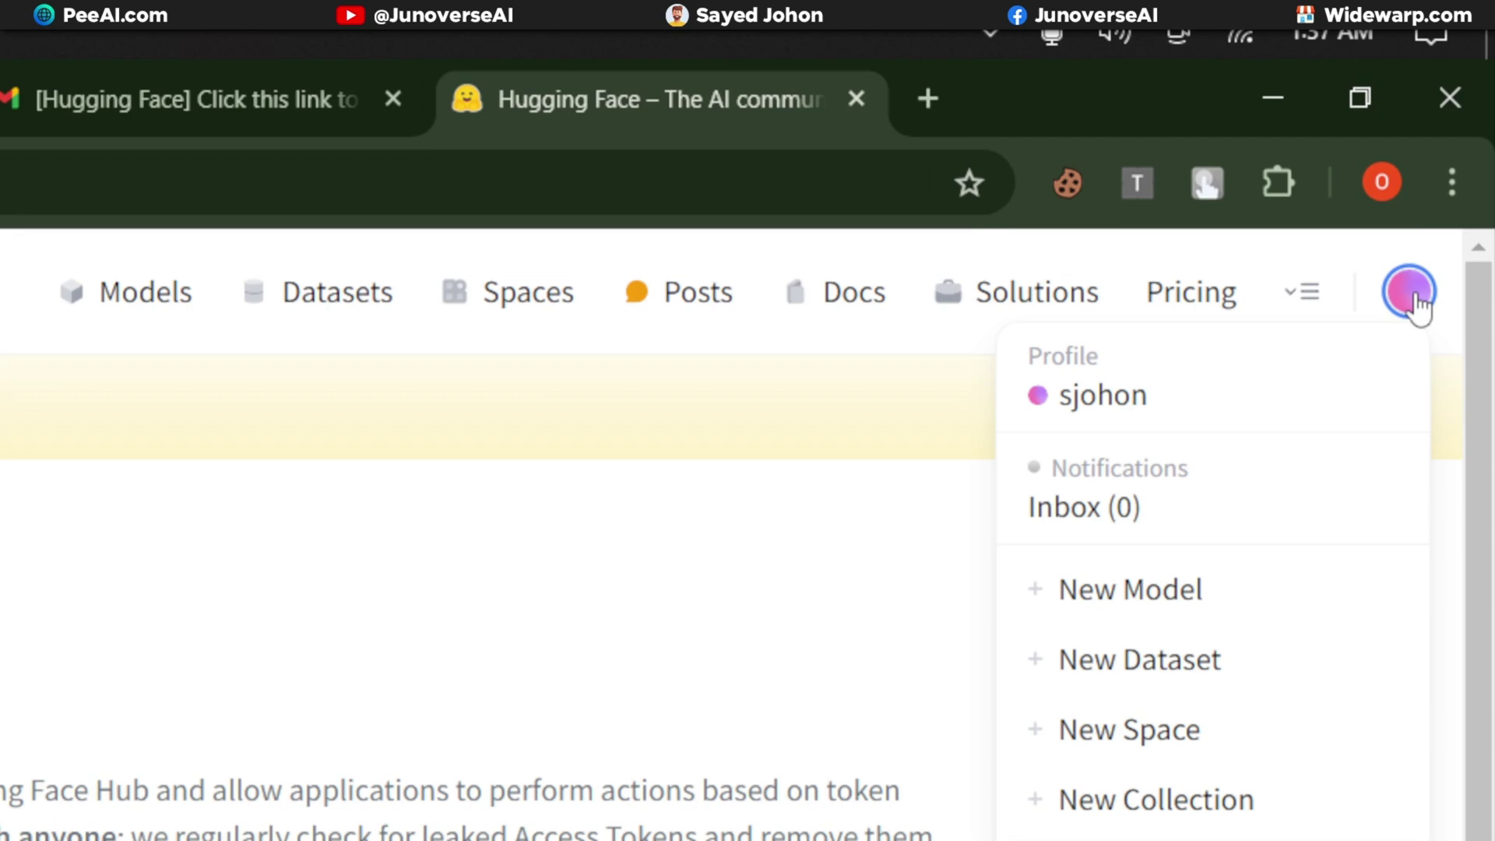
{"action": "left_click", "coordinate": [1203, 592]}
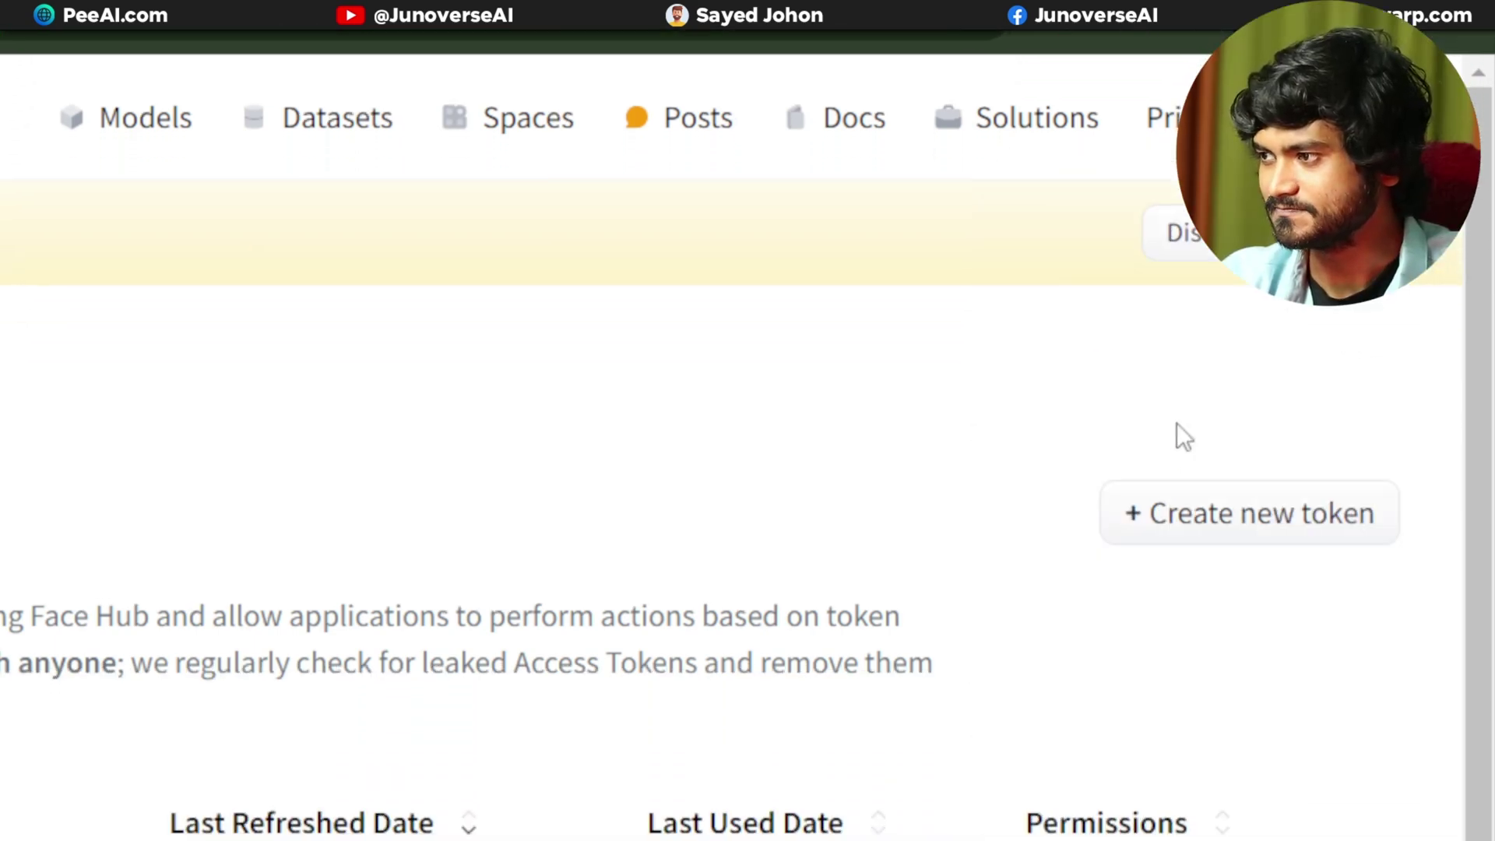
Name the model after the account username, keep it Public, and create the repository
{"action": "left_click", "coordinate": [952, 635]}
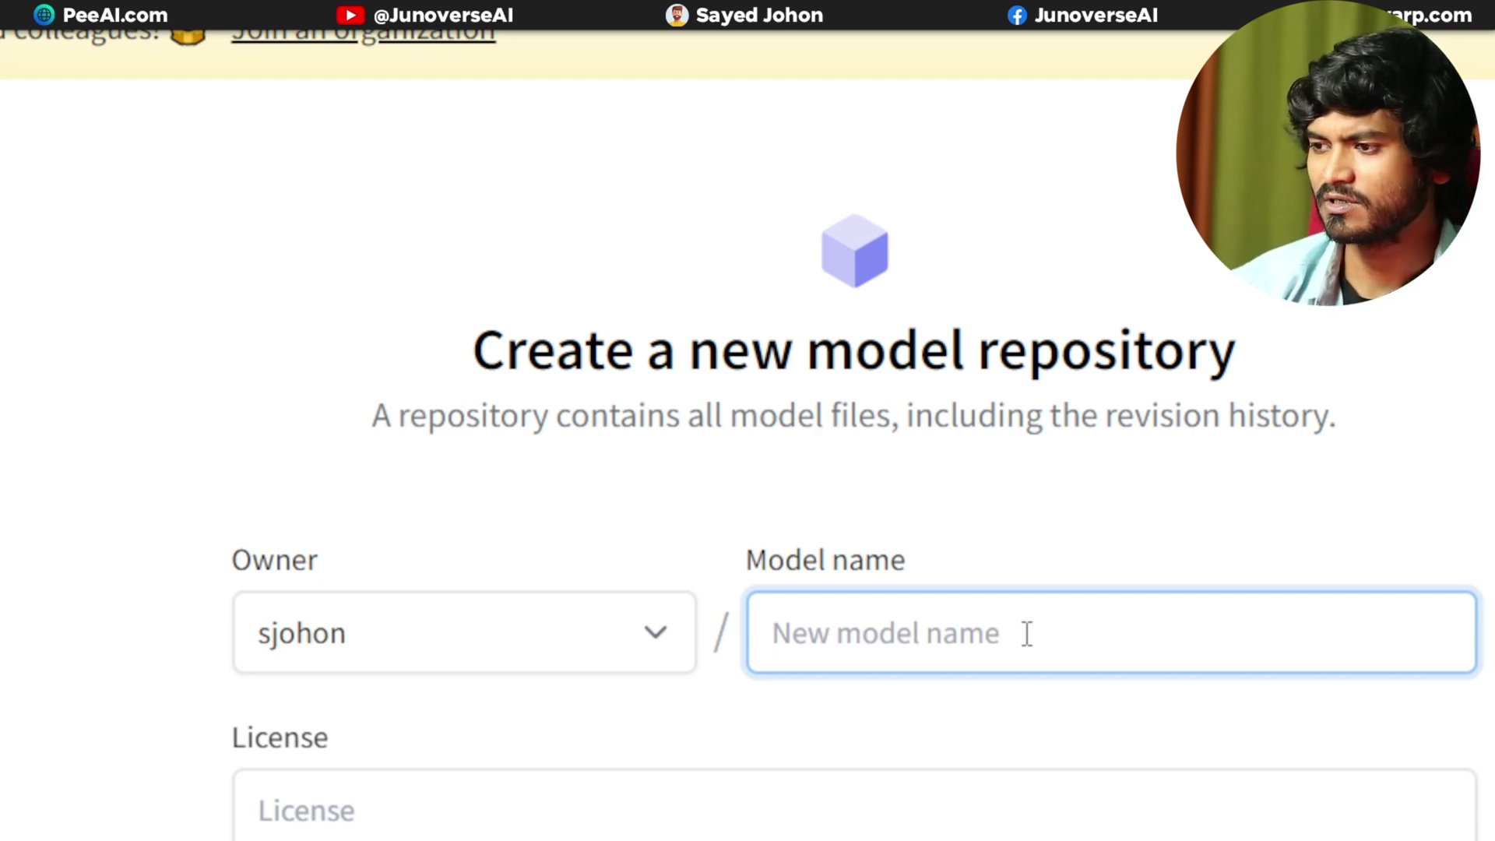
{"action": "type", "text": "sjohon"}
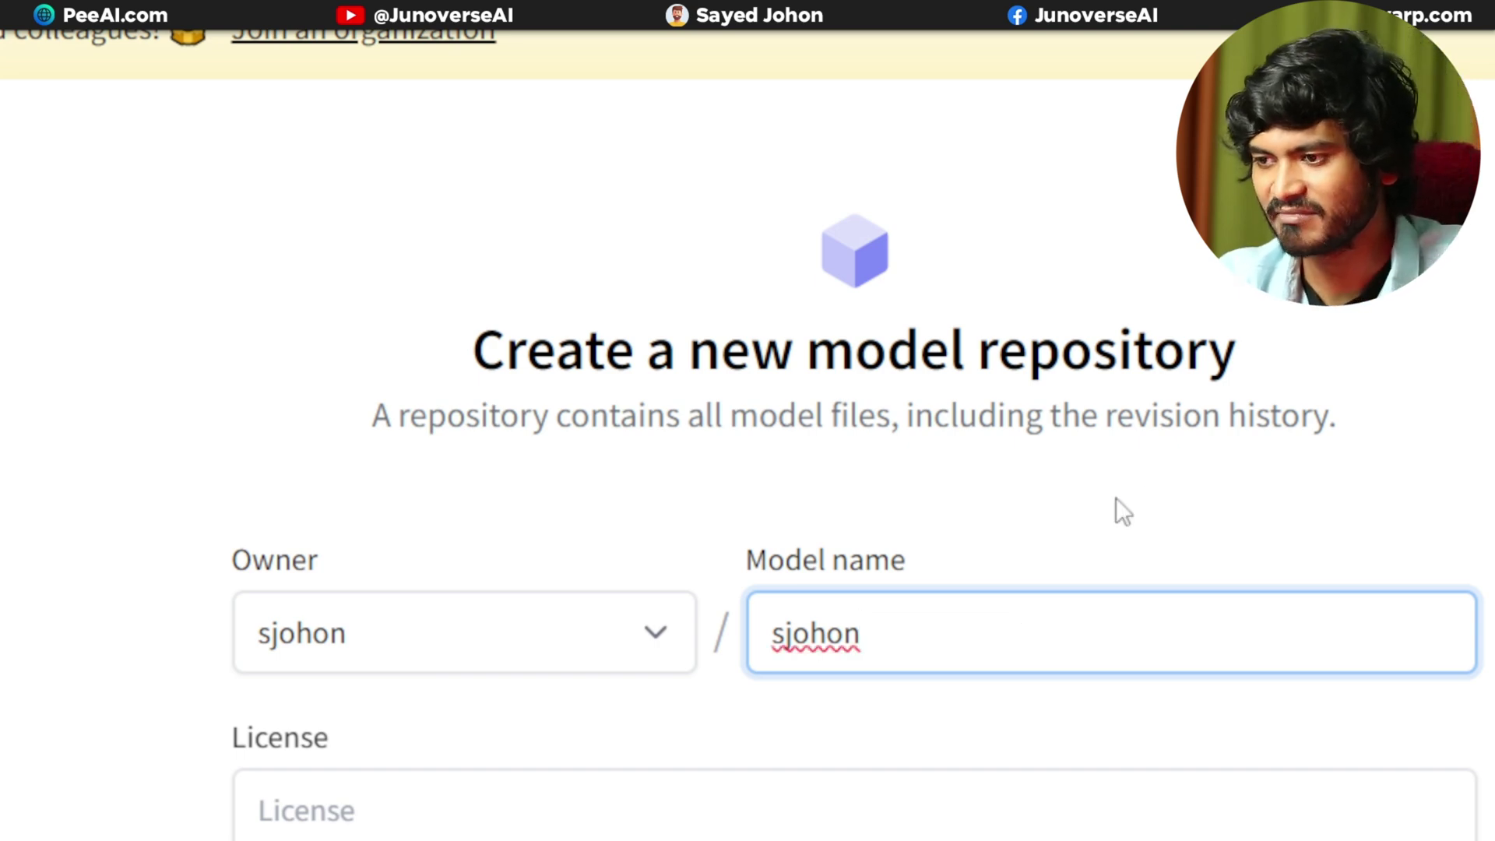
{"action": "scroll", "coordinate": [966, 557], "scroll_direction": "down", "scroll_amount": 5}
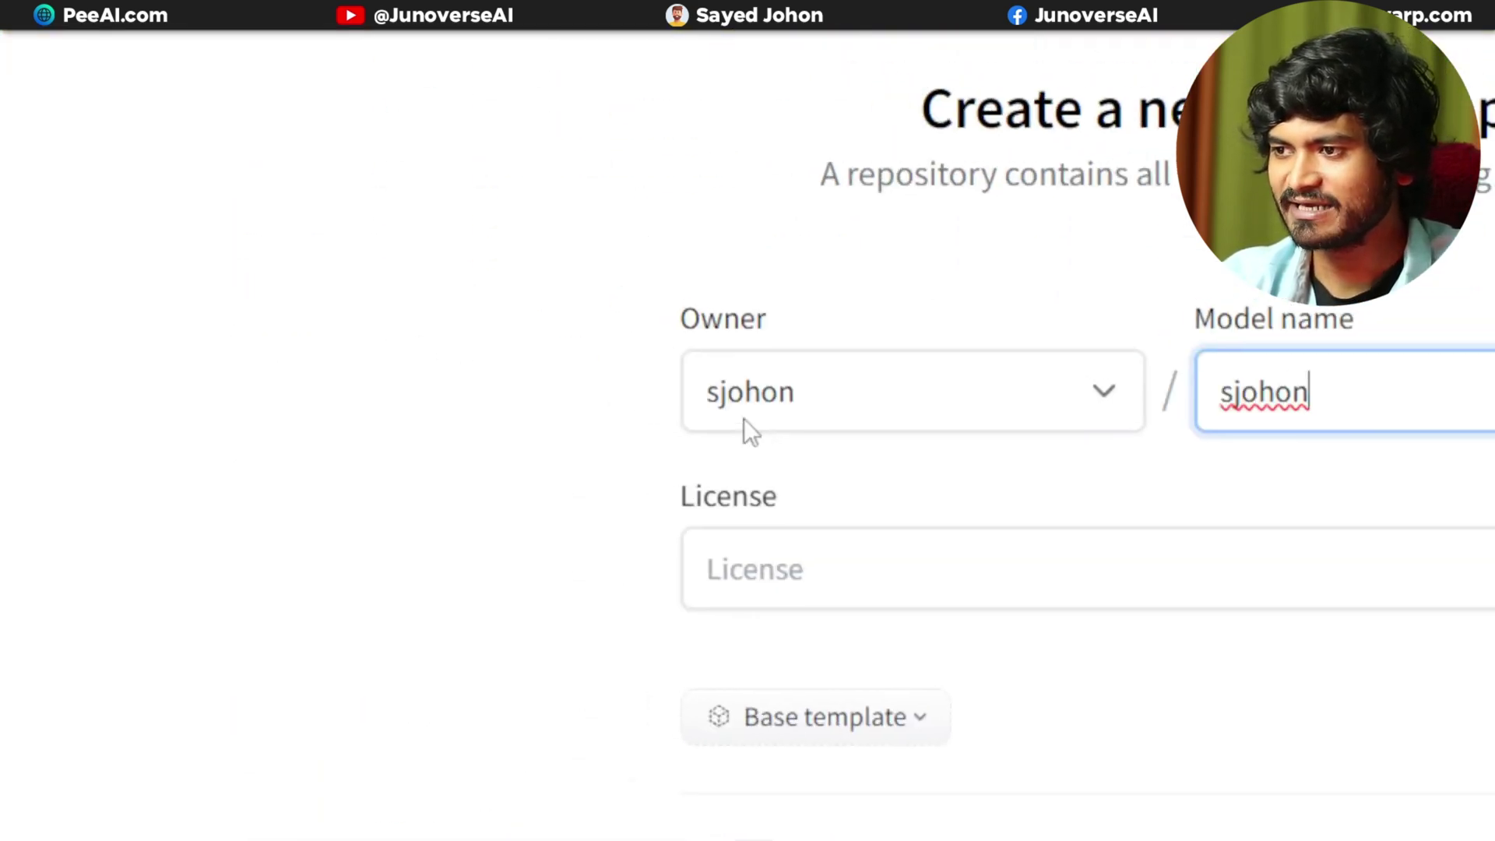
{"action": "left_click_drag", "start_coordinate": [742, 411], "coordinate": [572, 413]}
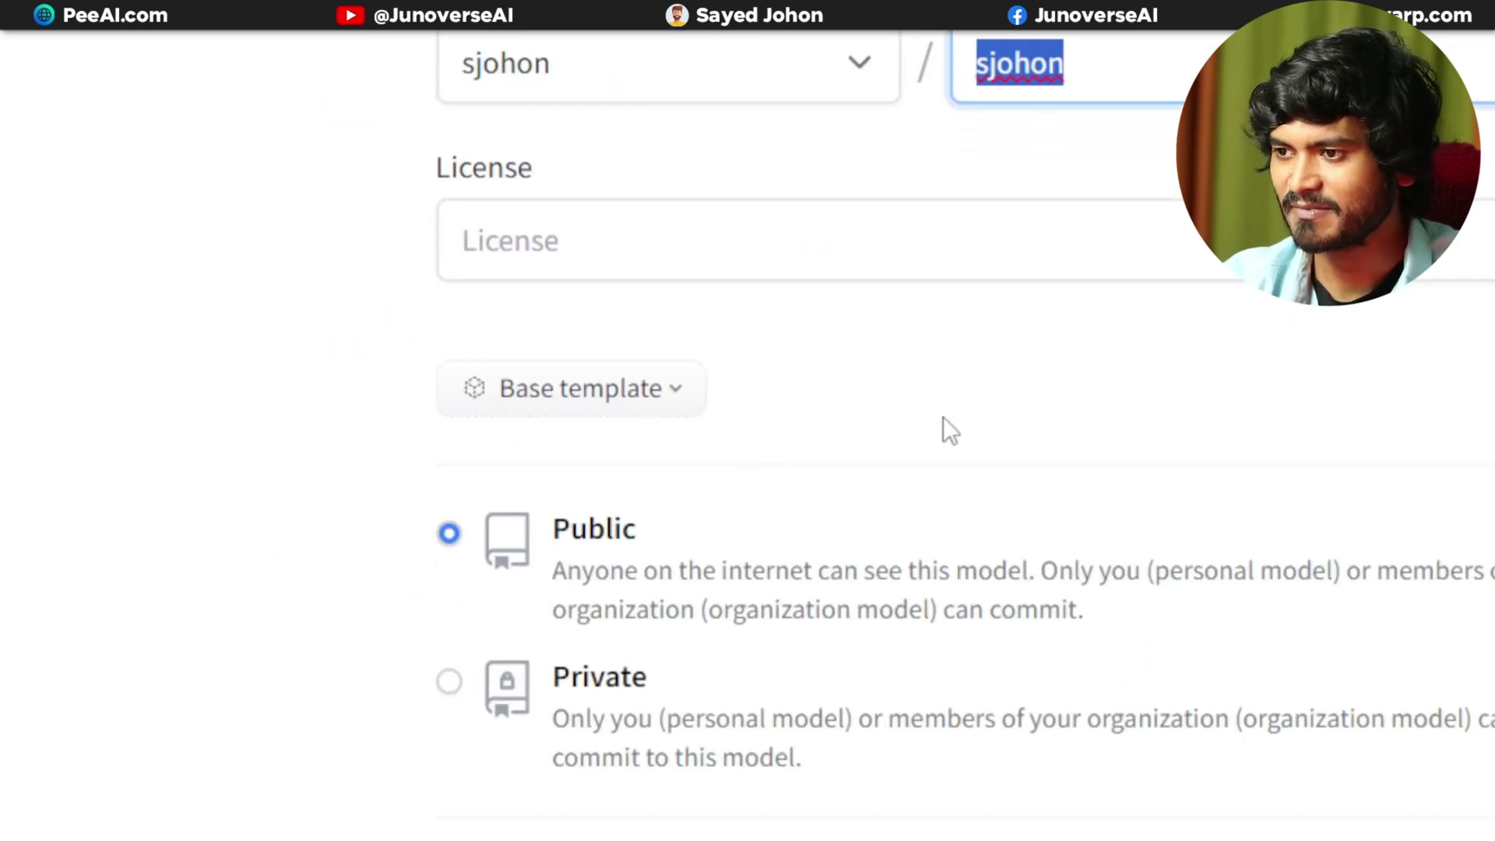
{"action": "left_click", "coordinate": [956, 372]}
{"action": "left_click", "coordinate": [937, 246]}
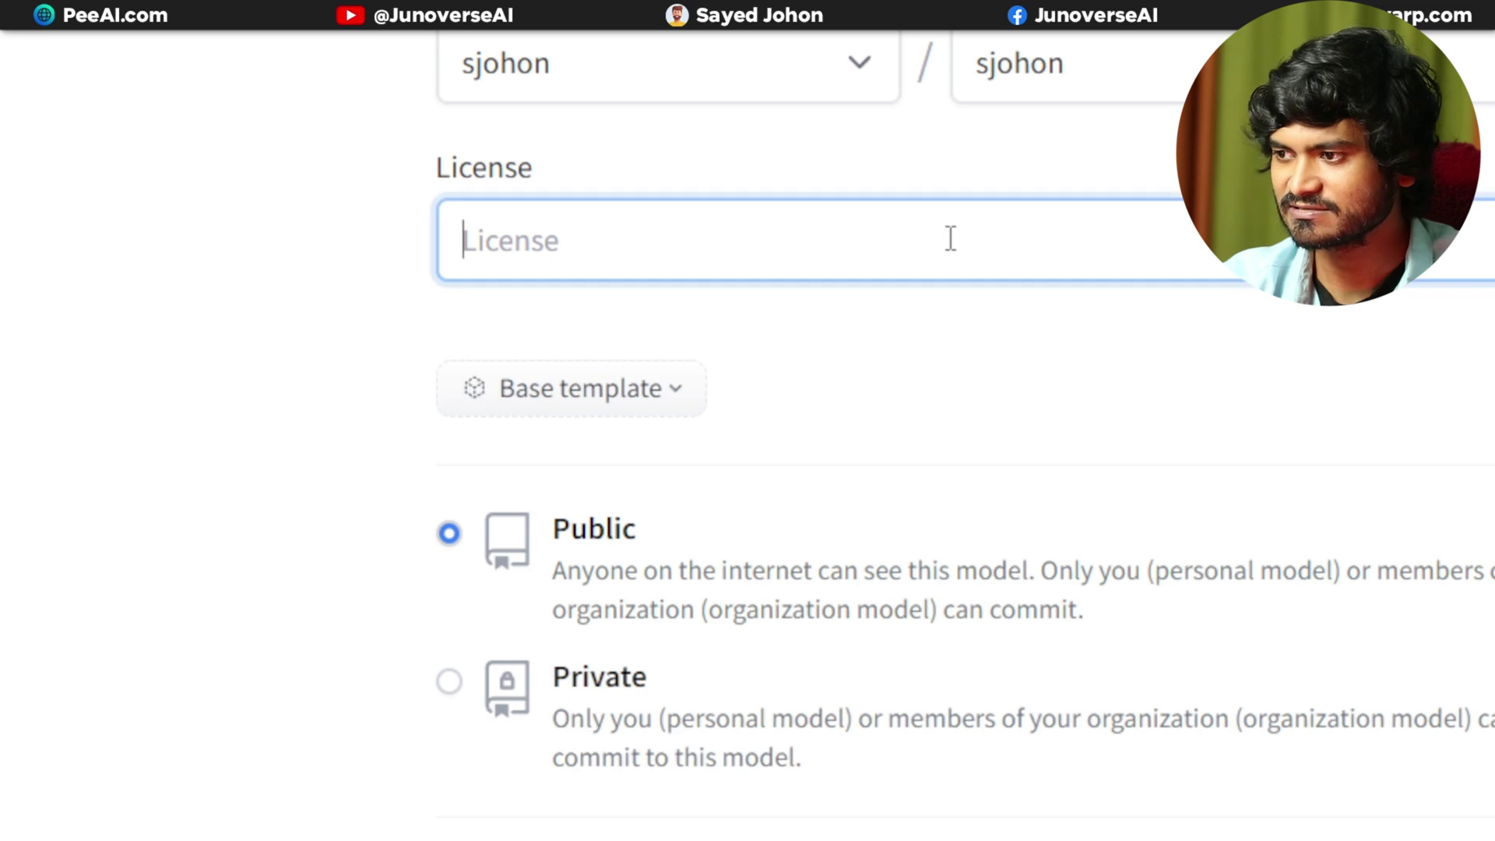
{"action": "left_click", "coordinate": [1035, 409]}
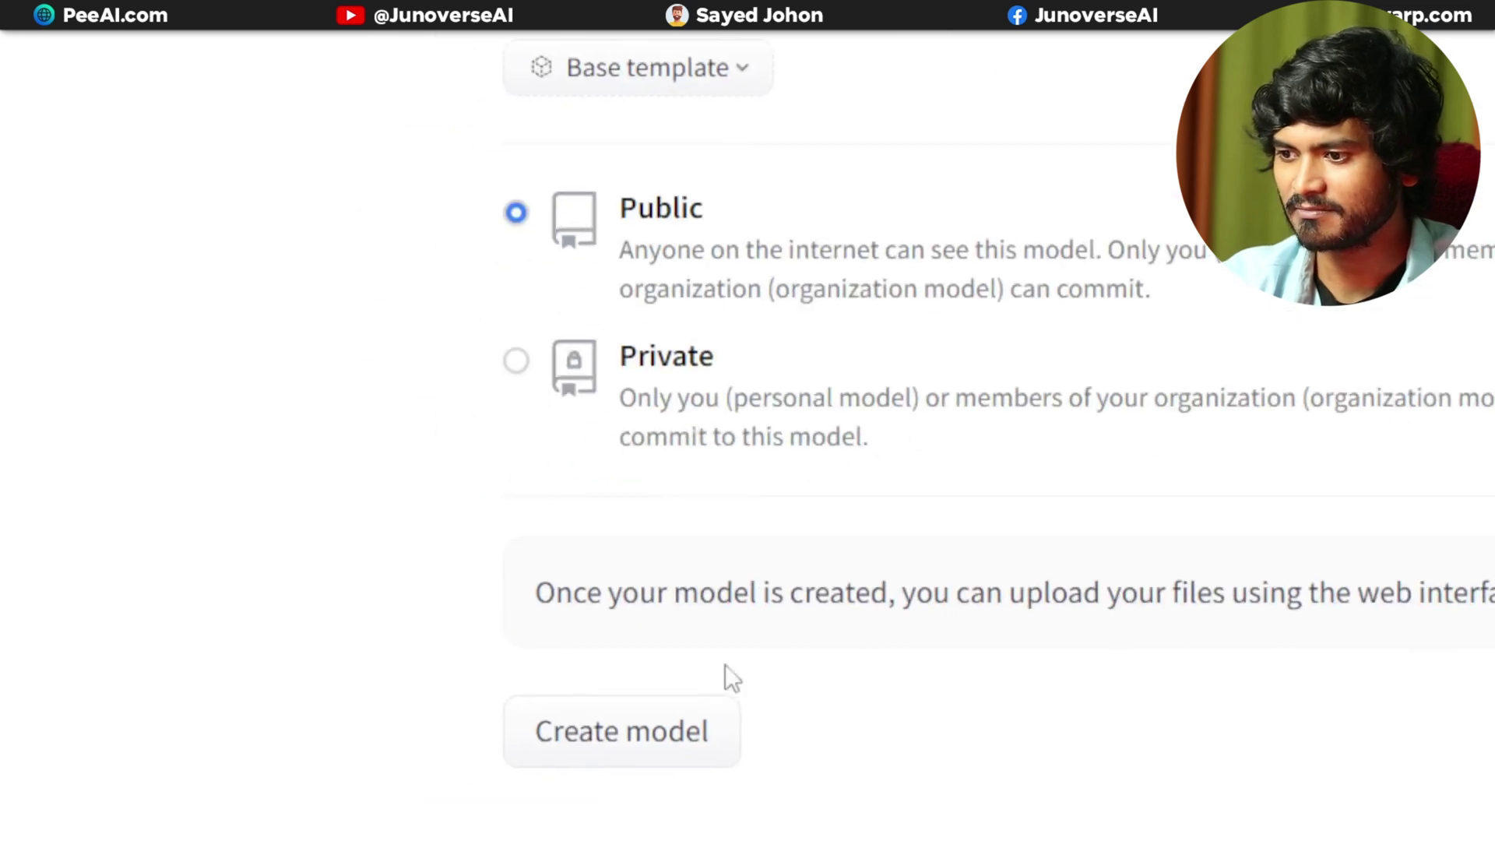
{"action": "left_click", "coordinate": [662, 713]}
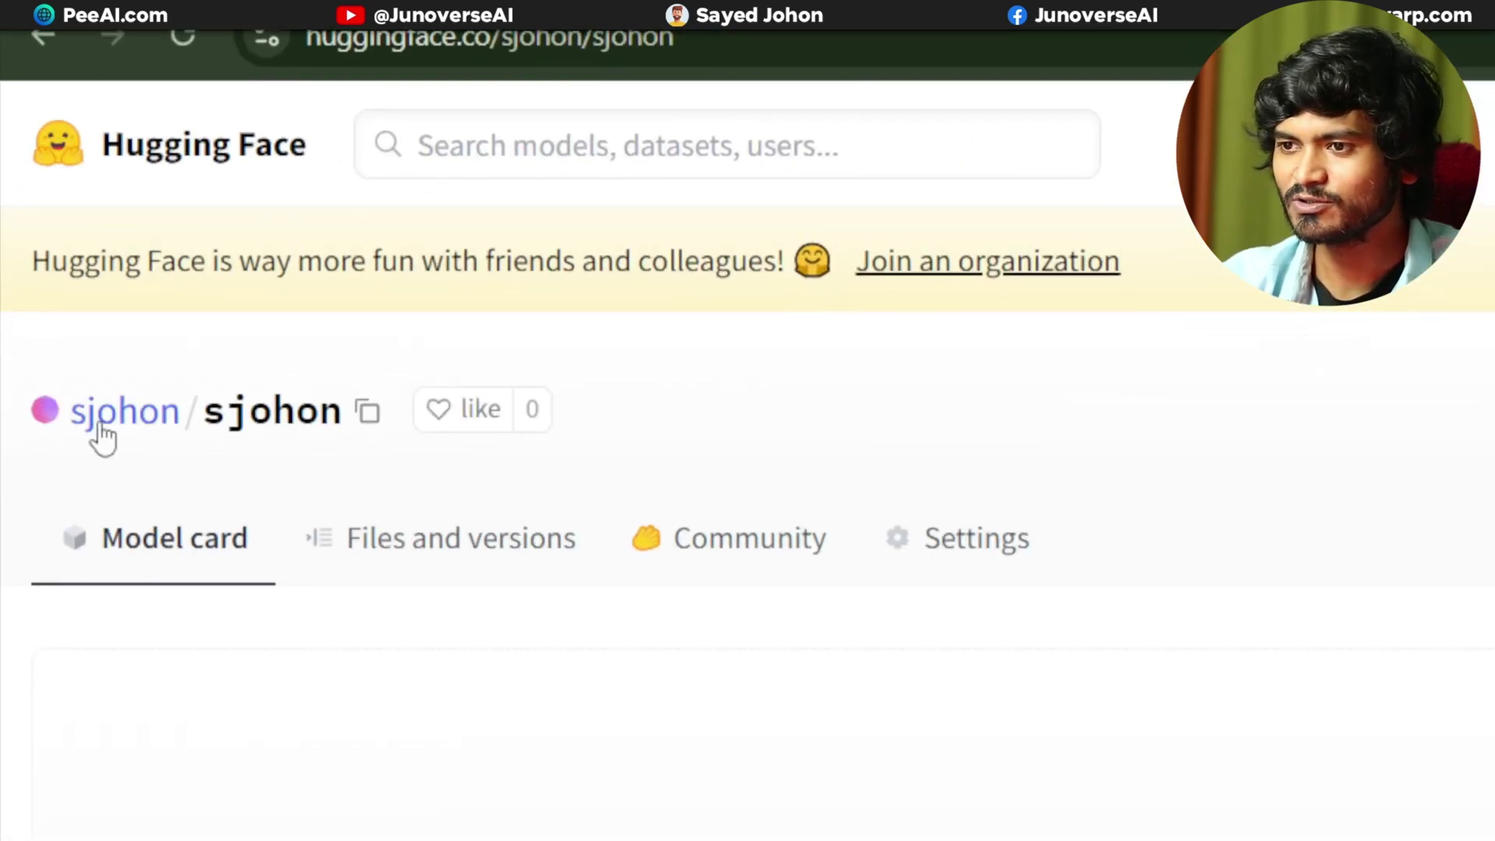
{"action": "left_click", "coordinate": [372, 418]}
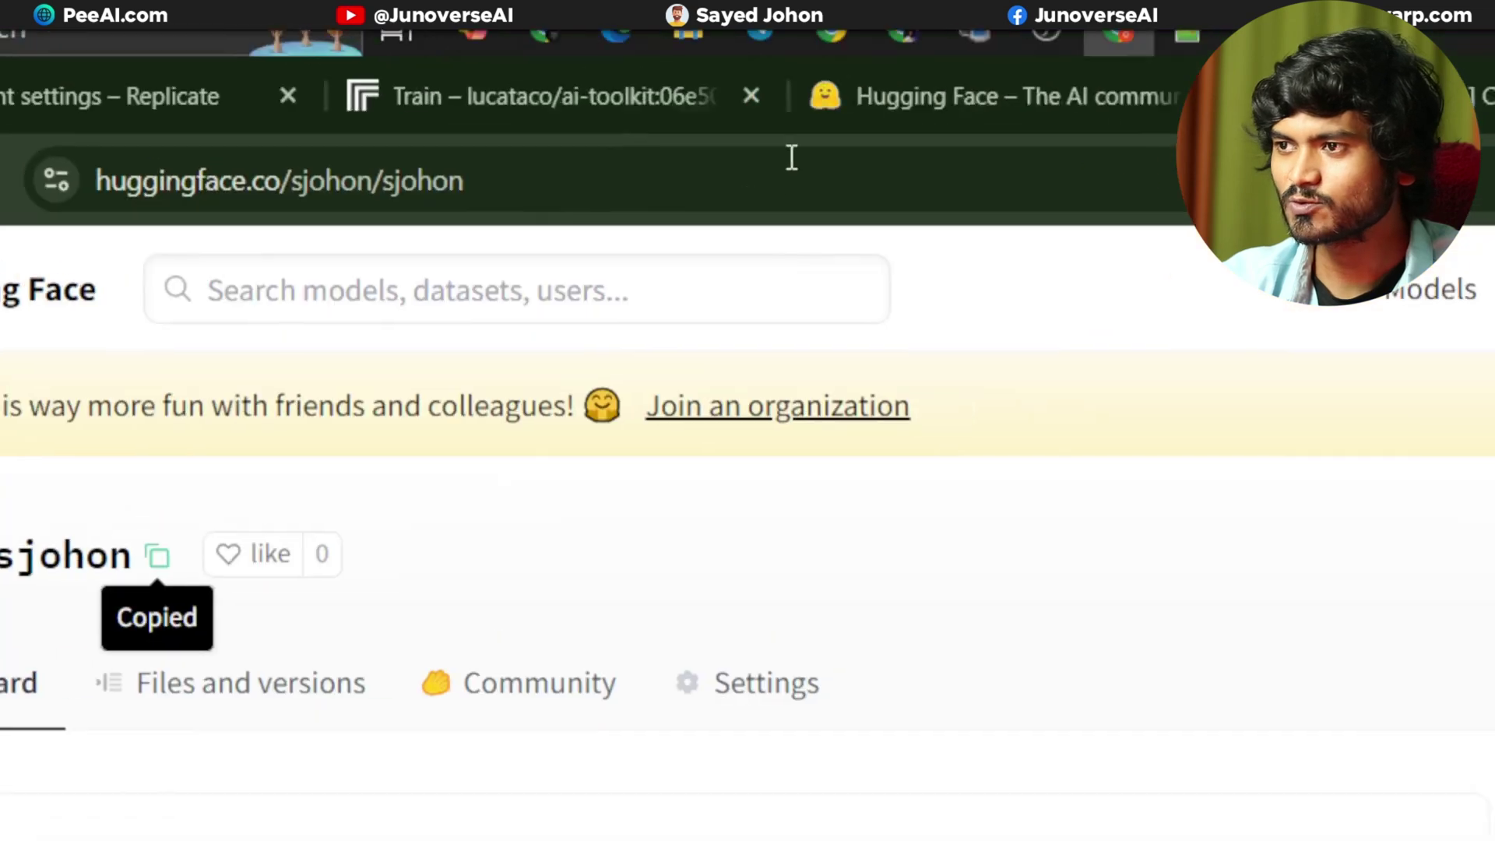
{"action": "left_click", "coordinate": [731, 105]}
{"action": "left_click", "coordinate": [387, 811]}
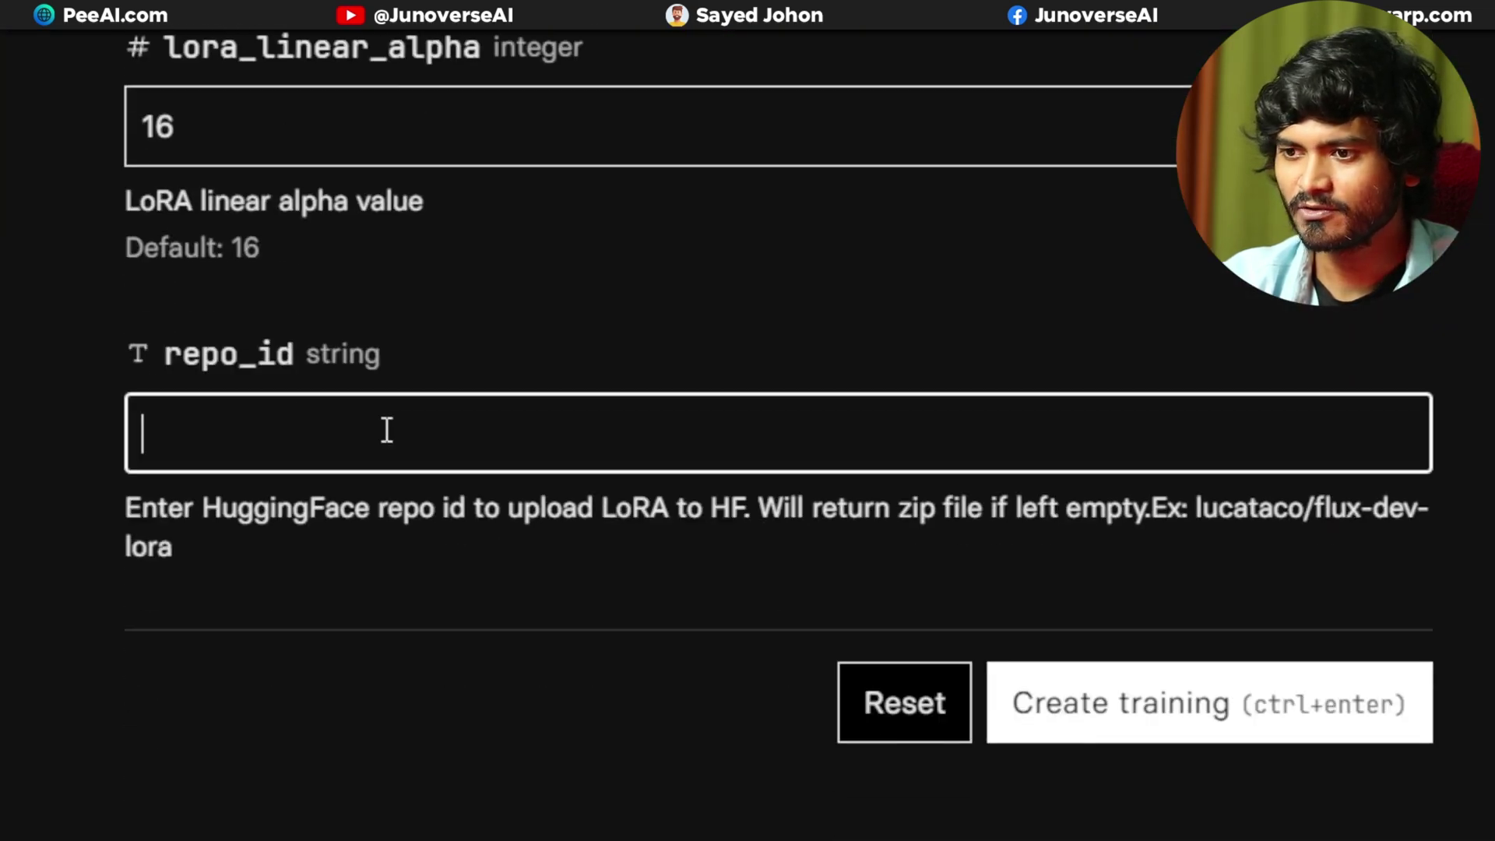
{"action": "key", "text": "ctrl+v"}
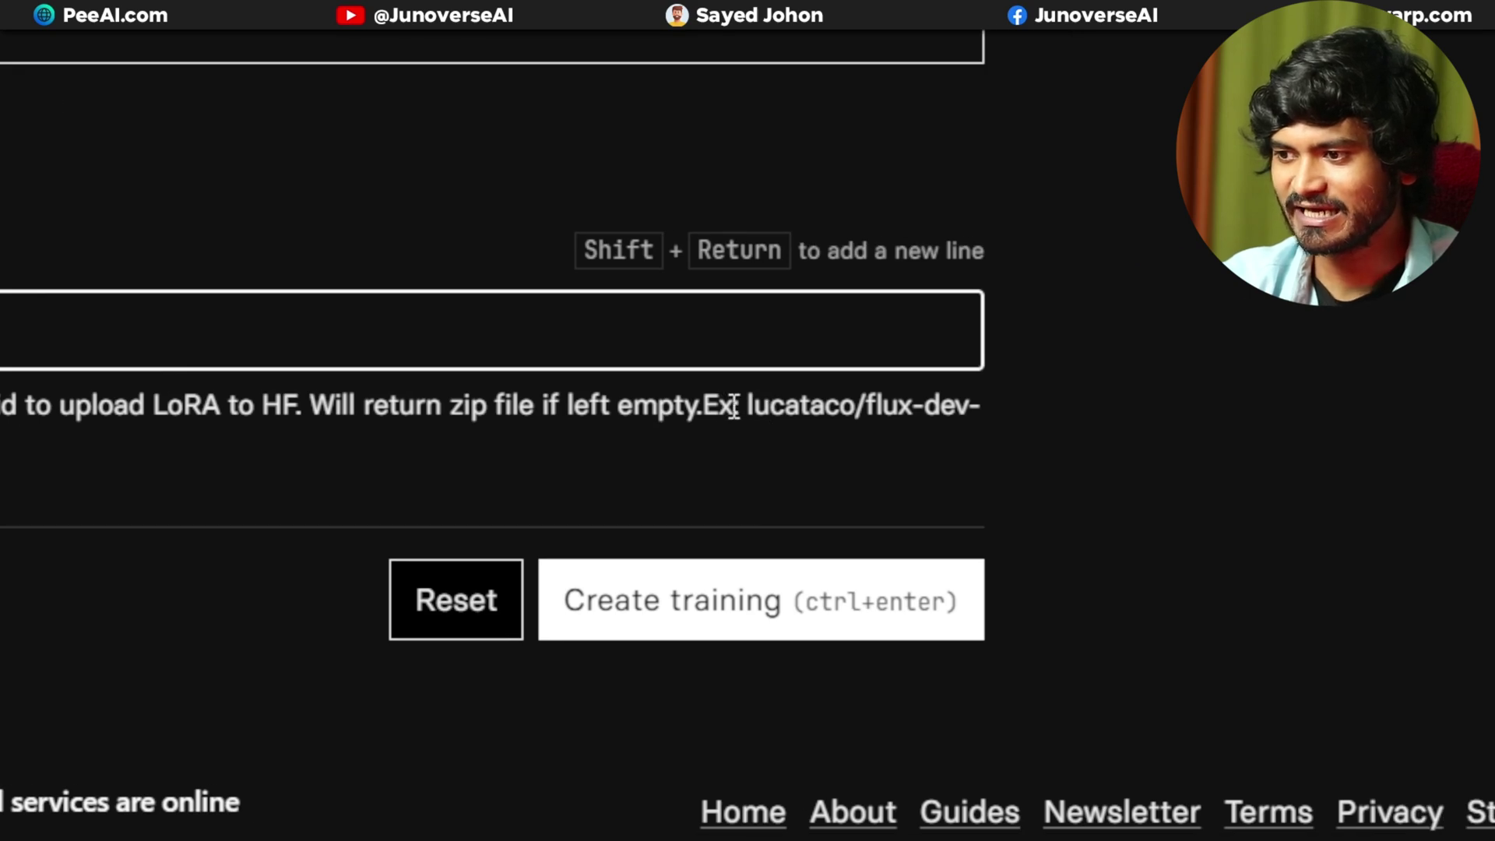
{"action": "left_click", "coordinate": [749, 405]}
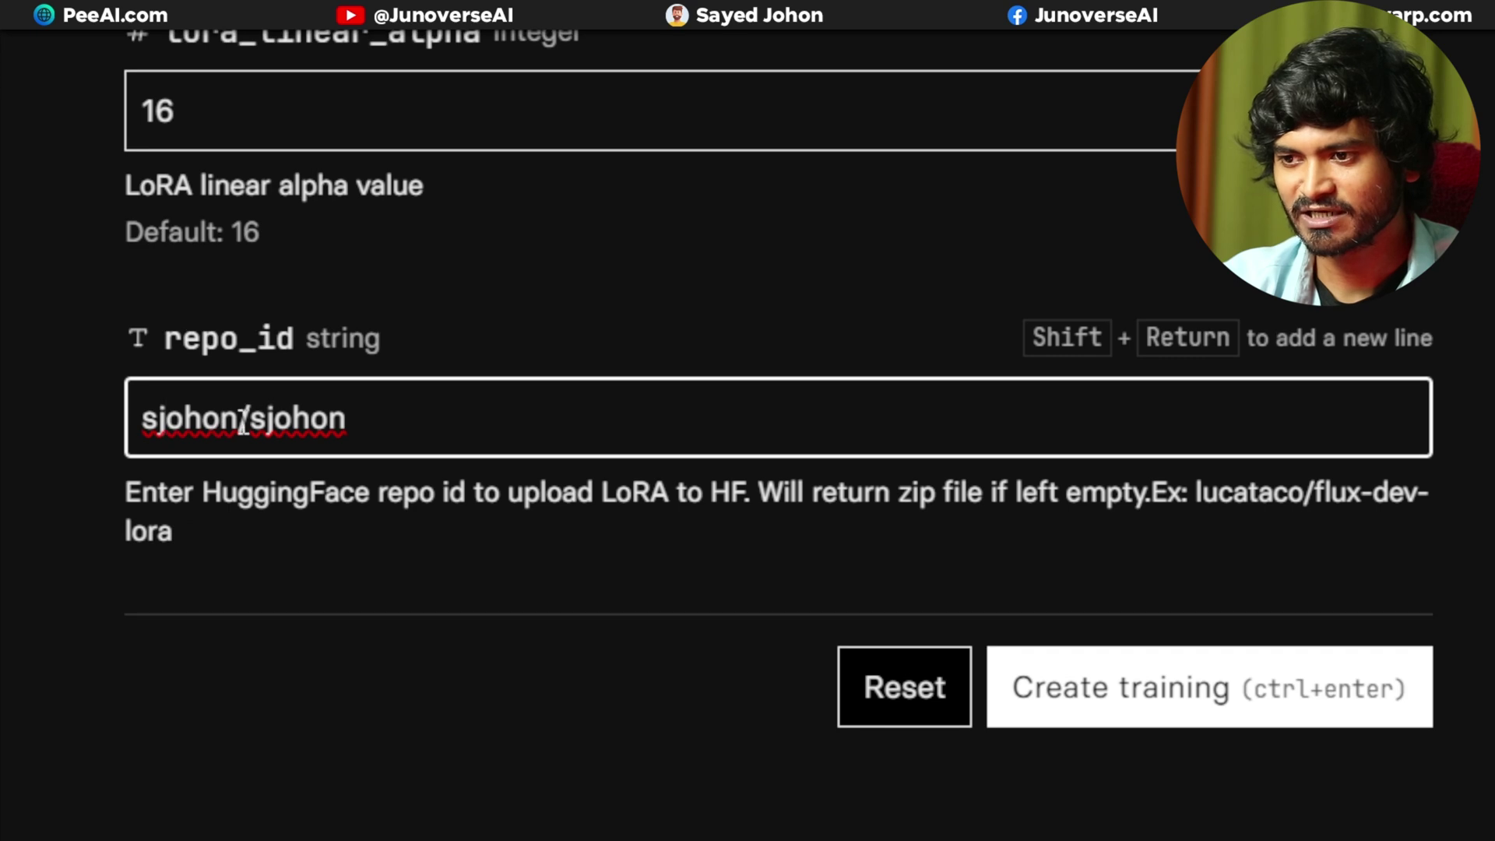
{"action": "left_click_drag", "start_coordinate": [158, 419], "coordinate": [238, 419]}
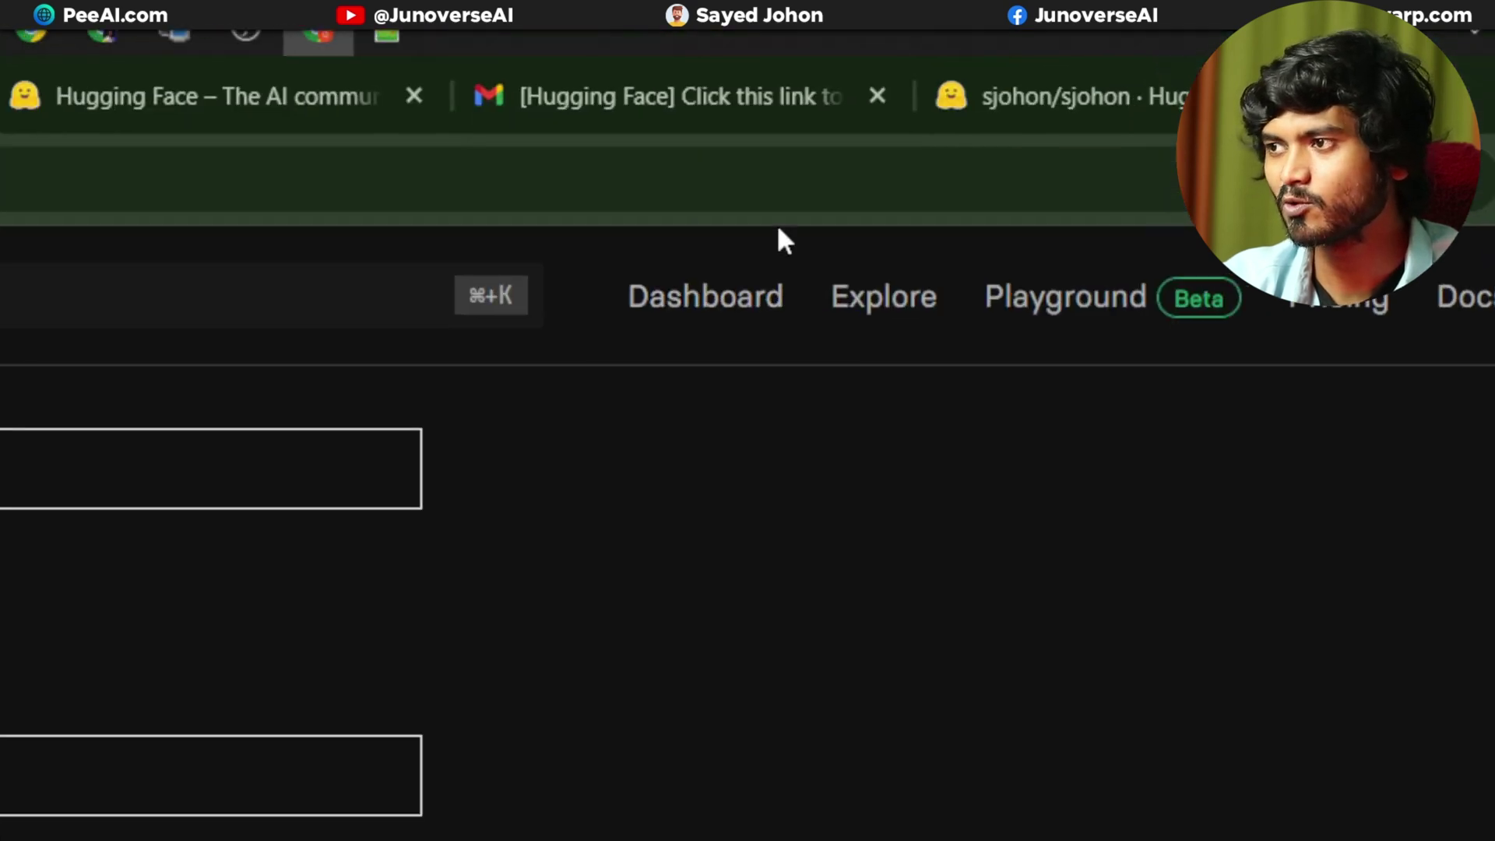
{"action": "left_click", "coordinate": [751, 101]}
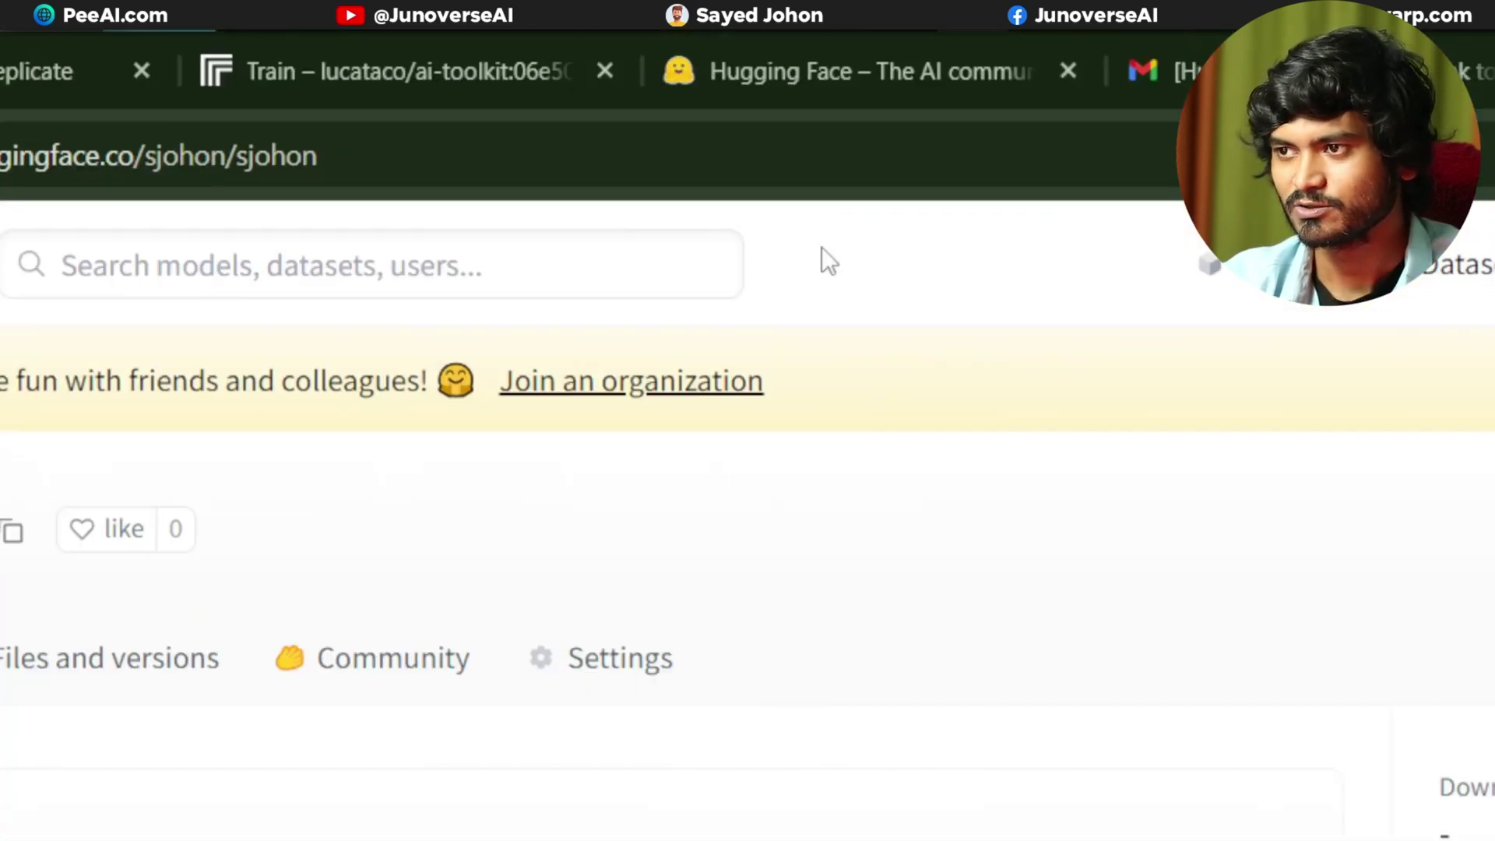
{"action": "left_click", "coordinate": [753, 113]}
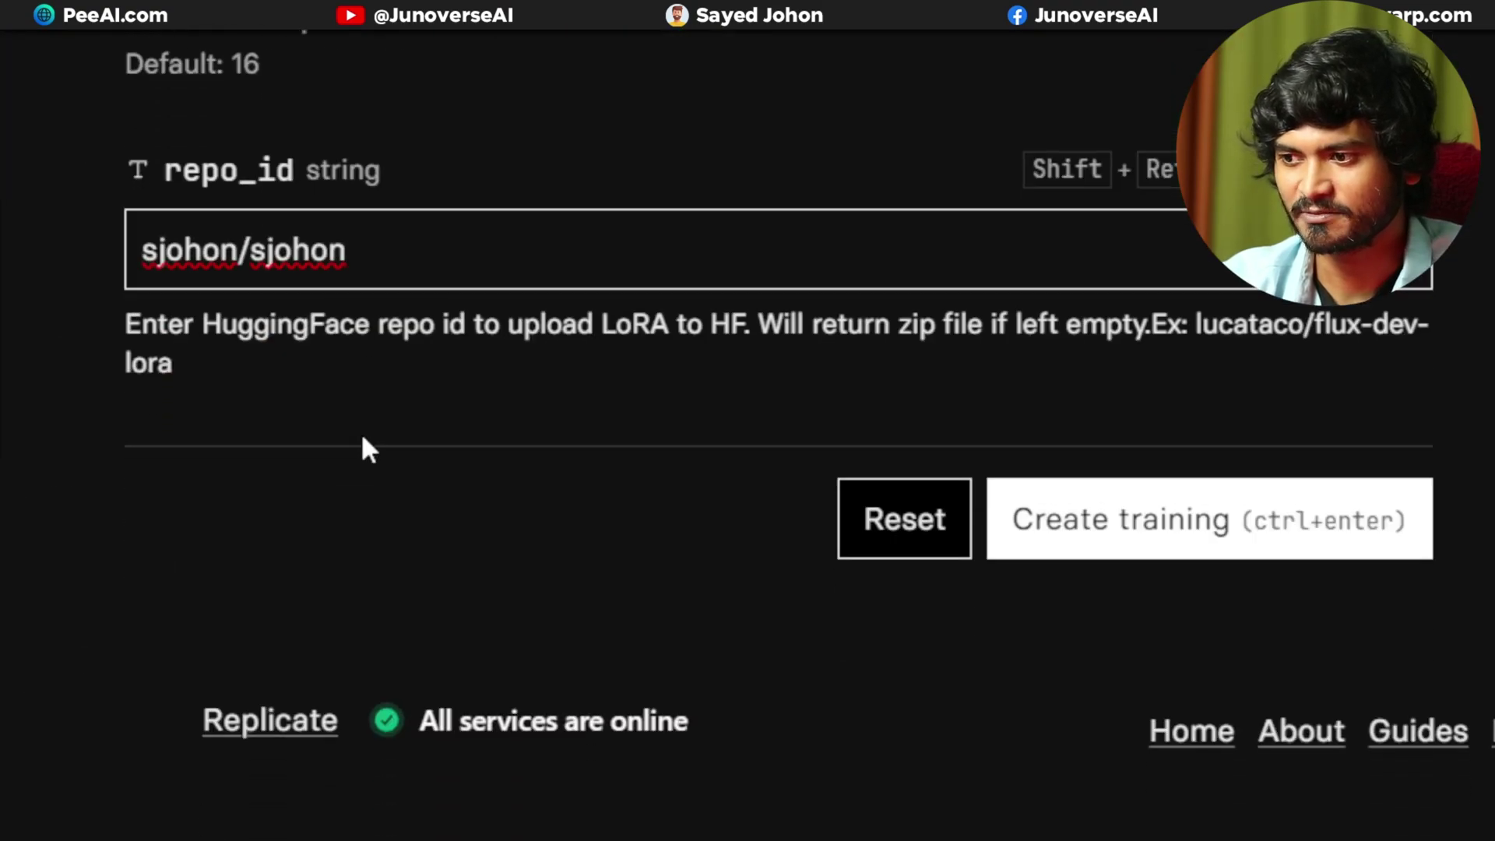
{"action": "scroll", "coordinate": [637, 403], "scroll_direction": "up", "scroll_amount": 15}
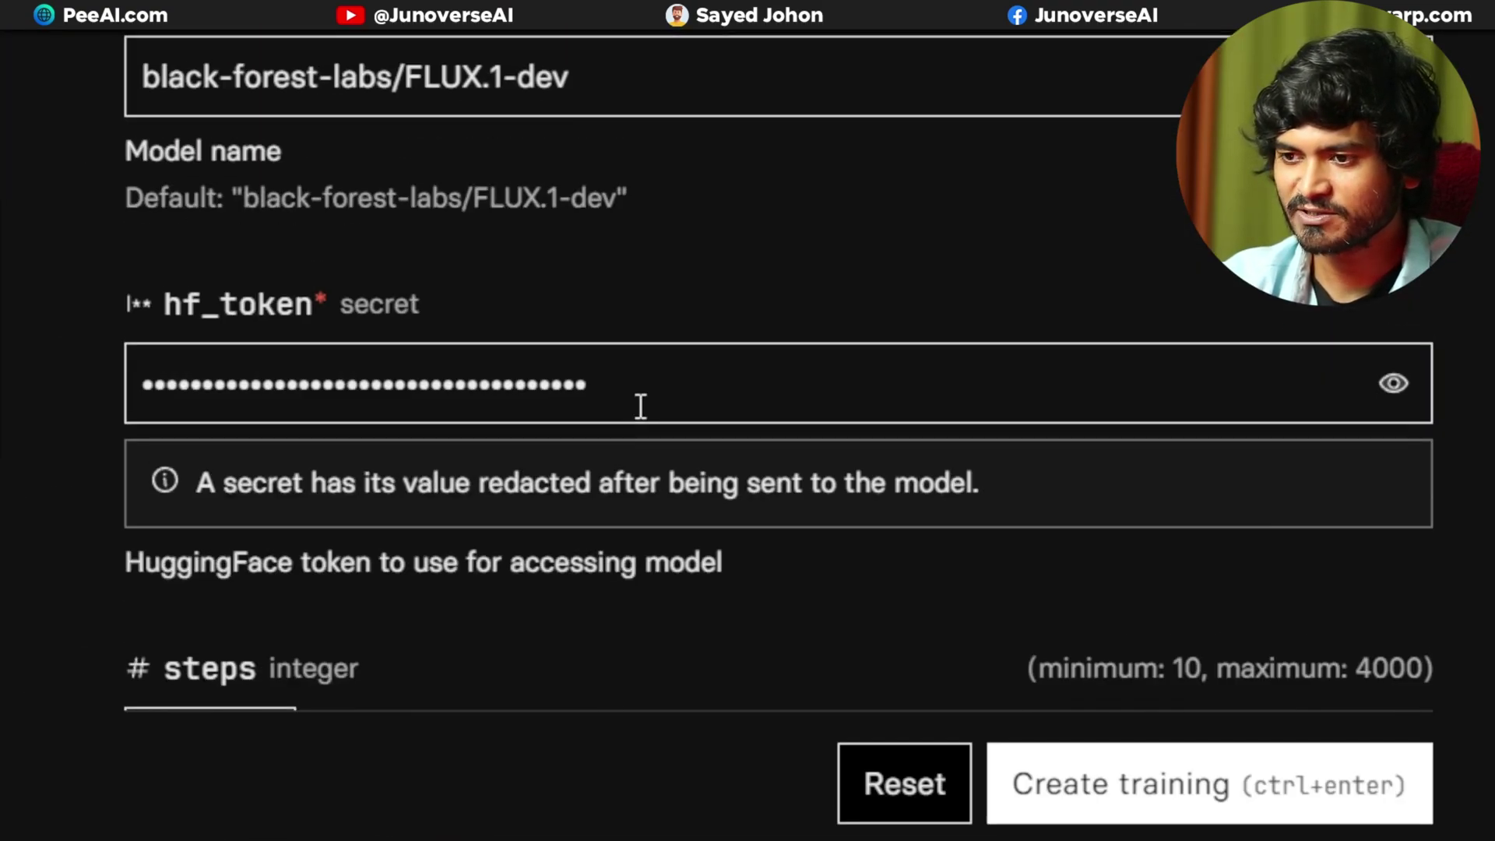
{"action": "scroll", "coordinate": [637, 395], "scroll_direction": "up", "scroll_amount": 10}
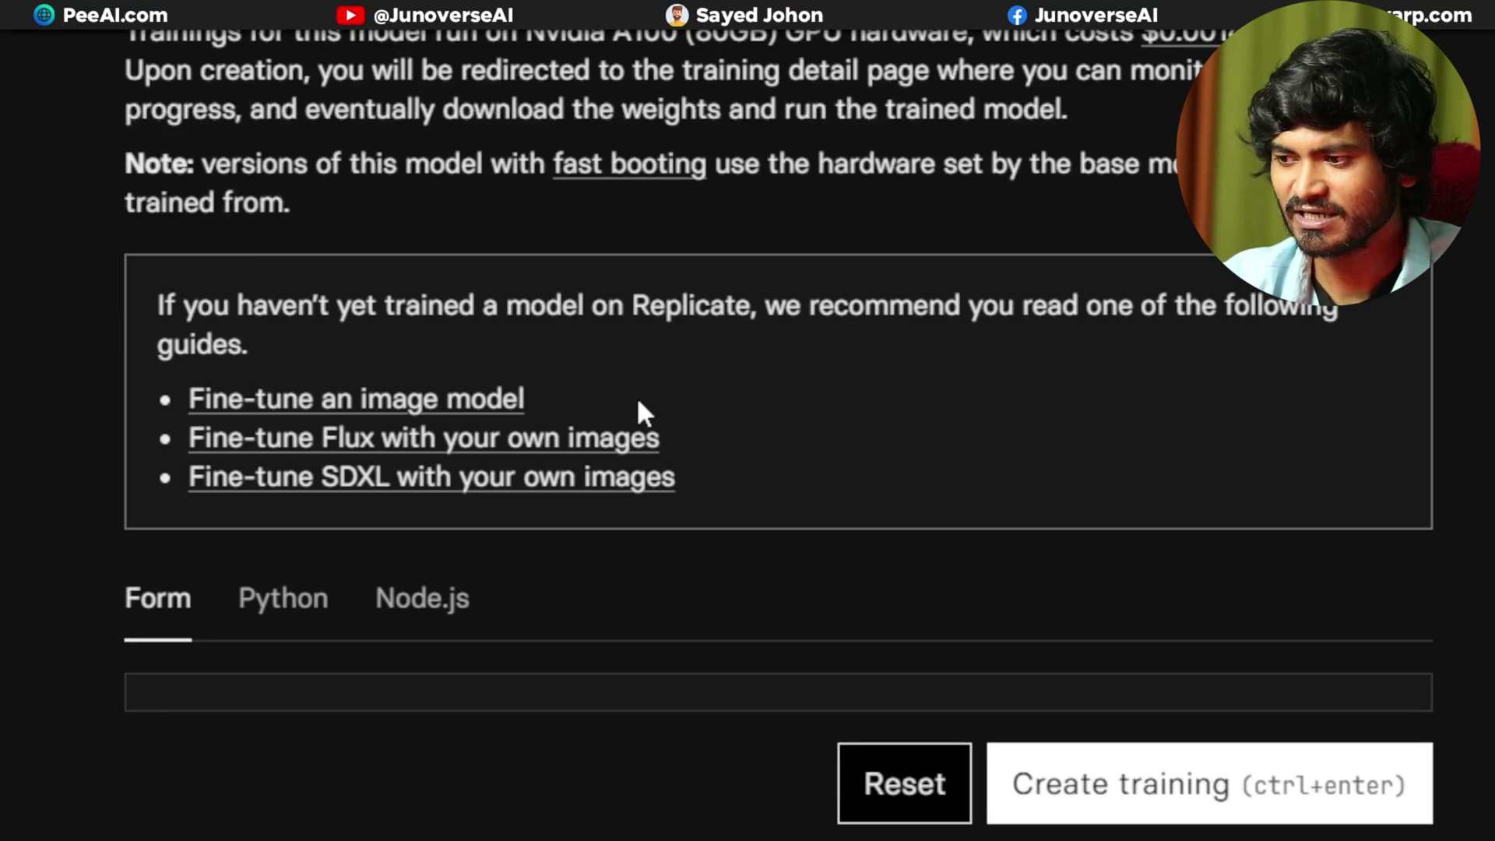
{"action": "scroll", "coordinate": [637, 396], "scroll_direction": "down", "scroll_amount": 4}
{"action": "scroll", "coordinate": [545, 412], "scroll_direction": "up", "scroll_amount": 5}
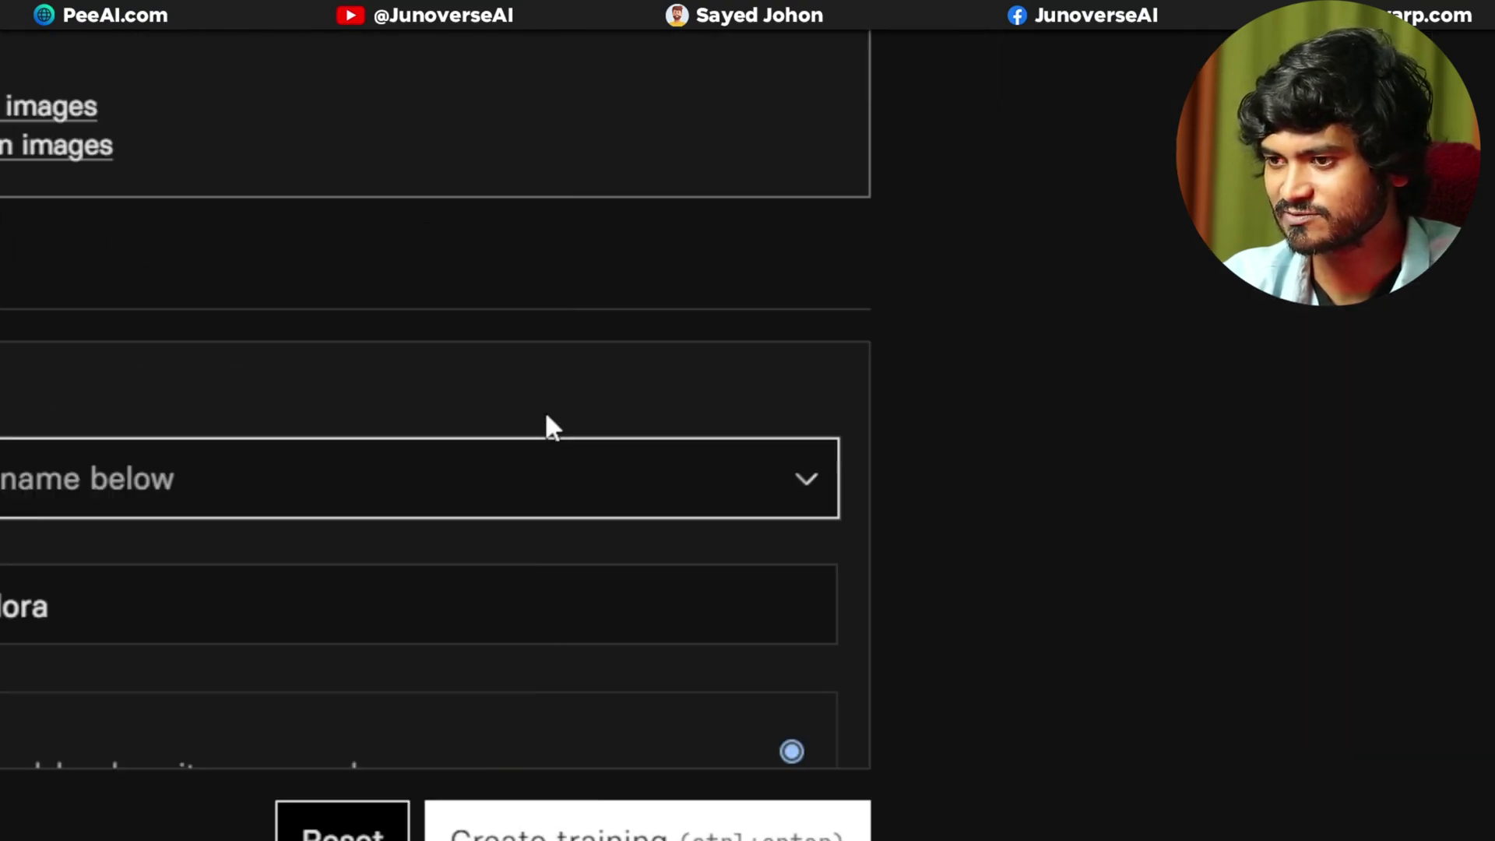
{"action": "scroll", "coordinate": [327, 429], "scroll_direction": "down", "scroll_amount": 1}
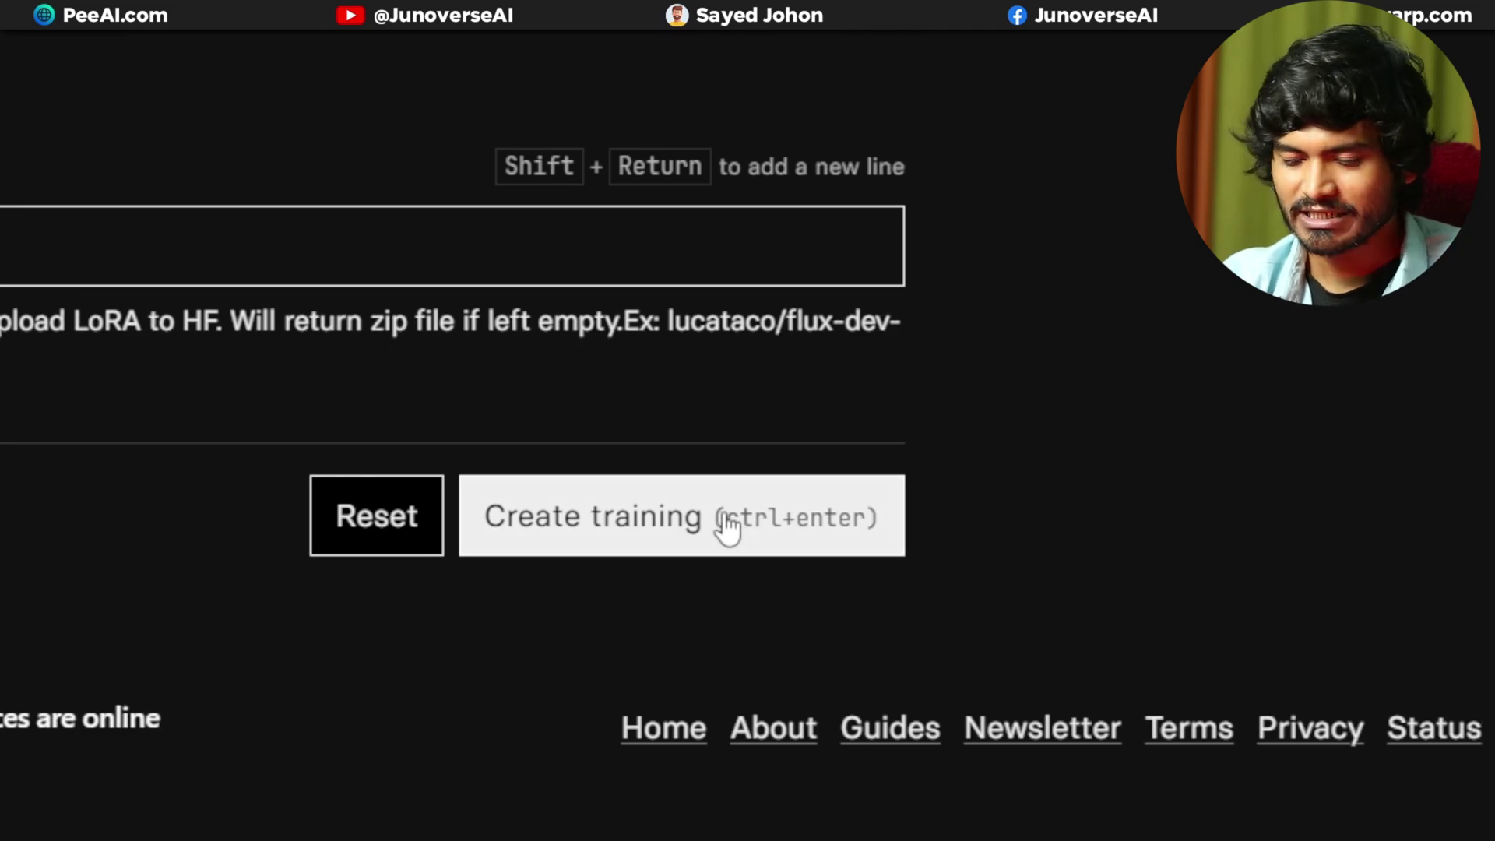
Submit the FLUX LoRA training and reload the training page to refresh its status
{"action": "left_click", "coordinate": [722, 514]}
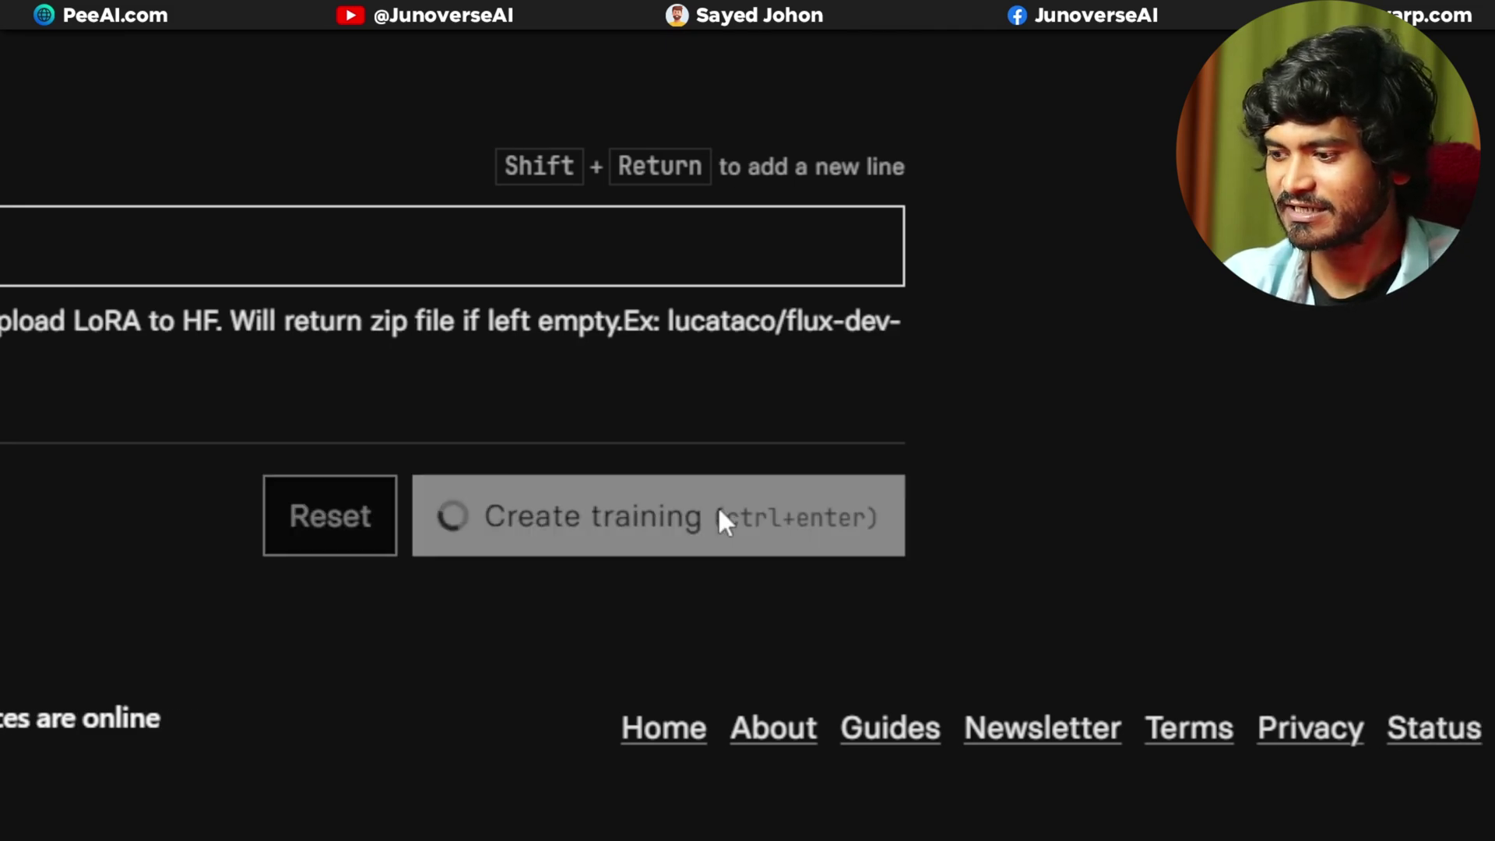
{"action": "scroll", "coordinate": [1129, 424], "scroll_direction": "up", "scroll_amount": 10}
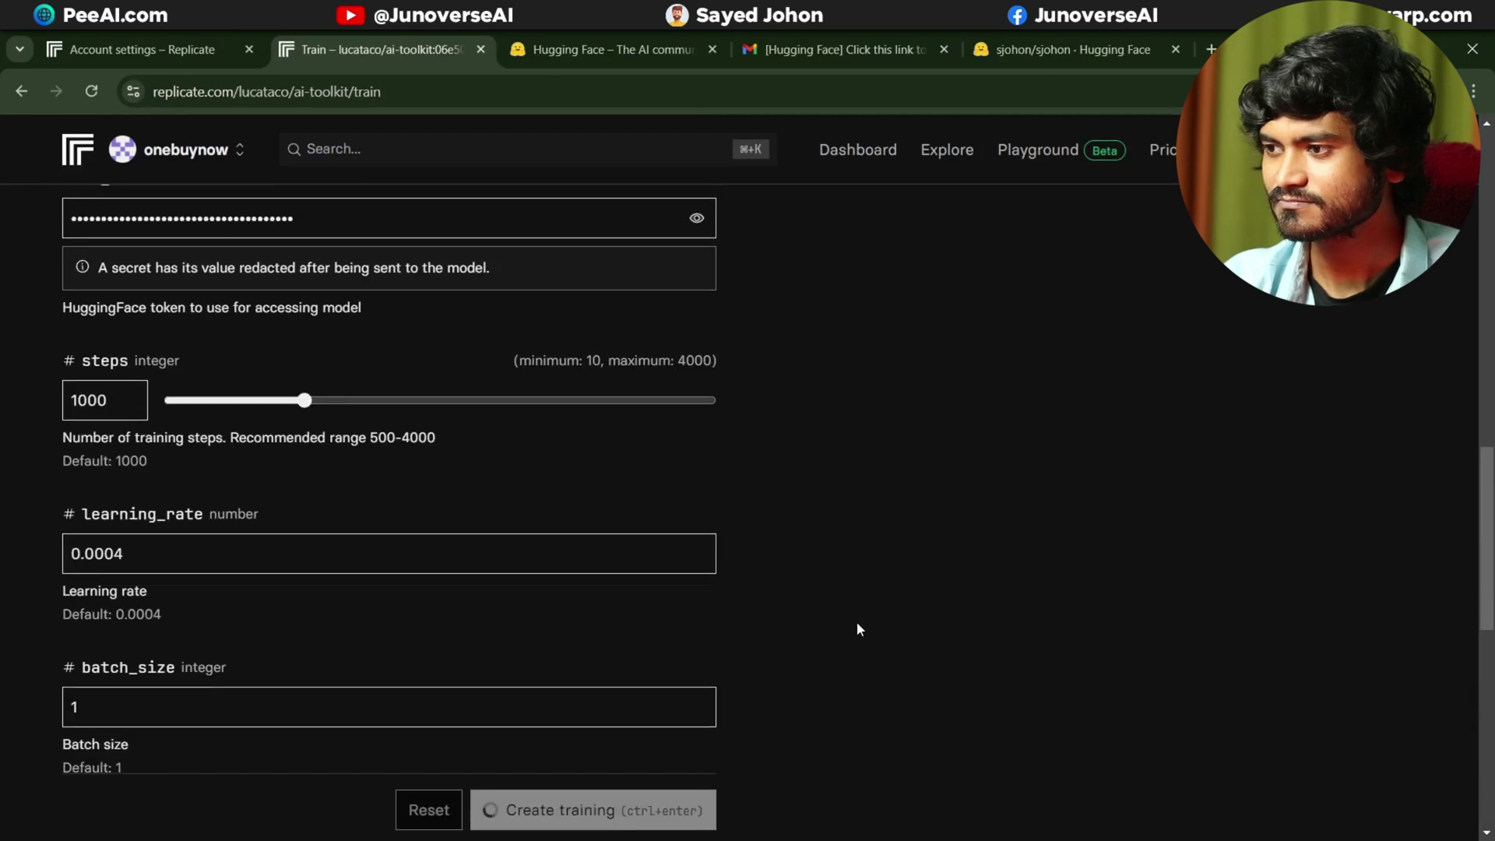
{"action": "scroll", "coordinate": [857, 622], "scroll_direction": "up", "scroll_amount": 10}
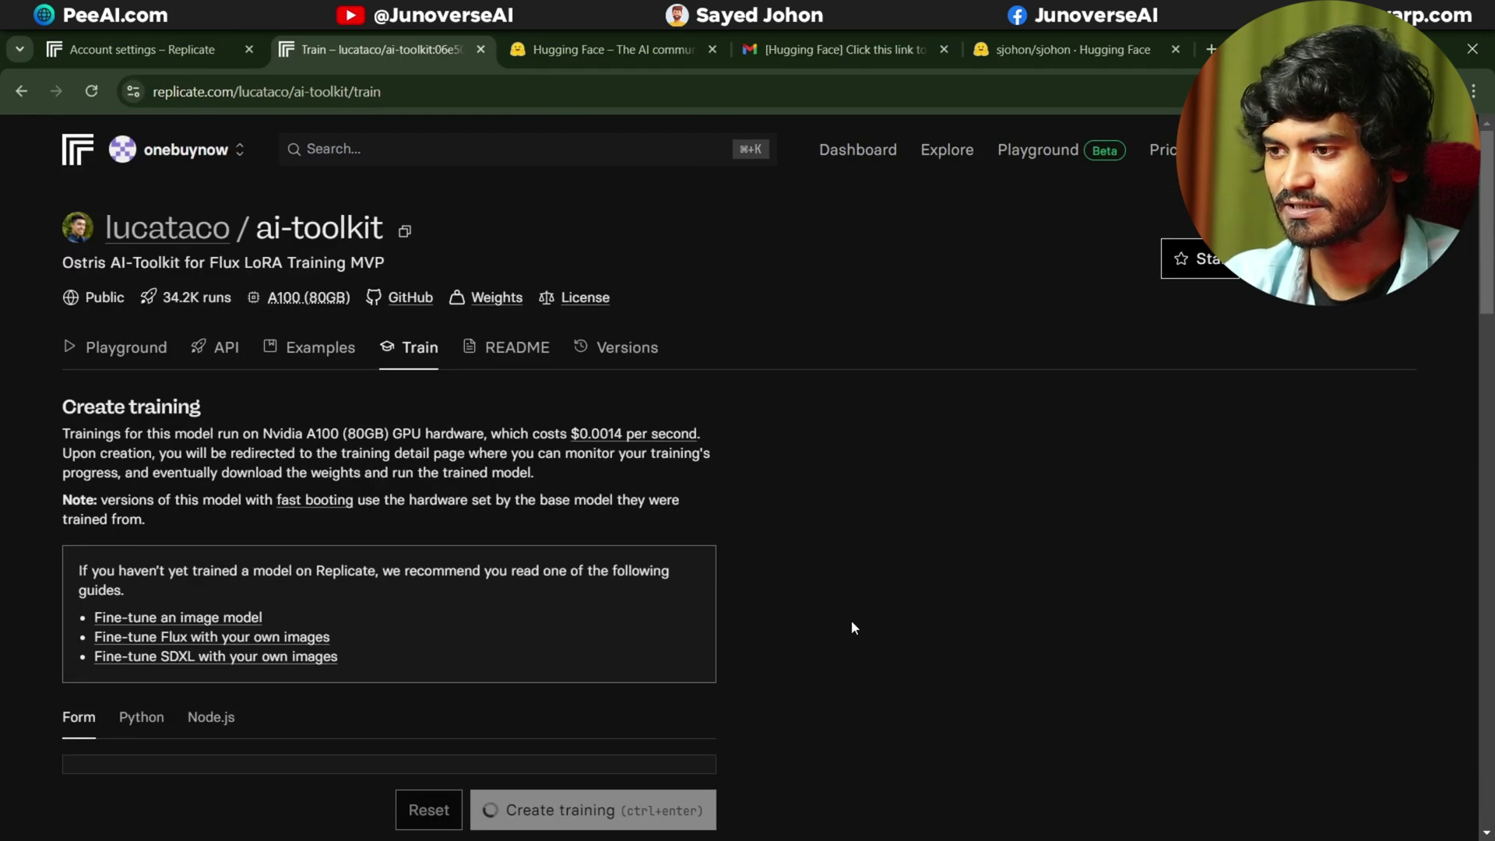
{"action": "scroll", "coordinate": [1015, 600], "scroll_direction": "down", "scroll_amount": 3}
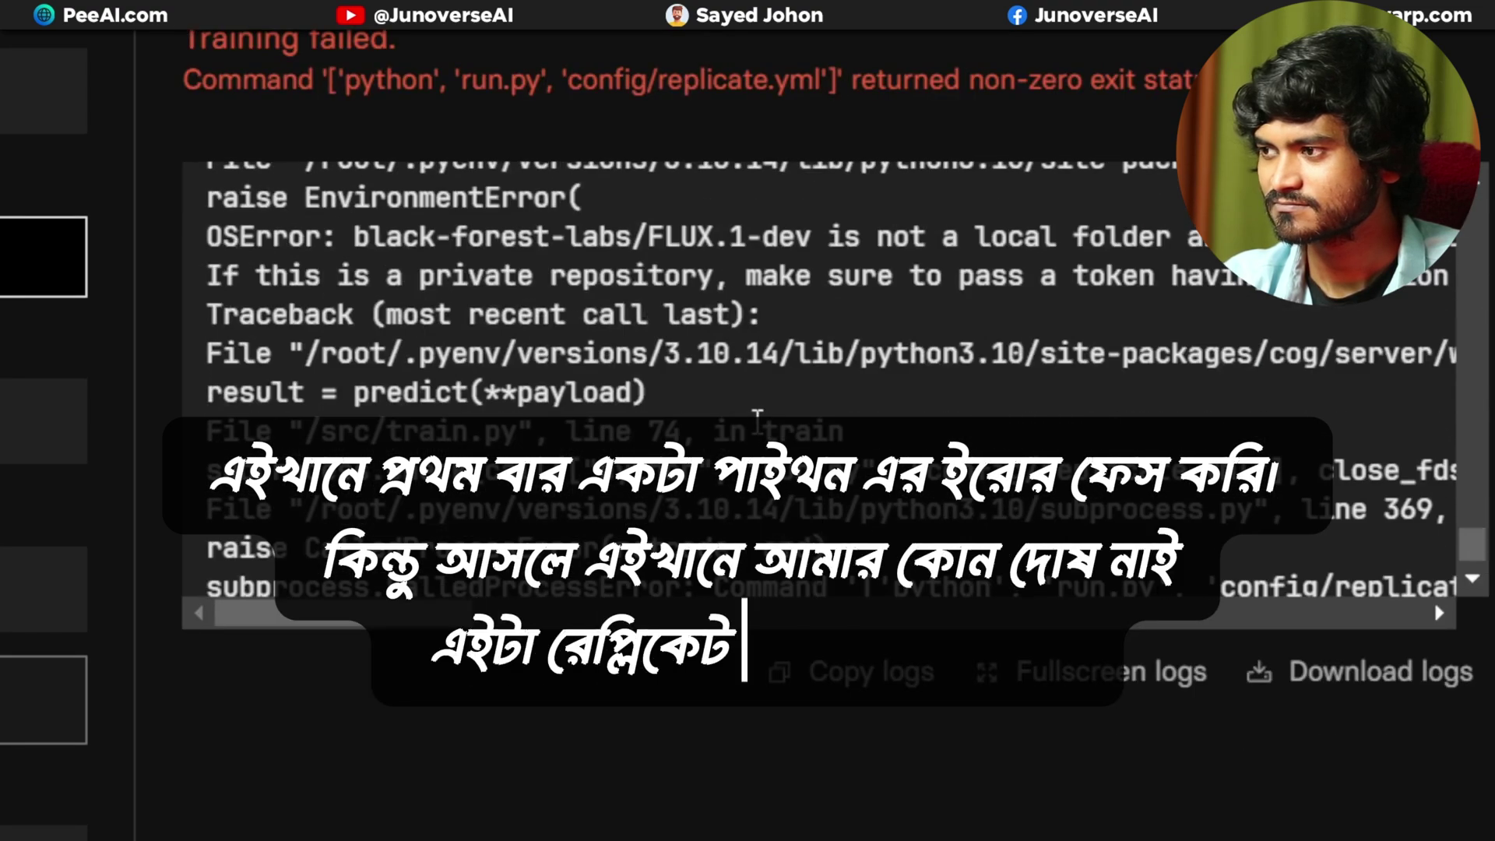
{"action": "key", "text": "ctrl+r"}
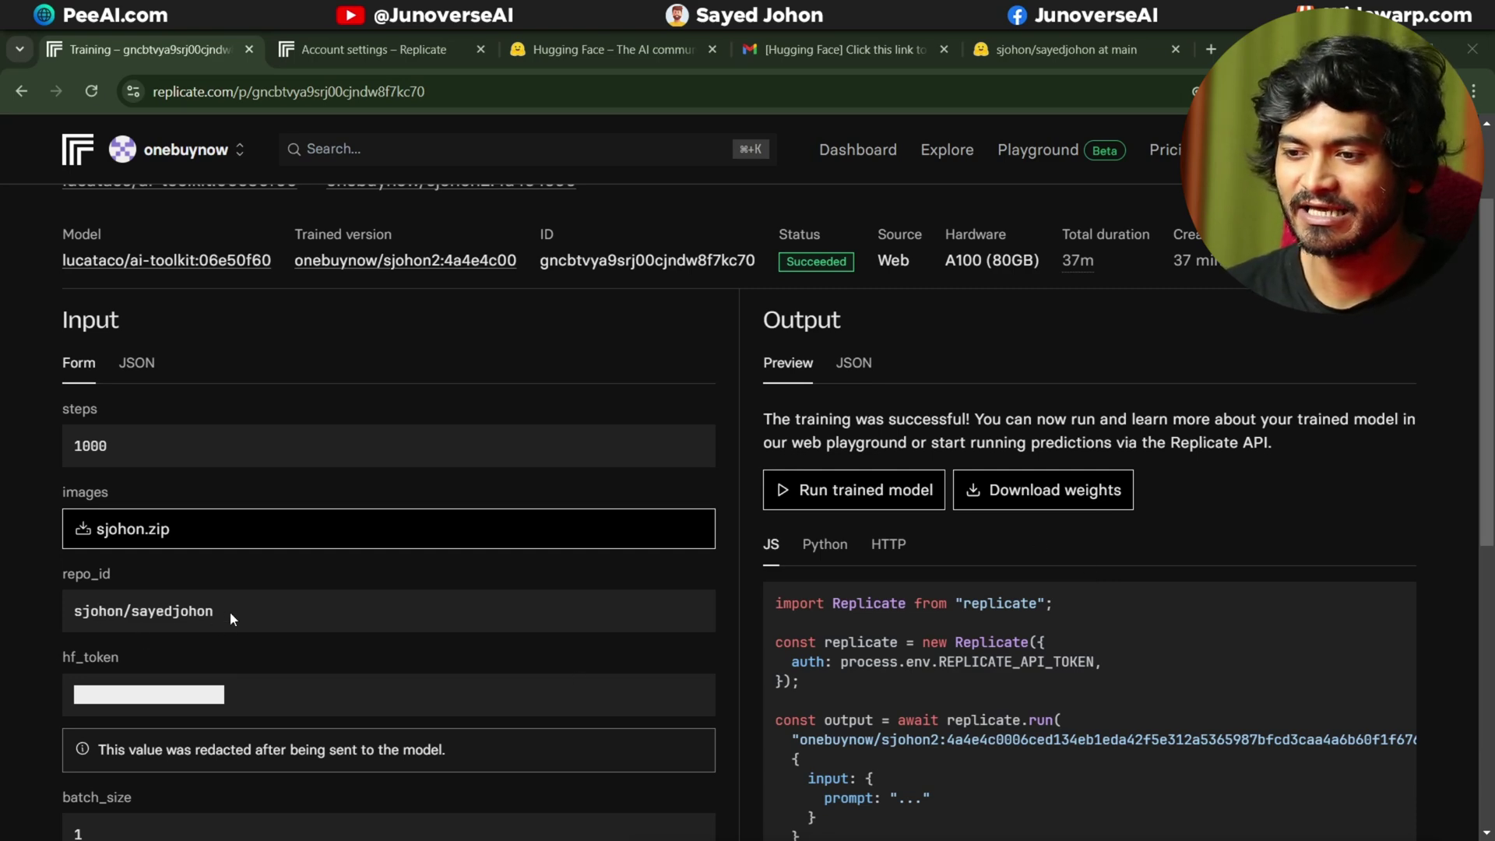
Select the Hugging Face repo_id value in the succeeded training's Input form
{"action": "left_click_drag", "start_coordinate": [231, 611], "coordinate": [106, 615]}
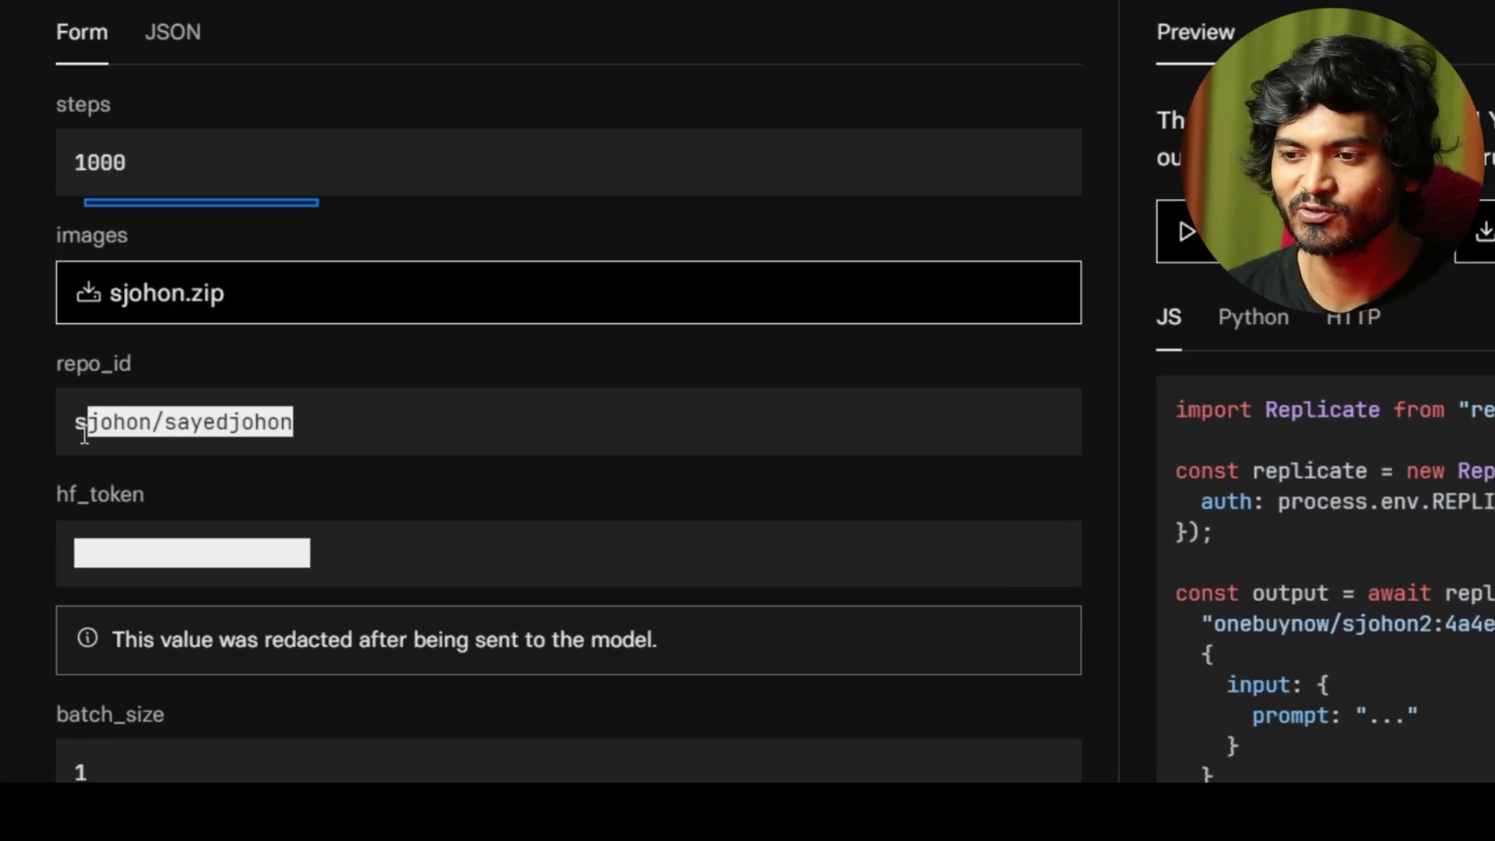
{"action": "left_click_drag", "start_coordinate": [85, 435], "coordinate": [77, 437]}
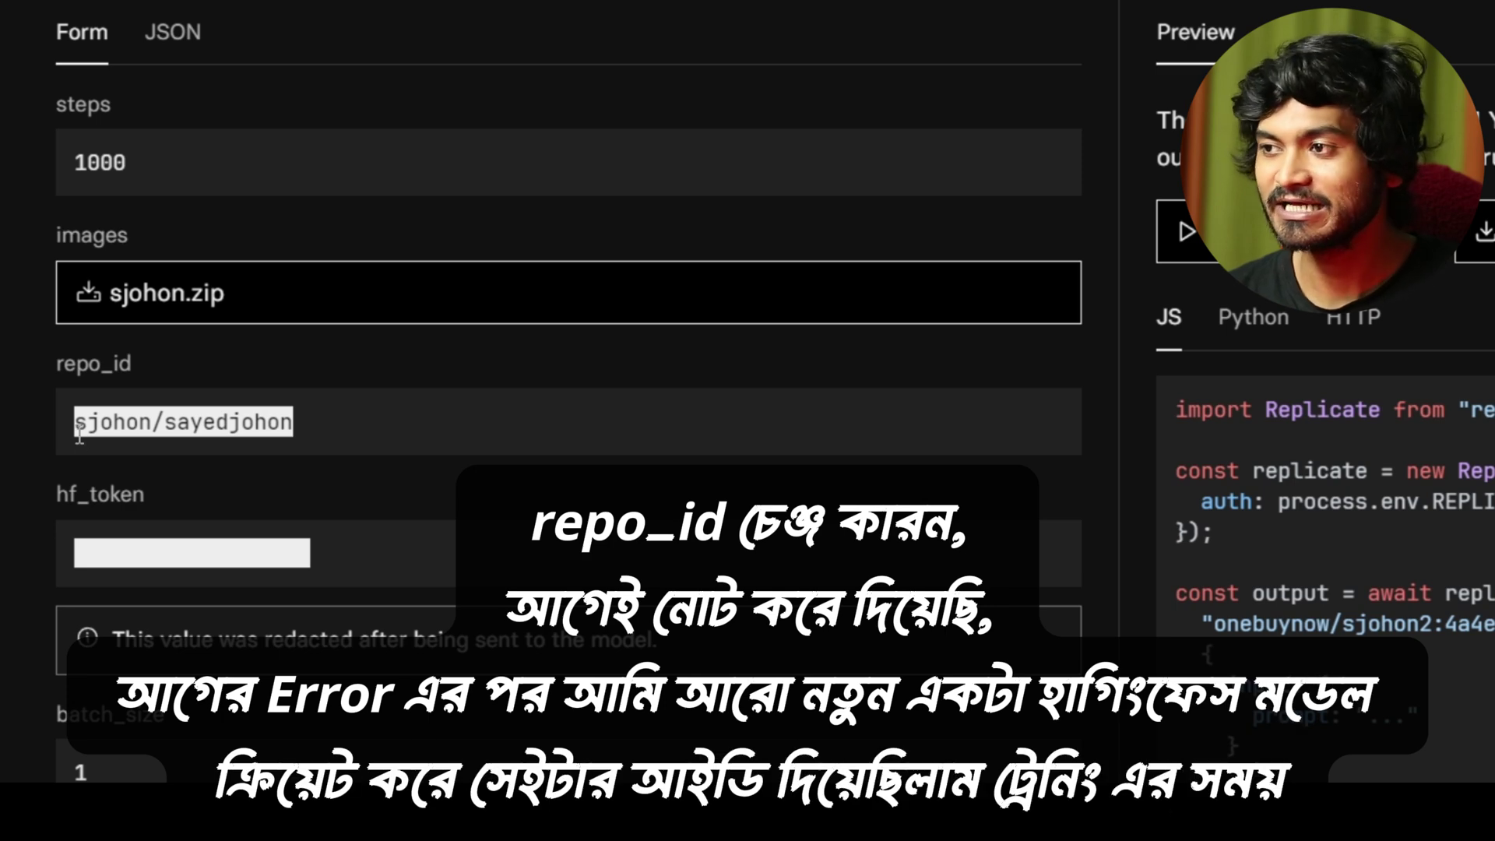
Reload the Hugging Face model repo to show flux_train_replicate.safetensors, then switch back to Replicate
{"action": "left_click", "coordinate": [623, 53]}
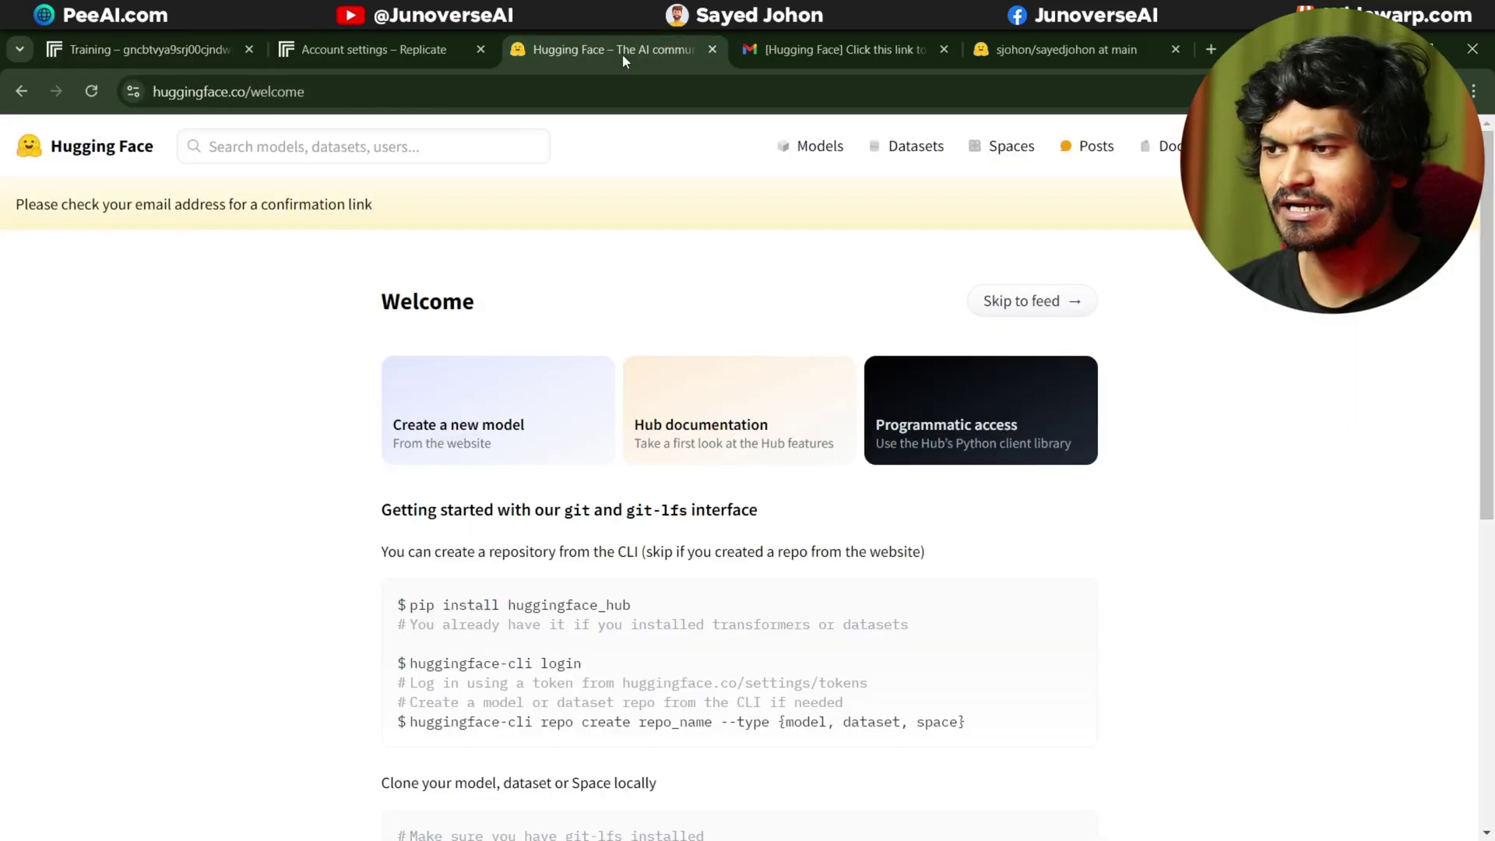
{"action": "left_click", "coordinate": [1013, 49]}
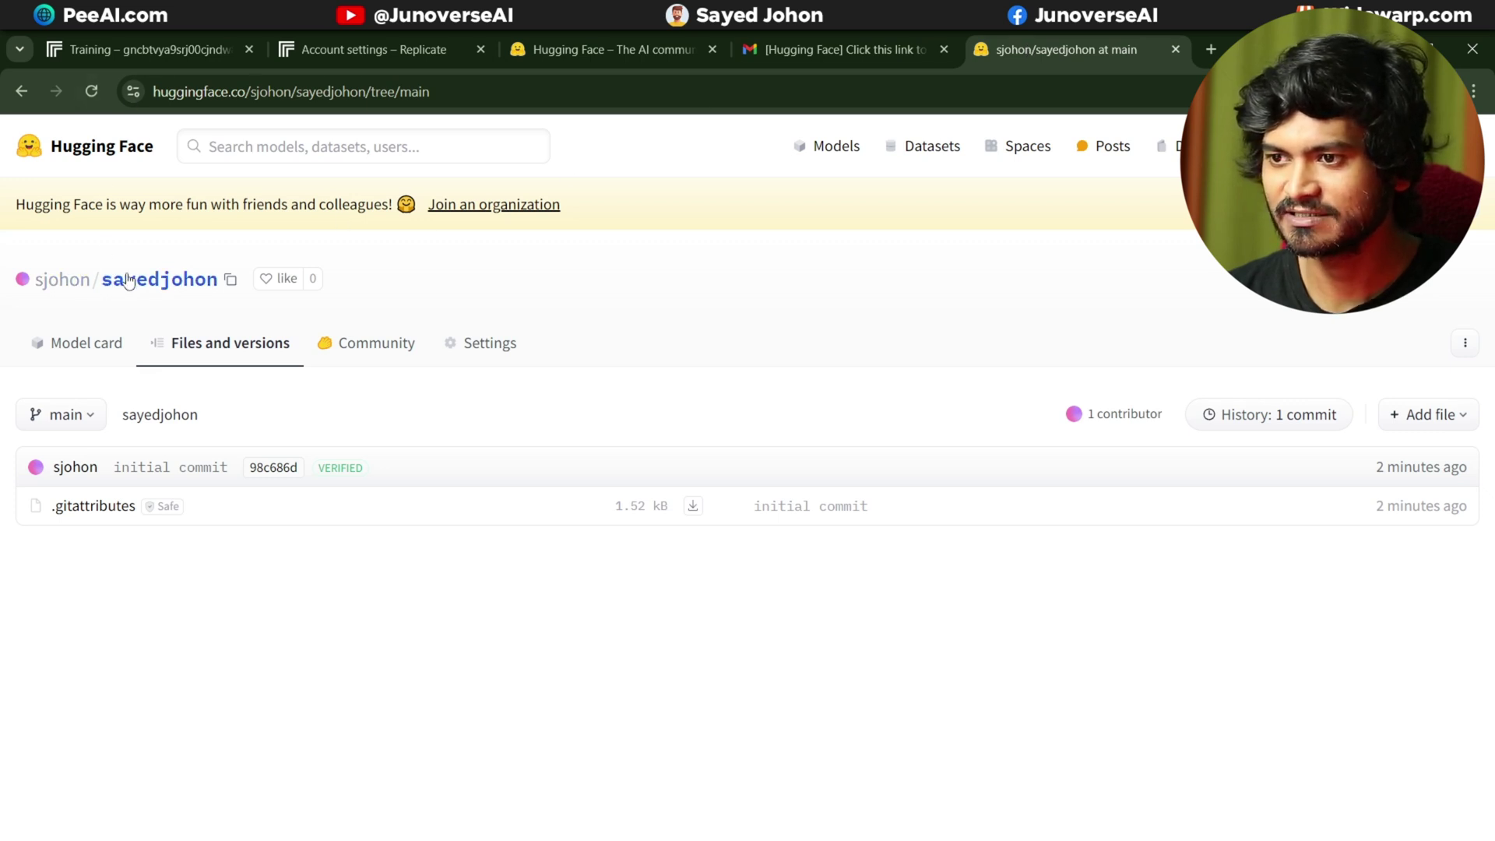
{"action": "left_click", "coordinate": [92, 91]}
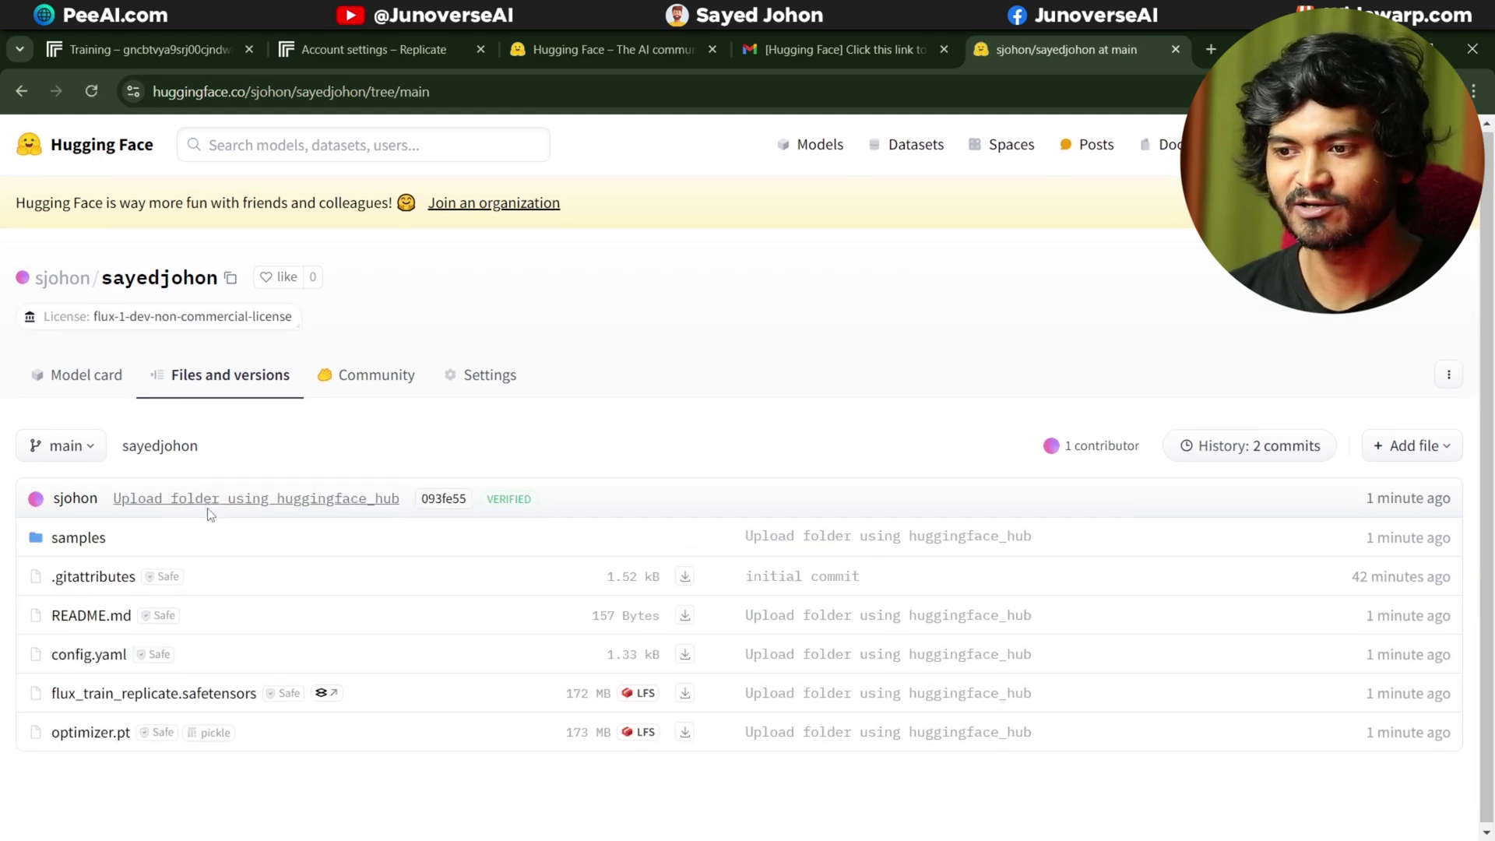
{"action": "scroll", "coordinate": [212, 526], "scroll_direction": "down", "scroll_amount": 1}
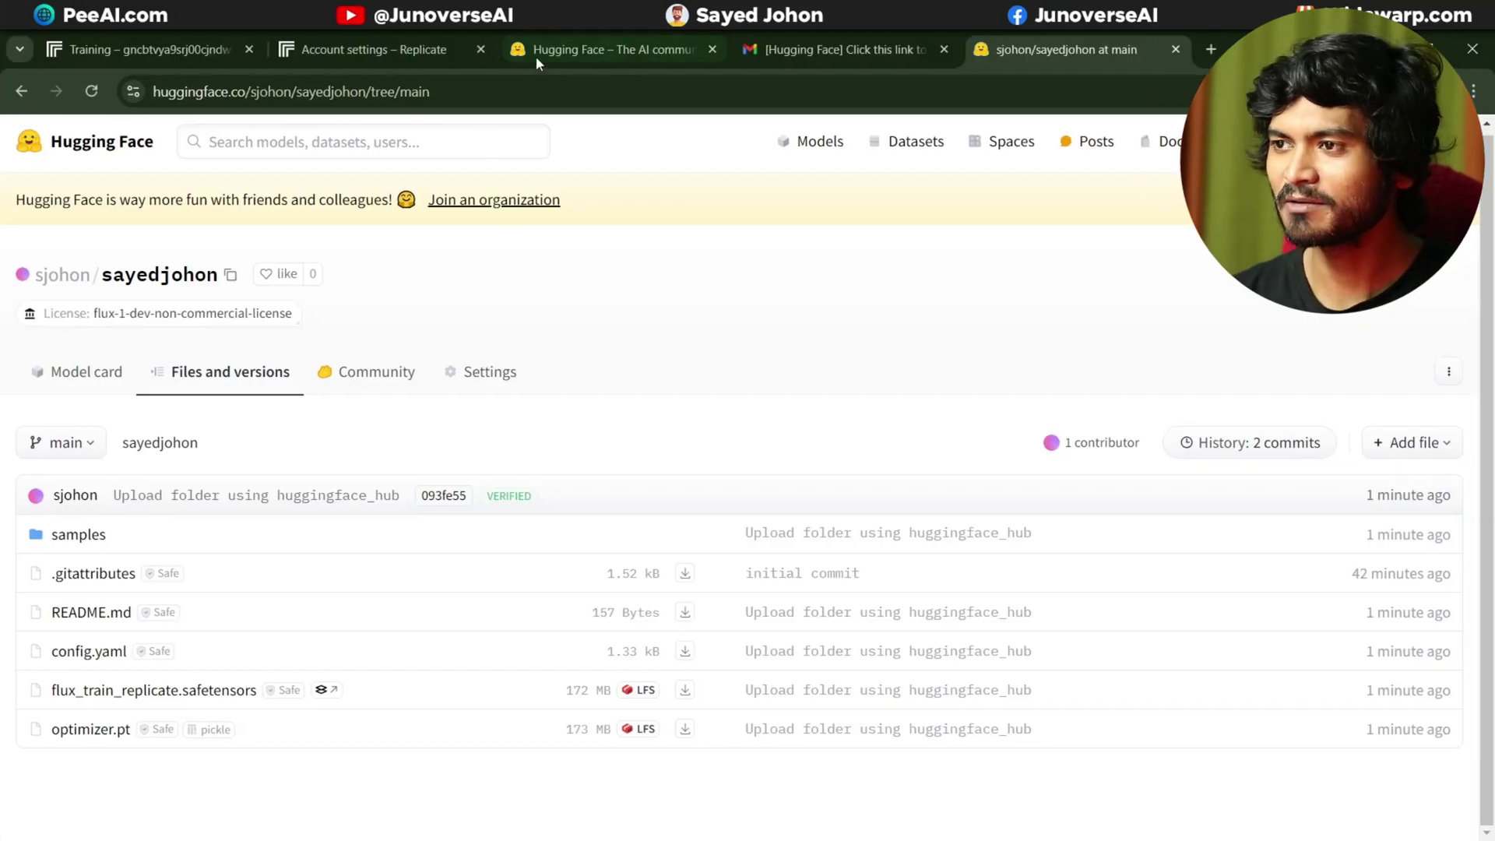
{"action": "left_click", "coordinate": [381, 54]}
Copy the repo id from the succeeded training's details page
{"action": "left_click", "coordinate": [144, 49]}
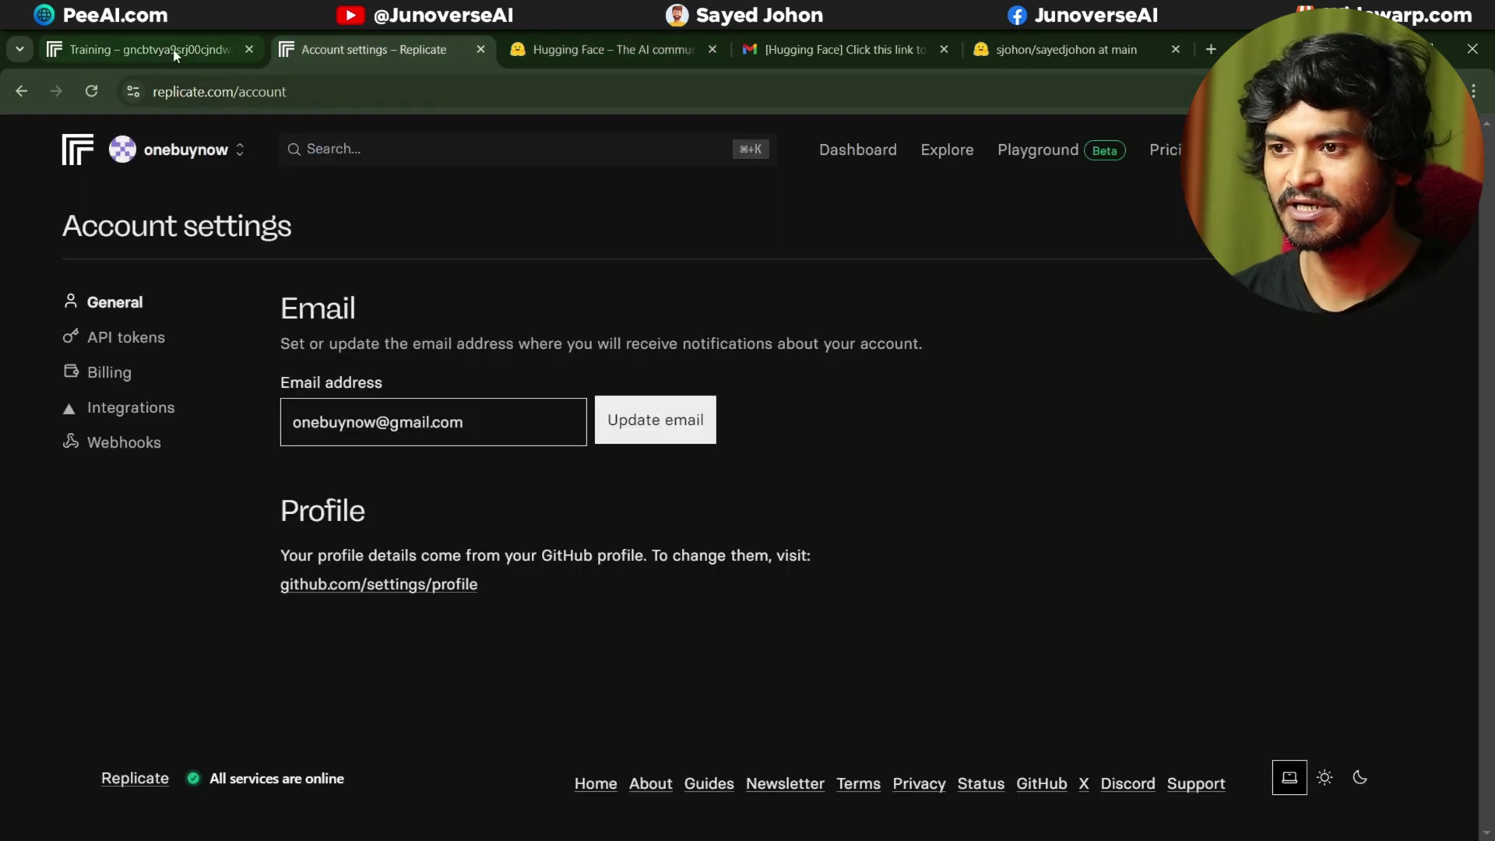
{"action": "right_click", "coordinate": [159, 614]}
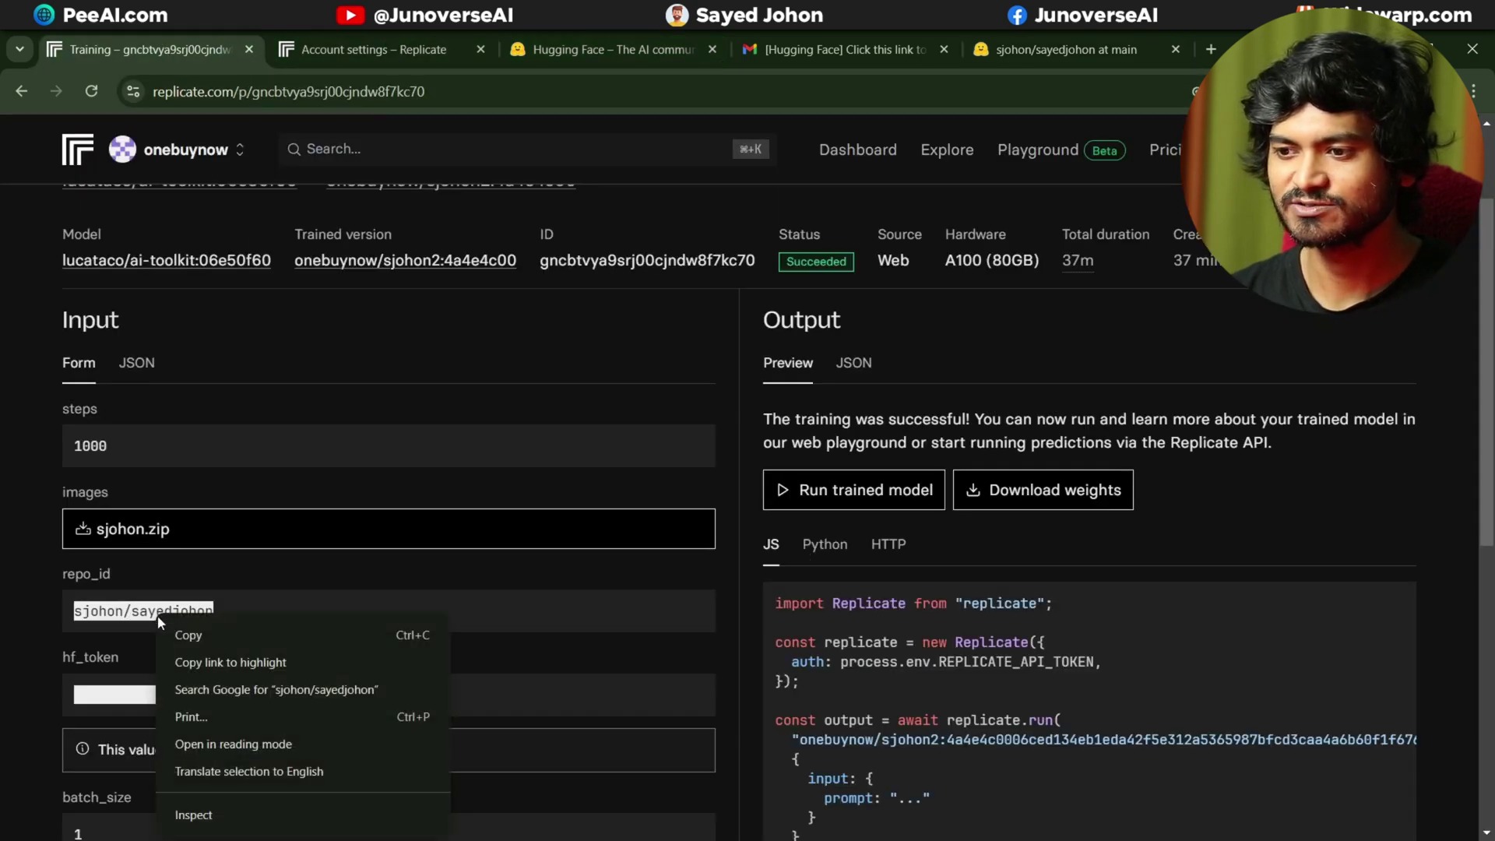
{"action": "left_click", "coordinate": [185, 632]}
{"action": "scroll", "coordinate": [309, 571], "scroll_direction": "up", "scroll_amount": 2}
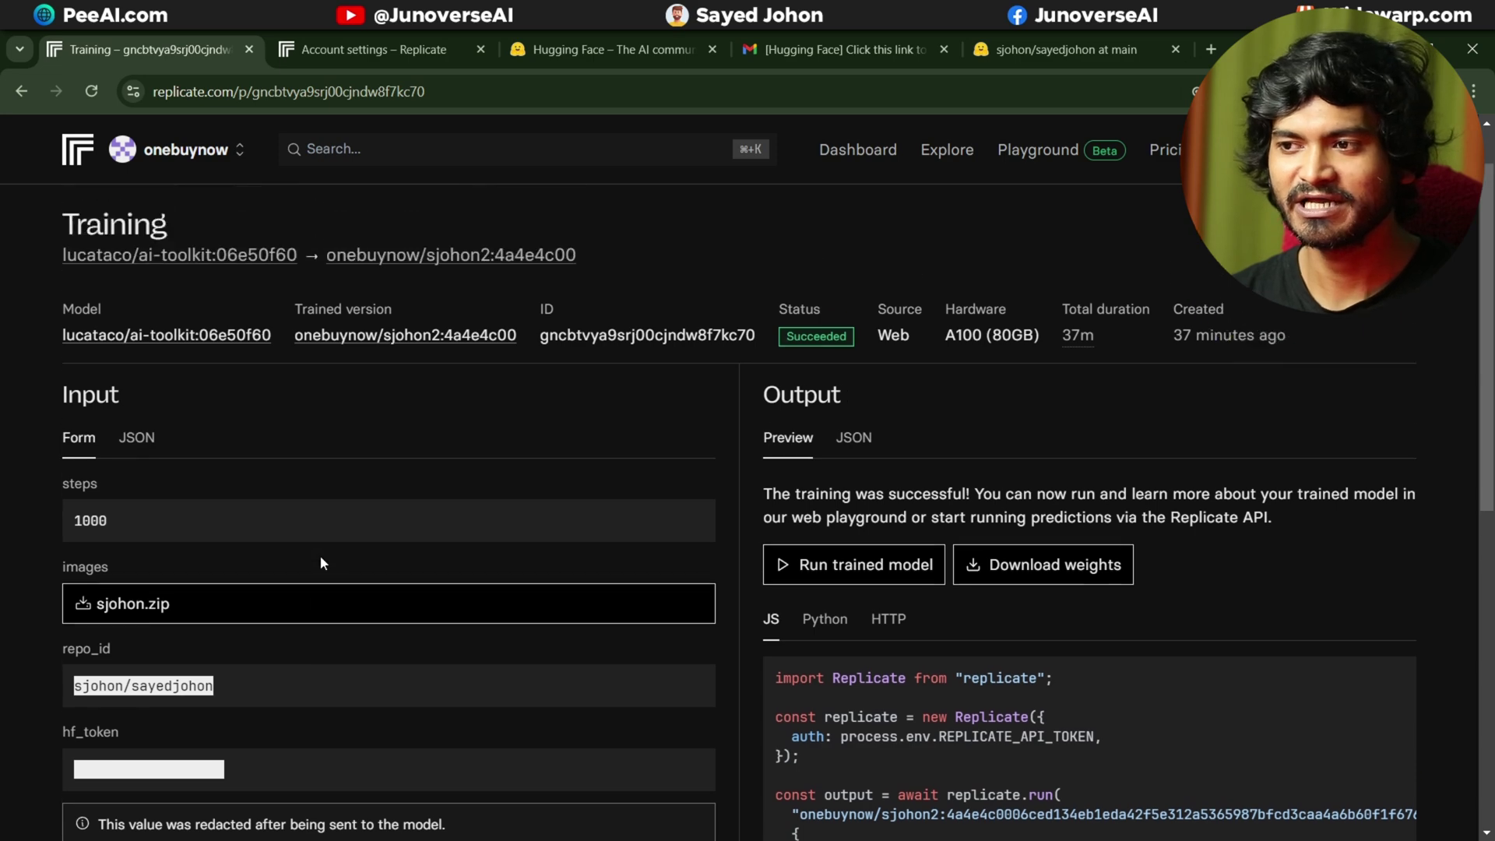
Open the dashboard in a new tab and search through to lucataco's flux-dev-lora model page
{"action": "middle_click", "coordinate": [78, 148]}
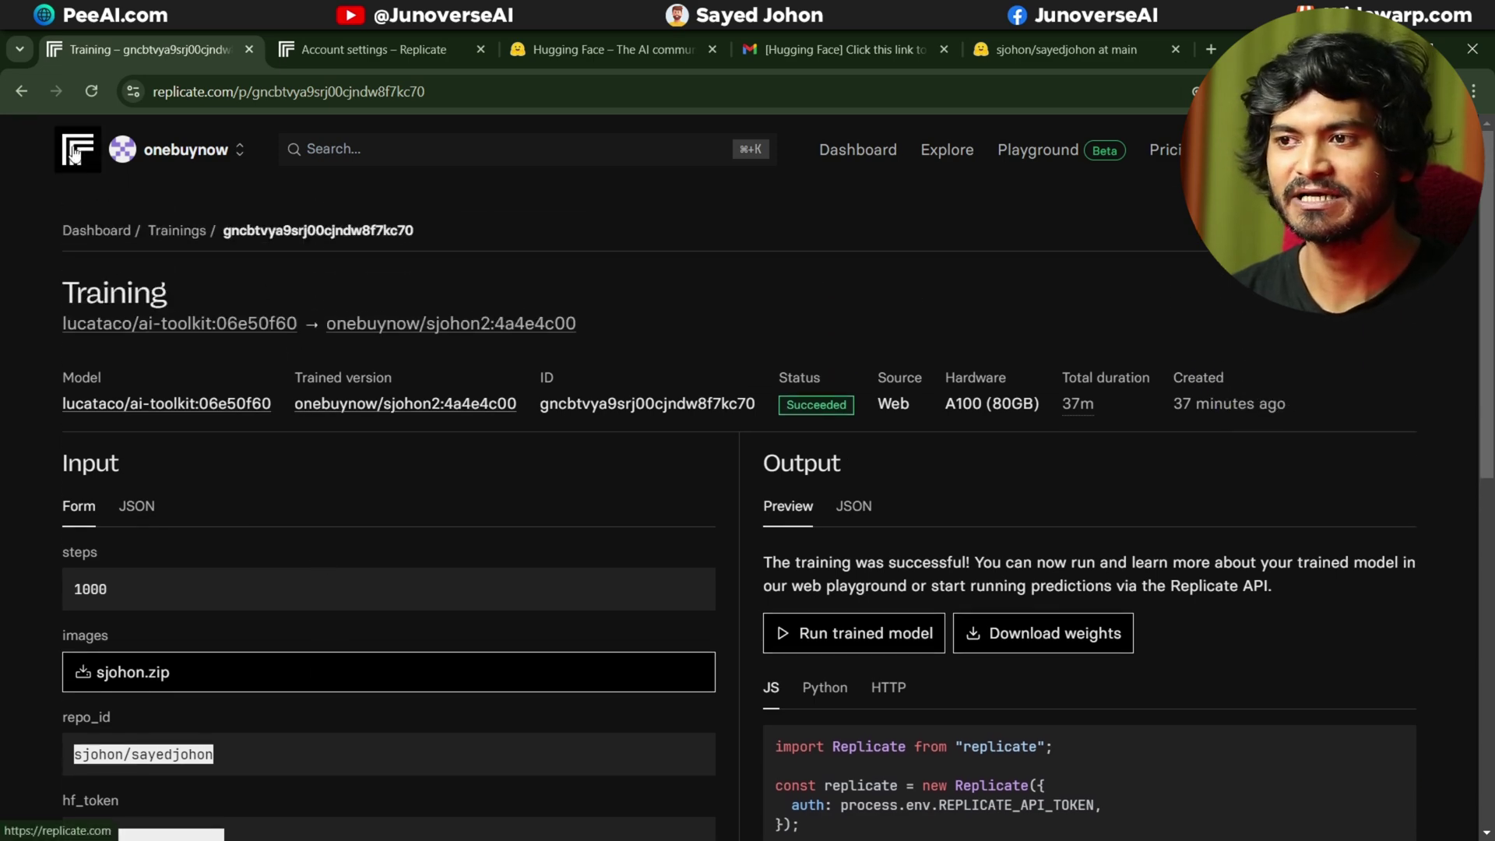
{"action": "left_click", "coordinate": [319, 50]}
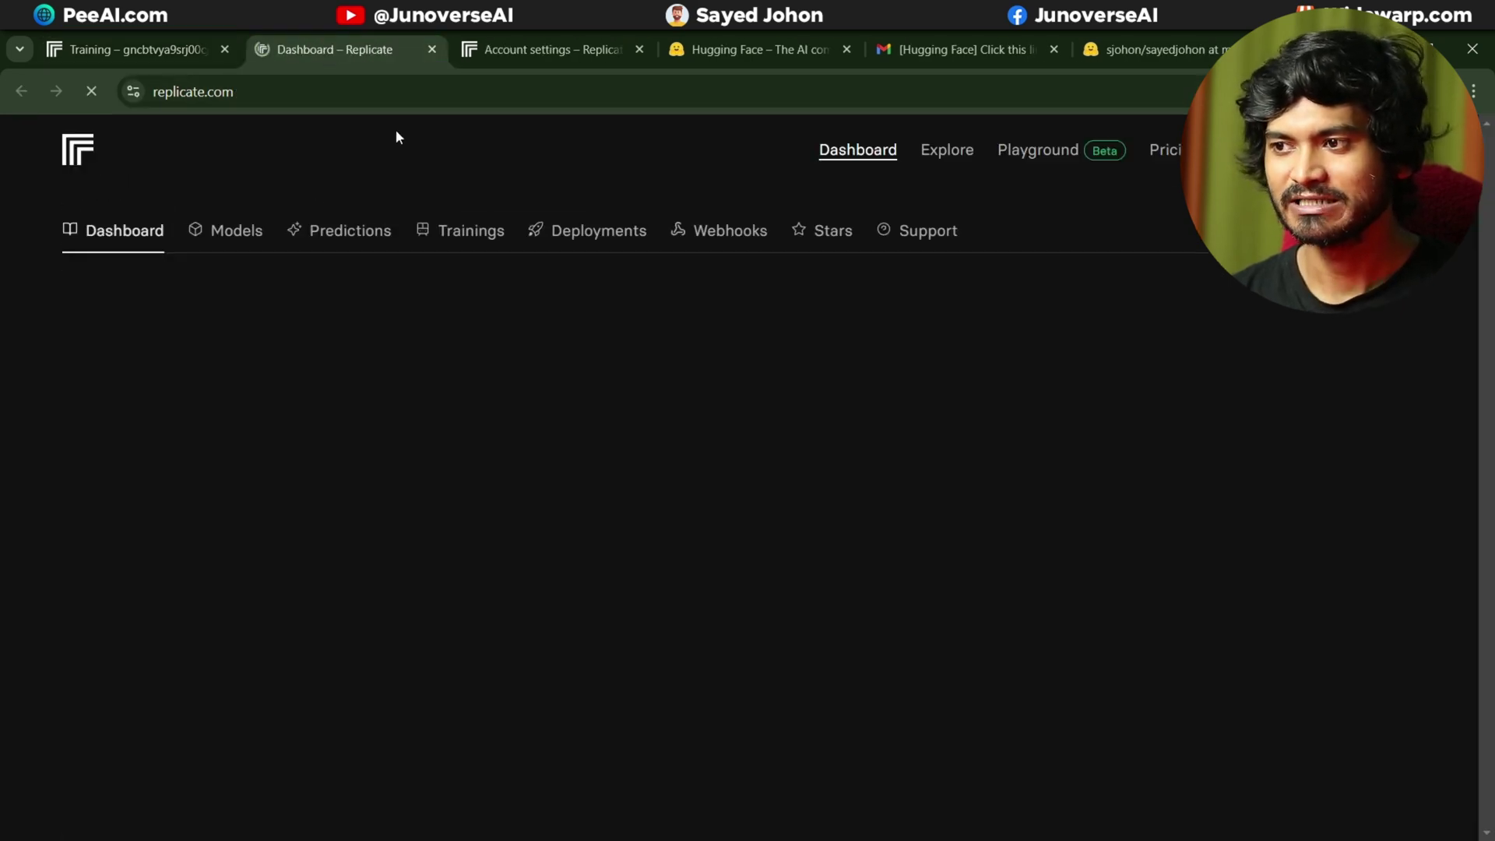
{"action": "left_click", "coordinate": [479, 153]}
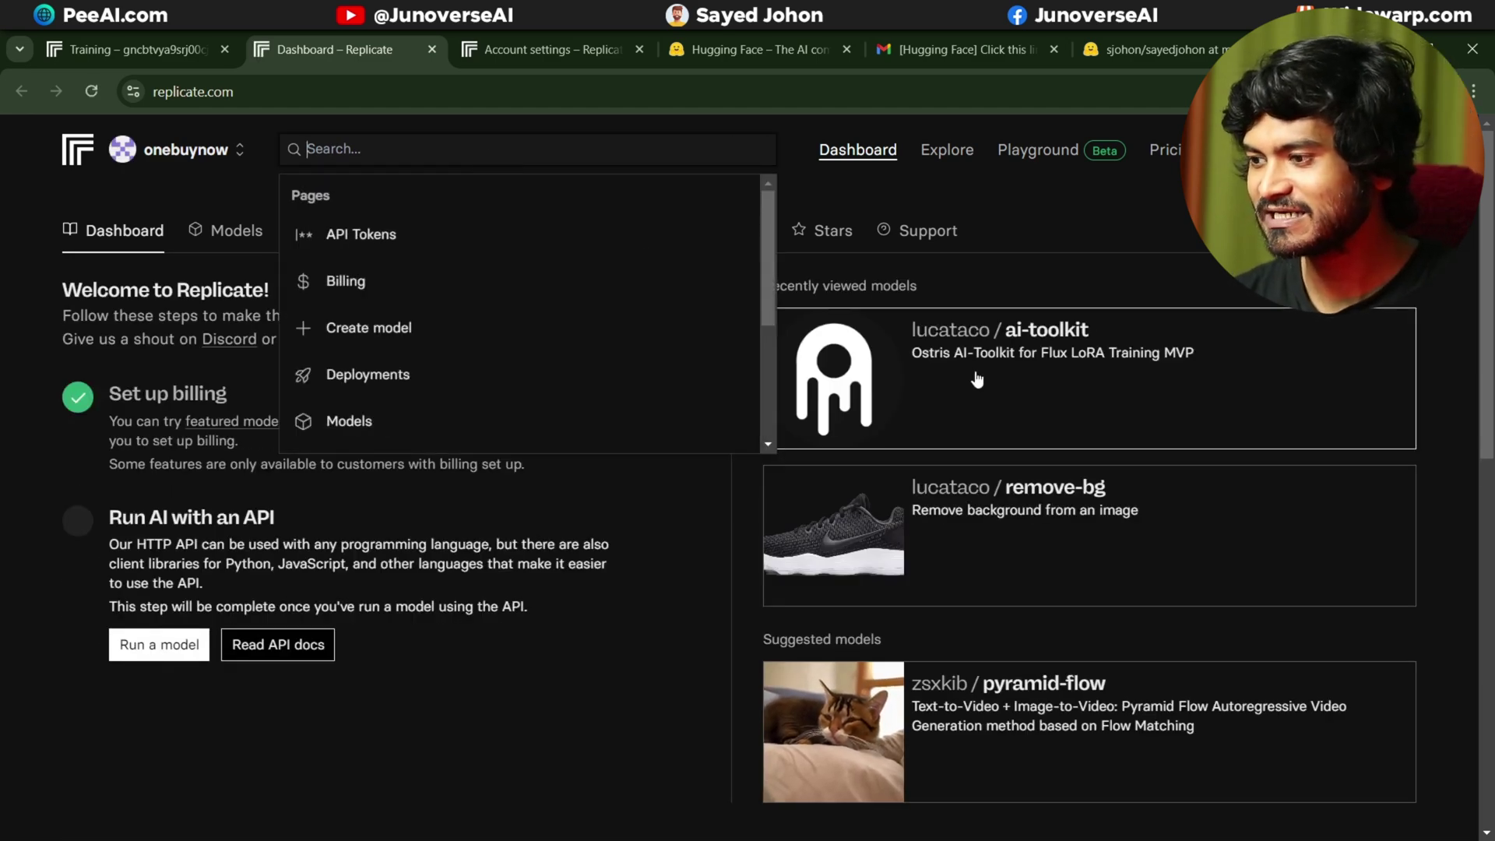
{"action": "left_click", "coordinate": [935, 357]}
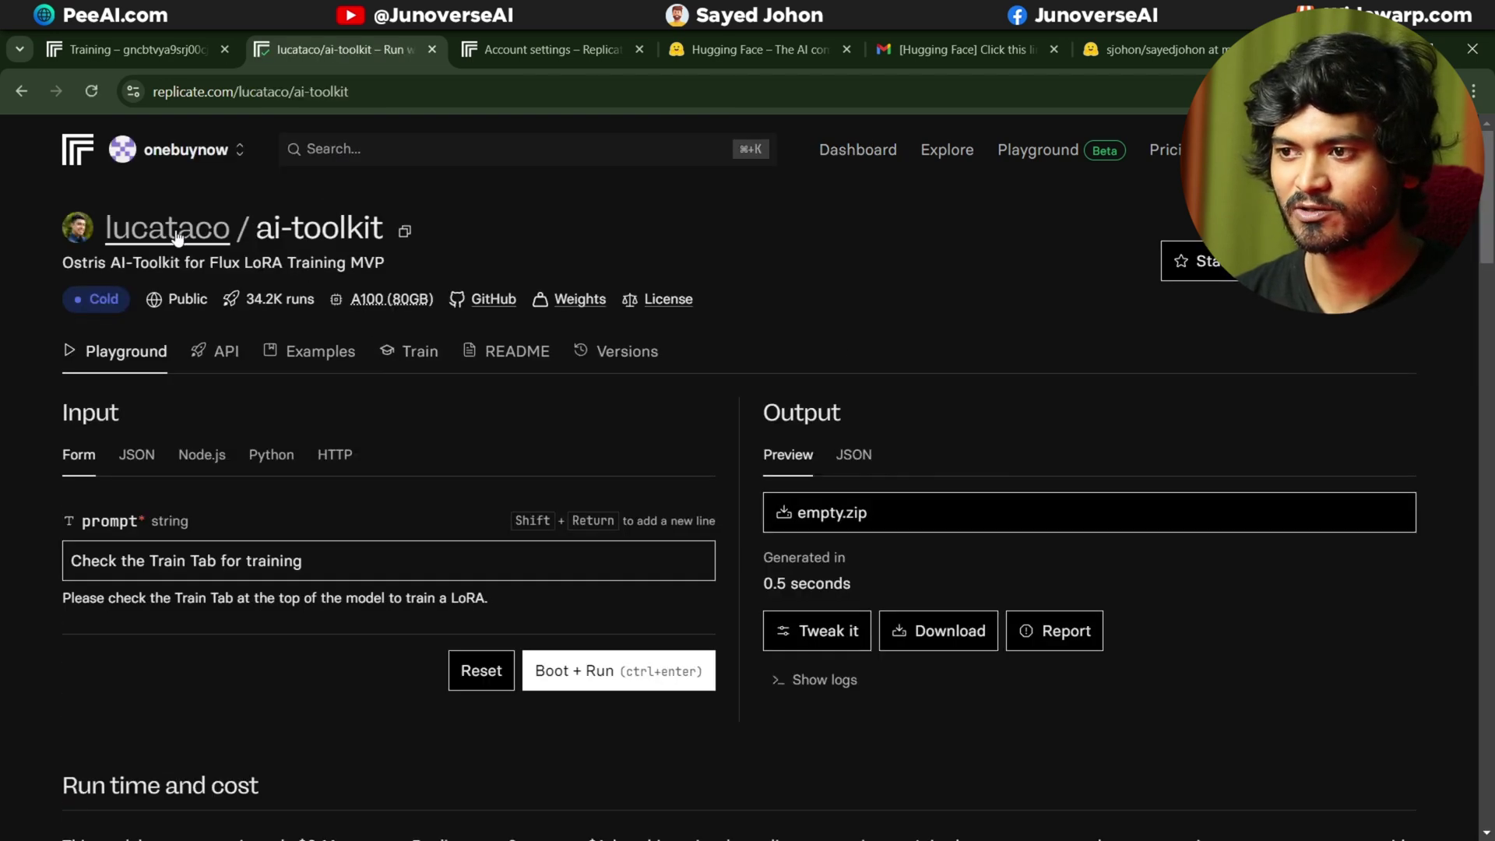
{"action": "left_click", "coordinate": [344, 151]}
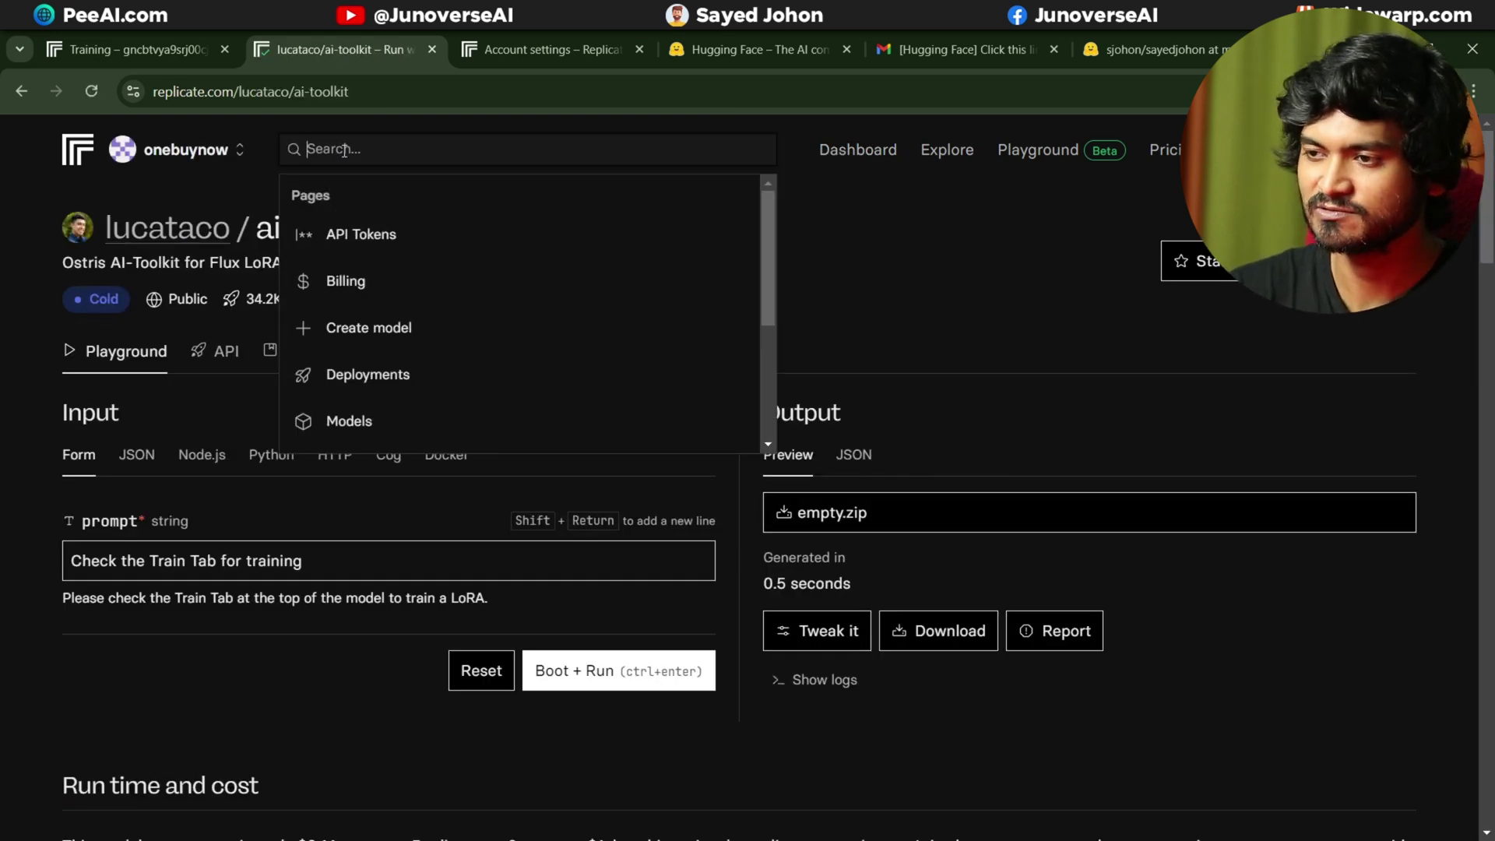
{"action": "type", "text": "luca"}
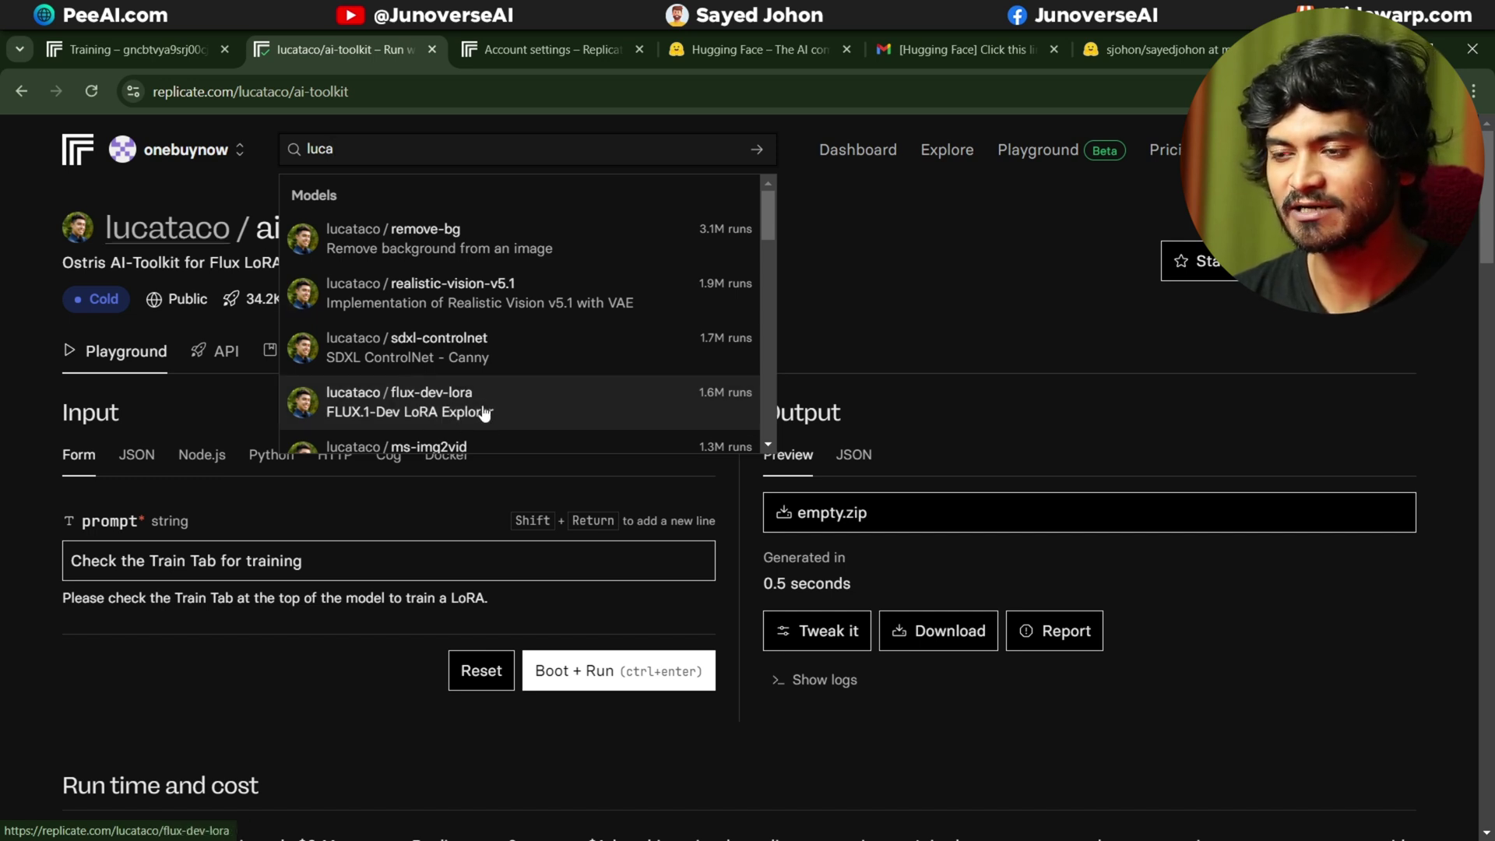
{"action": "left_click", "coordinate": [193, 239]}
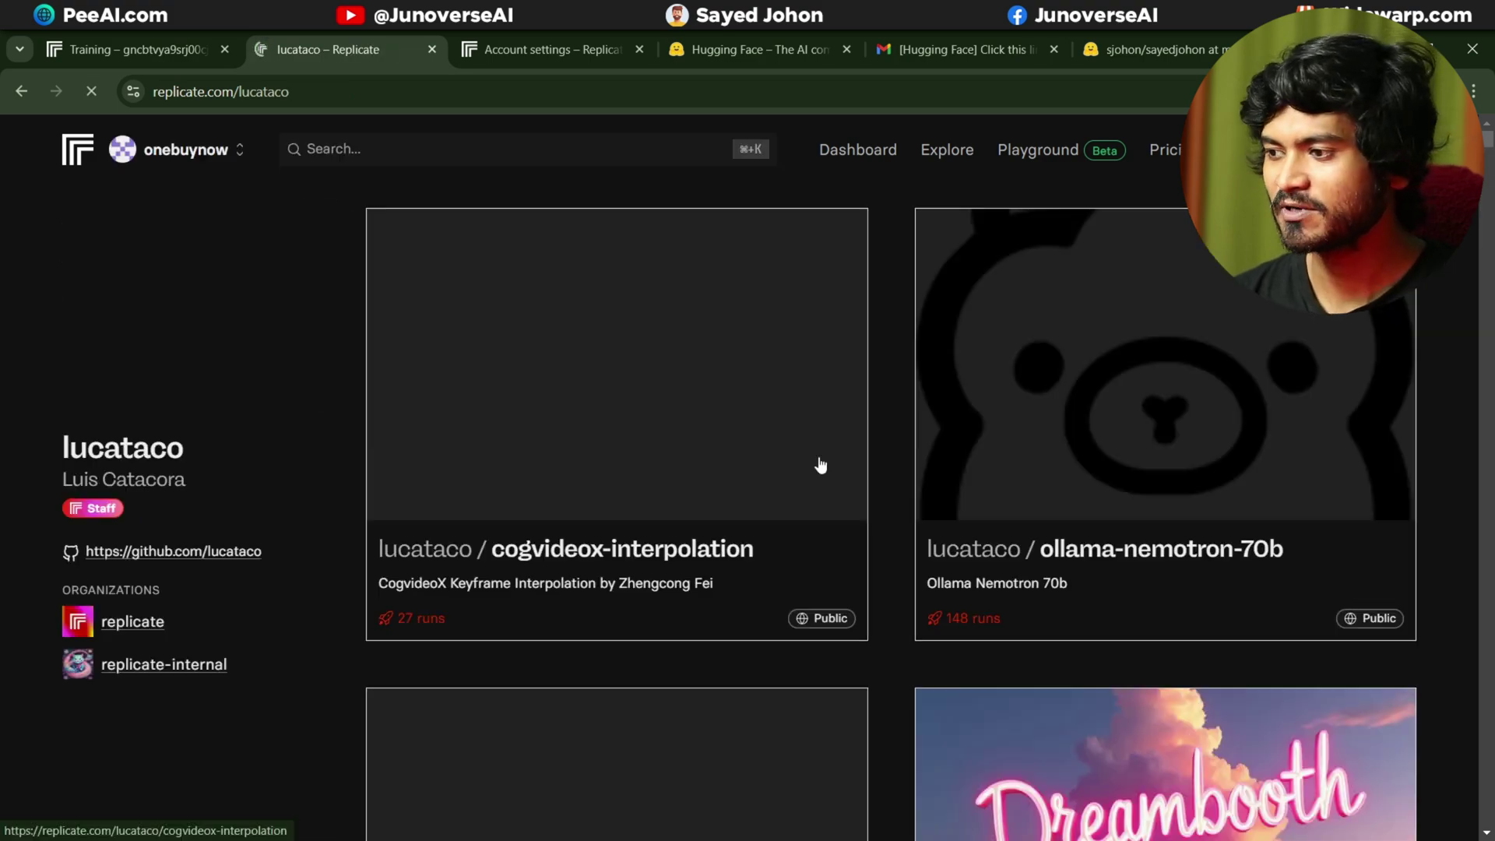
{"action": "scroll", "coordinate": [820, 465], "scroll_direction": "down", "scroll_amount": 2}
{"action": "scroll", "coordinate": [820, 466], "scroll_direction": "down", "scroll_amount": 15}
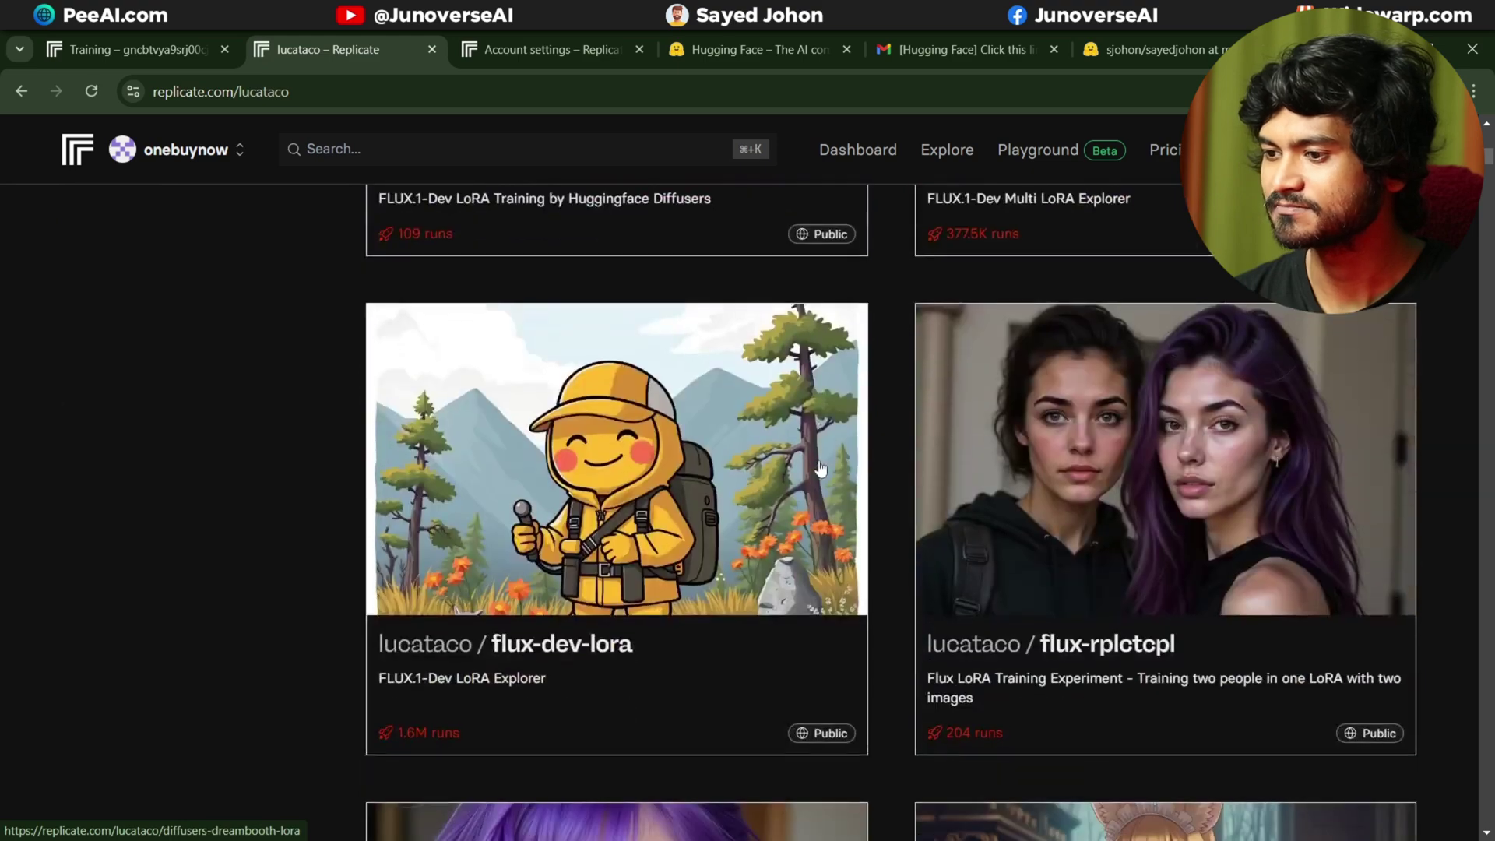
{"action": "left_click", "coordinate": [562, 651]}
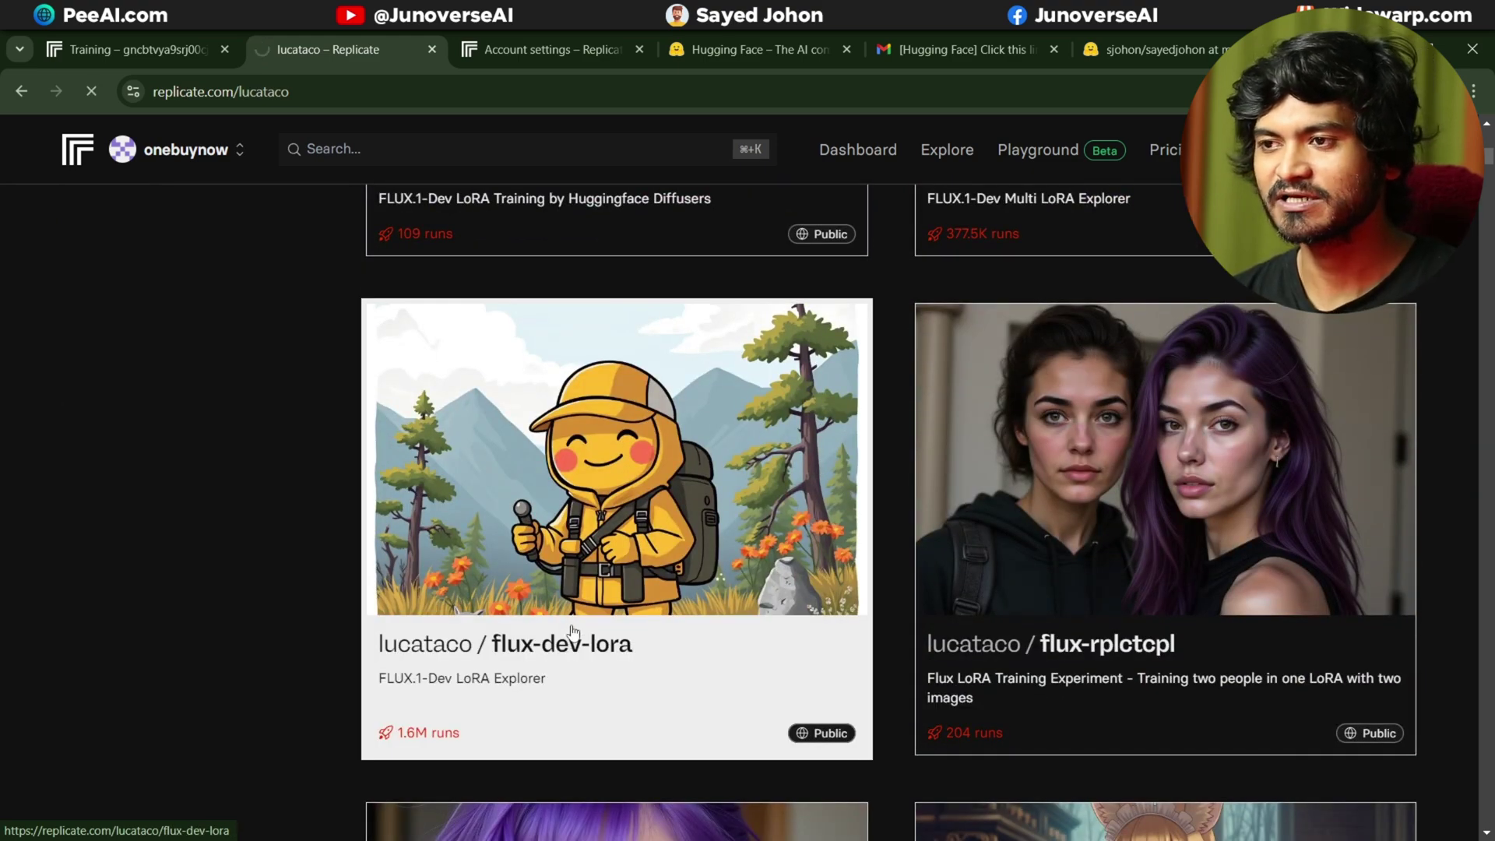
Replace hf_lora with the trained LoRA's repo id and set lora_scale to 0.97
{"action": "scroll", "coordinate": [291, 419], "scroll_direction": "down", "scroll_amount": 4}
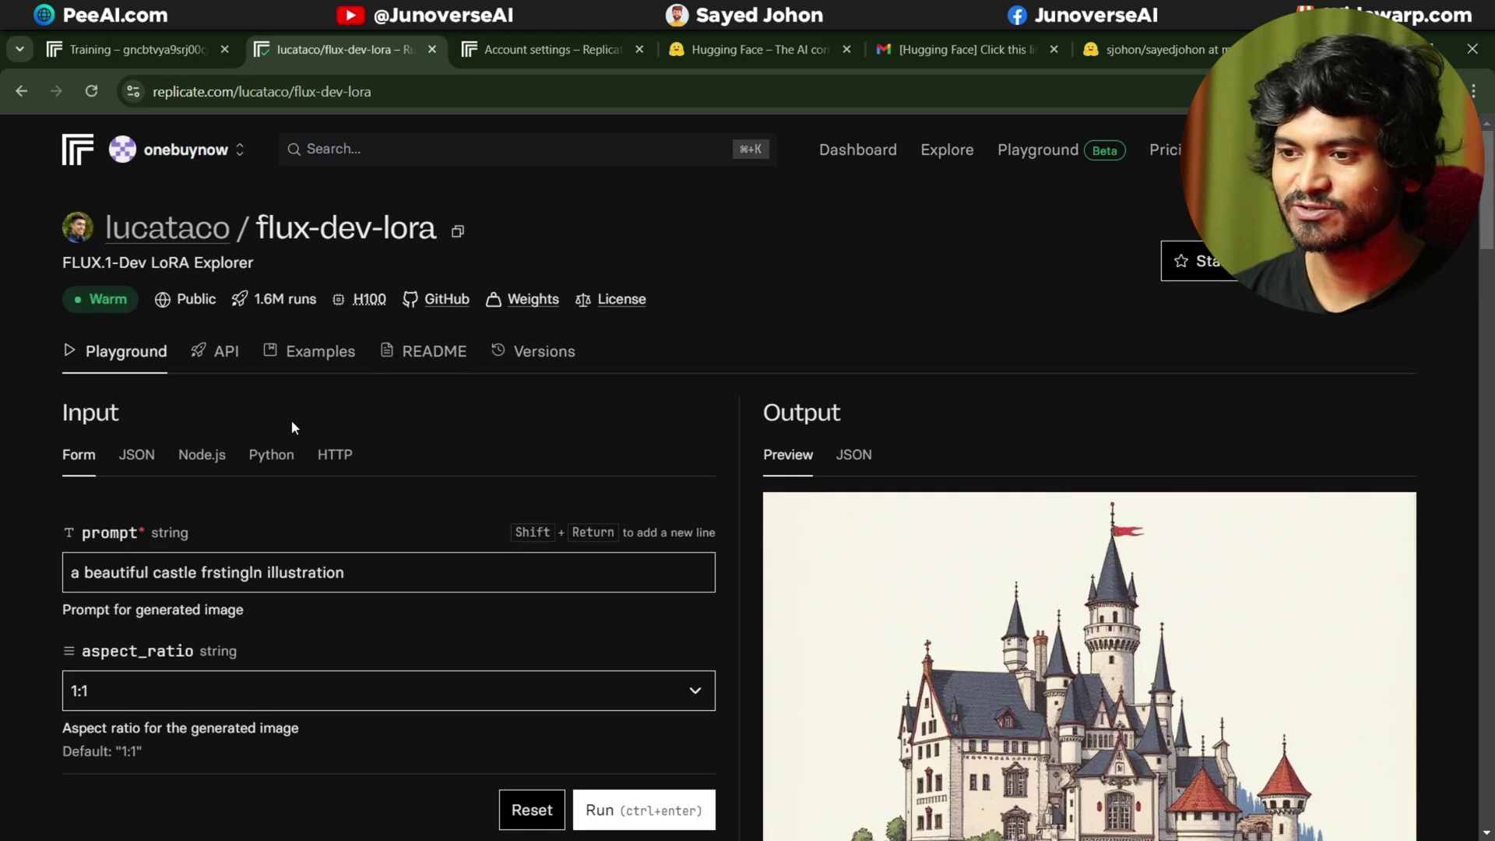
{"action": "scroll", "coordinate": [253, 426], "scroll_direction": "down", "scroll_amount": 10}
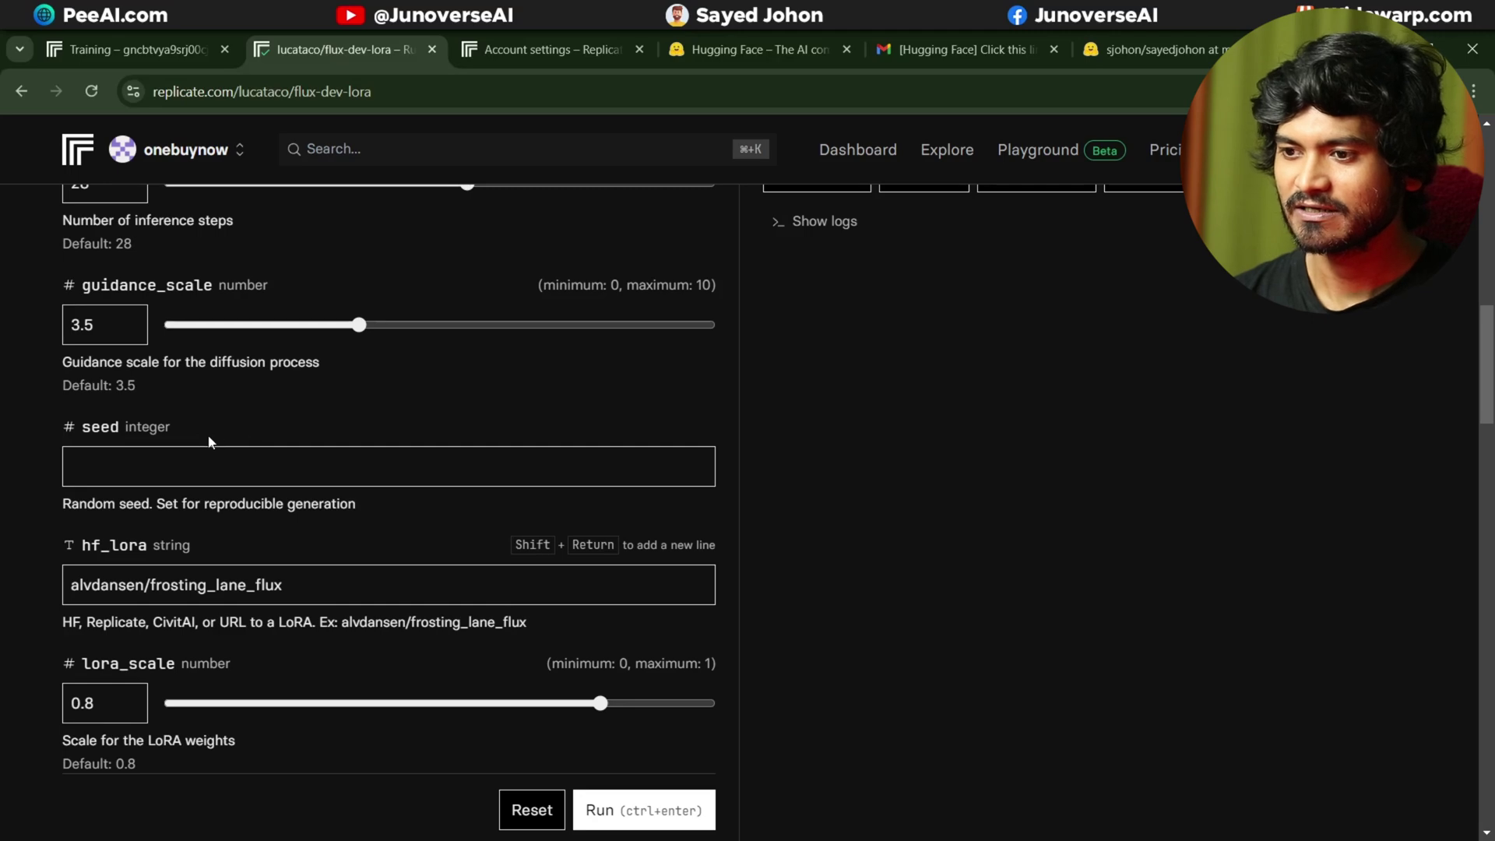
{"action": "scroll", "coordinate": [208, 441], "scroll_direction": "down", "scroll_amount": 1}
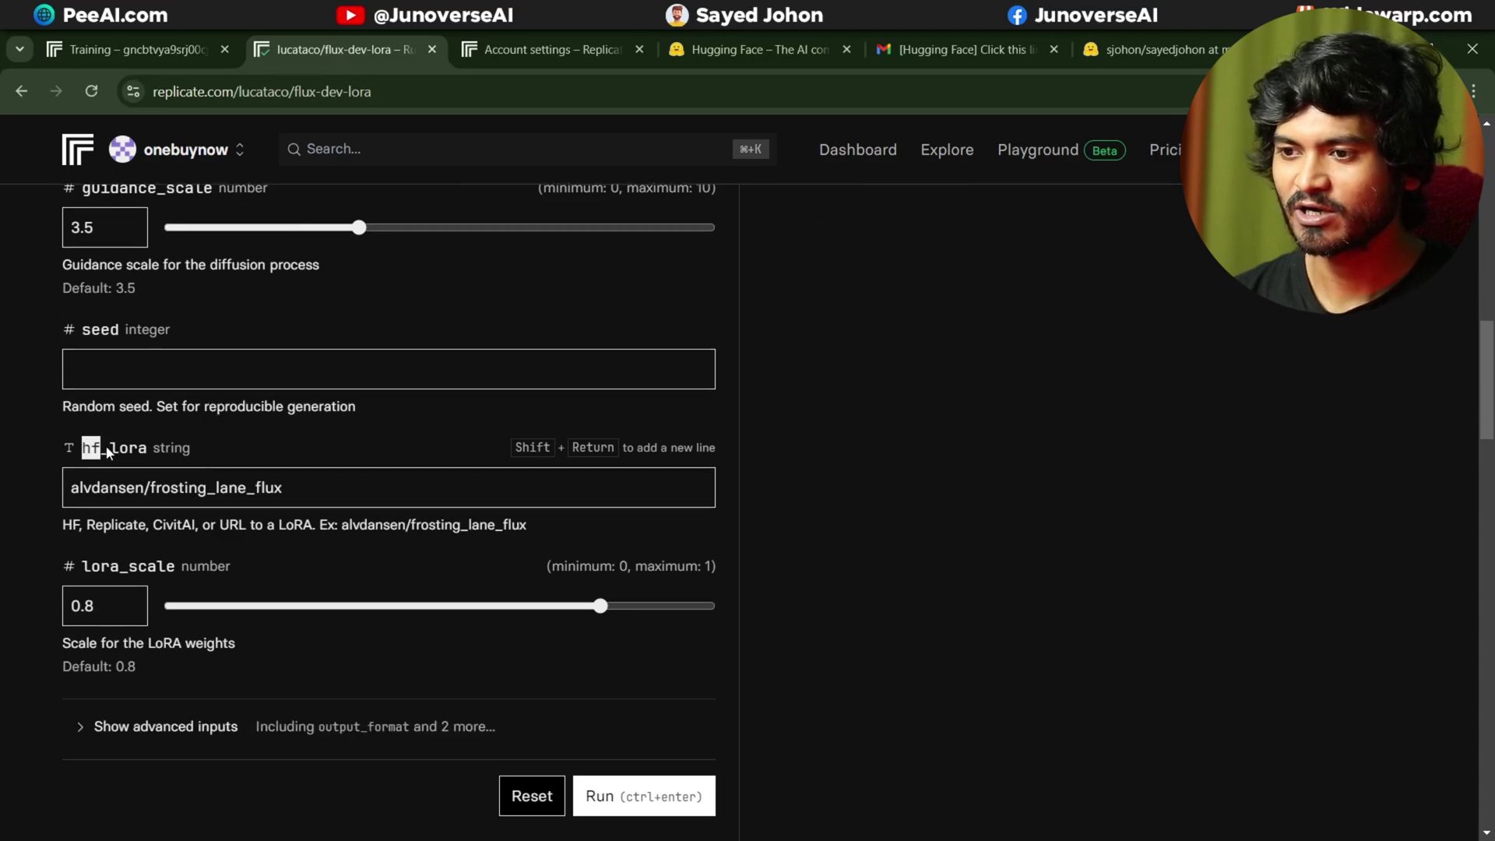
{"action": "mouse_move", "coordinate": [109, 451]}
{"action": "left_mouse_down"}
{"action": "mouse_move", "coordinate": [147, 447]}
{"action": "mouse_move", "coordinate": [113, 453]}
{"action": "left_mouse_up"}
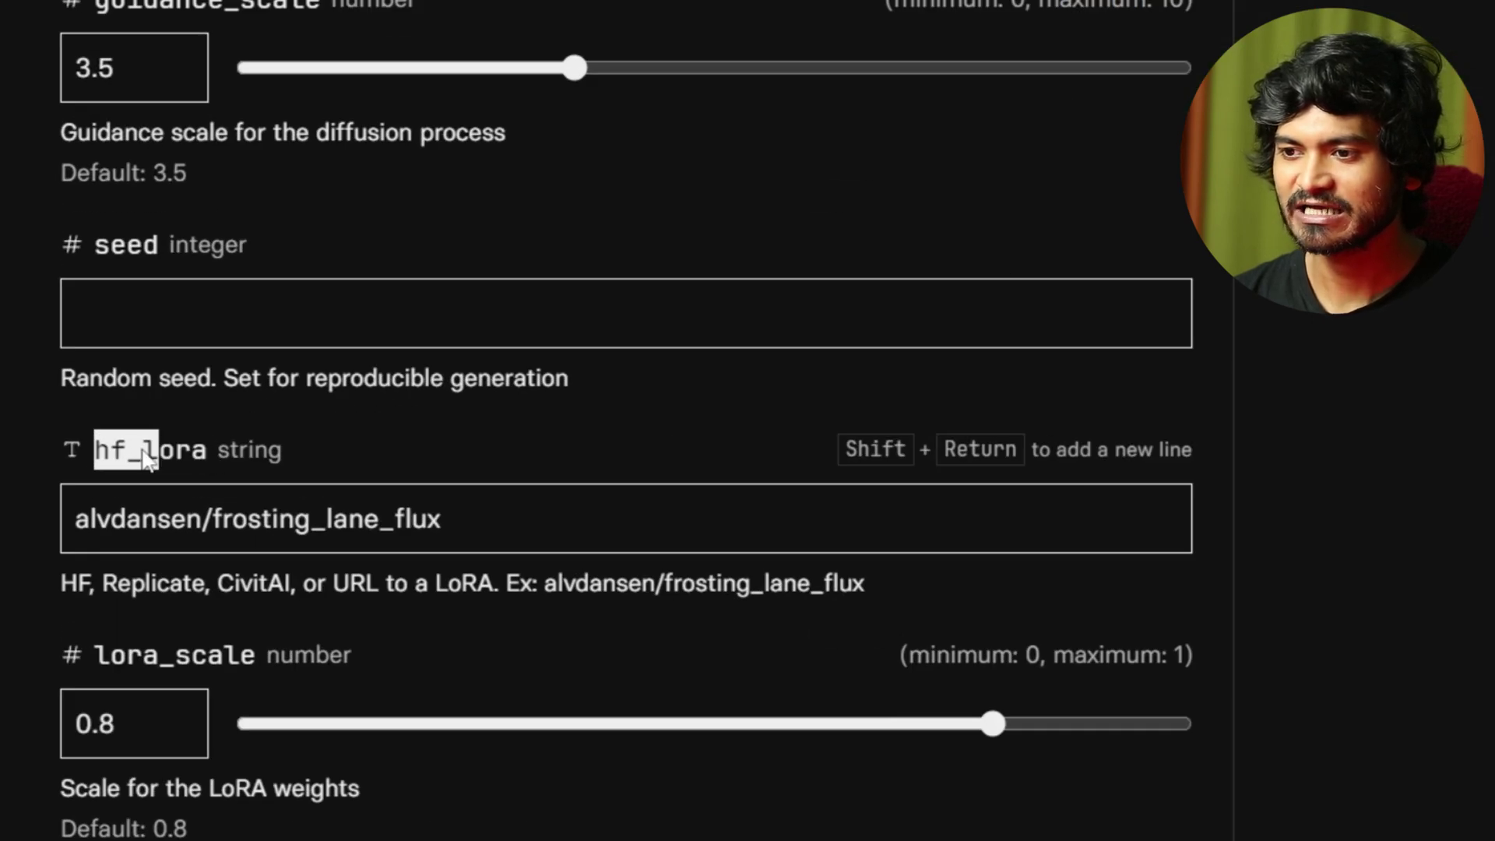
{"action": "left_click", "coordinate": [305, 517]}
{"action": "triple_click", "coordinate": [415, 529]}
{"action": "key", "text": "BackSpace"}
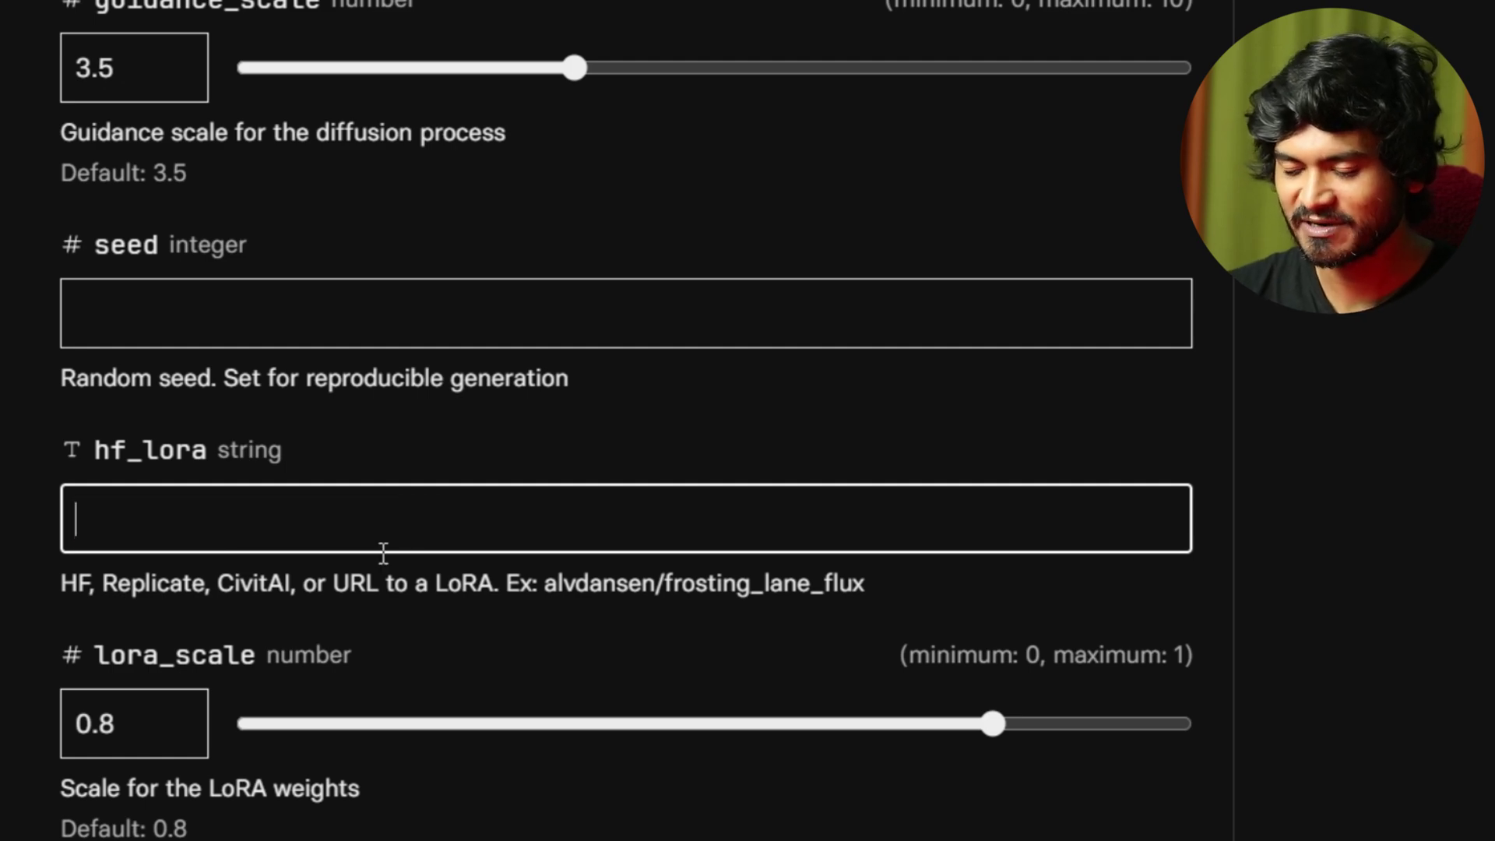
{"action": "key", "text": "ctrl+v"}
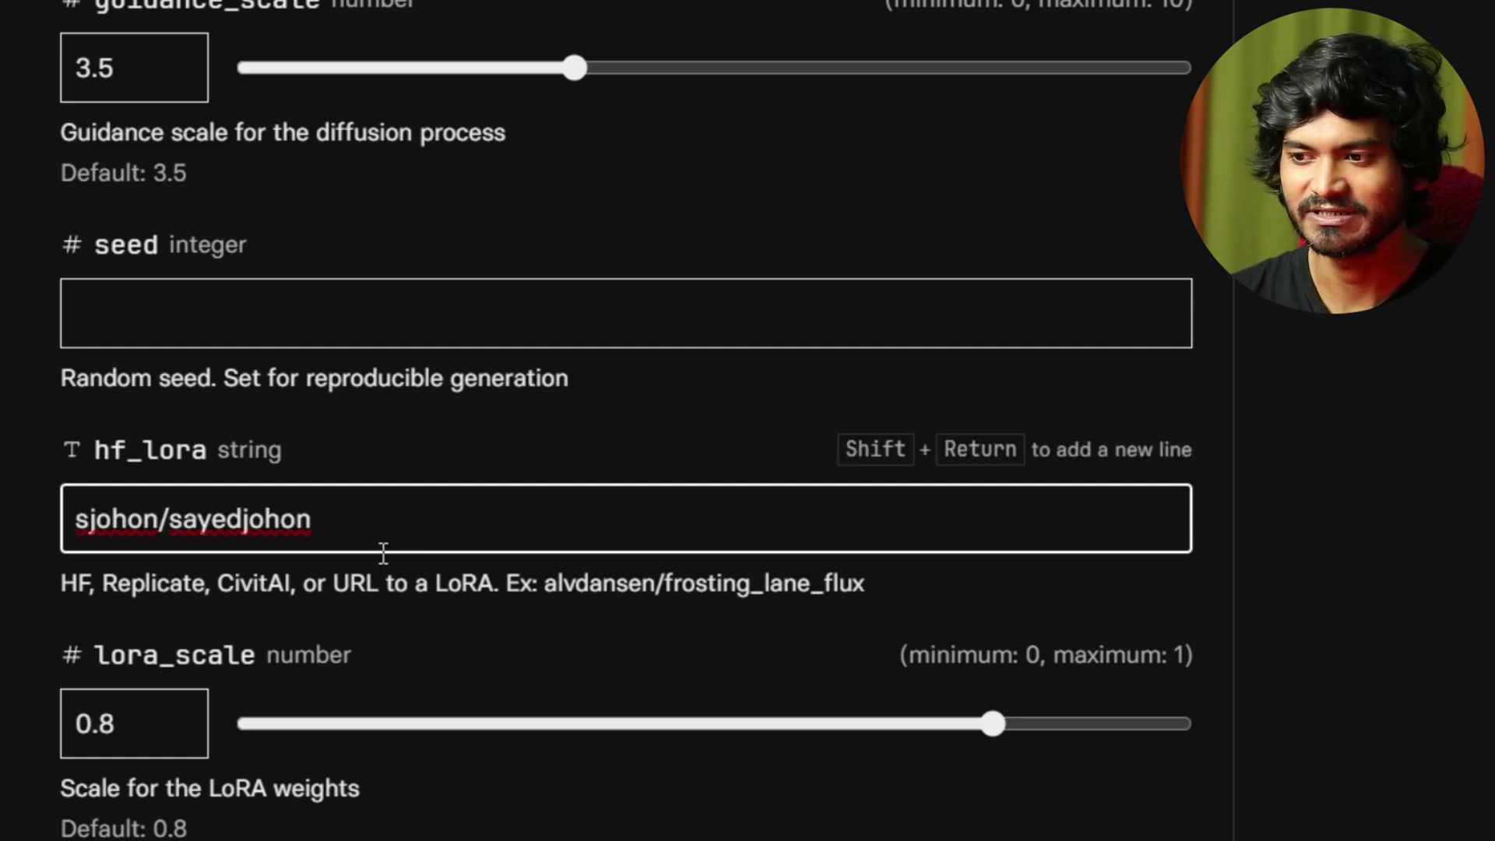
{"action": "left_click", "coordinate": [17, 573]}
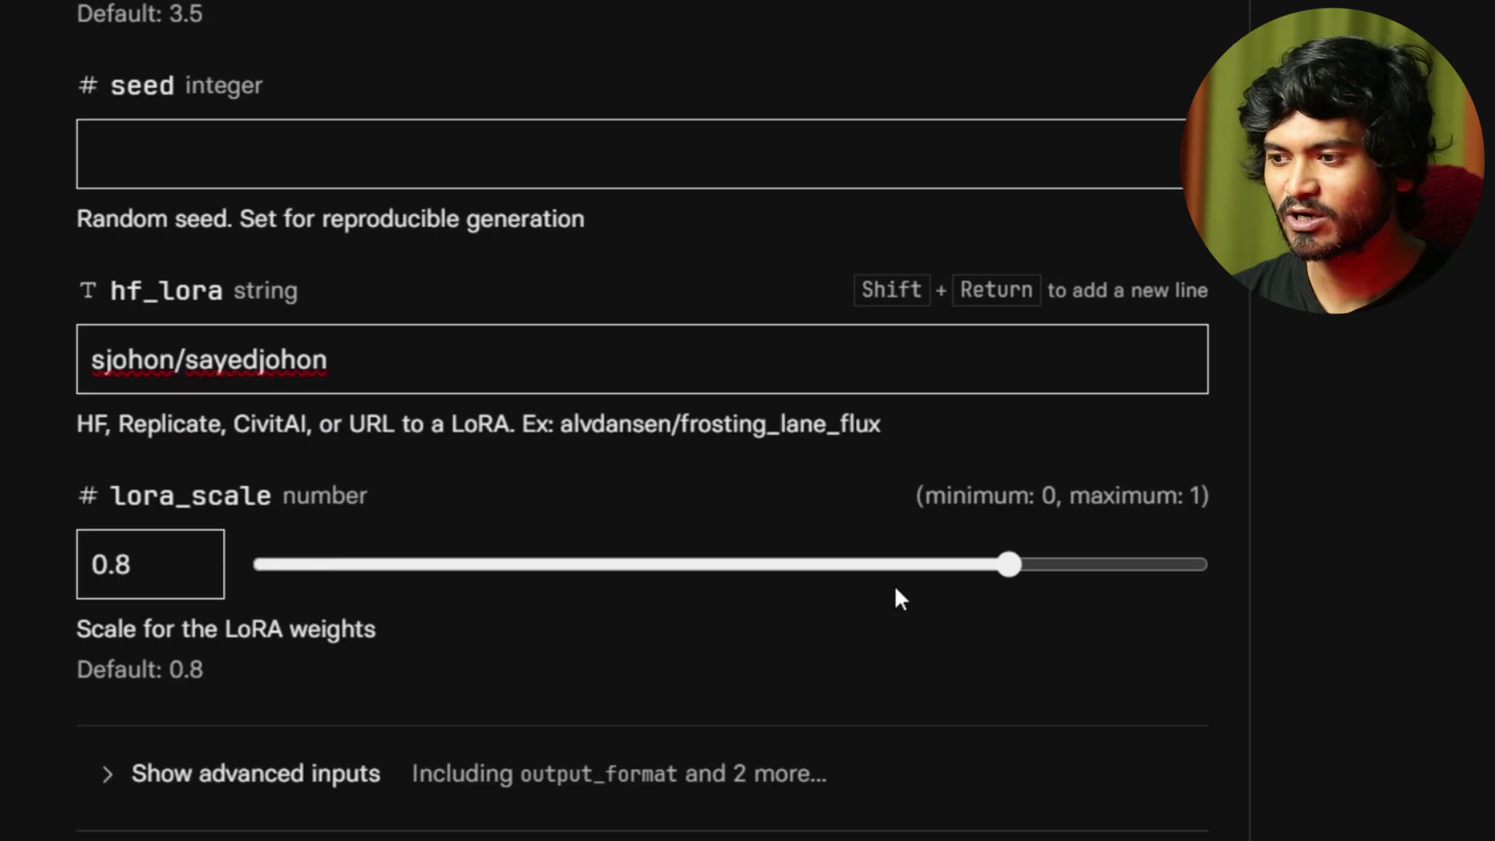
{"action": "left_click", "coordinate": [1150, 725]}
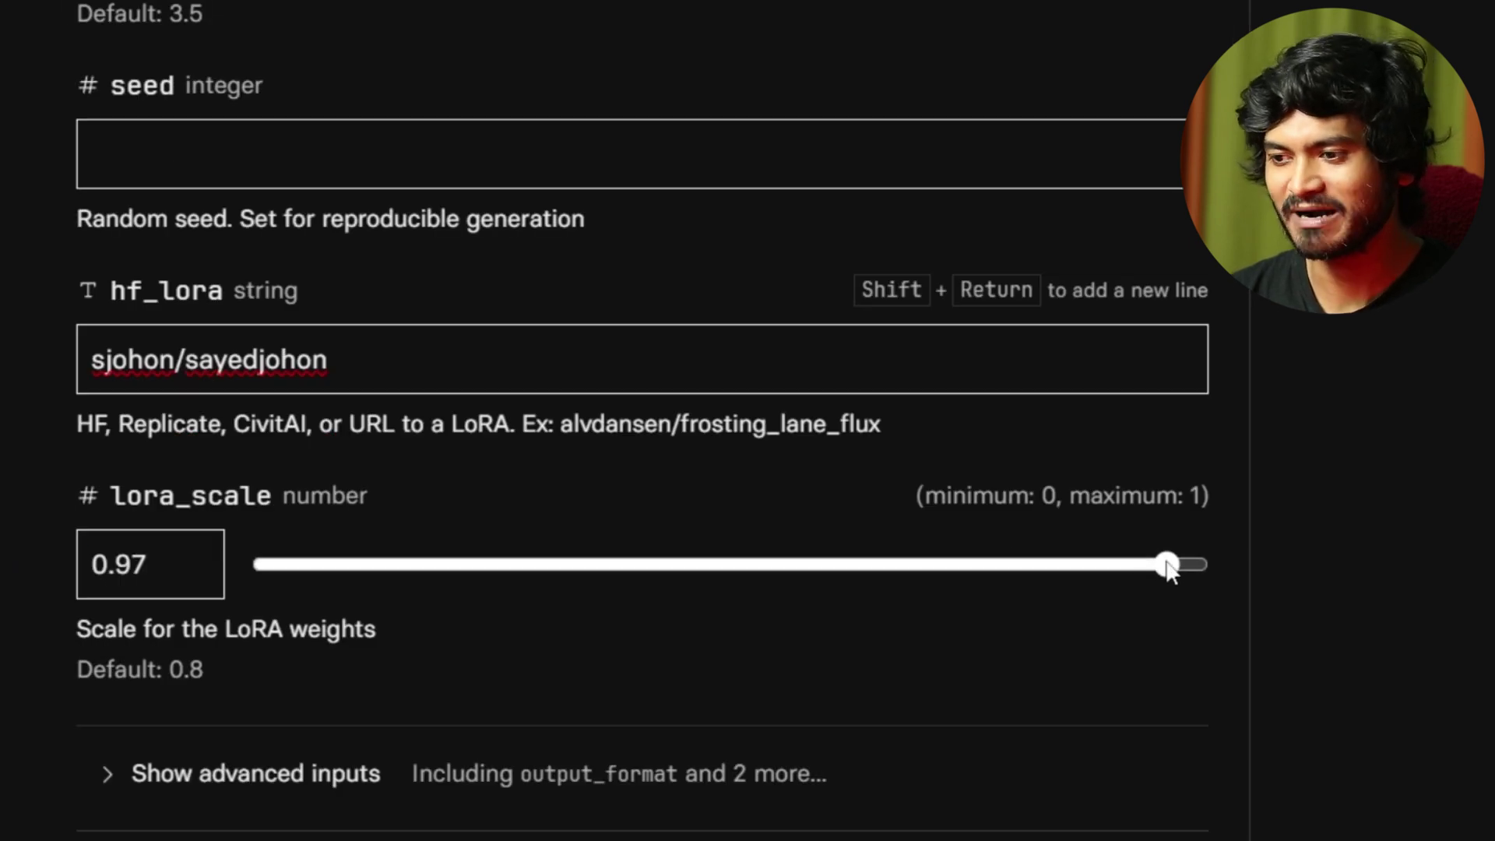
In the advanced inputs, set output format to jpg and aspect_ratio to 16:9
{"action": "scroll", "coordinate": [849, 503], "scroll_direction": "down", "scroll_amount": 2}
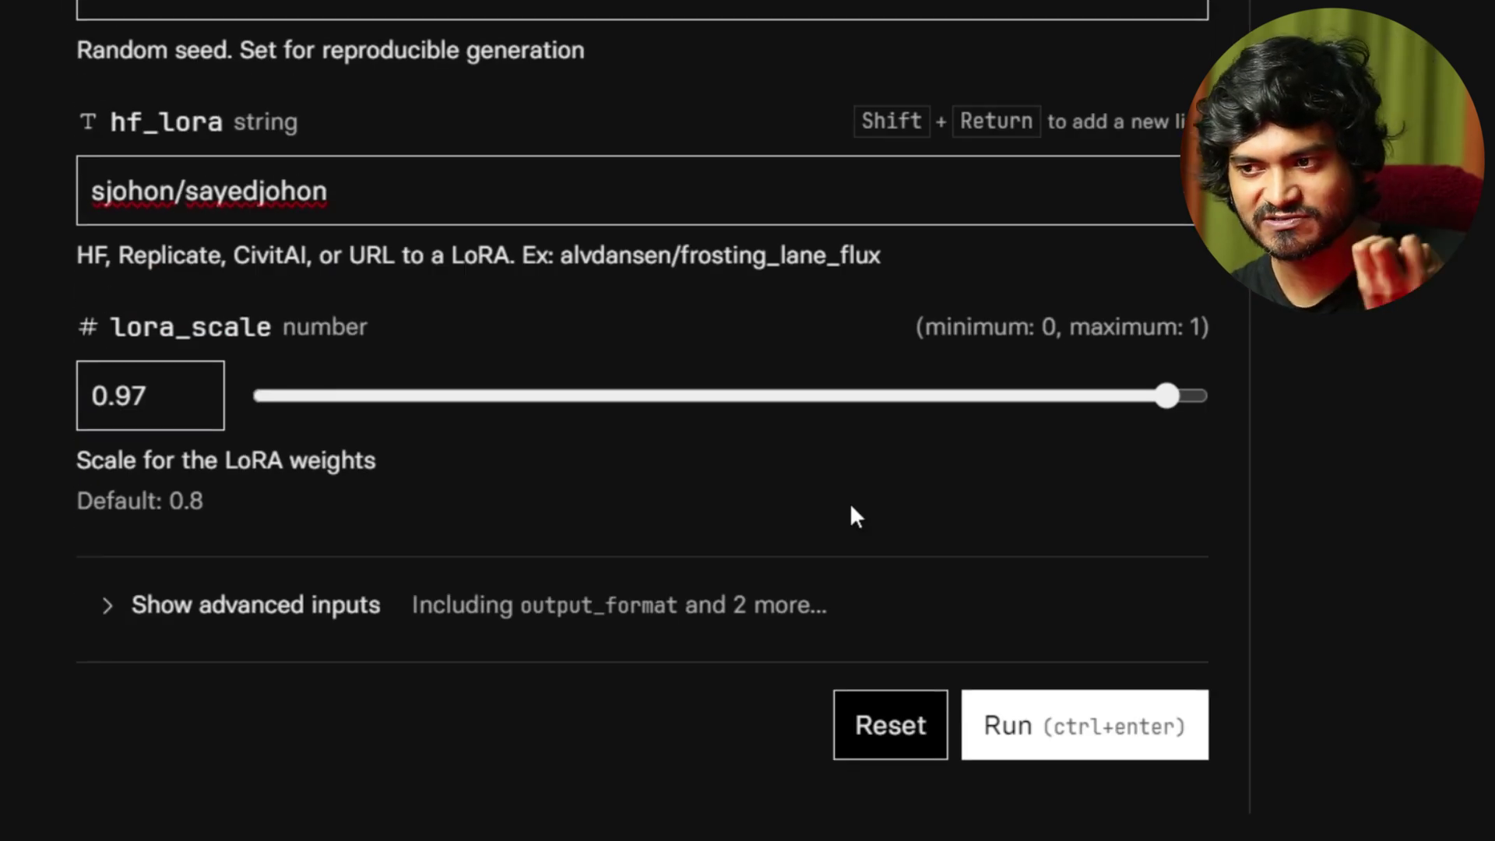
{"action": "left_click", "coordinate": [173, 598]}
{"action": "scroll", "coordinate": [423, 567], "scroll_direction": "down", "scroll_amount": 4}
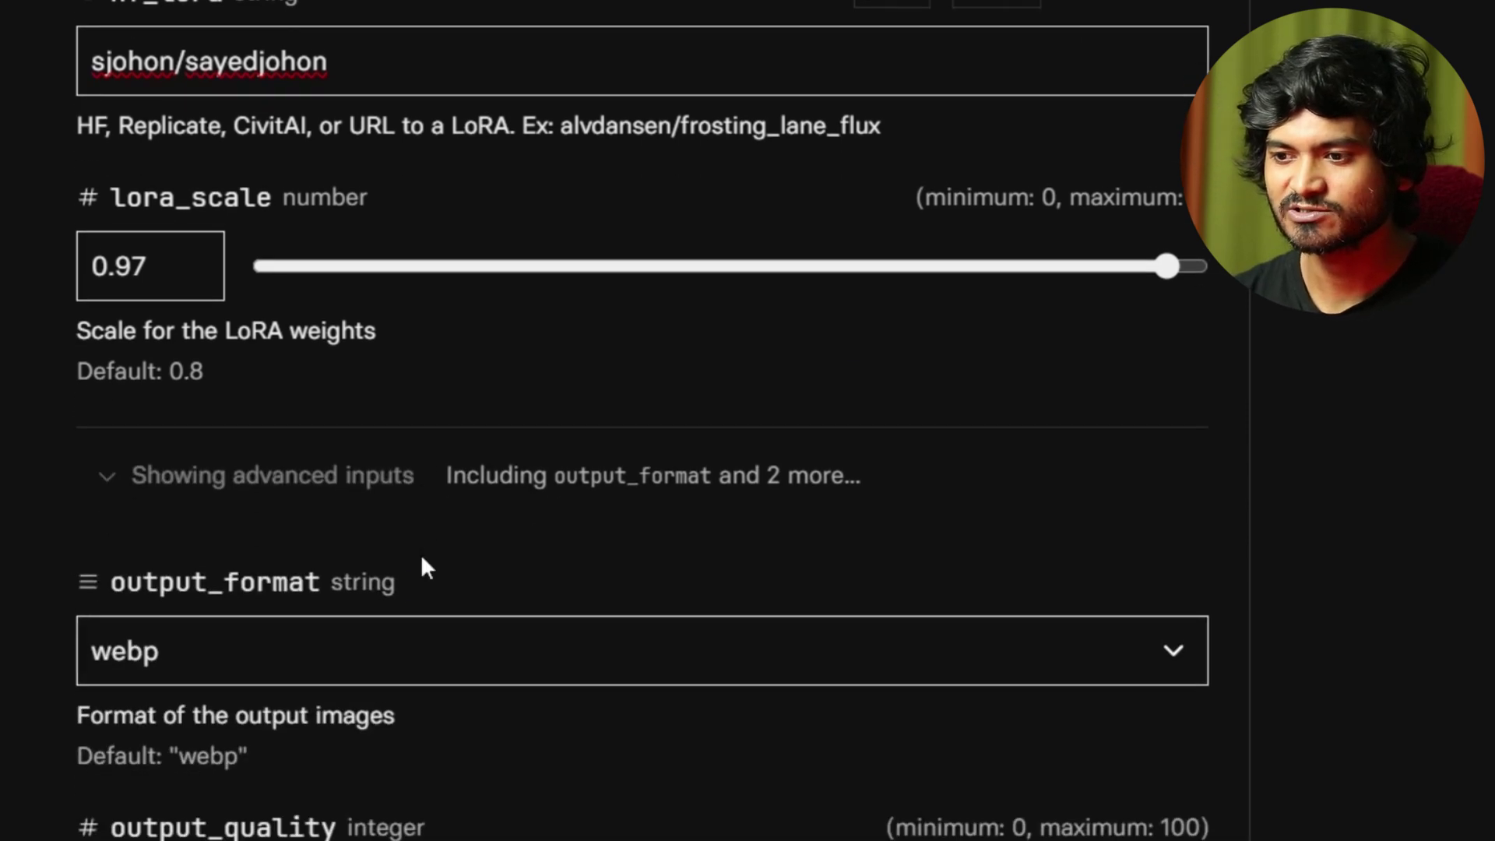
{"action": "left_click", "coordinate": [233, 448]}
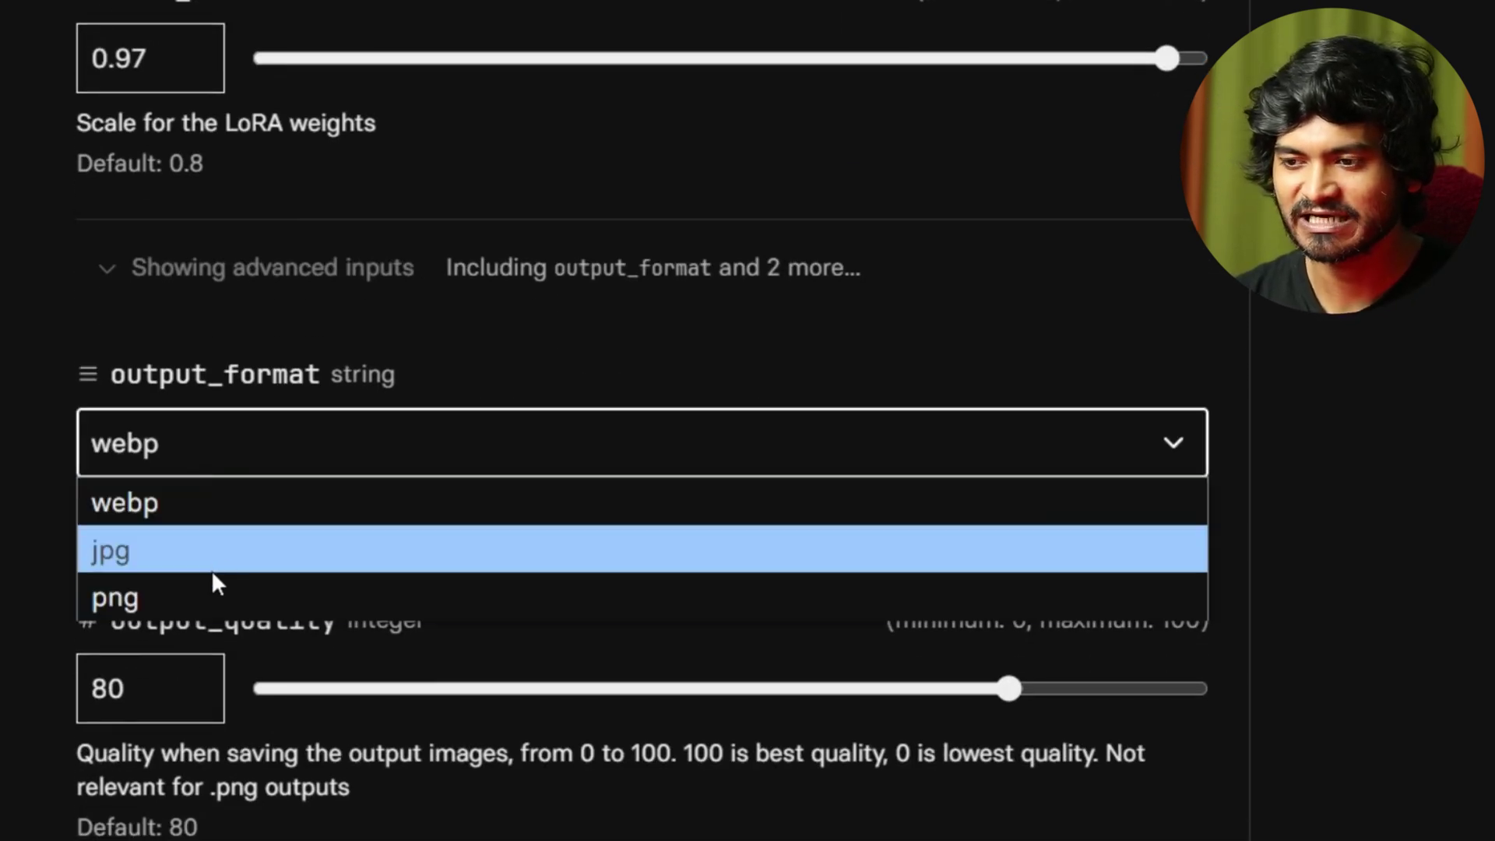
{"action": "left_click", "coordinate": [220, 559]}
{"action": "scroll", "coordinate": [187, 534], "scroll_direction": "down", "scroll_amount": 6}
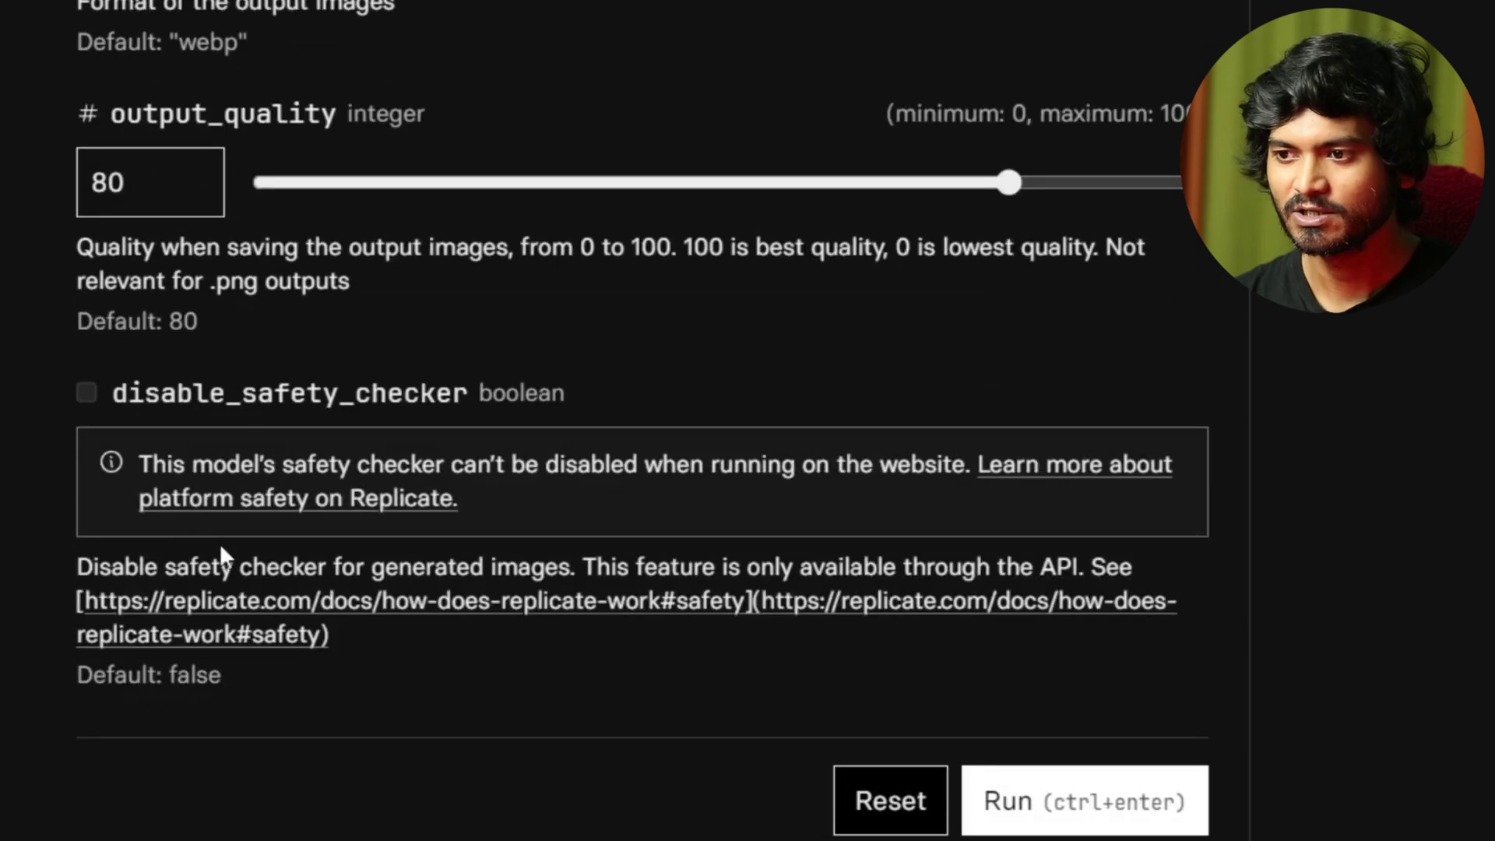
{"action": "scroll", "coordinate": [234, 549], "scroll_direction": "up", "scroll_amount": 1}
{"action": "scroll", "coordinate": [241, 529], "scroll_direction": "up", "scroll_amount": 20}
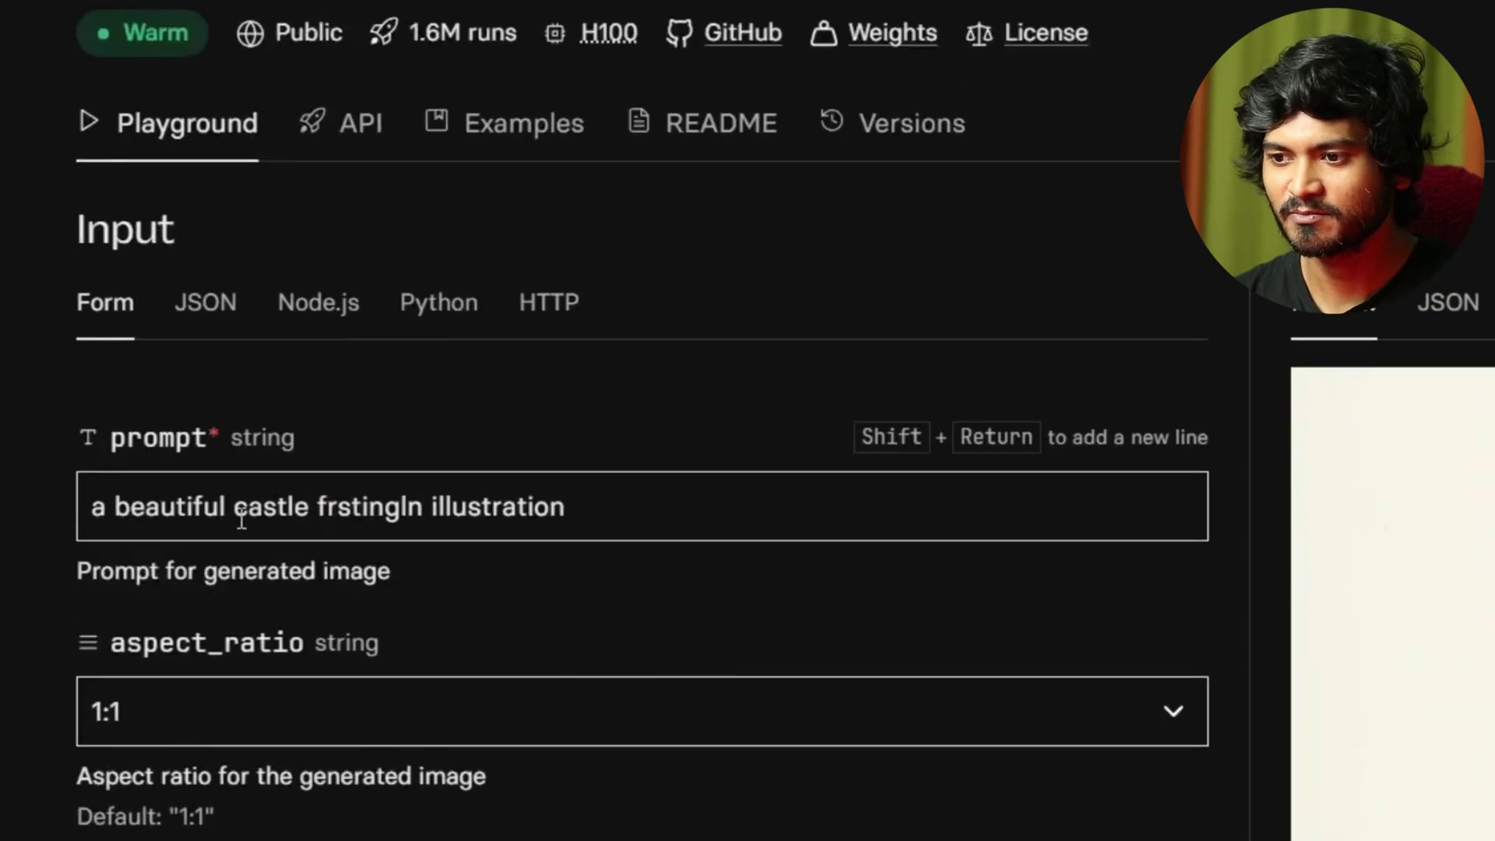
{"action": "scroll", "coordinate": [238, 518], "scroll_direction": "down", "scroll_amount": 9}
{"action": "left_click", "coordinate": [234, 23]}
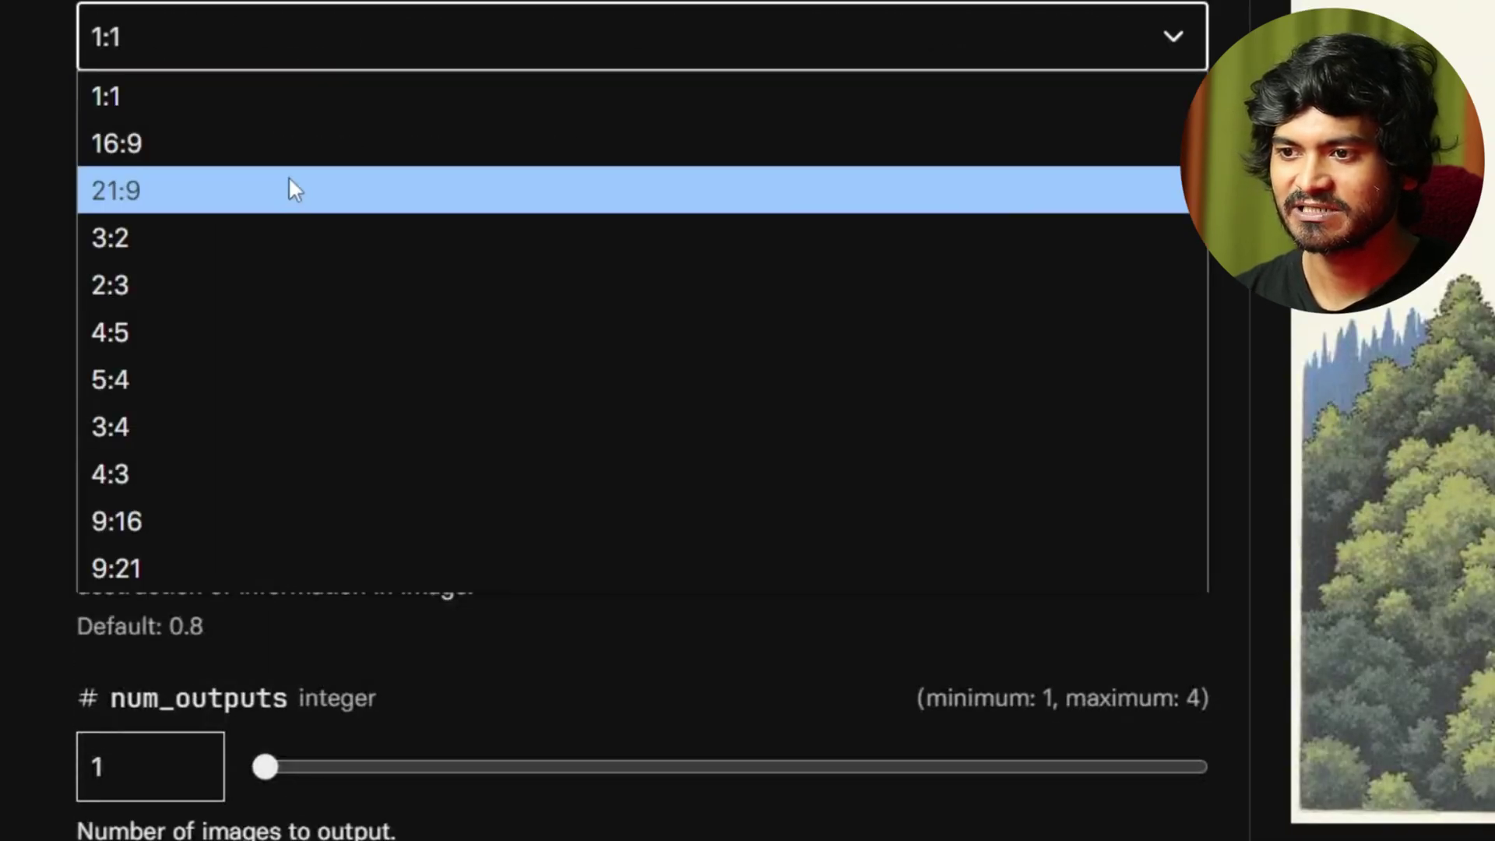
{"action": "left_click", "coordinate": [299, 140]}
{"action": "scroll", "coordinate": [60, 280], "scroll_direction": "up", "scroll_amount": 4}
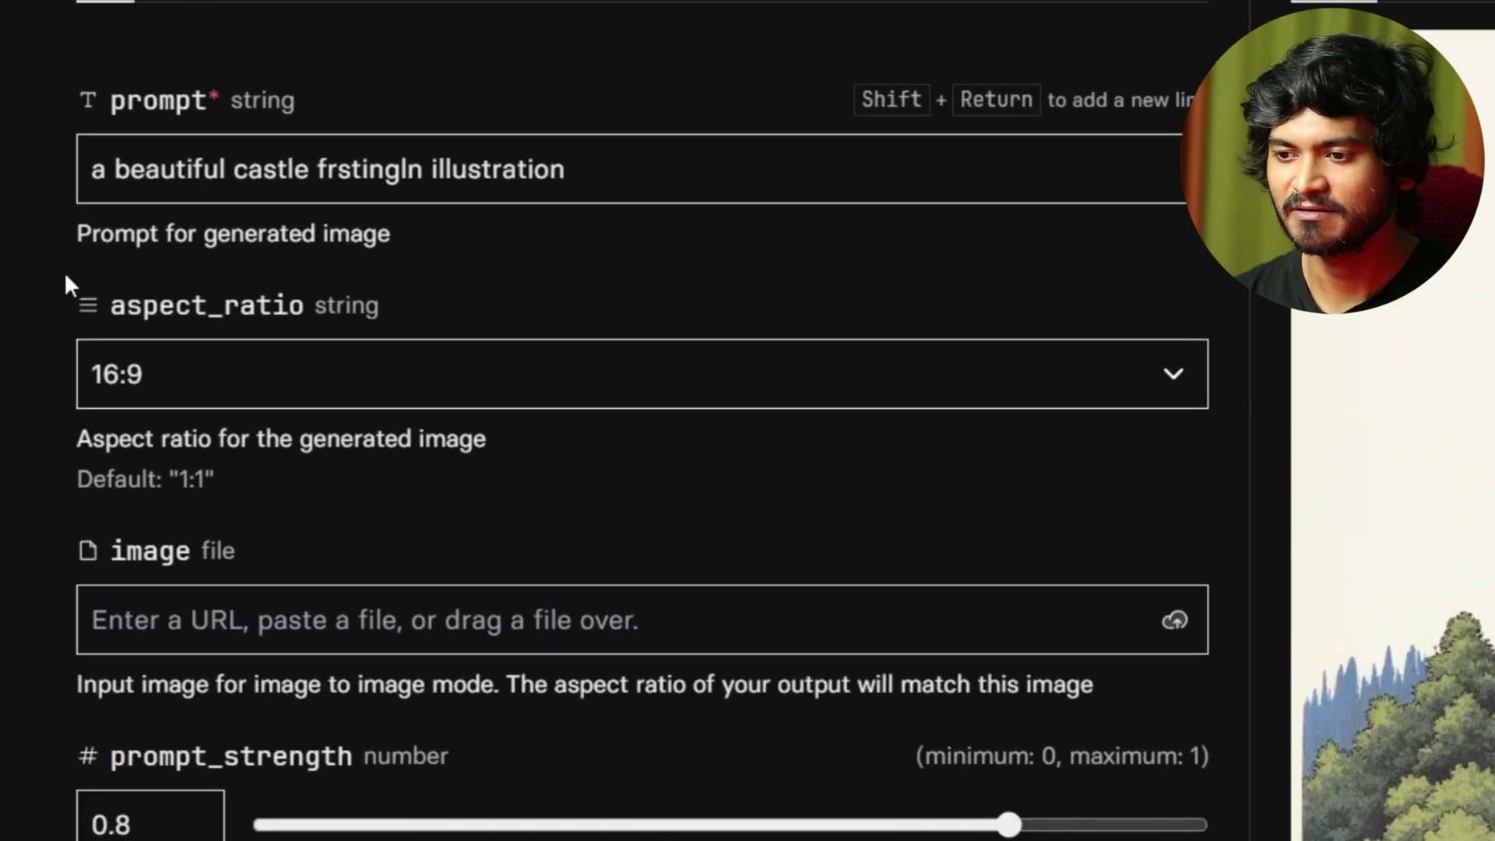
{"action": "scroll", "coordinate": [100, 296], "scroll_direction": "down", "scroll_amount": 4}
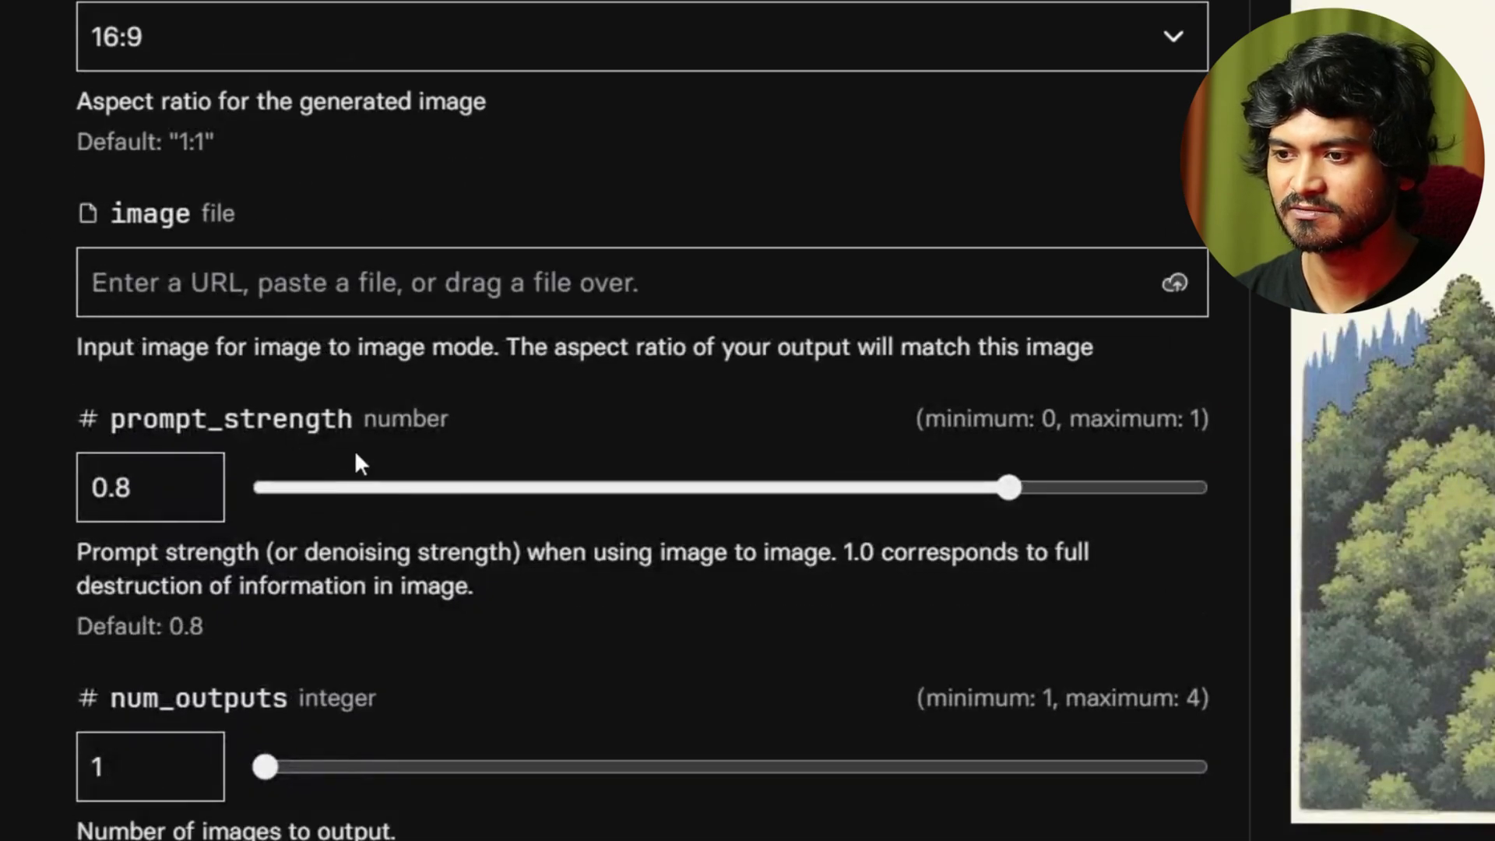
{"action": "scroll", "coordinate": [327, 545], "scroll_direction": "up", "scroll_amount": 8}
Select the existing prompt and check the trigger word in a training photo's file name
{"action": "left_click", "coordinate": [541, 507]}
{"action": "key", "text": "ctrl+a"}
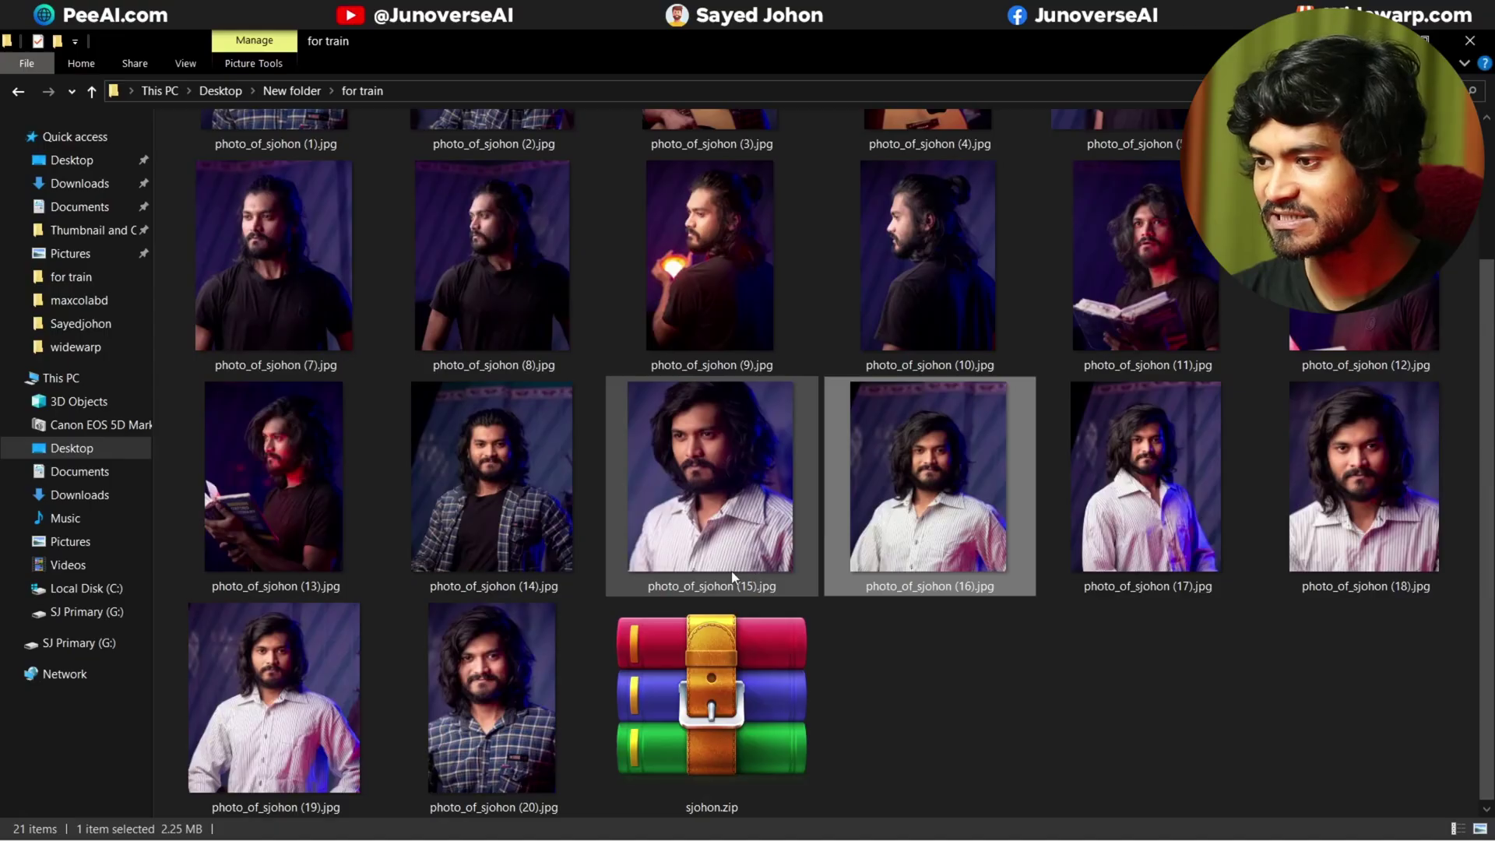
{"action": "left_click", "coordinate": [908, 586]}
{"action": "left_click", "coordinate": [923, 587]}
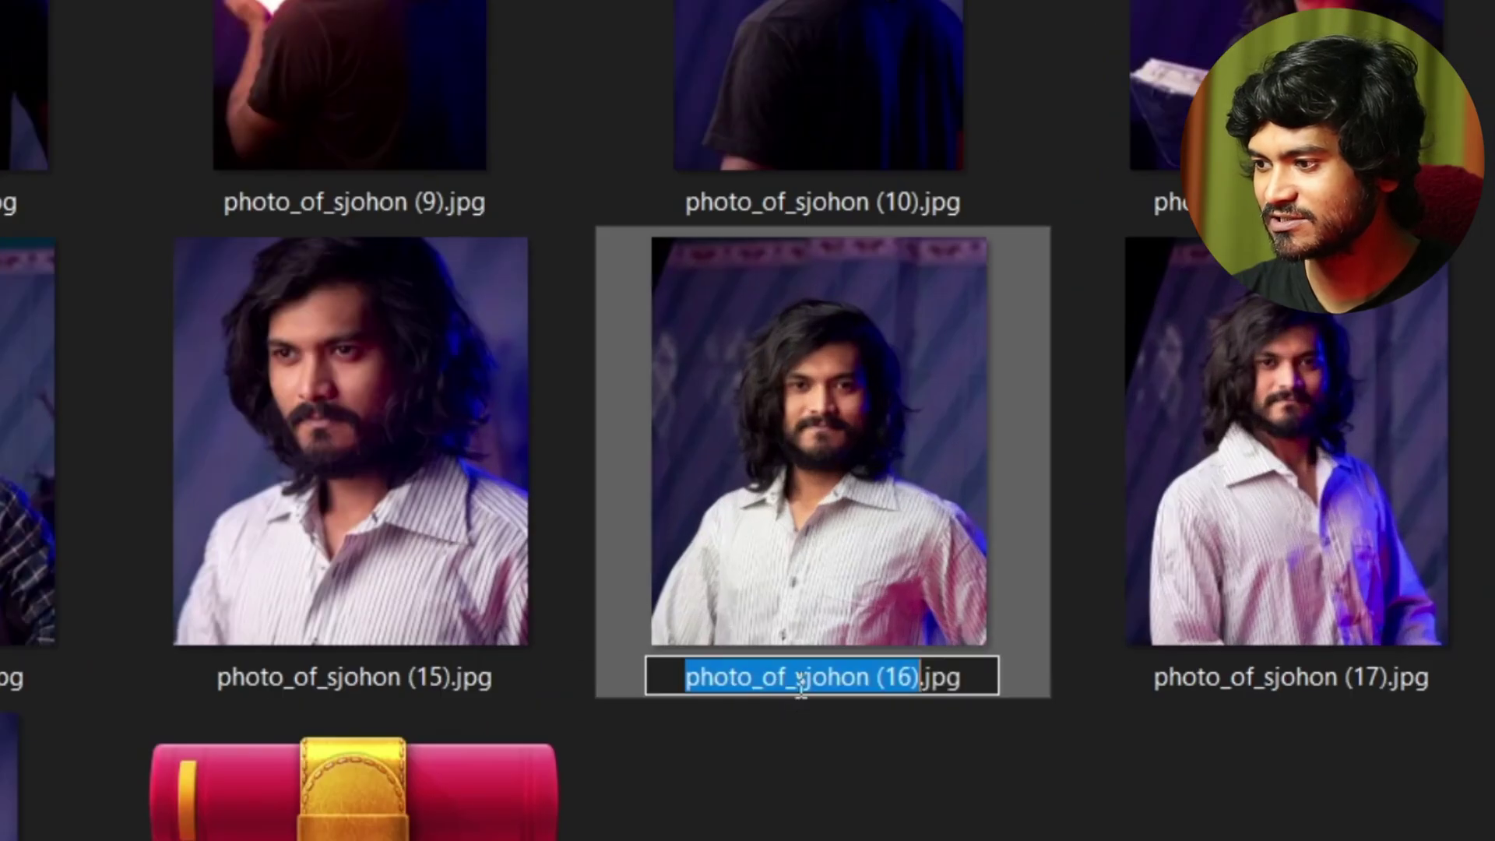
{"action": "left_click_drag", "start_coordinate": [798, 682], "coordinate": [854, 686]}
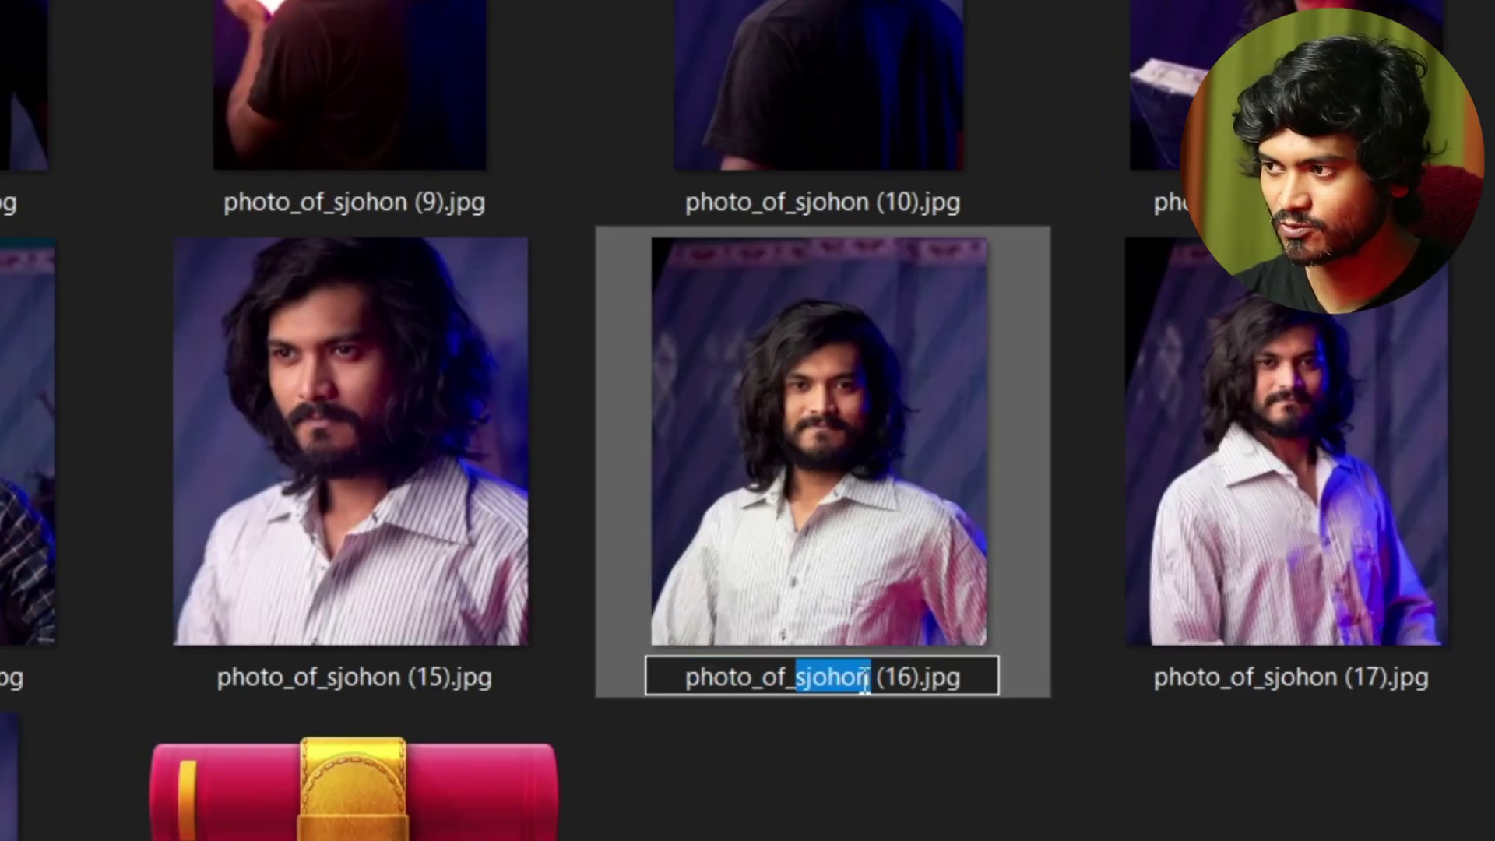
{"action": "key", "text": "Return"}
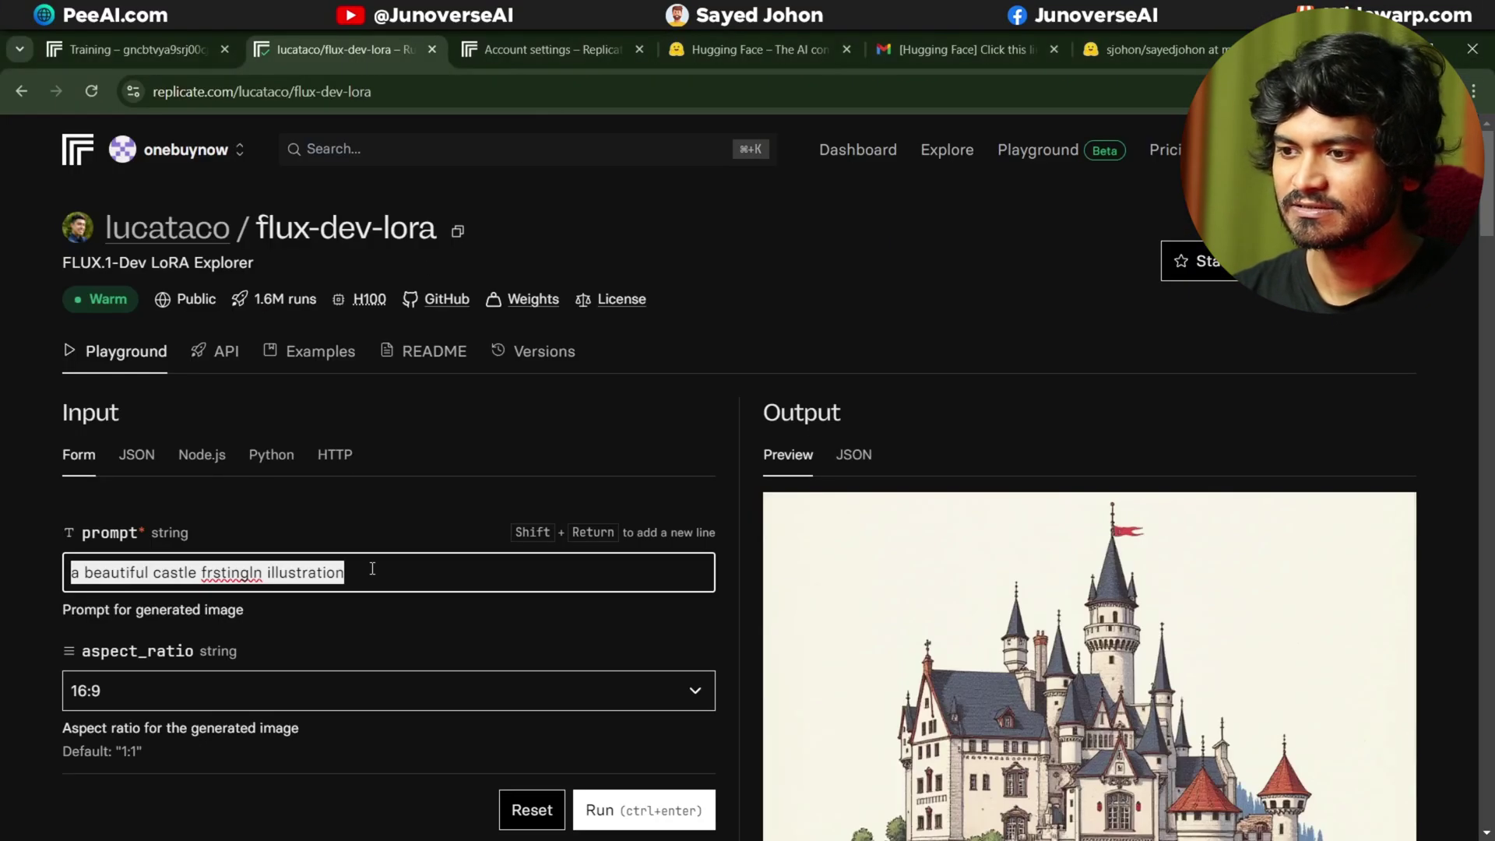
Replace the castle prompt with 'a photo of <trigger word> sitting on a chair'
{"action": "left_click", "coordinate": [394, 578]}
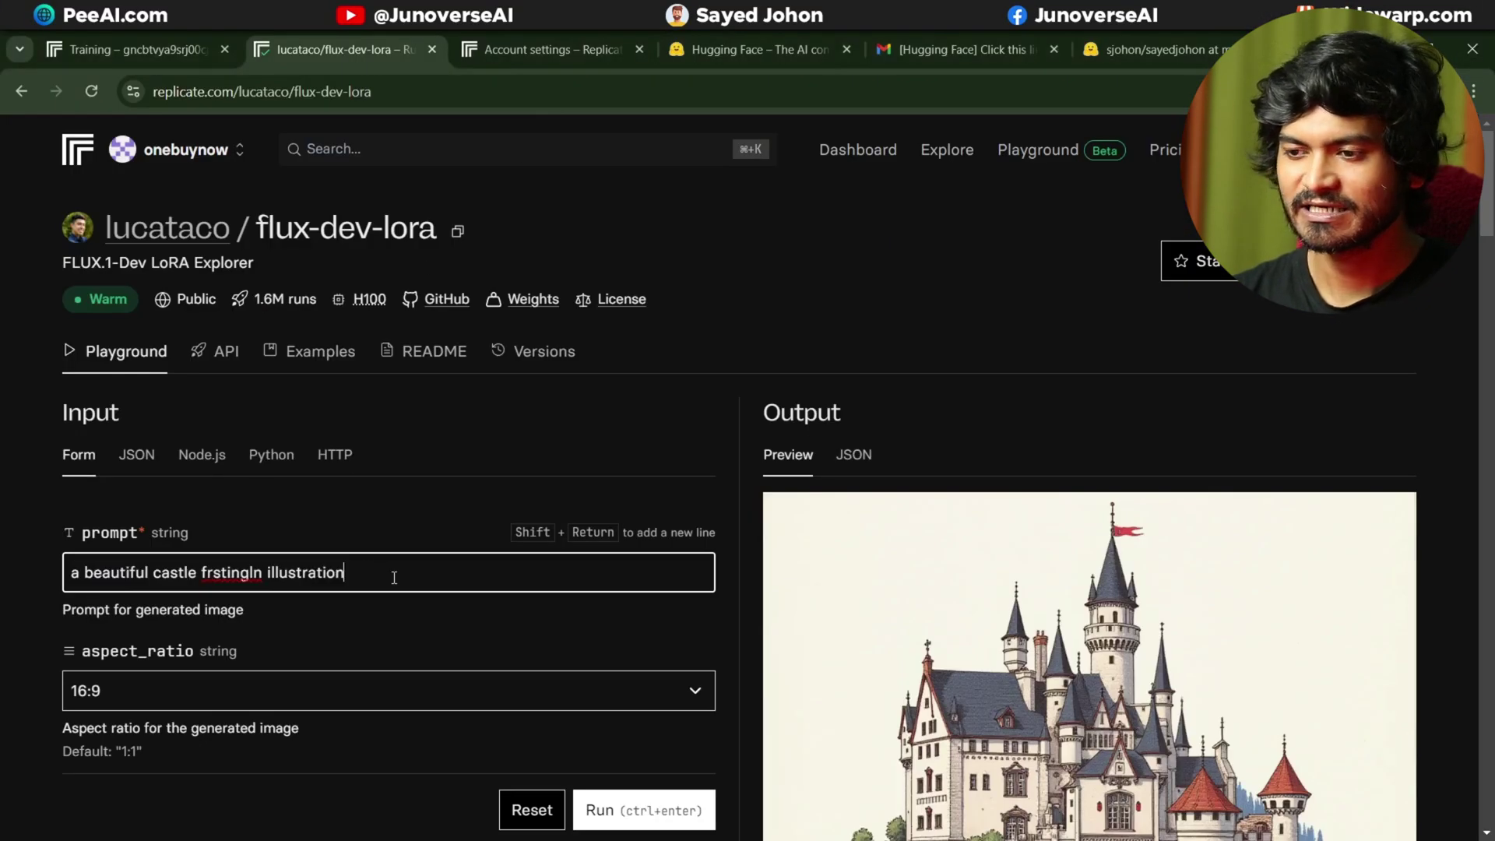
{"action": "key", "text": "ctrl+a"}
{"action": "key", "text": "BackSpace"}
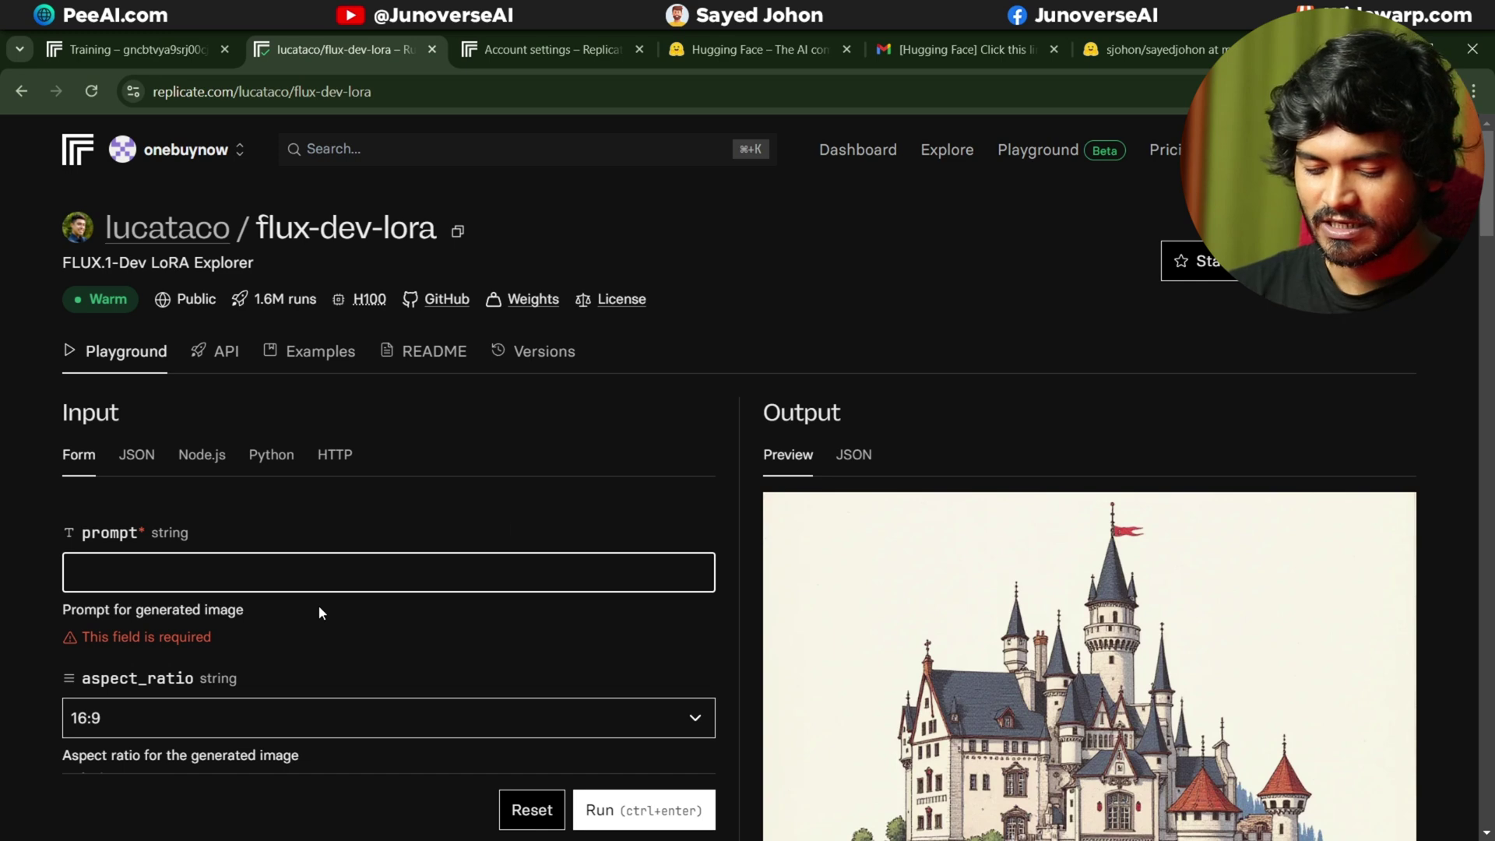
{"action": "type", "text": "sjohon"}
{"action": "key", "text": "Home"}
{"action": "type", "text": "a ph"}
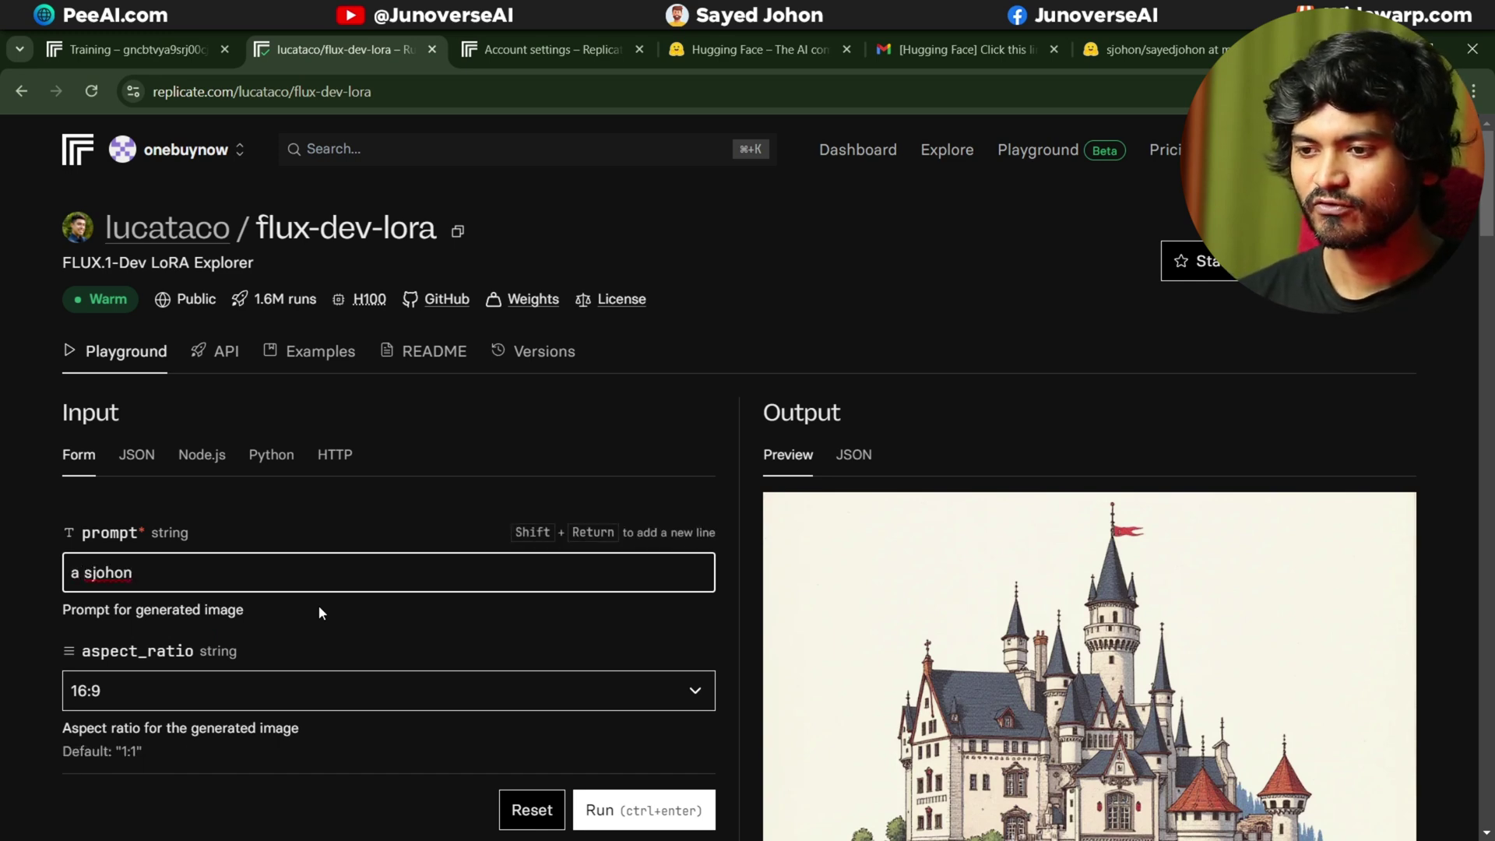
{"action": "type", "text": "oto of"}
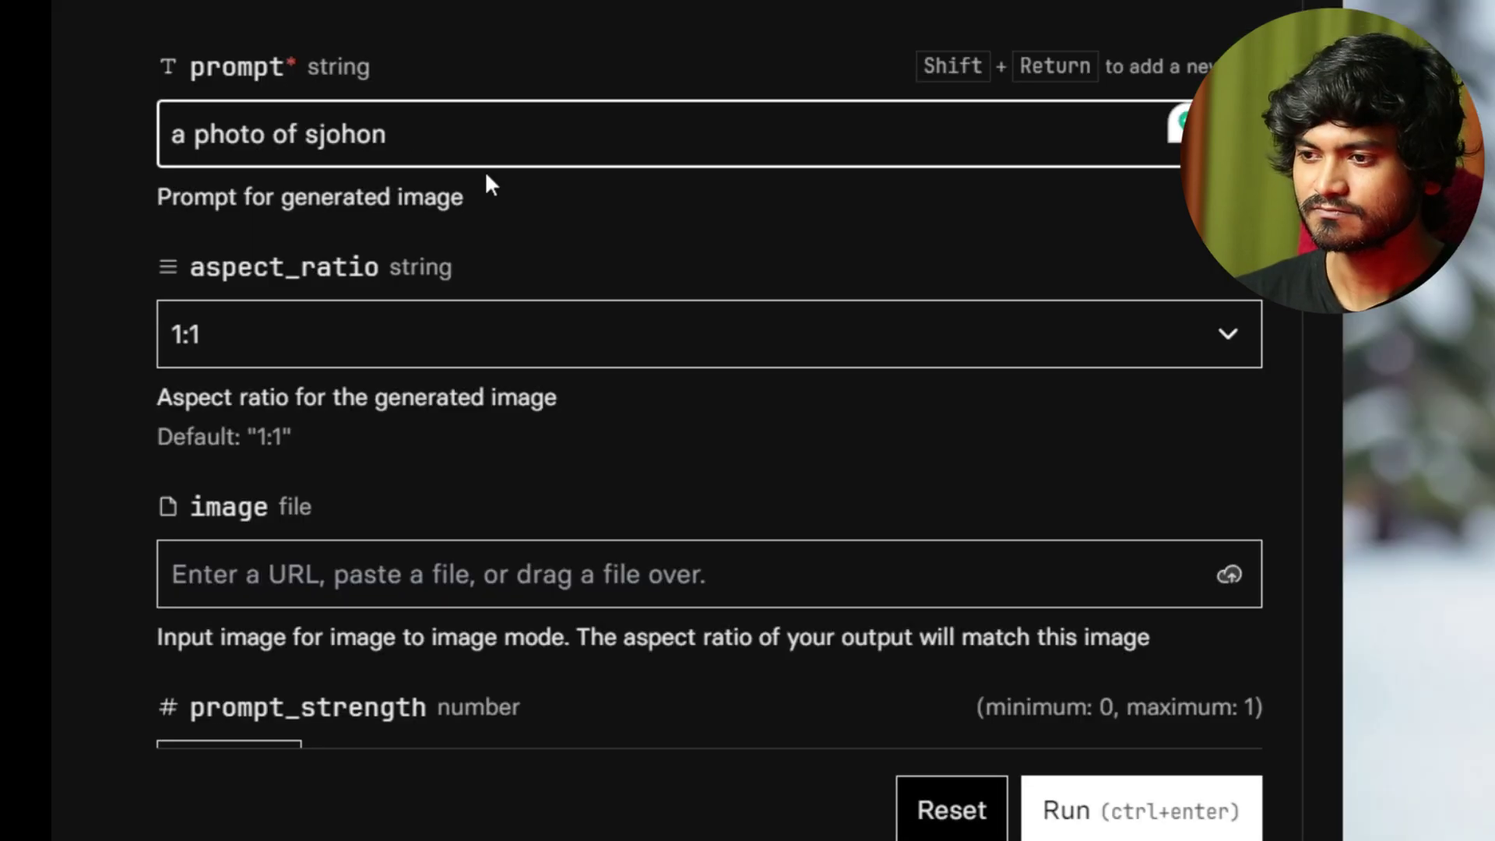
{"action": "type", "text": "hod"}
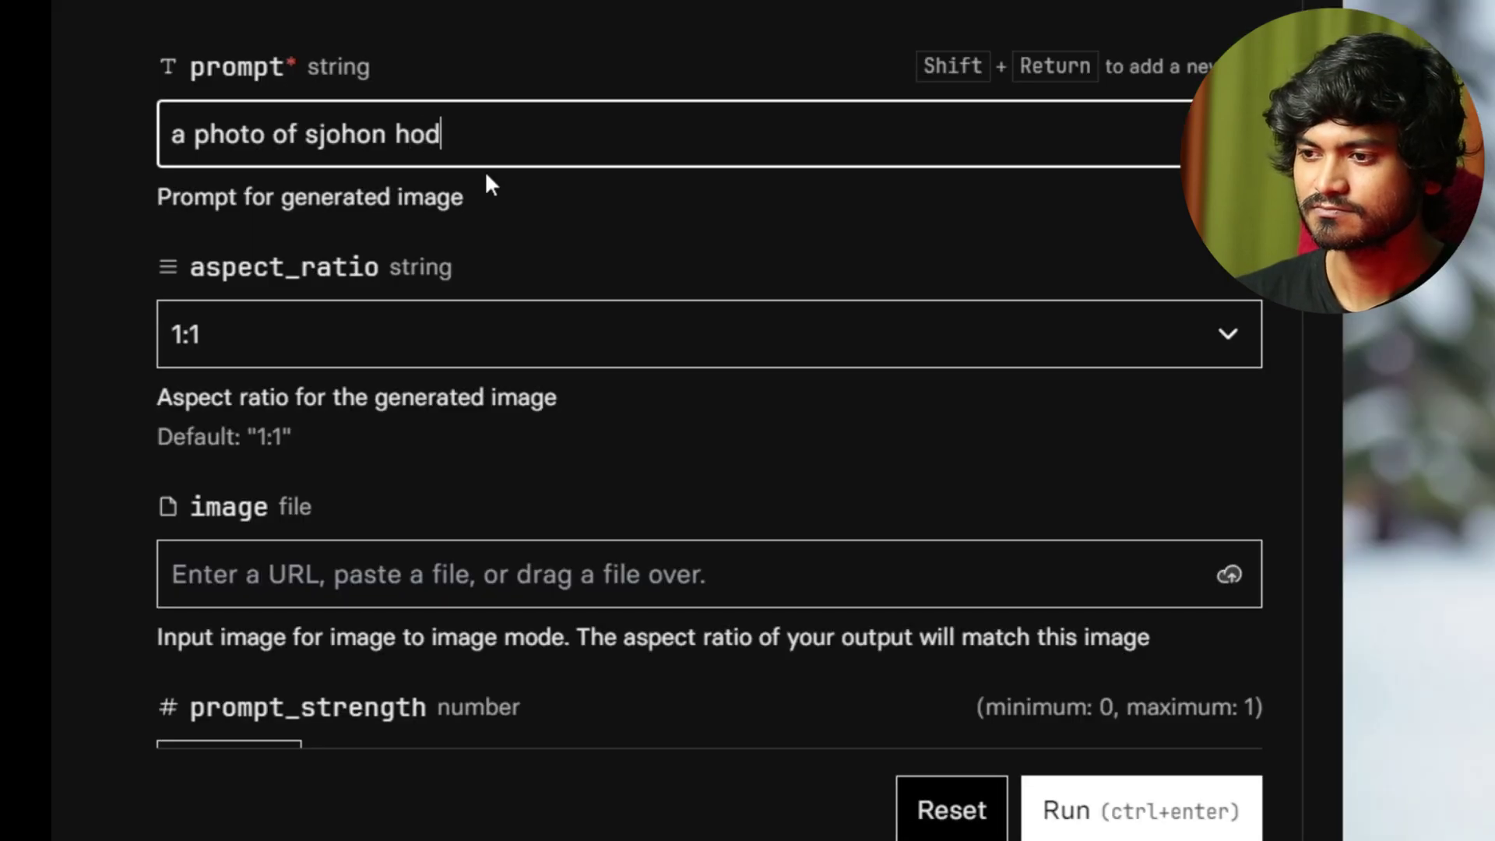
{"action": "key", "text": "BackSpace"}
{"action": "key", "text": "BackSpace"}
{"action": "key", "text": "BackSpace"}
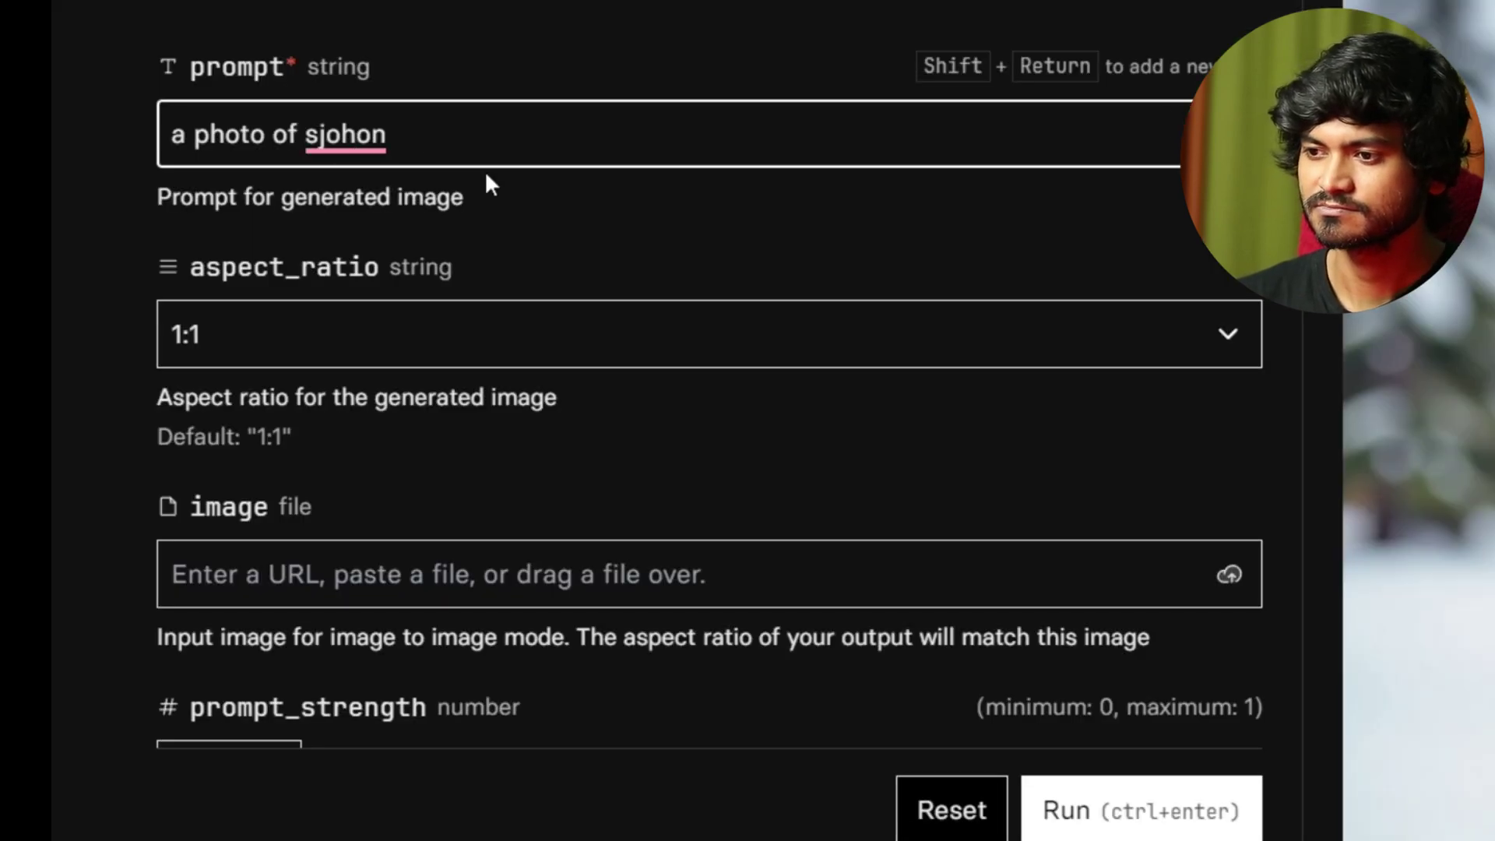
{"action": "type", "text": "sitting o"}
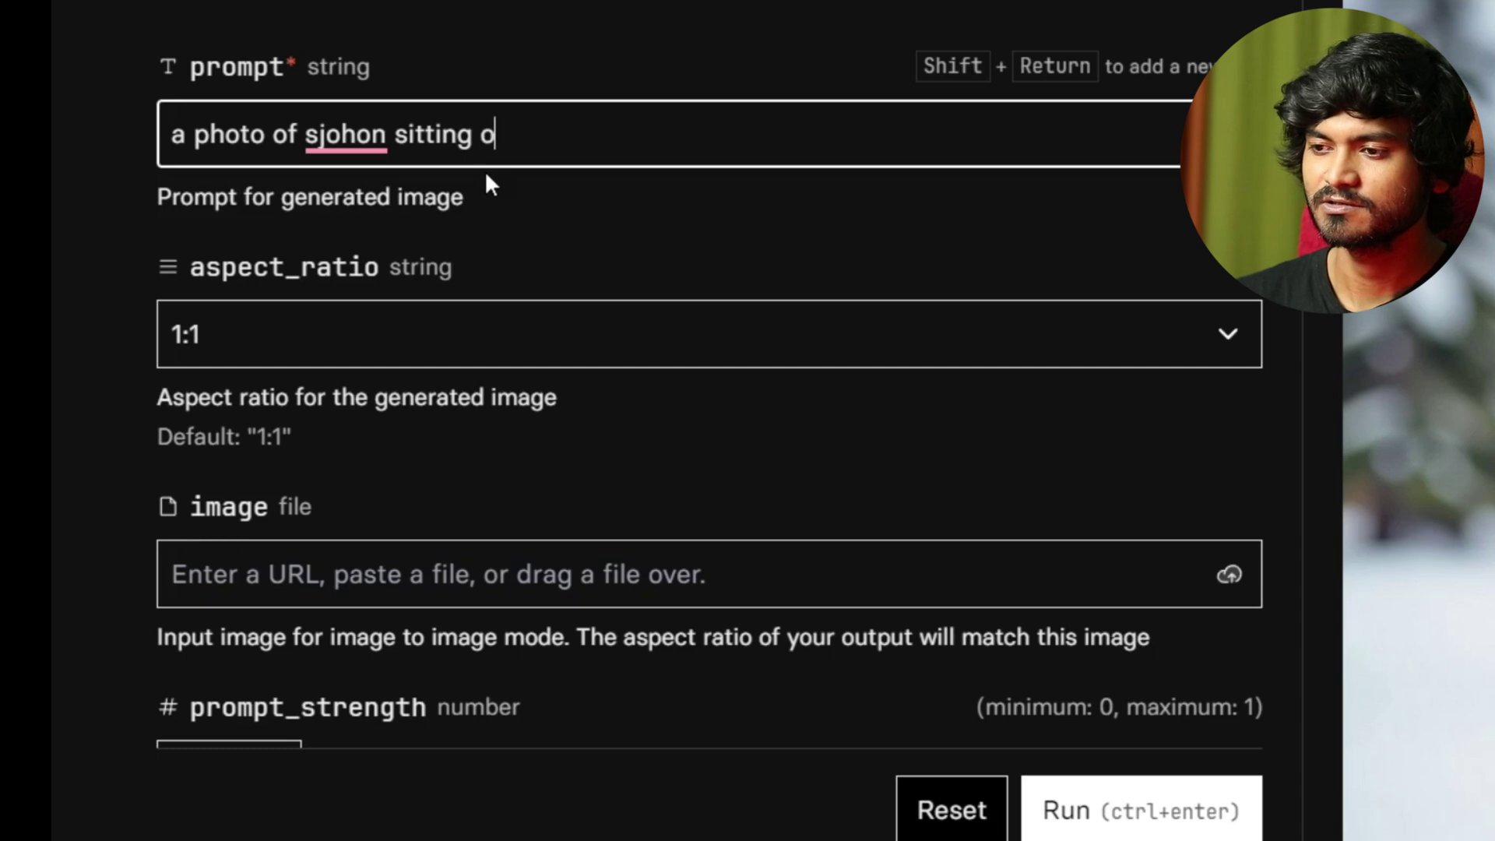
{"action": "type", "text": "n a chair"}
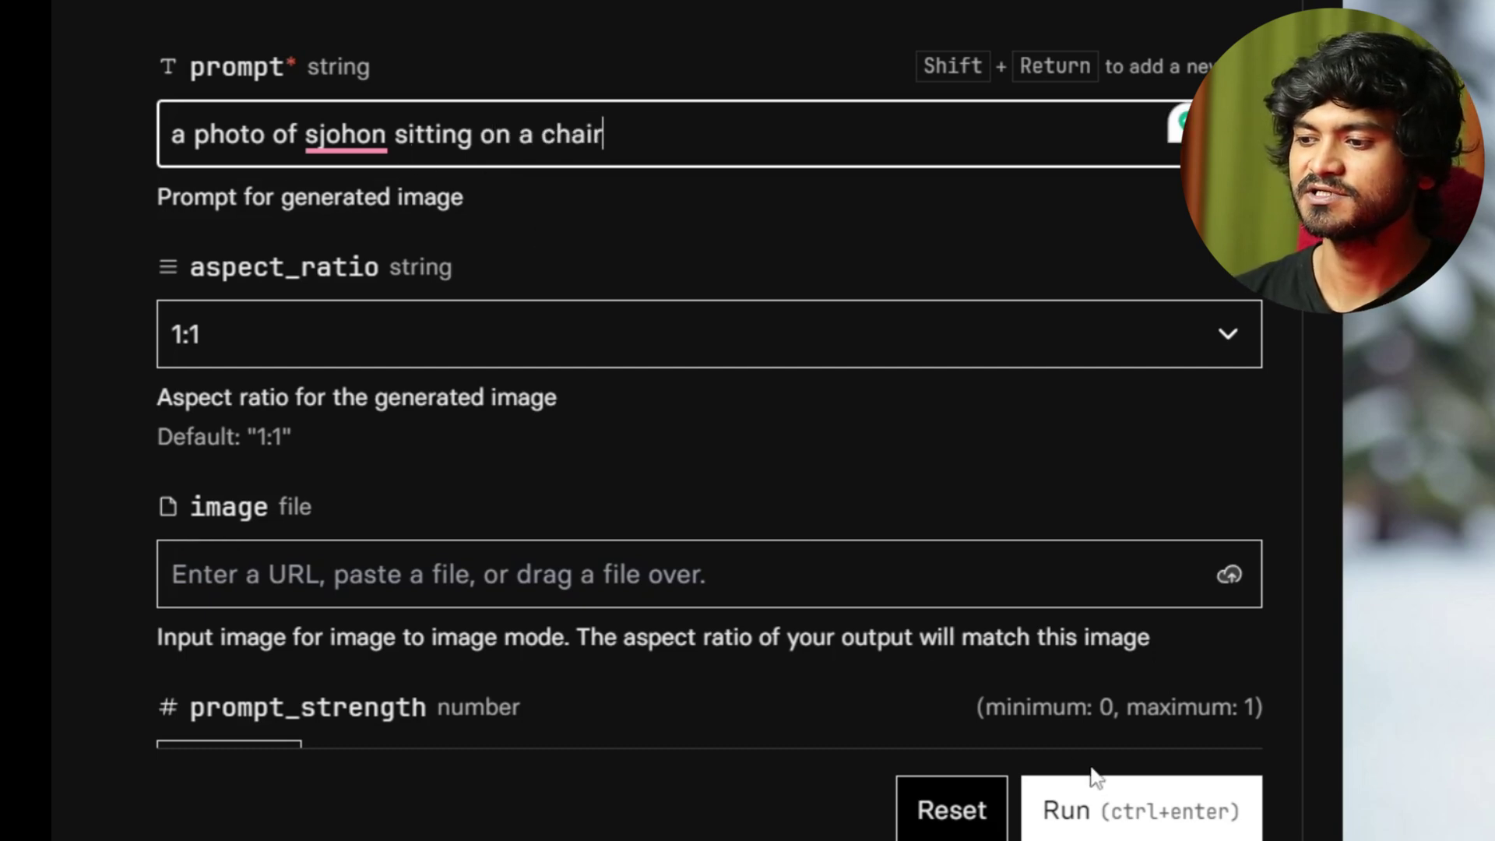
Run the generation and download the resulting chair portrait
{"action": "left_click", "coordinate": [1054, 809]}
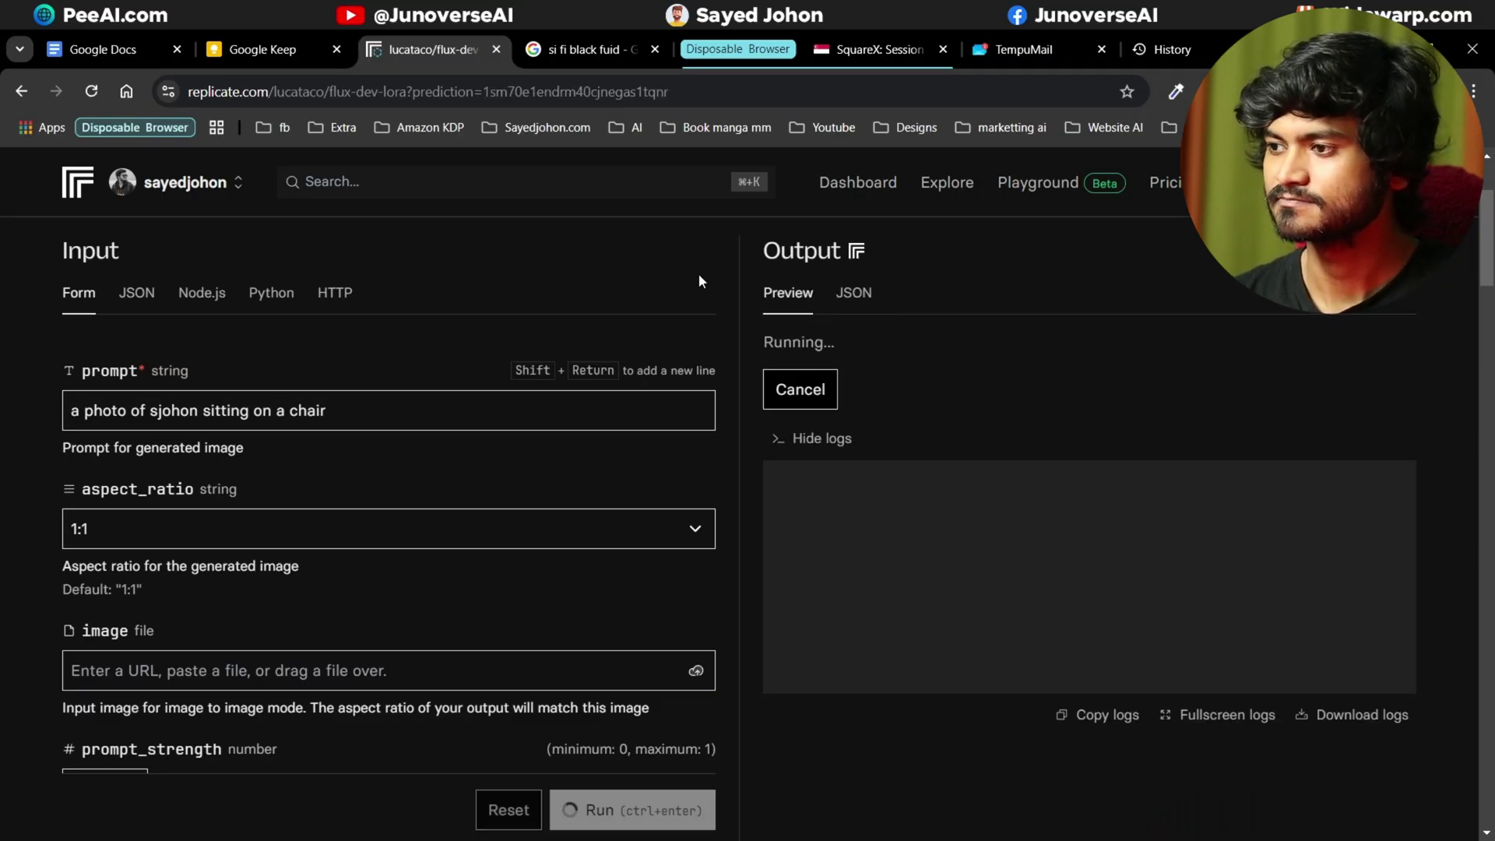
{"action": "scroll", "coordinate": [701, 280], "scroll_direction": "down", "scroll_amount": 2}
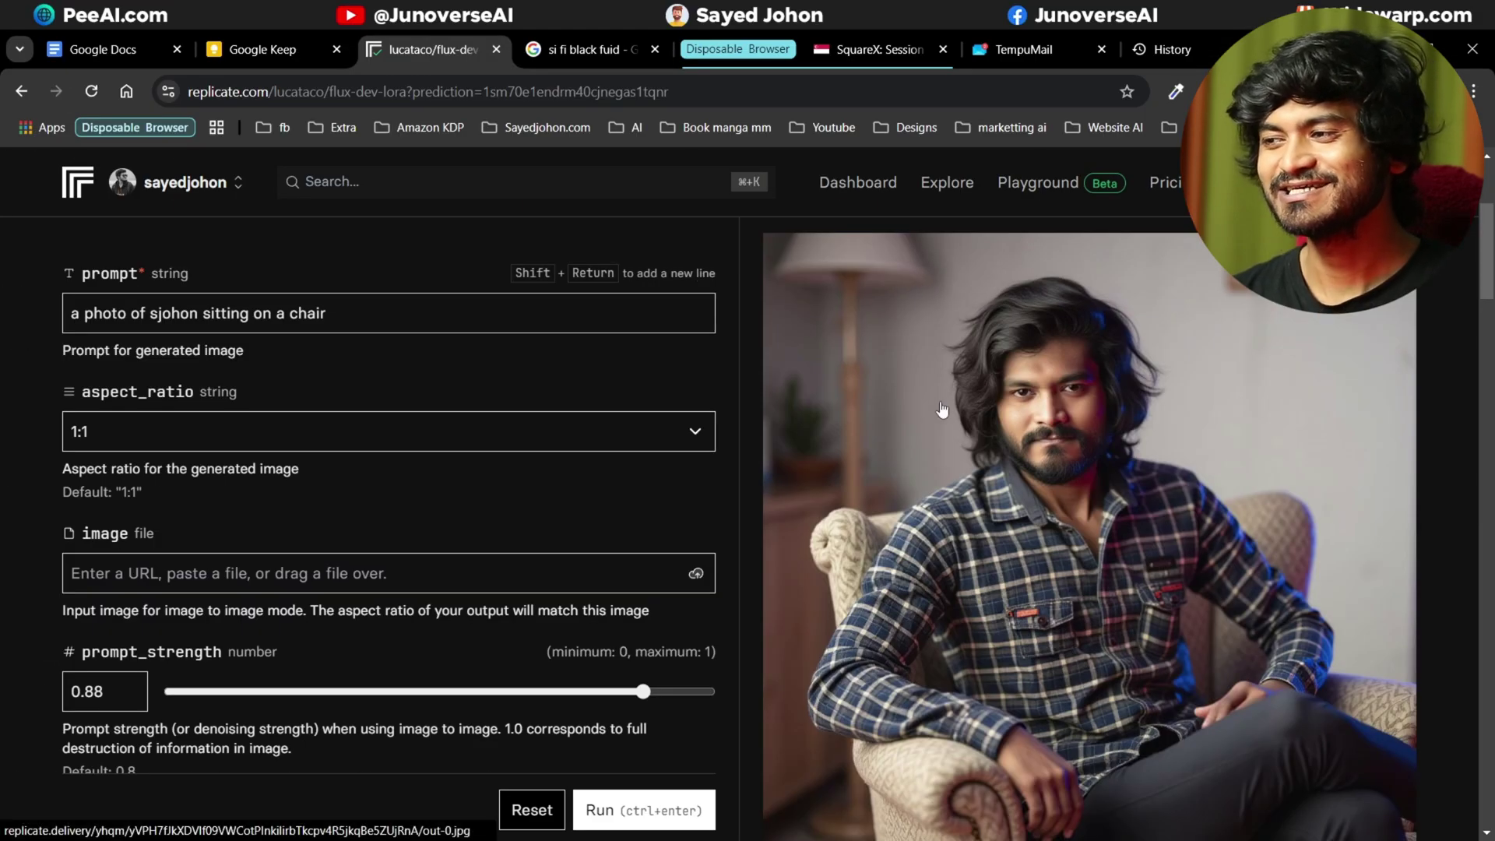
{"action": "scroll", "coordinate": [942, 409], "scroll_direction": "down", "scroll_amount": 1}
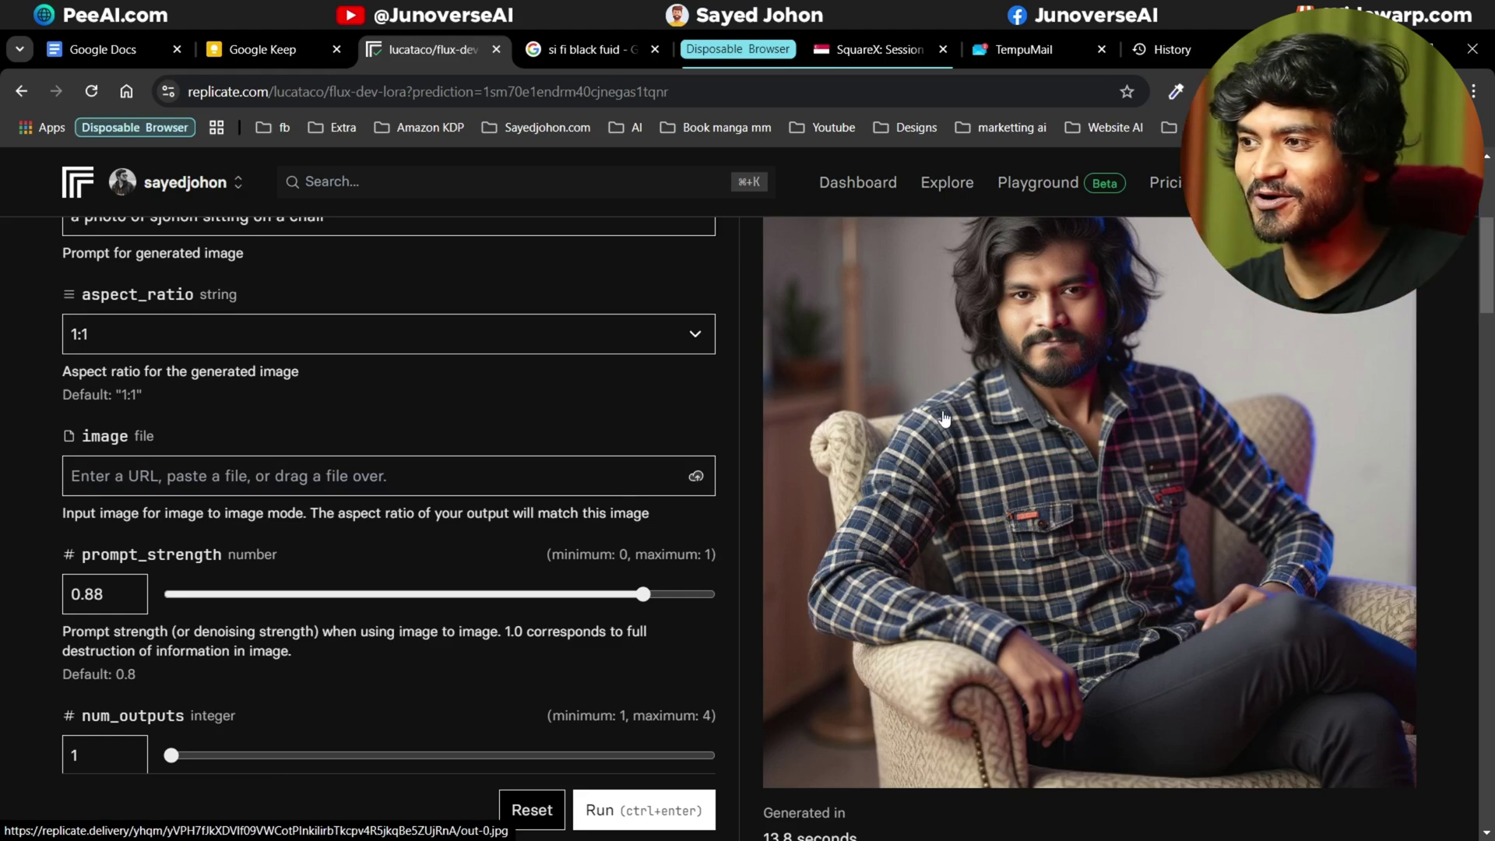
{"action": "scroll", "coordinate": [1108, 389], "scroll_direction": "up", "scroll_amount": 1}
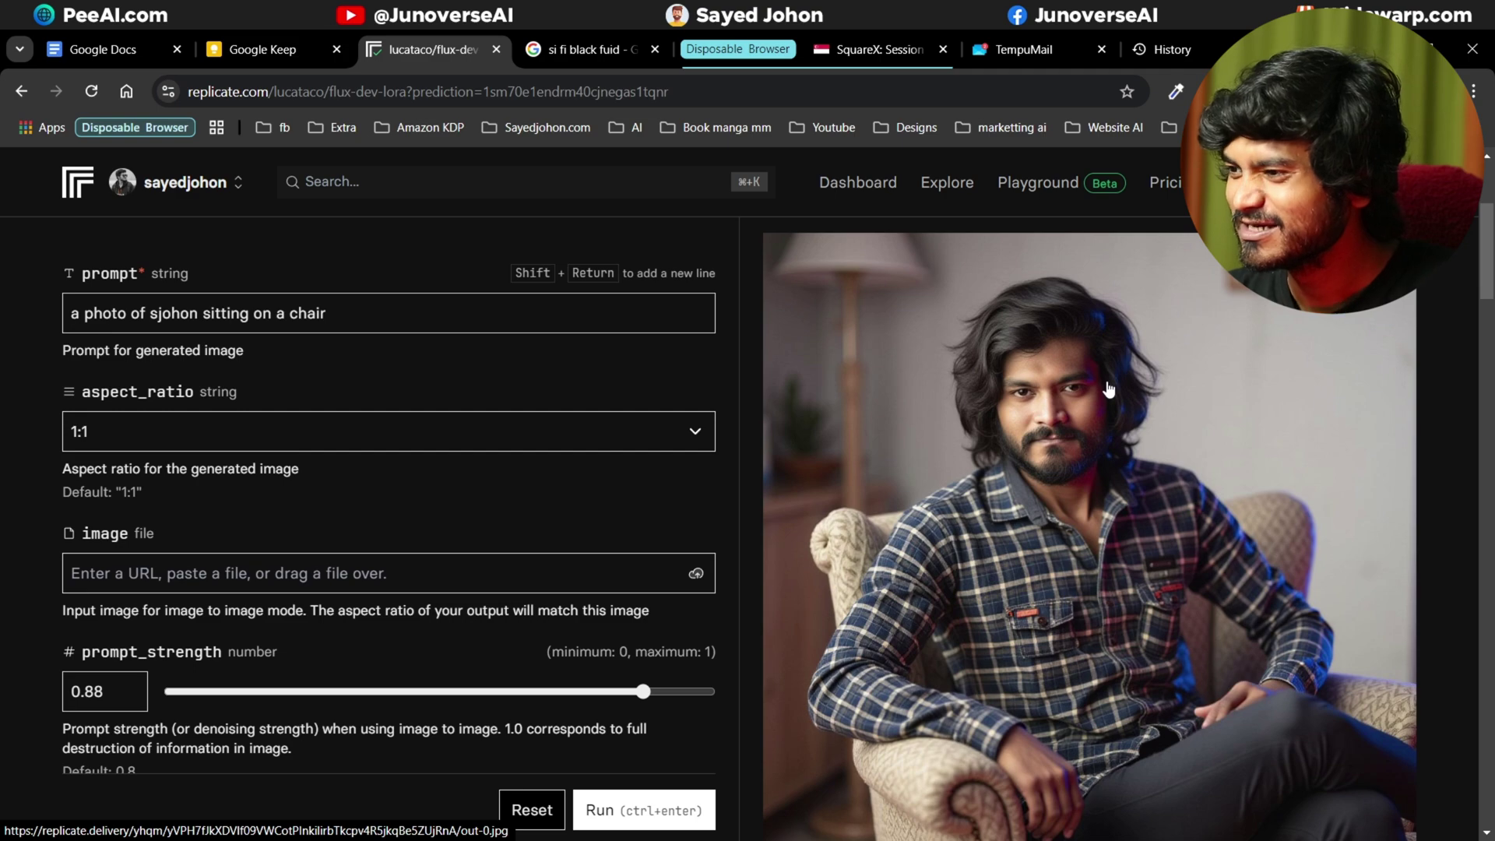
{"action": "scroll", "coordinate": [1109, 388], "scroll_direction": "down", "scroll_amount": 2}
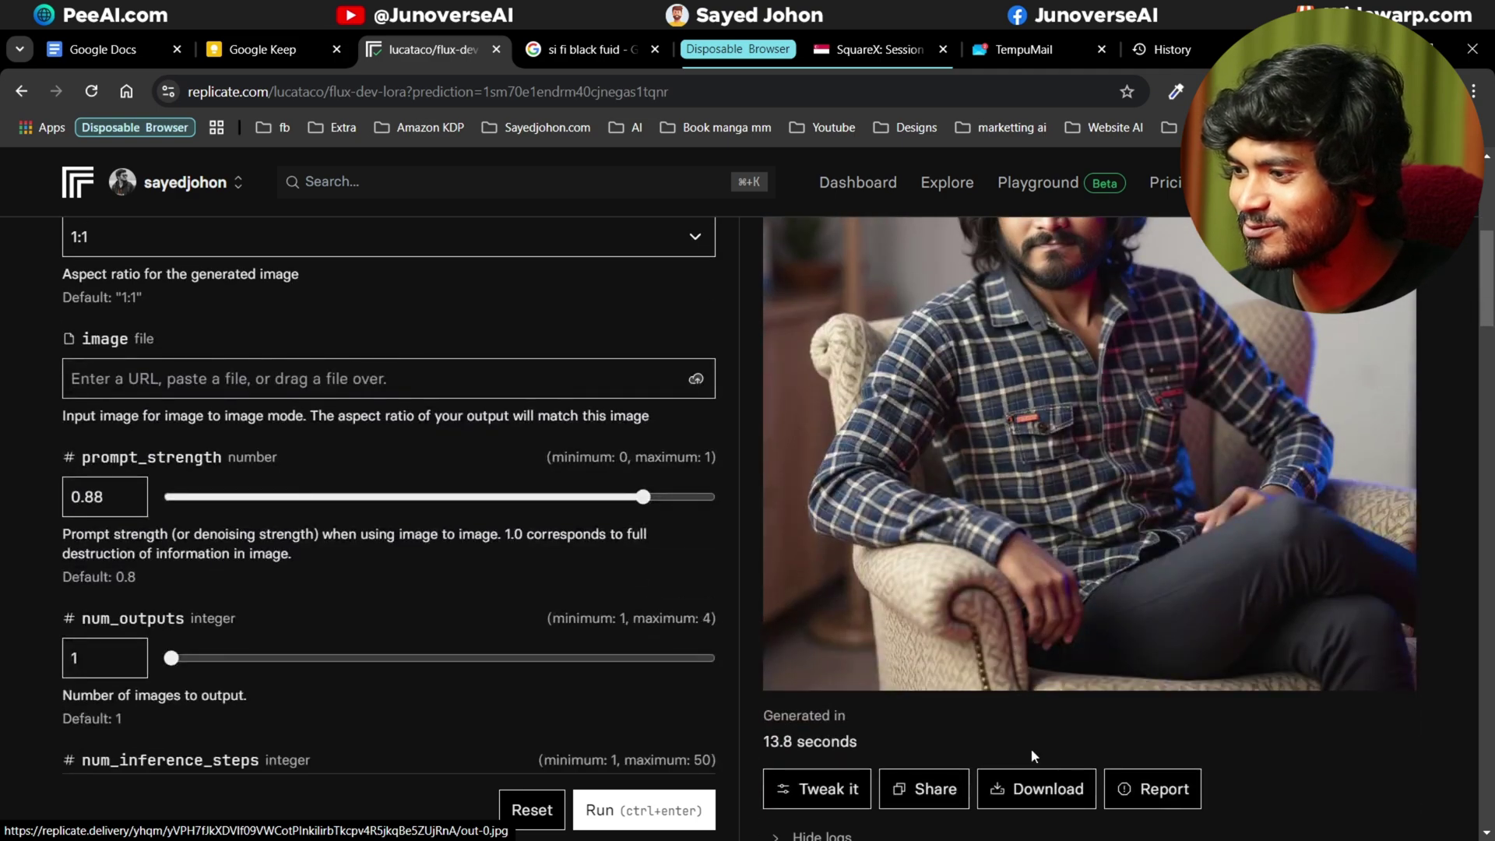
{"action": "left_click", "coordinate": [1041, 787]}
{"action": "scroll", "coordinate": [864, 471], "scroll_direction": "up", "scroll_amount": 4}
{"action": "scroll", "coordinate": [689, 156], "scroll_direction": "down", "scroll_amount": 1}
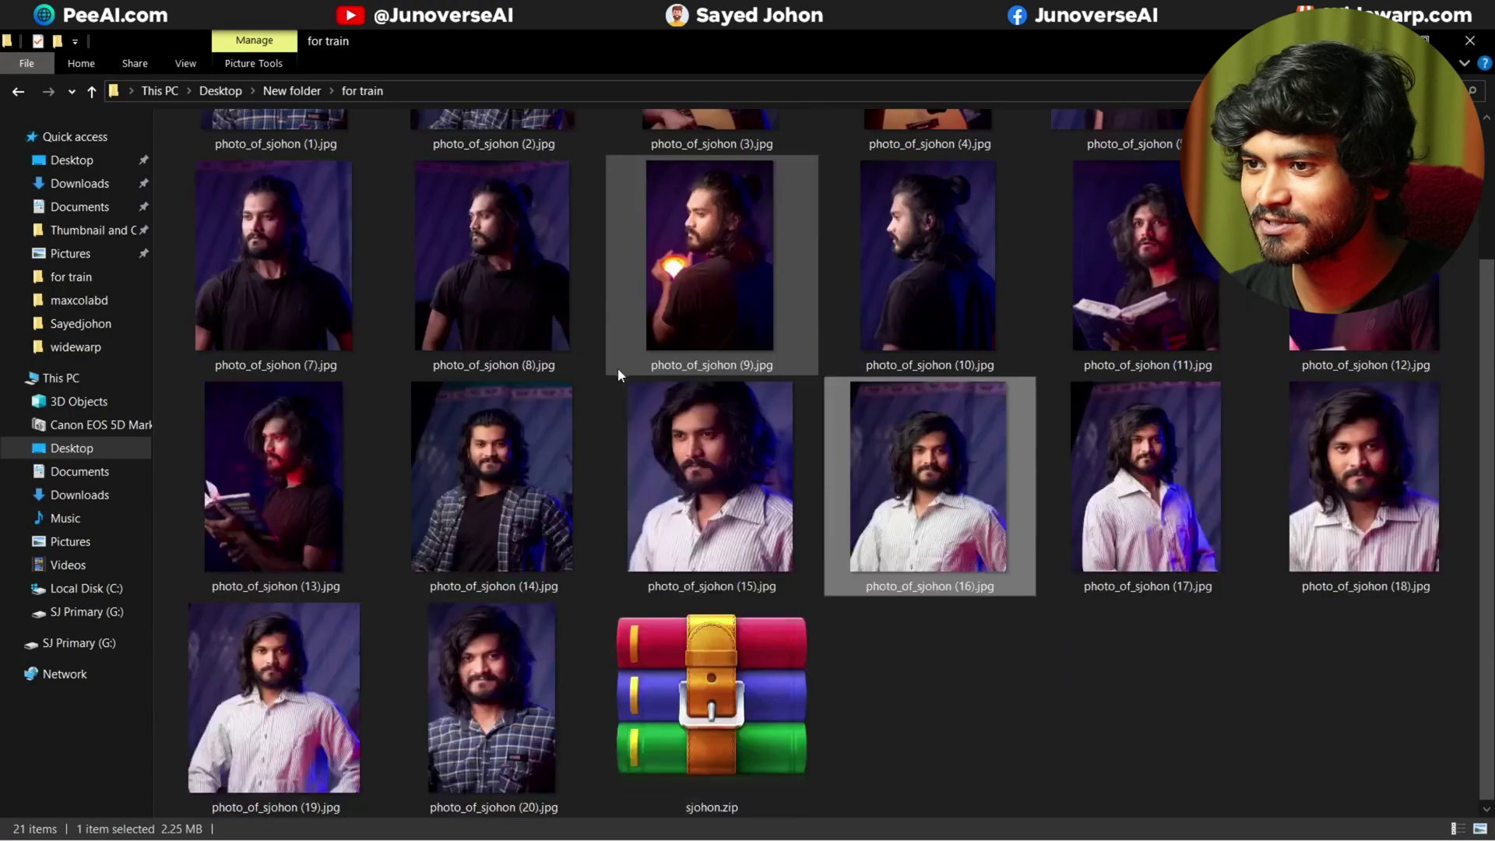
Open the first training photo in Photos and step through the following seven photos
{"action": "scroll", "coordinate": [618, 367], "scroll_direction": "up", "scroll_amount": 2}
{"action": "double_click", "coordinate": [315, 261]}
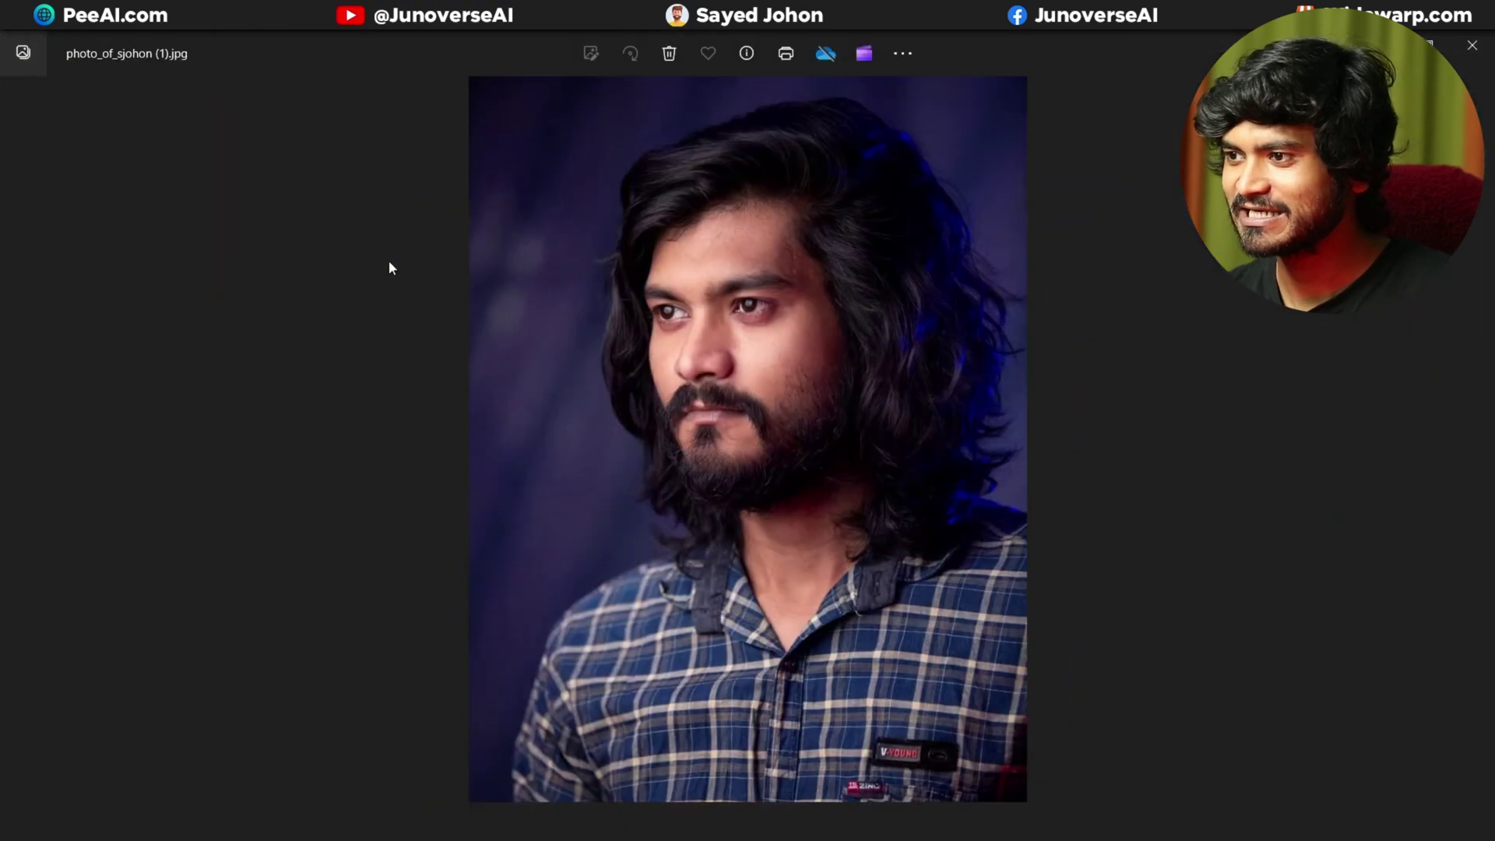
{"action": "key", "text": "Right"}
{"action": "key", "text": "Right"}
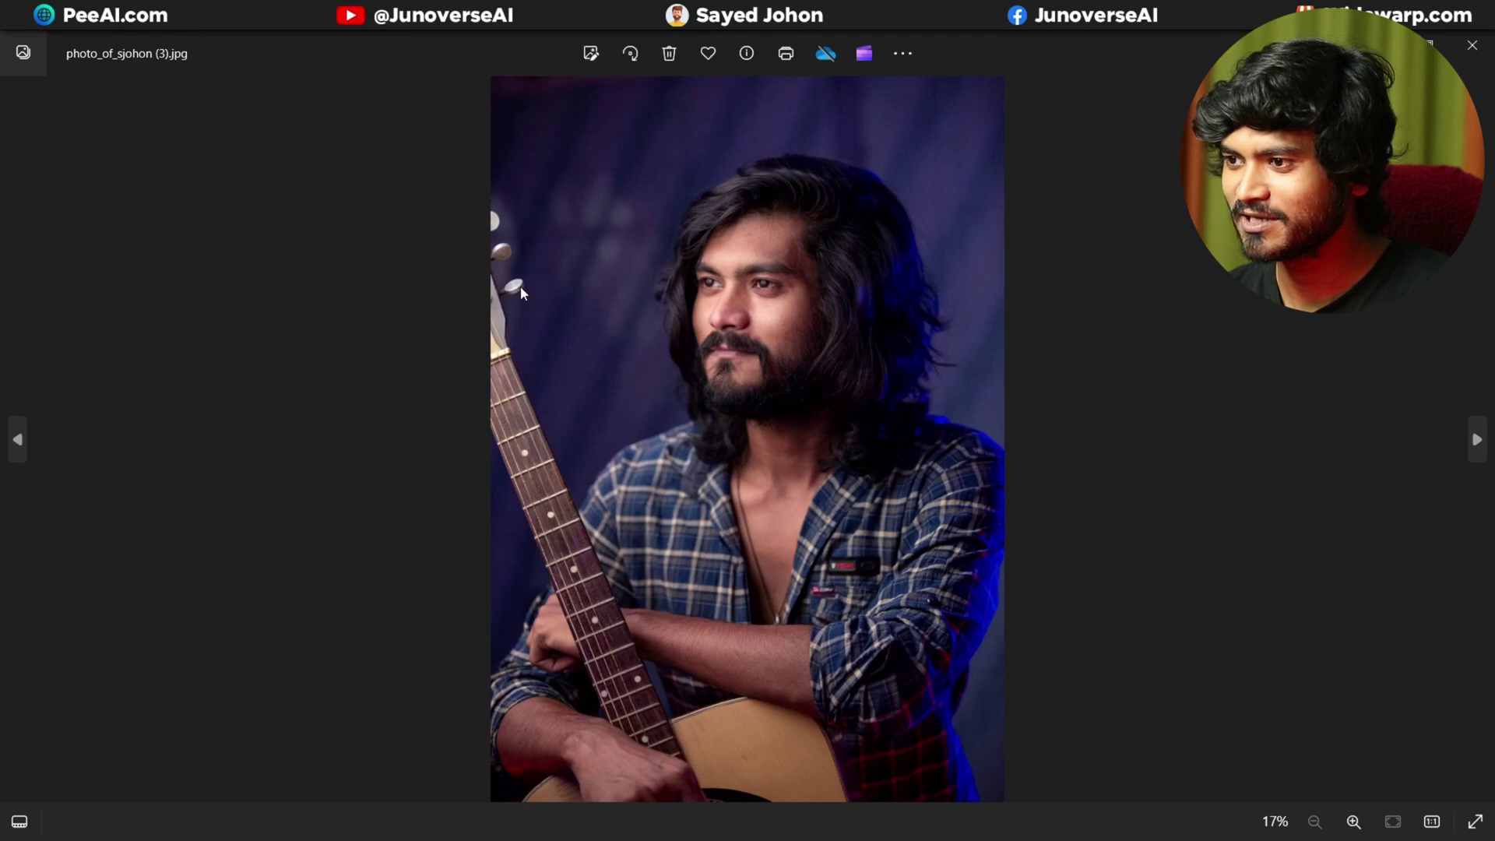
{"action": "key", "text": "Right"}
{"action": "key", "text": "Right"}
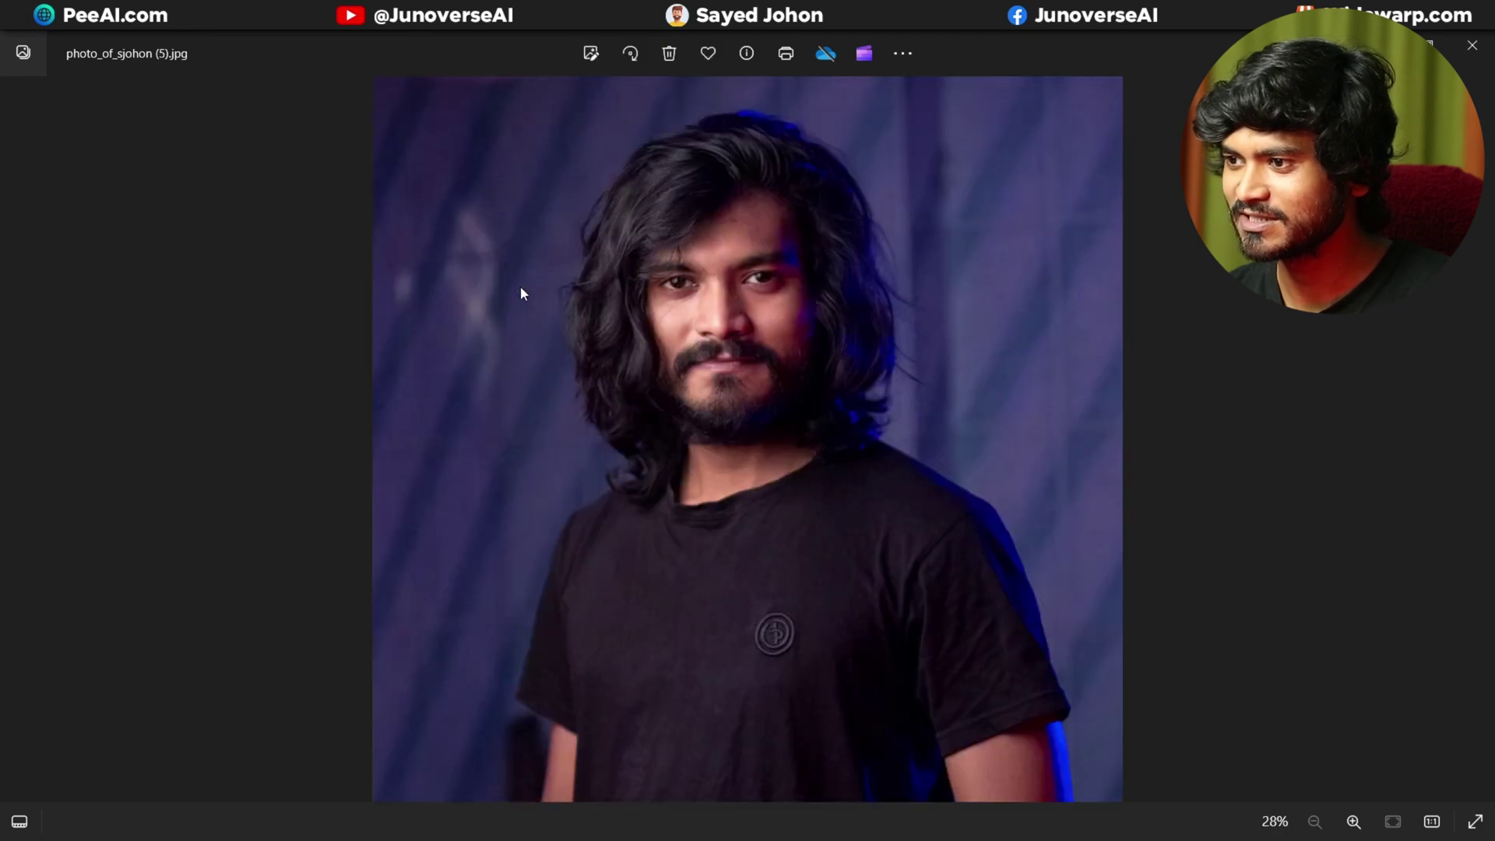
{"action": "key", "text": "Right"}
{"action": "key", "text": "Right"}
{"action": "key", "text": "Right"}
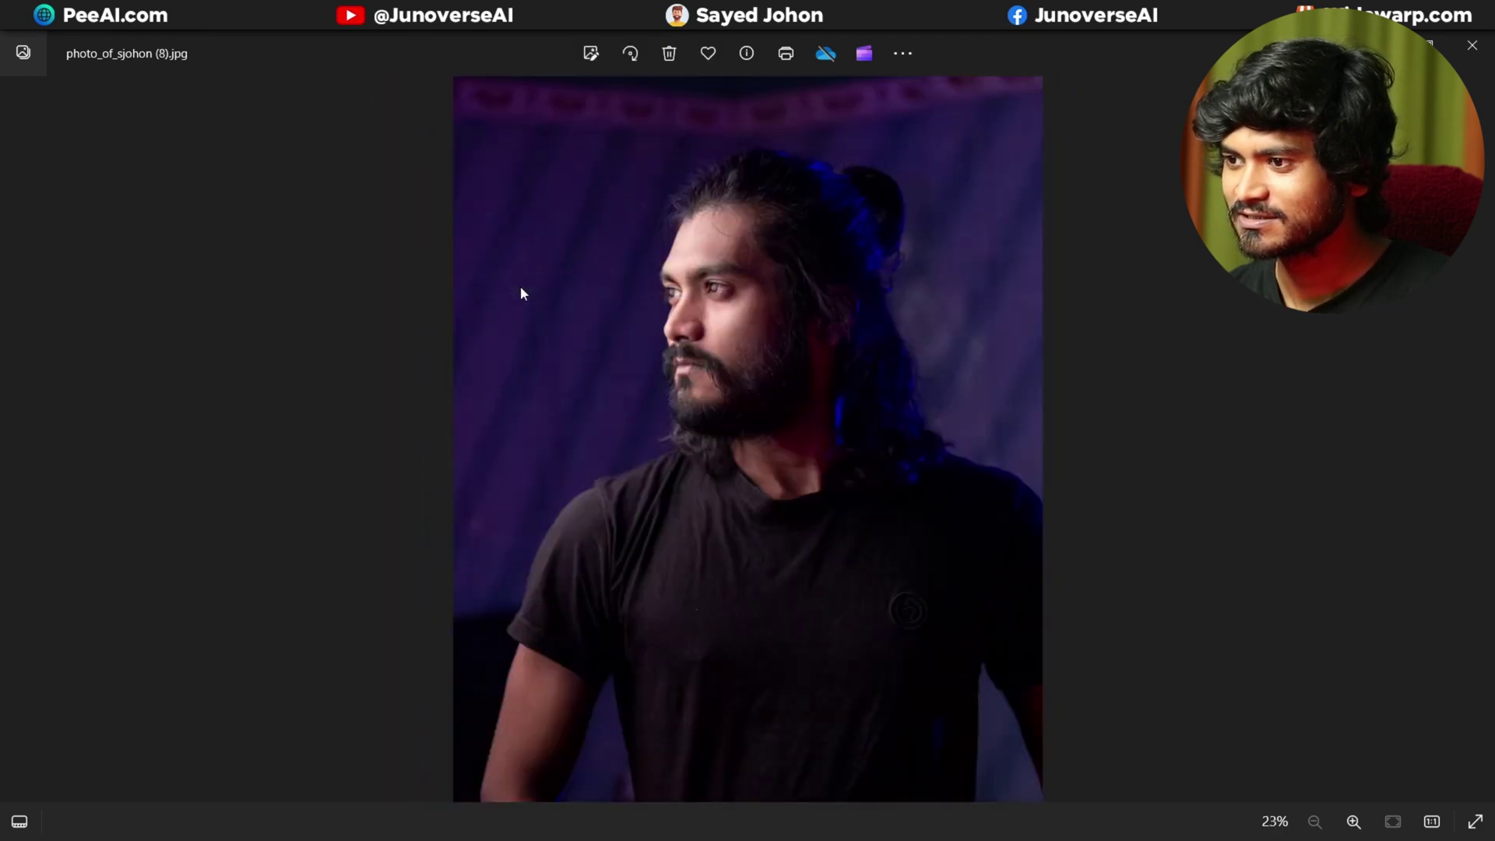
{"action": "key", "text": "Right"}
{"action": "key", "text": "Right"}
{"action": "key", "text": "Right"}
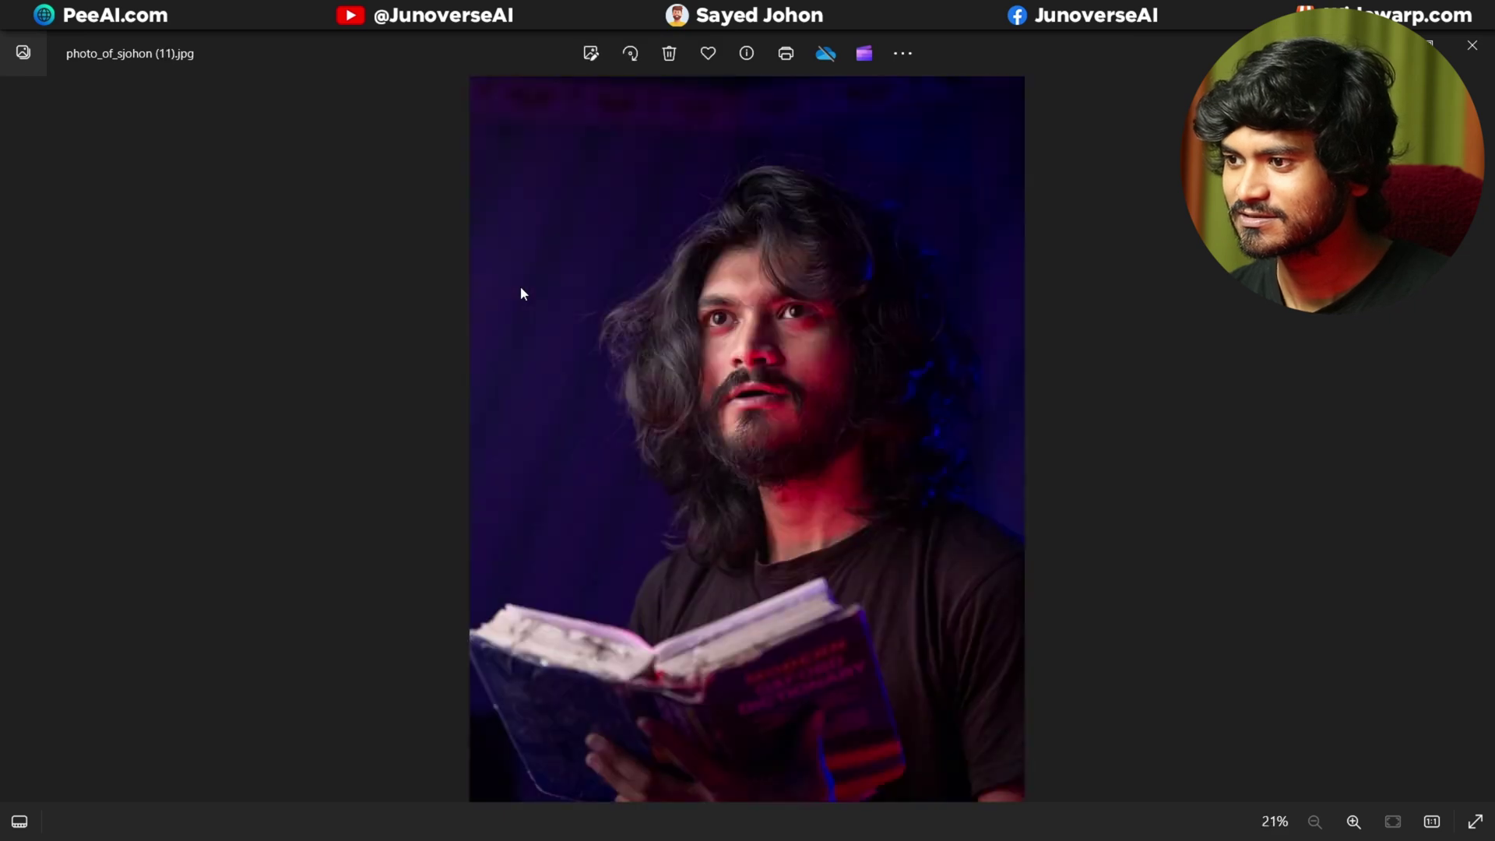
{"action": "key", "text": "Right"}
{"action": "key", "text": "Right"}
{"action": "key", "text": "Right"}
{"action": "key", "text": "Right"}
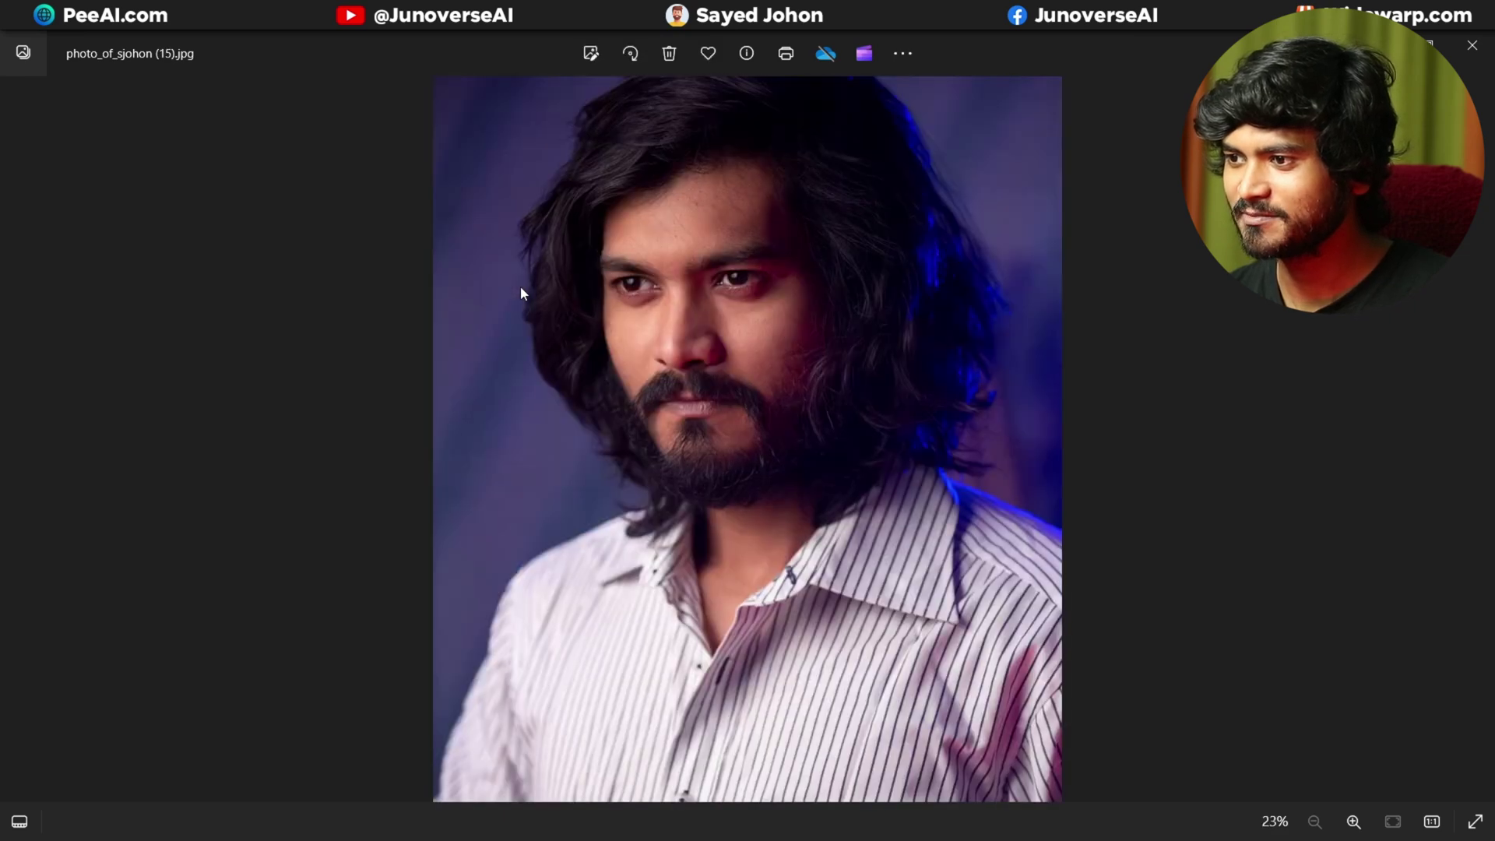
{"action": "key", "text": "Right"}
{"action": "key", "text": "Right"}
{"action": "key", "text": "Right"}
{"action": "key", "text": "Right"}
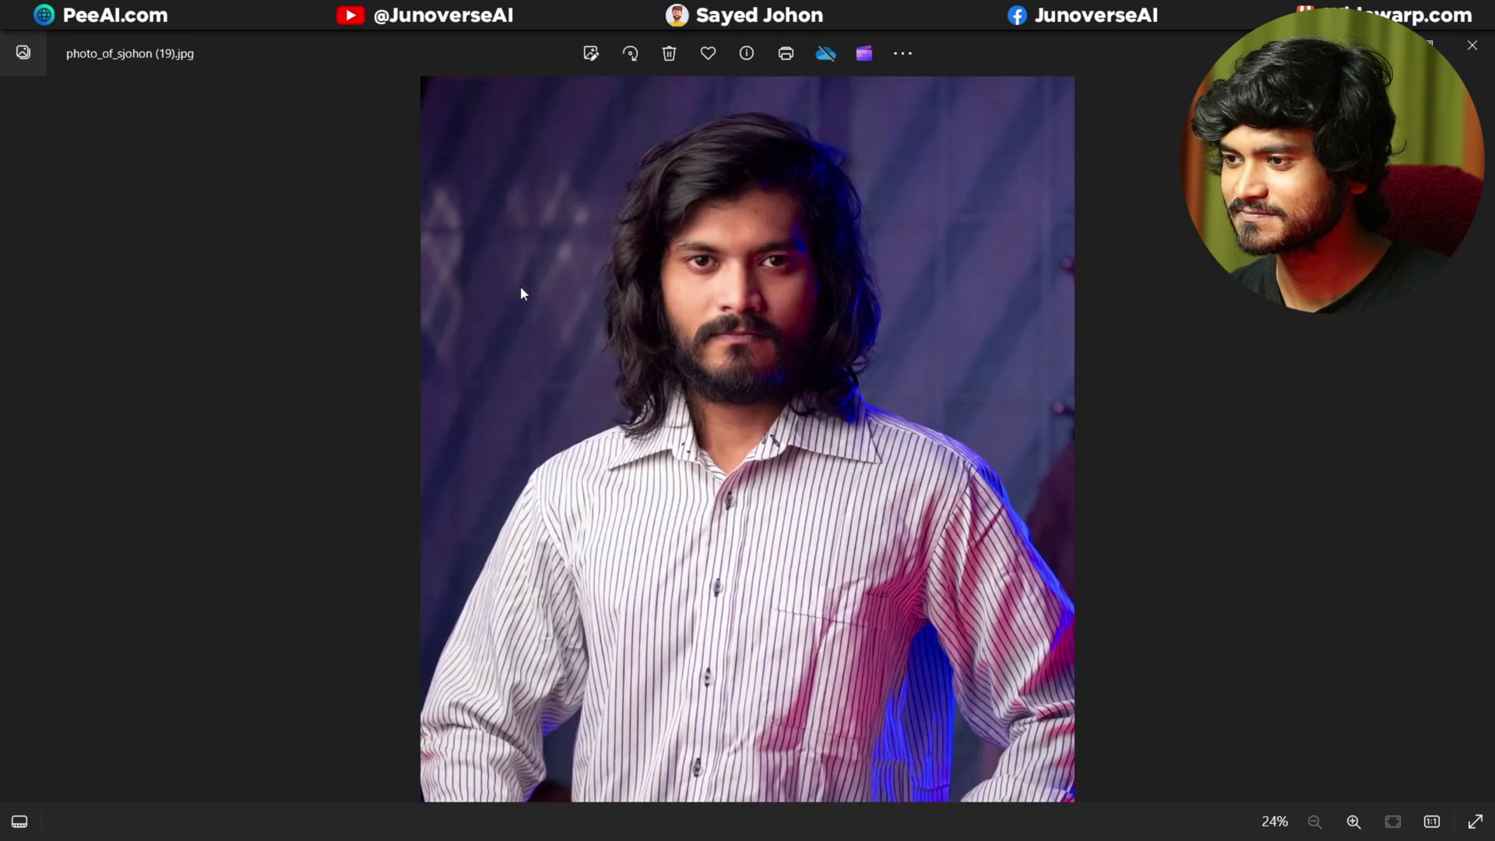
{"action": "key", "text": "Right"}
Close the photo viewer and replace 'sitting on a chair' in the prompt with the fireside coffee night scene
{"action": "left_click", "coordinate": [1472, 45]}
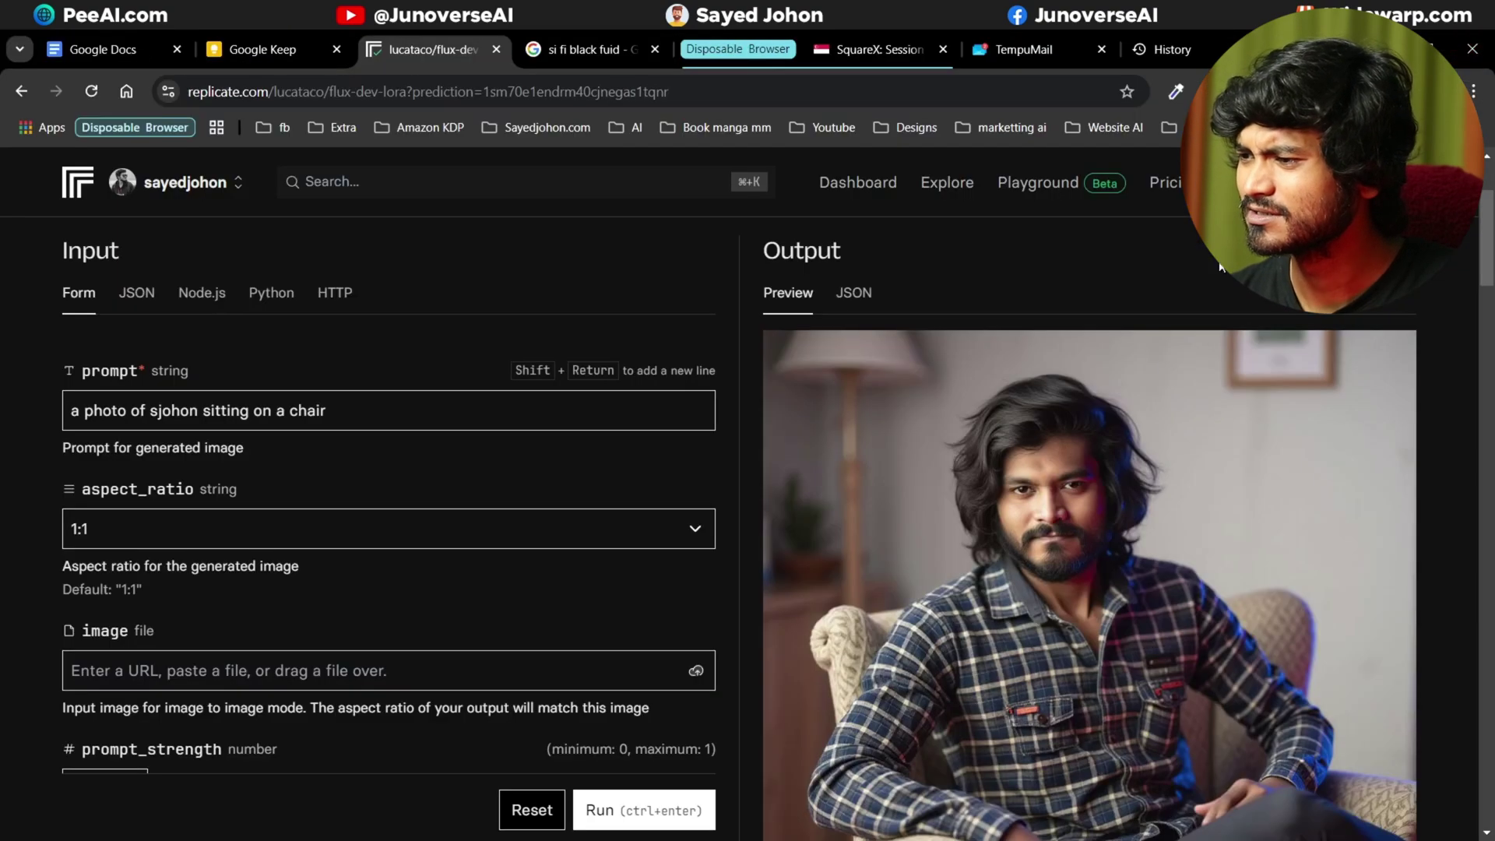
{"action": "scroll", "coordinate": [1220, 268], "scroll_direction": "down", "scroll_amount": 3}
{"action": "scroll", "coordinate": [756, 419], "scroll_direction": "up", "scroll_amount": 5}
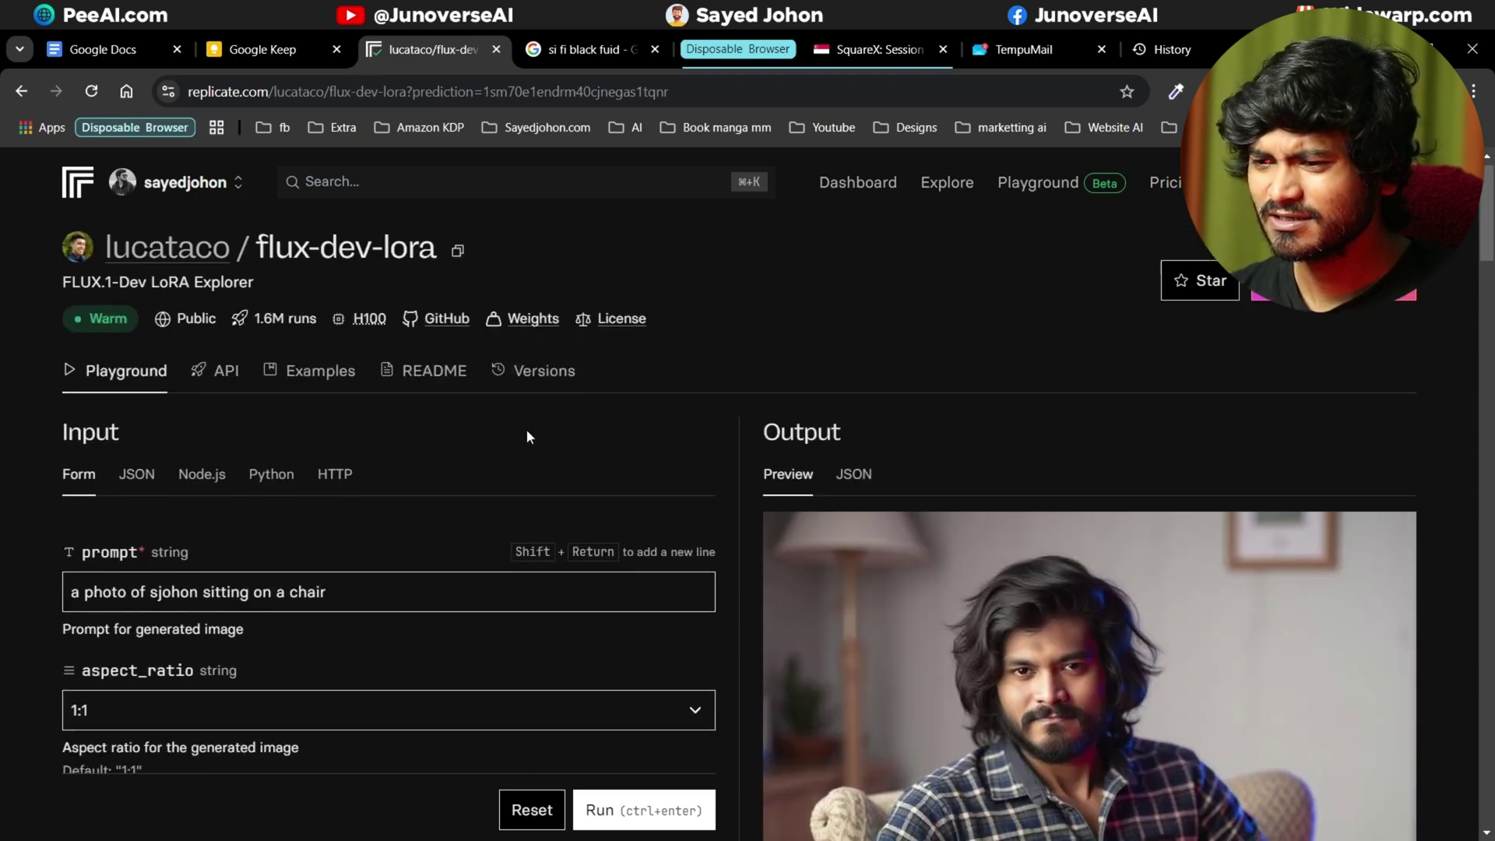
{"action": "scroll", "coordinate": [467, 438], "scroll_direction": "down", "scroll_amount": 2}
{"action": "left_click", "coordinate": [294, 401]}
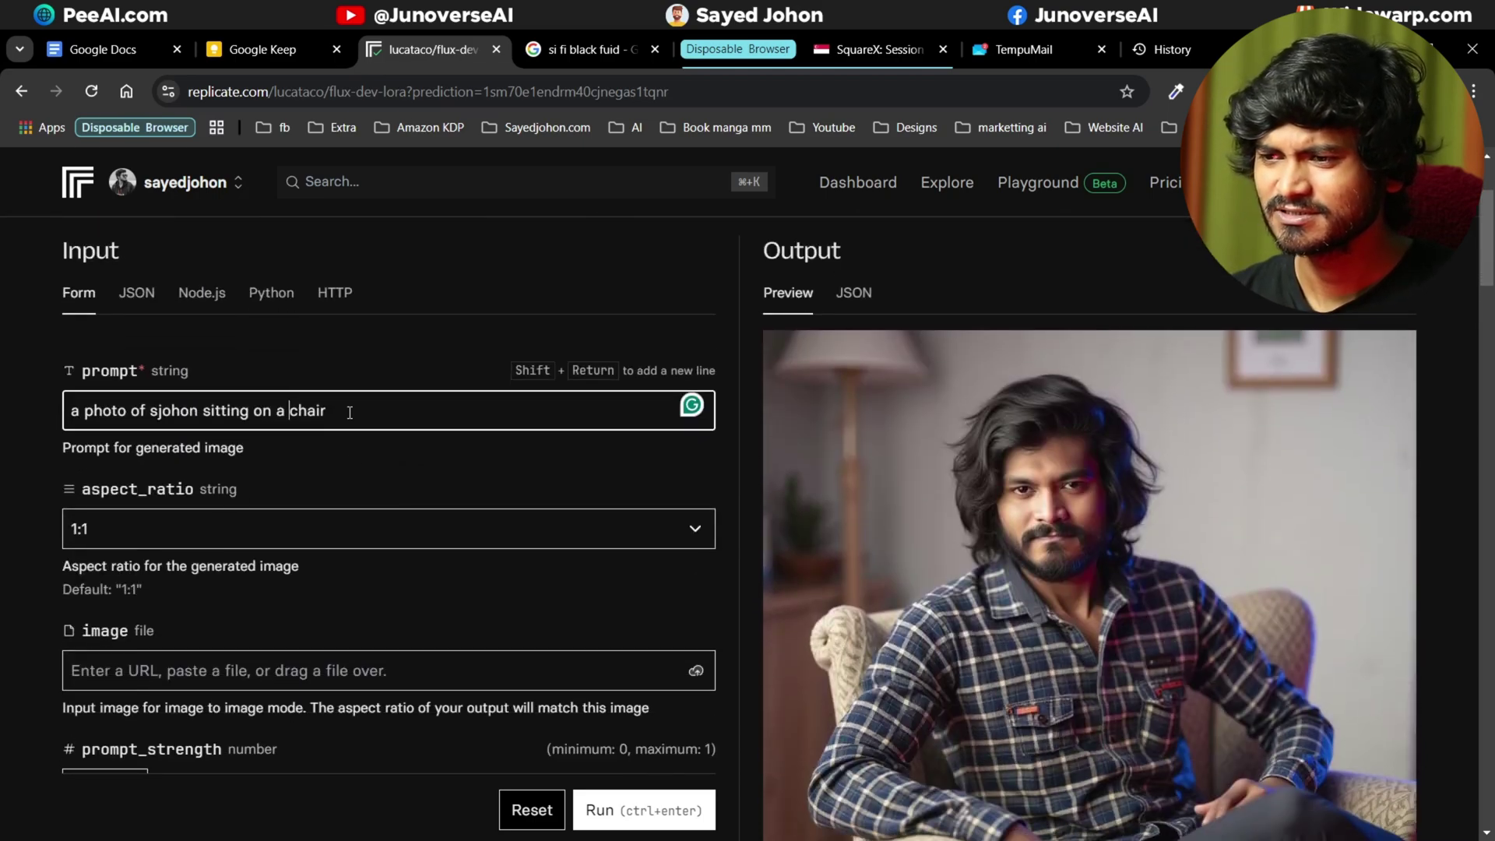
{"action": "left_click_drag", "start_coordinate": [310, 419], "coordinate": [202, 417]}
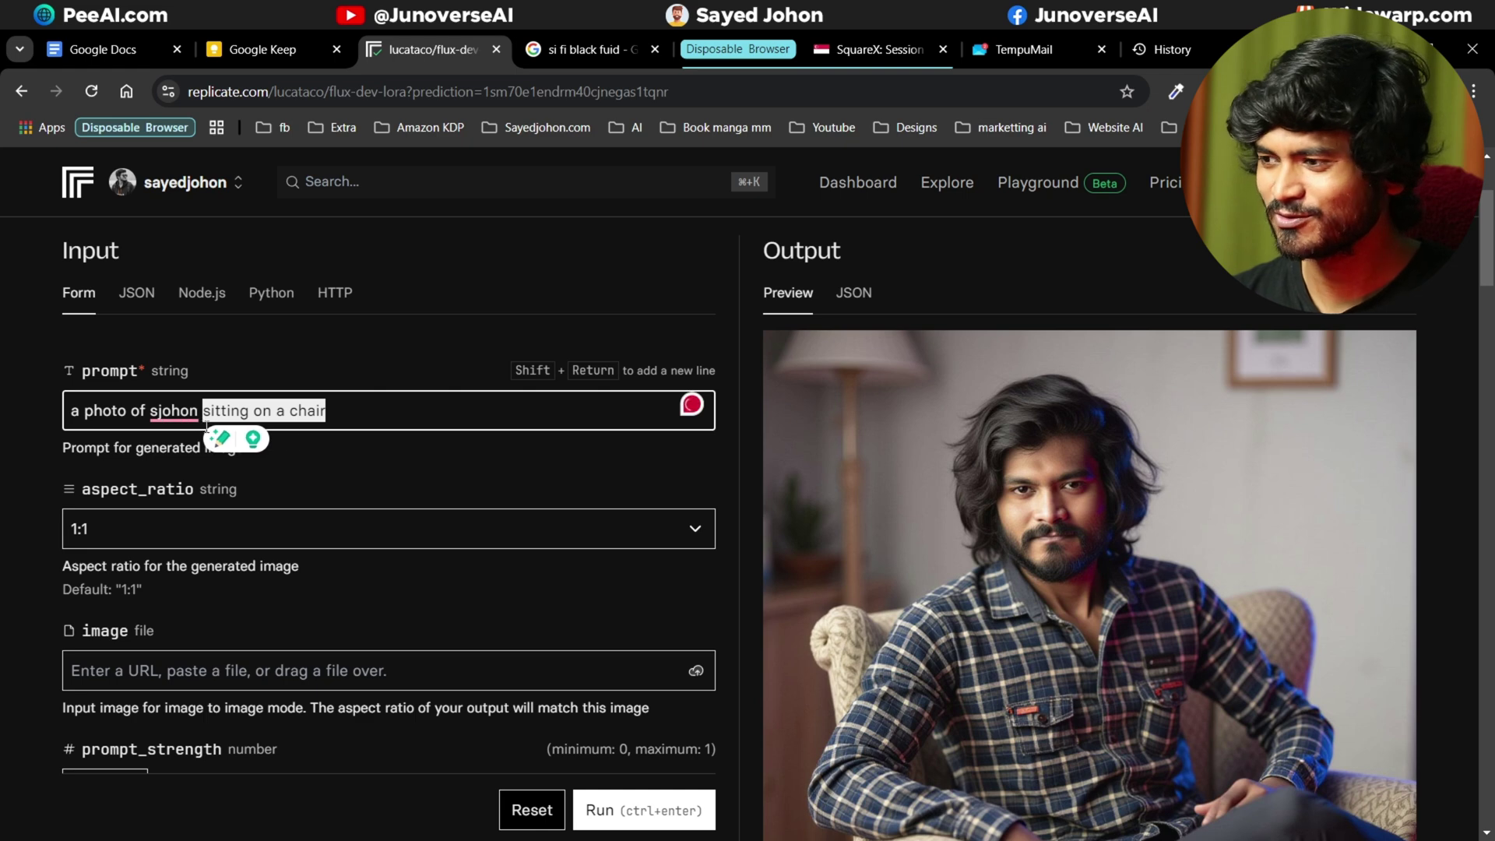
{"action": "key", "text": "ctrl+v"}
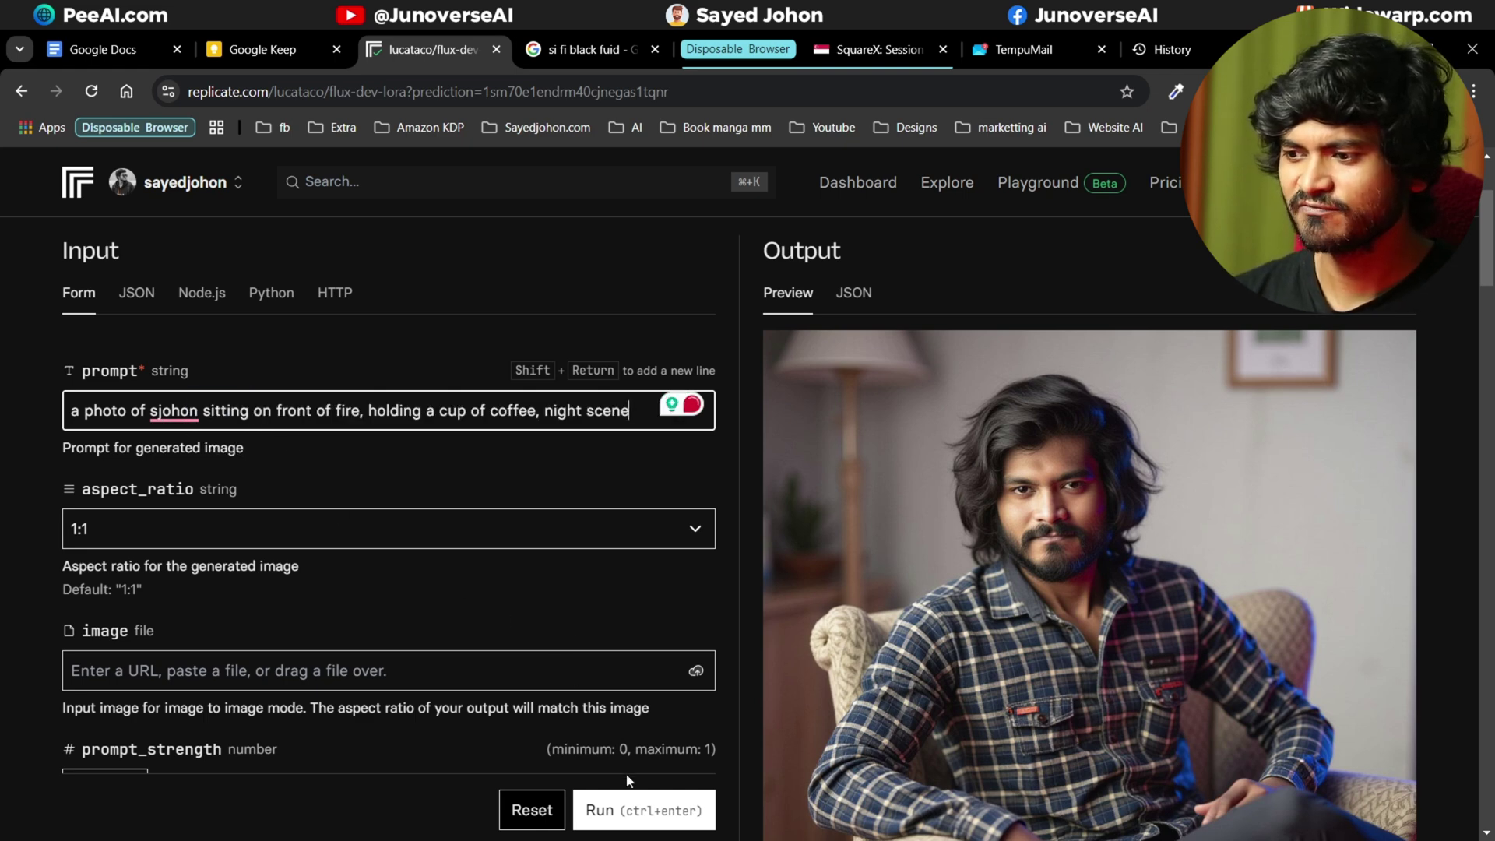
Run the edited prompt and review the generated fireside coffee night portrait
{"action": "left_click", "coordinate": [632, 810]}
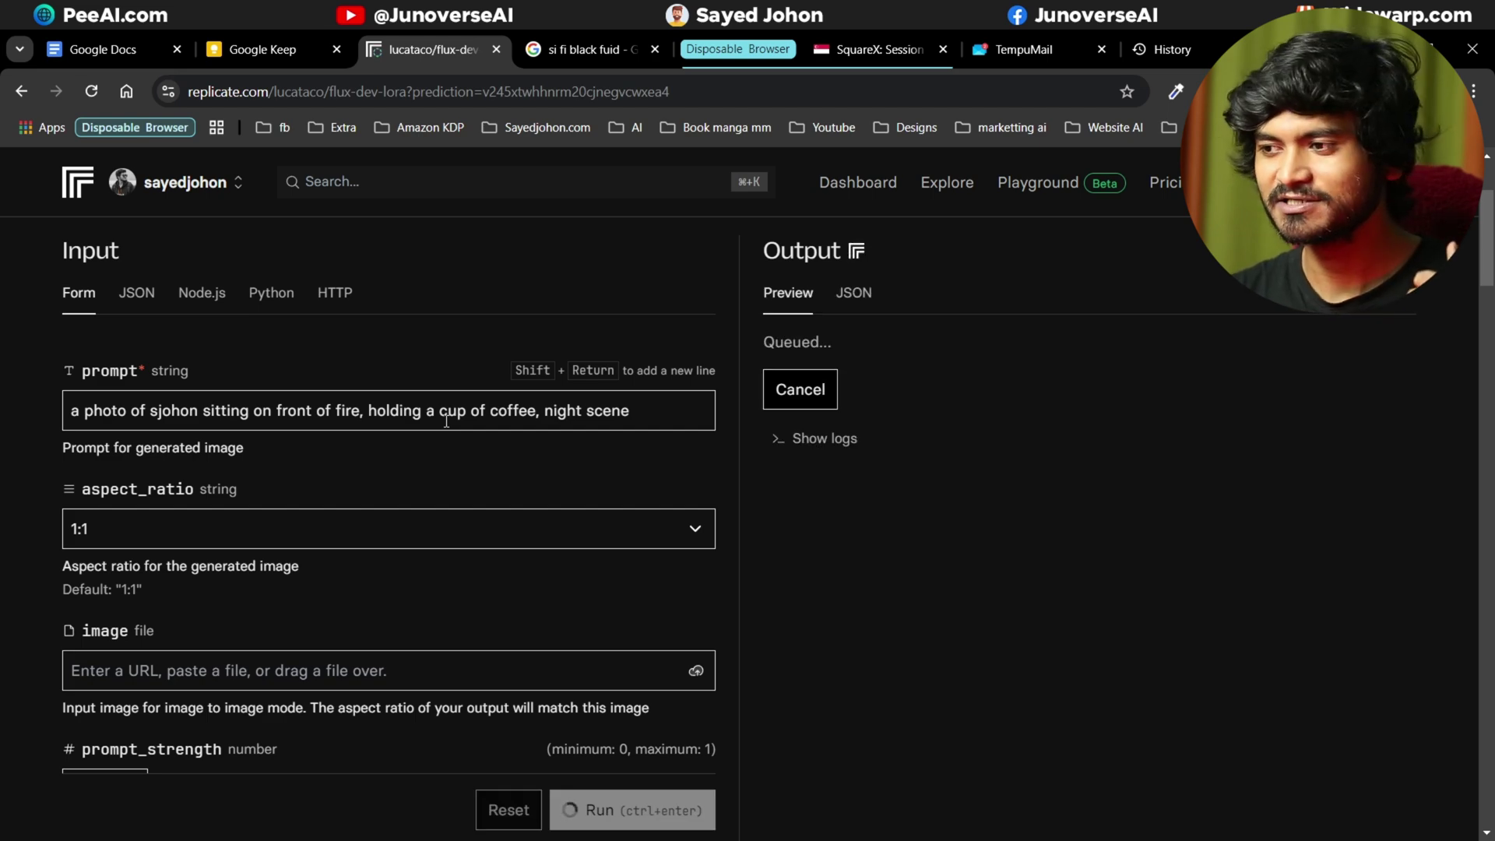
{"action": "scroll", "coordinate": [446, 421], "scroll_direction": "down", "scroll_amount": 1}
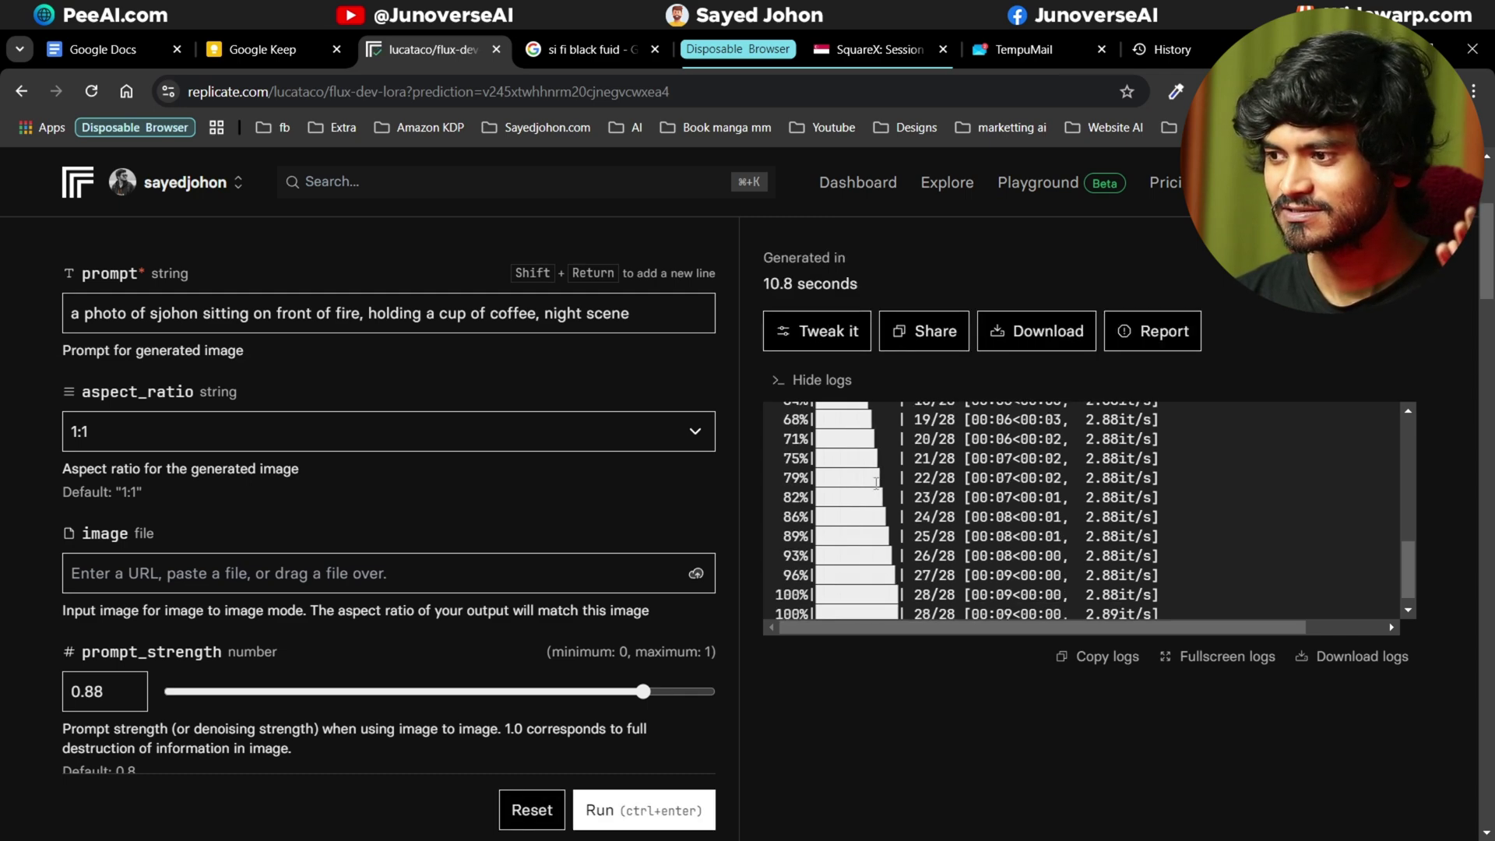
{"action": "scroll", "coordinate": [876, 493], "scroll_direction": "up", "scroll_amount": 1}
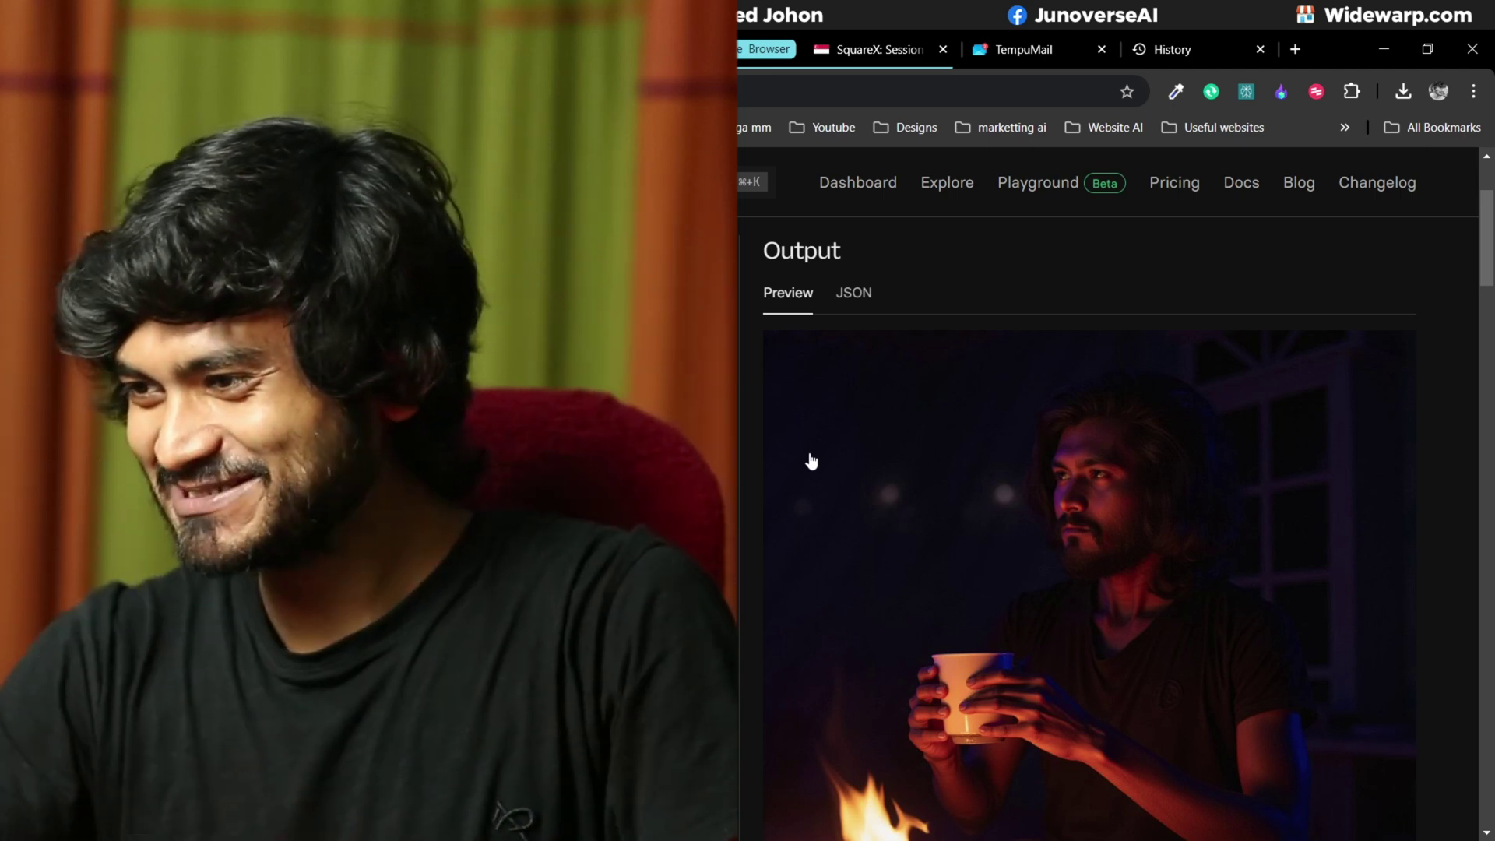
{"action": "scroll", "coordinate": [907, 488], "scroll_direction": "down", "scroll_amount": 2}
{"action": "scroll", "coordinate": [901, 490], "scroll_direction": "up", "scroll_amount": 1}
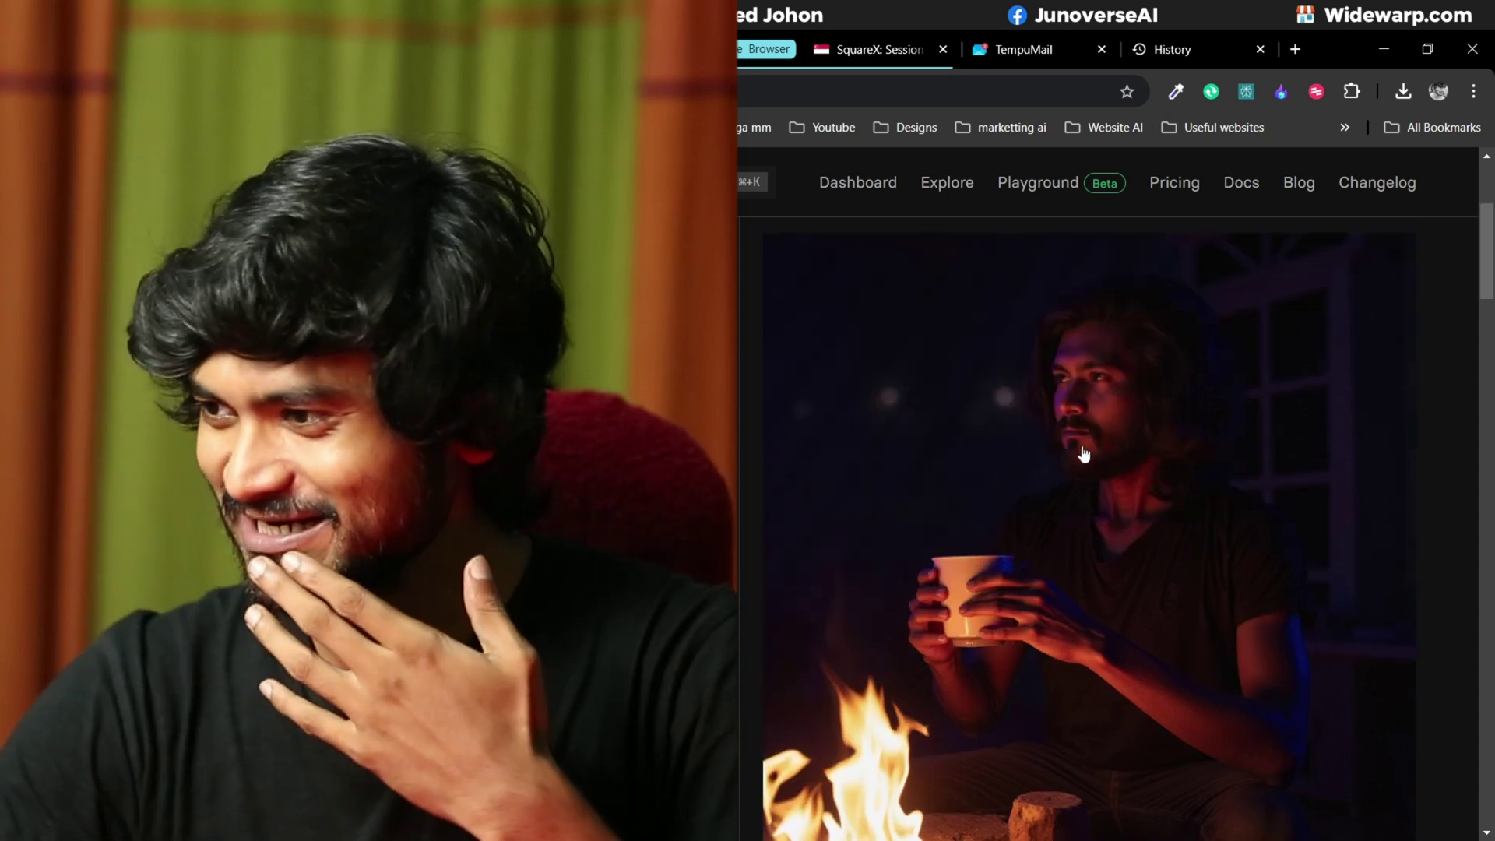
{"action": "scroll", "coordinate": [1078, 451], "scroll_direction": "down", "scroll_amount": 1}
{"action": "scroll", "coordinate": [970, 693], "scroll_direction": "down", "scroll_amount": 1}
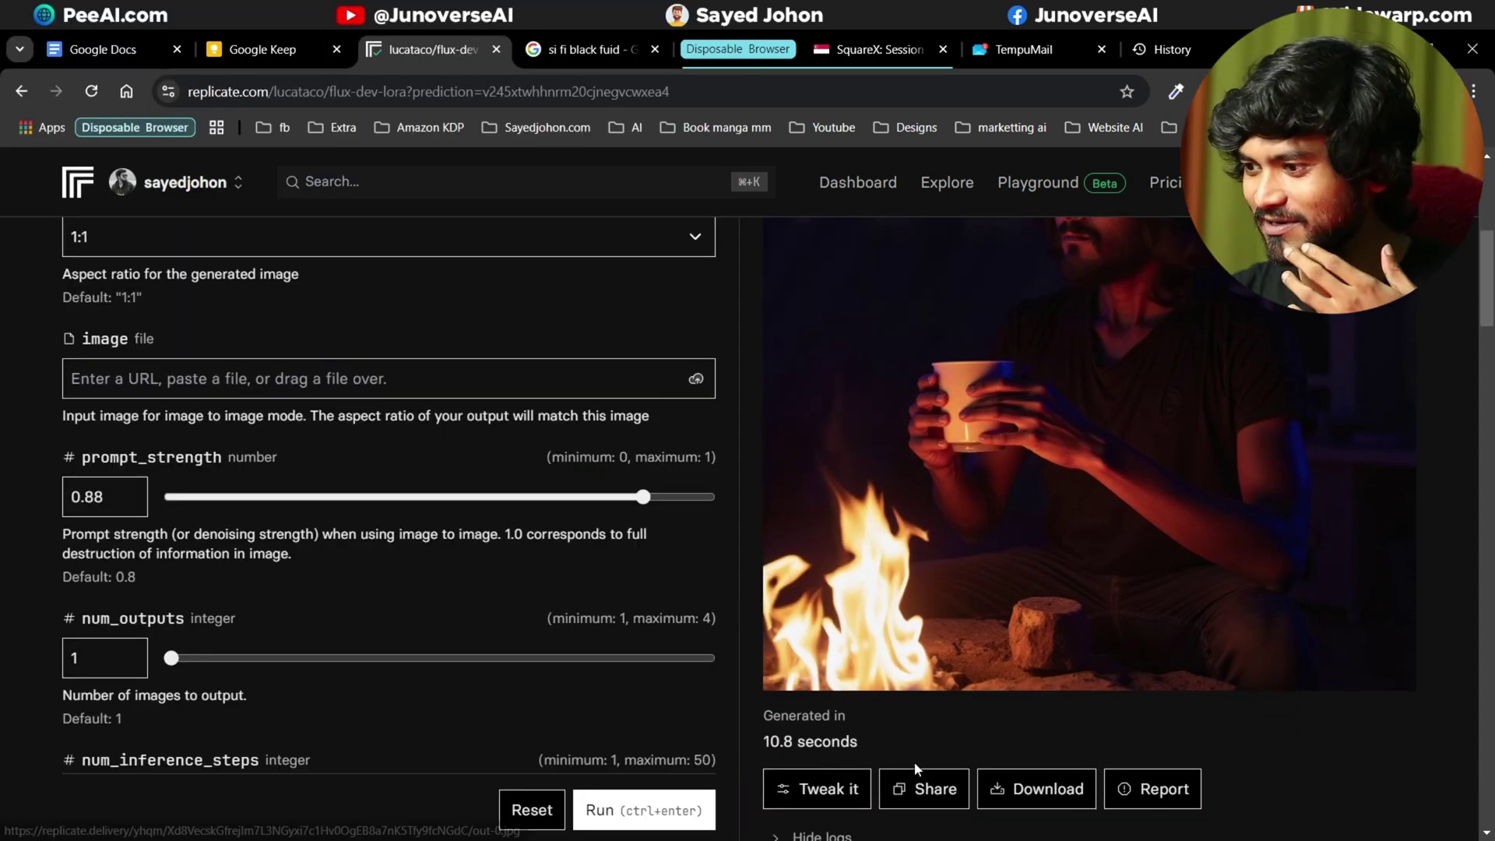
Download the campfire portrait to disk
{"action": "left_click", "coordinate": [1037, 789]}
{"action": "scroll", "coordinate": [282, 526], "scroll_direction": "up", "scroll_amount": 5}
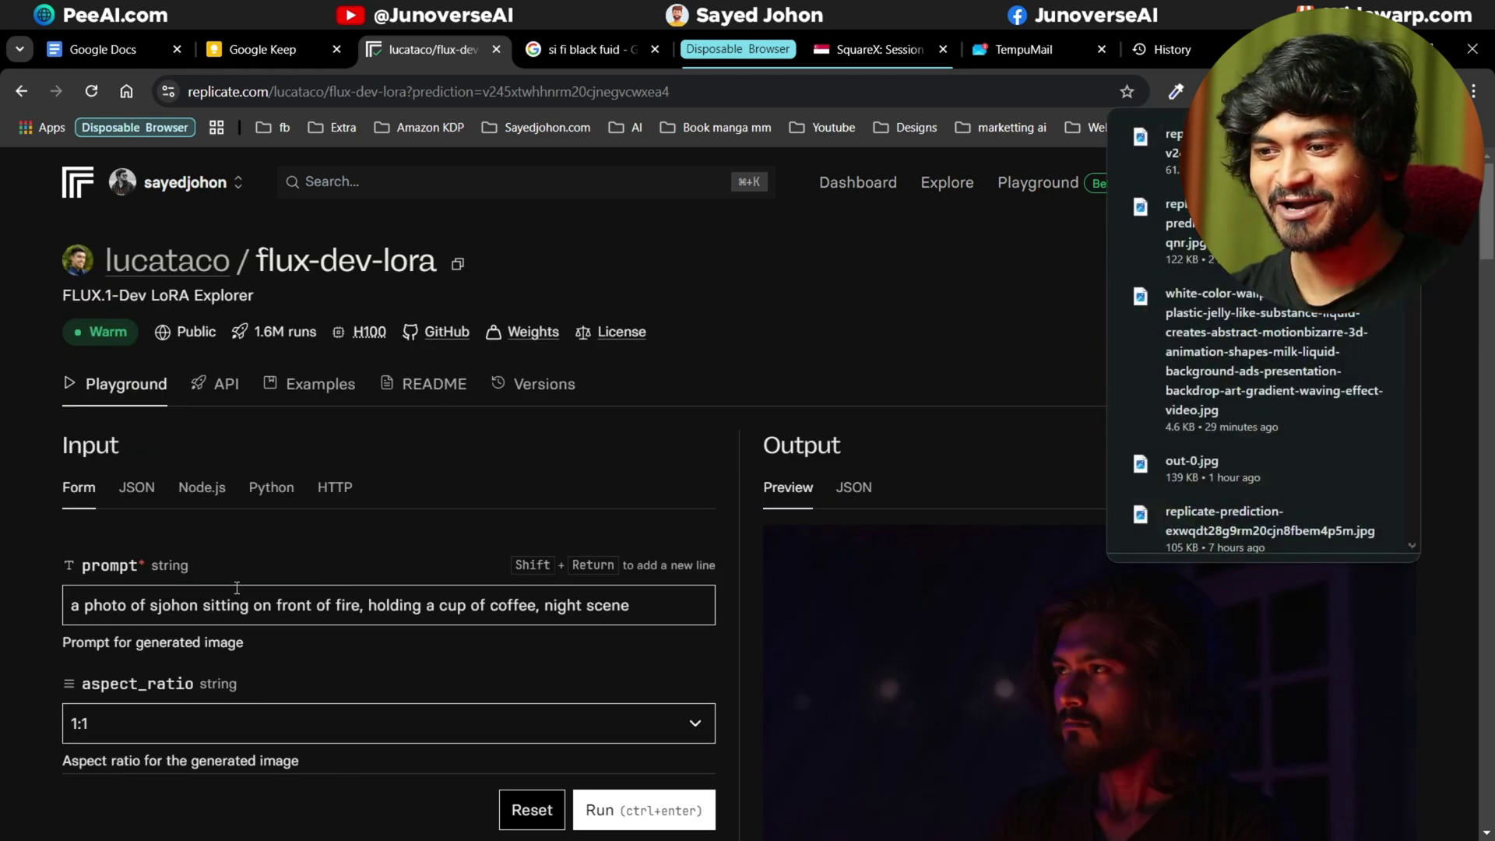
{"action": "scroll", "coordinate": [260, 490], "scroll_direction": "down", "scroll_amount": 2}
Replace the whole prompt with the sports-bike golden-hour prompt and generate it
{"action": "left_click", "coordinate": [260, 419]}
{"action": "key", "text": "ctrl+a"}
{"action": "type", "text": "a photo of sjohon riding a sports bike, golden hour, waring funky dress"}
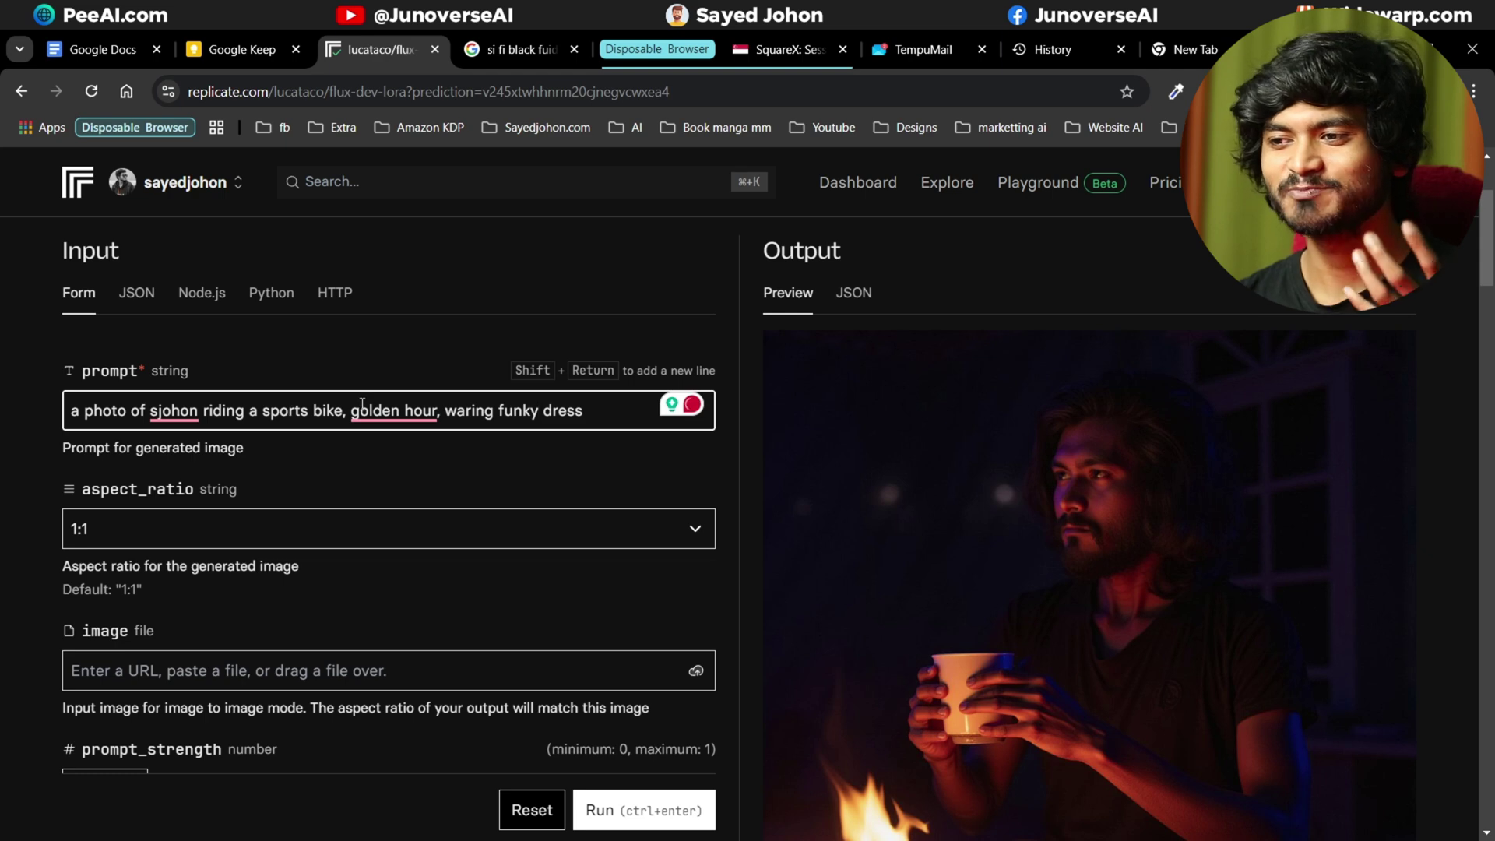
{"action": "mouse_move", "coordinate": [374, 410]}
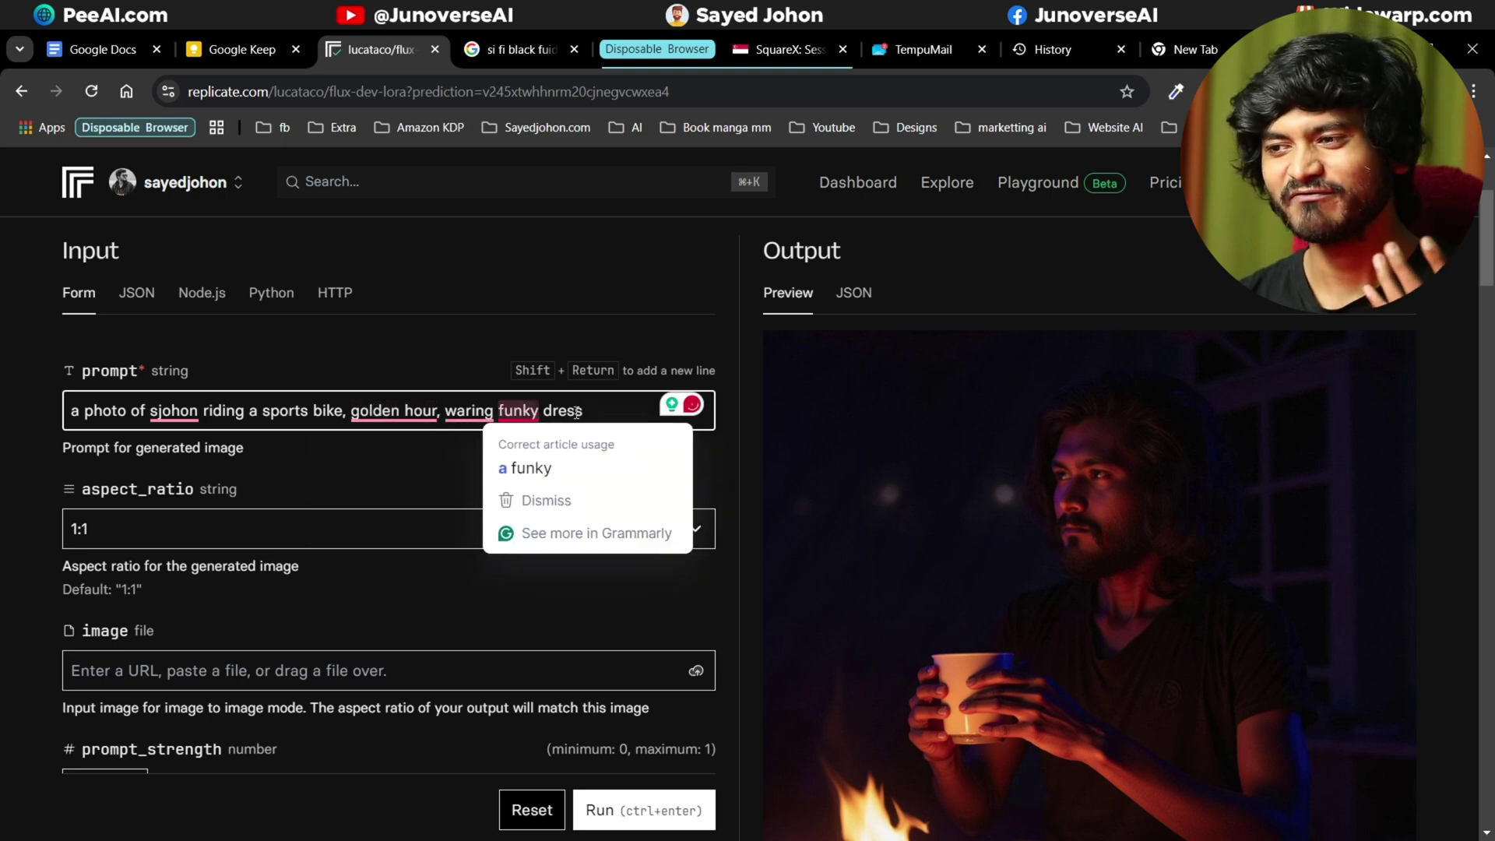
{"action": "left_click", "coordinate": [620, 810]}
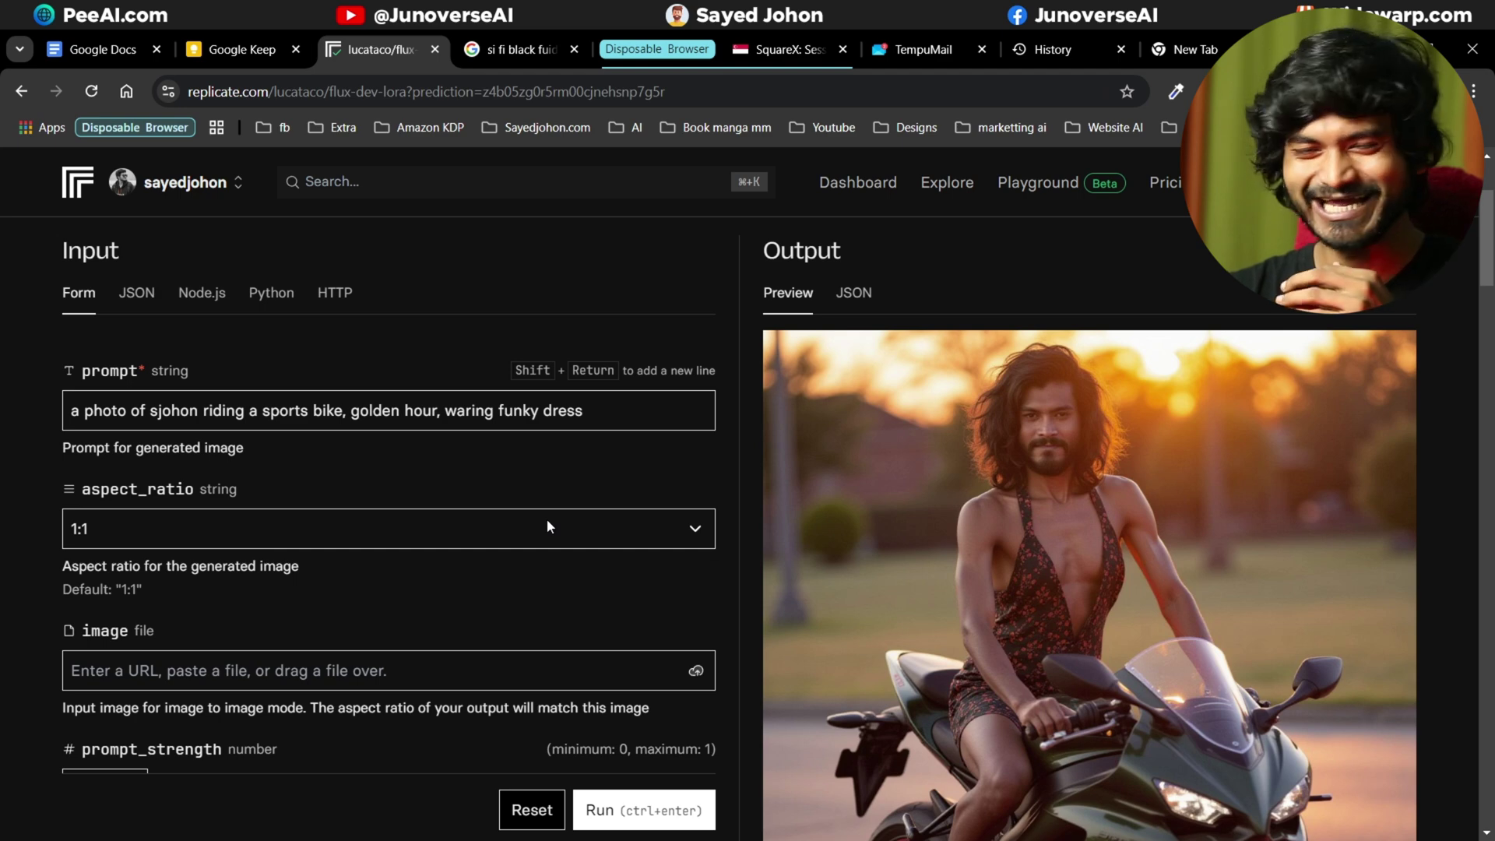
Check the sports-bike result and select 'funky dress' at the end of the prompt
{"action": "scroll", "coordinate": [1051, 619], "scroll_direction": "down", "scroll_amount": 3}
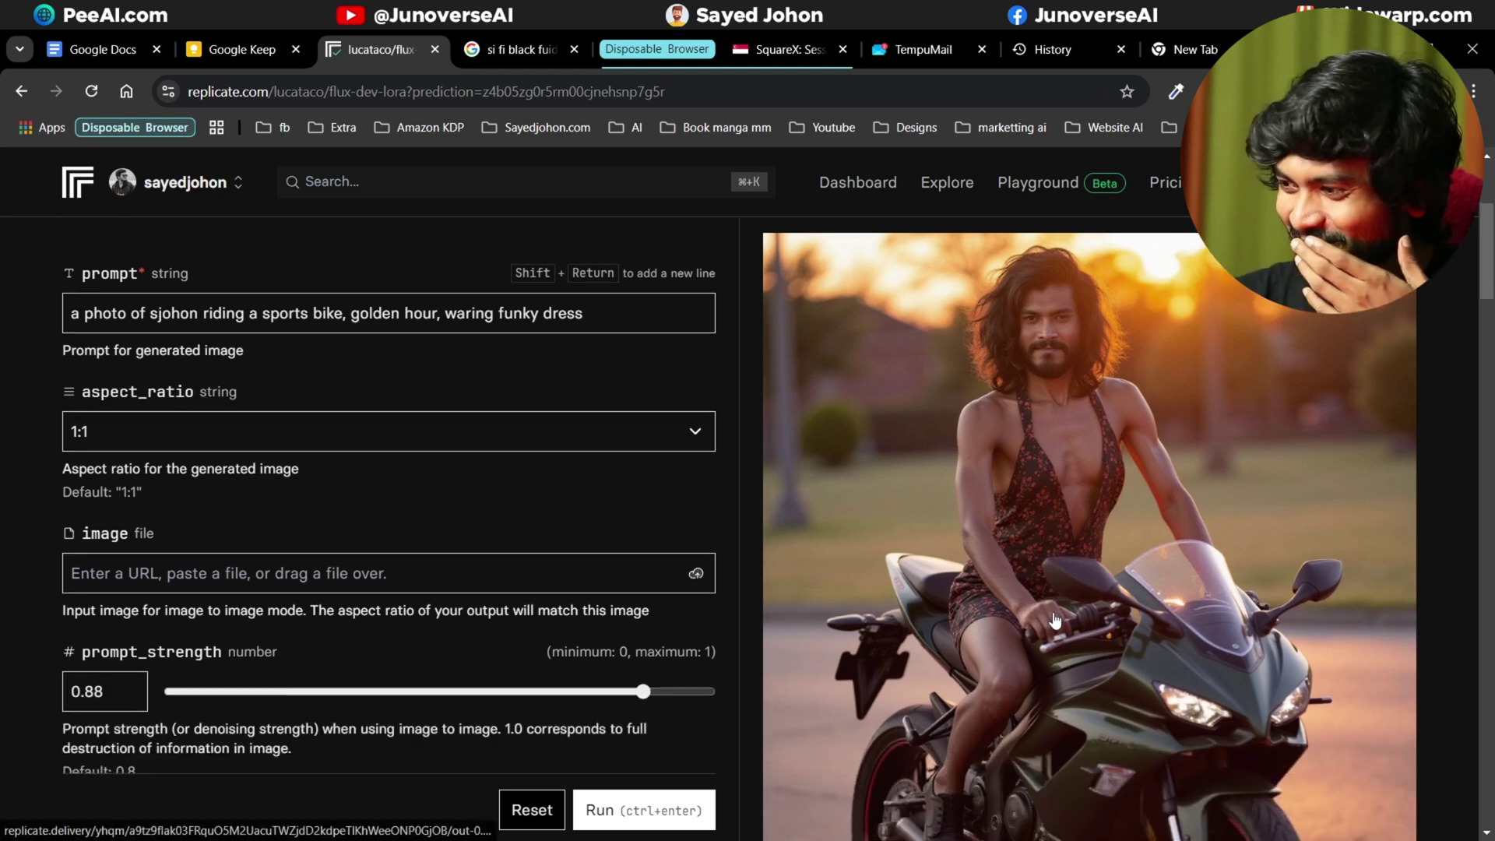
{"action": "scroll", "coordinate": [1051, 619], "scroll_direction": "up", "scroll_amount": 2}
{"action": "scroll", "coordinate": [1052, 619], "scroll_direction": "up", "scroll_amount": 1}
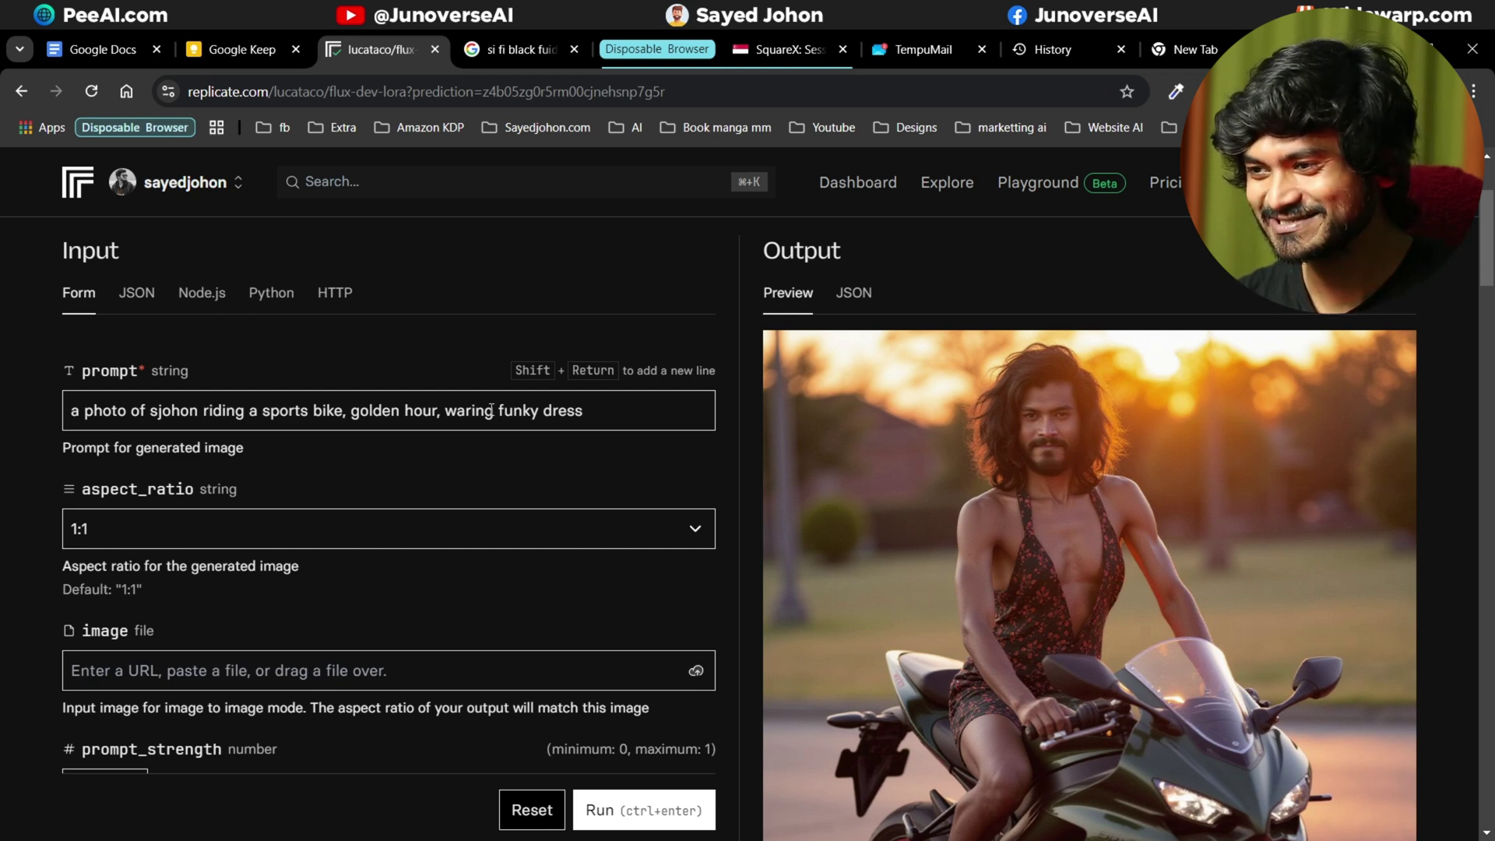
{"action": "left_click_drag", "start_coordinate": [498, 411], "coordinate": [606, 411]}
Swap 'funky dress' for 'red business attire' and generate the bike portrait
{"action": "key", "text": "BackSpace"}
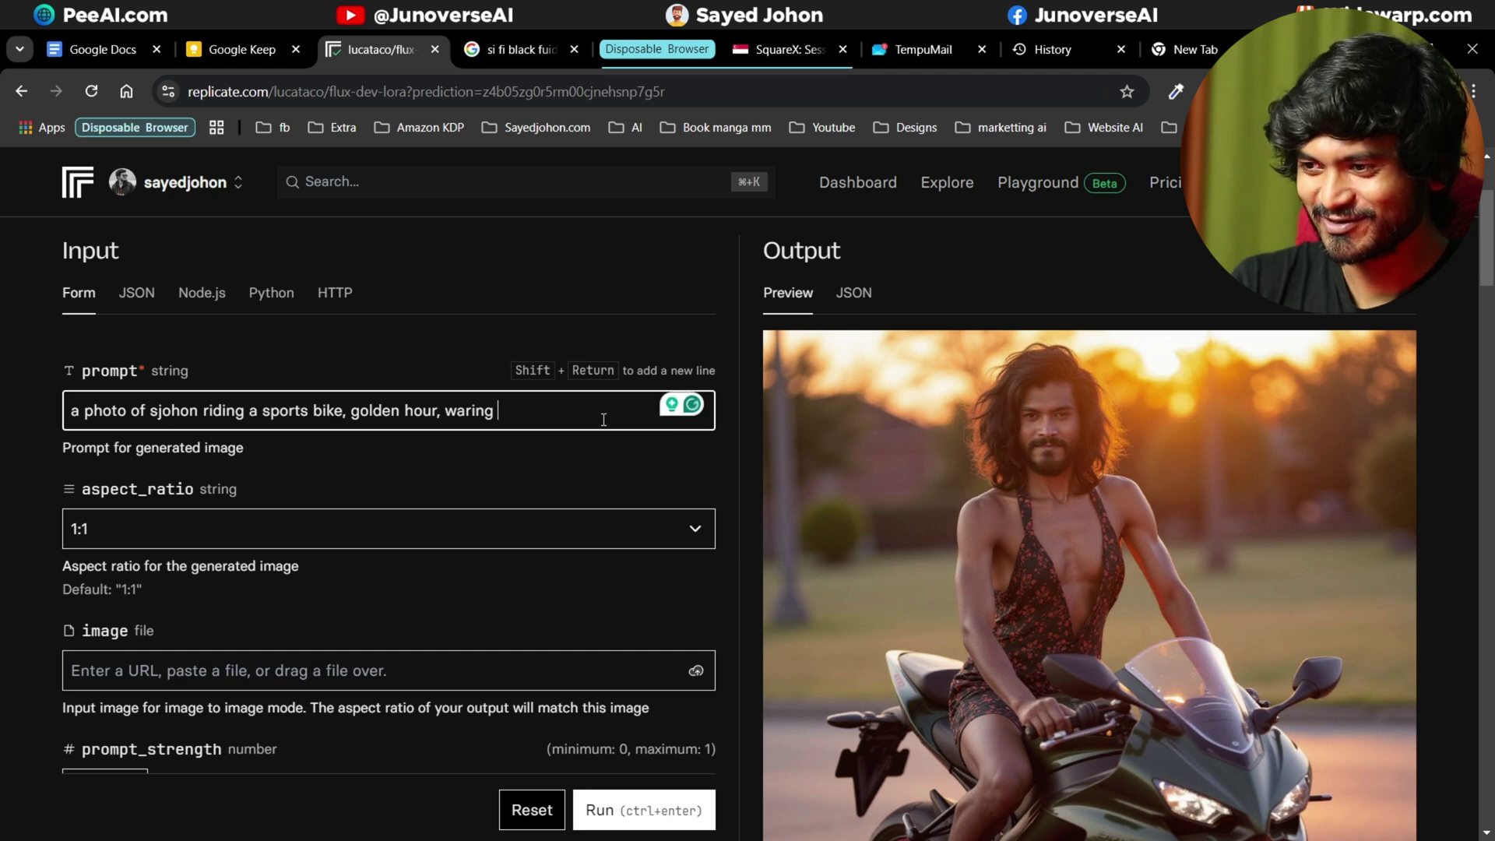
{"action": "type", "text": "red business attire"}
{"action": "left_click", "coordinate": [622, 812]}
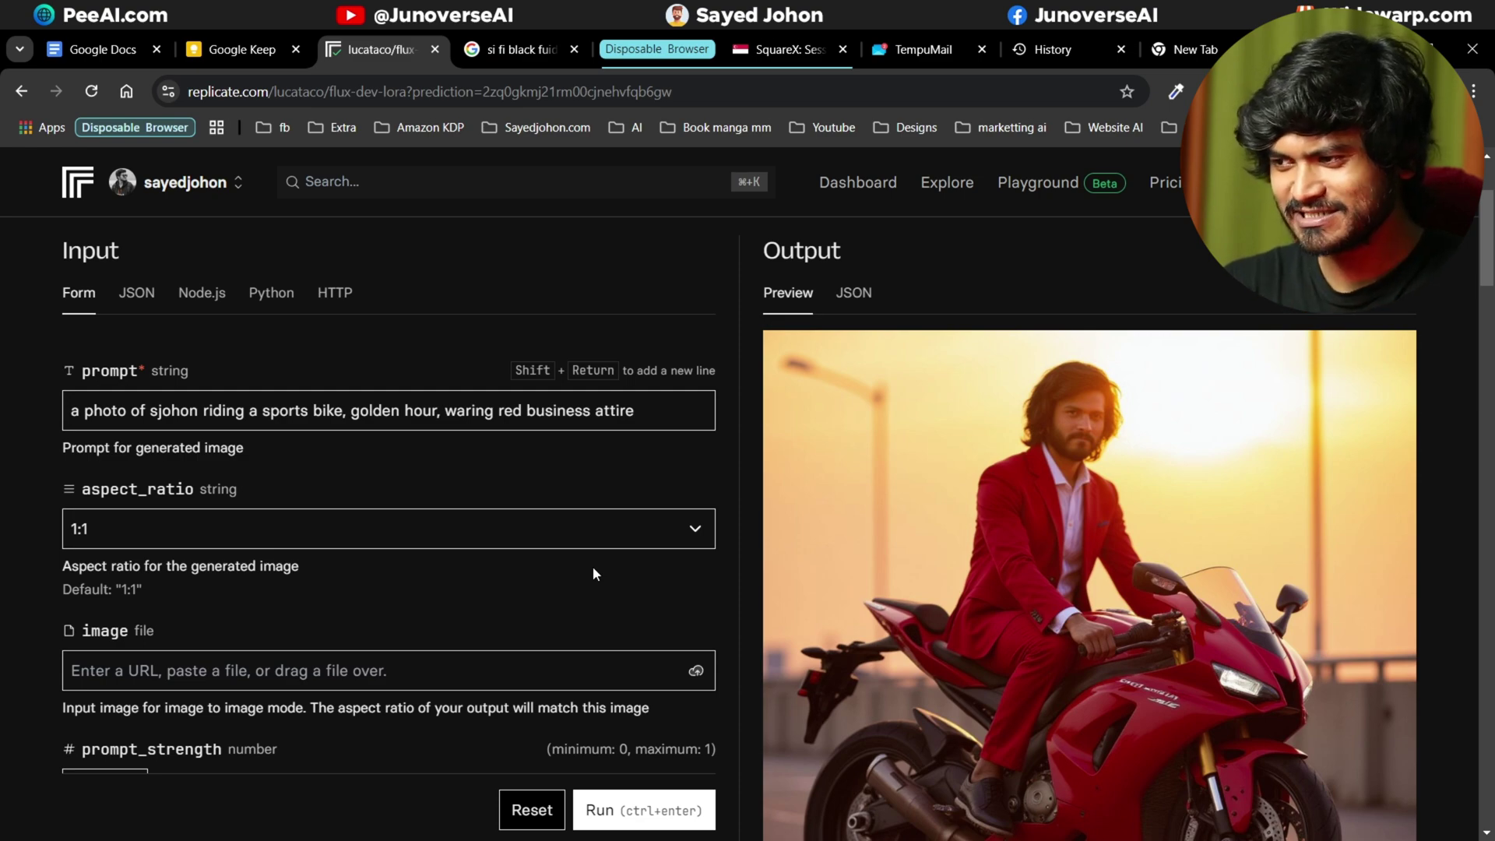
{"action": "scroll", "coordinate": [997, 589], "scroll_direction": "down", "scroll_amount": 3}
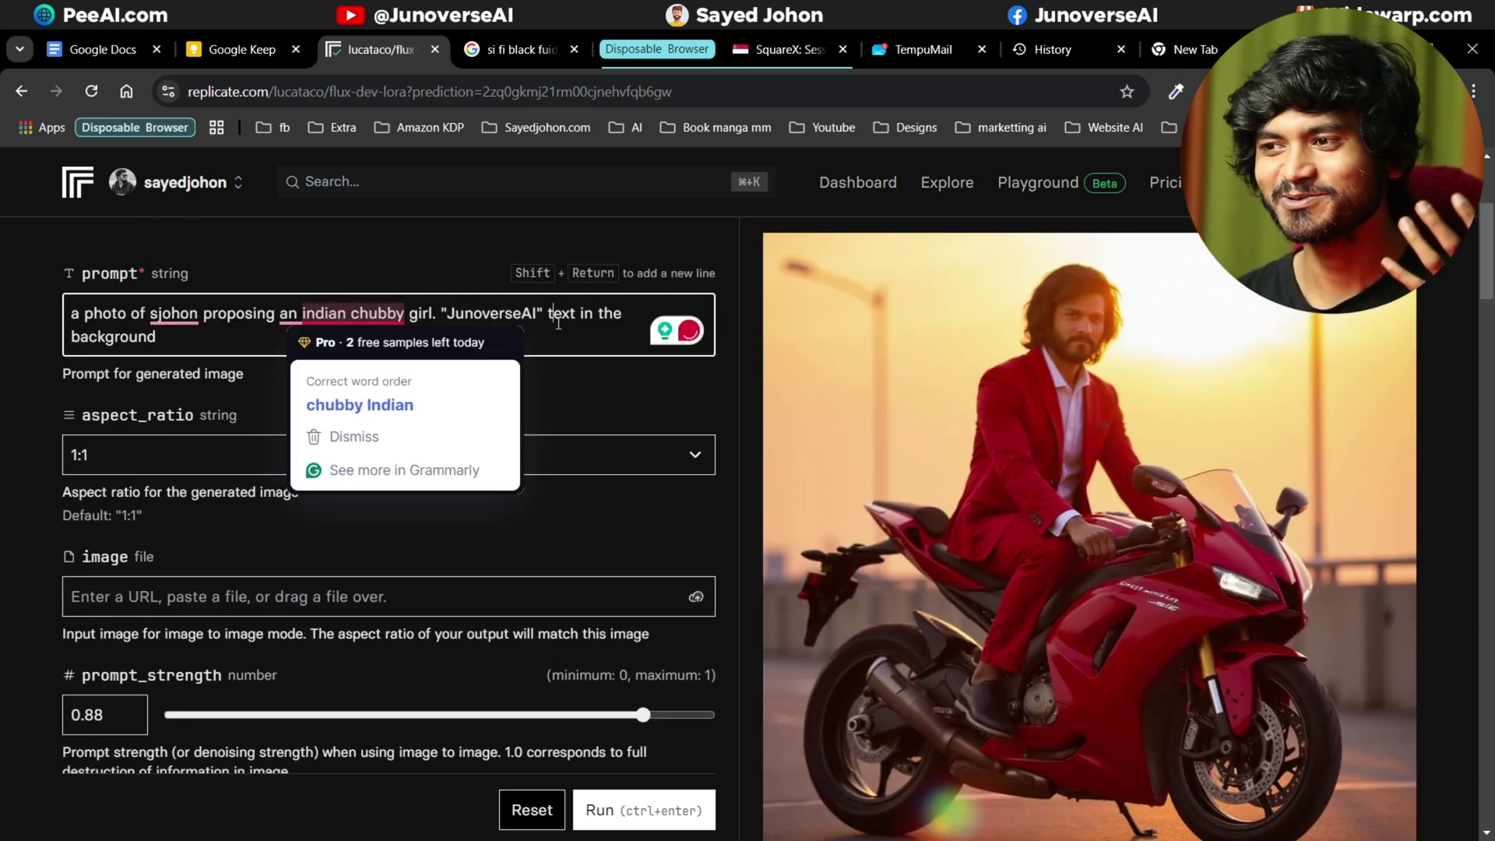
Generate the proposal scene with 'JunoversAI' lettering and review the pink-backdrop result
{"action": "left_click", "coordinate": [598, 809]}
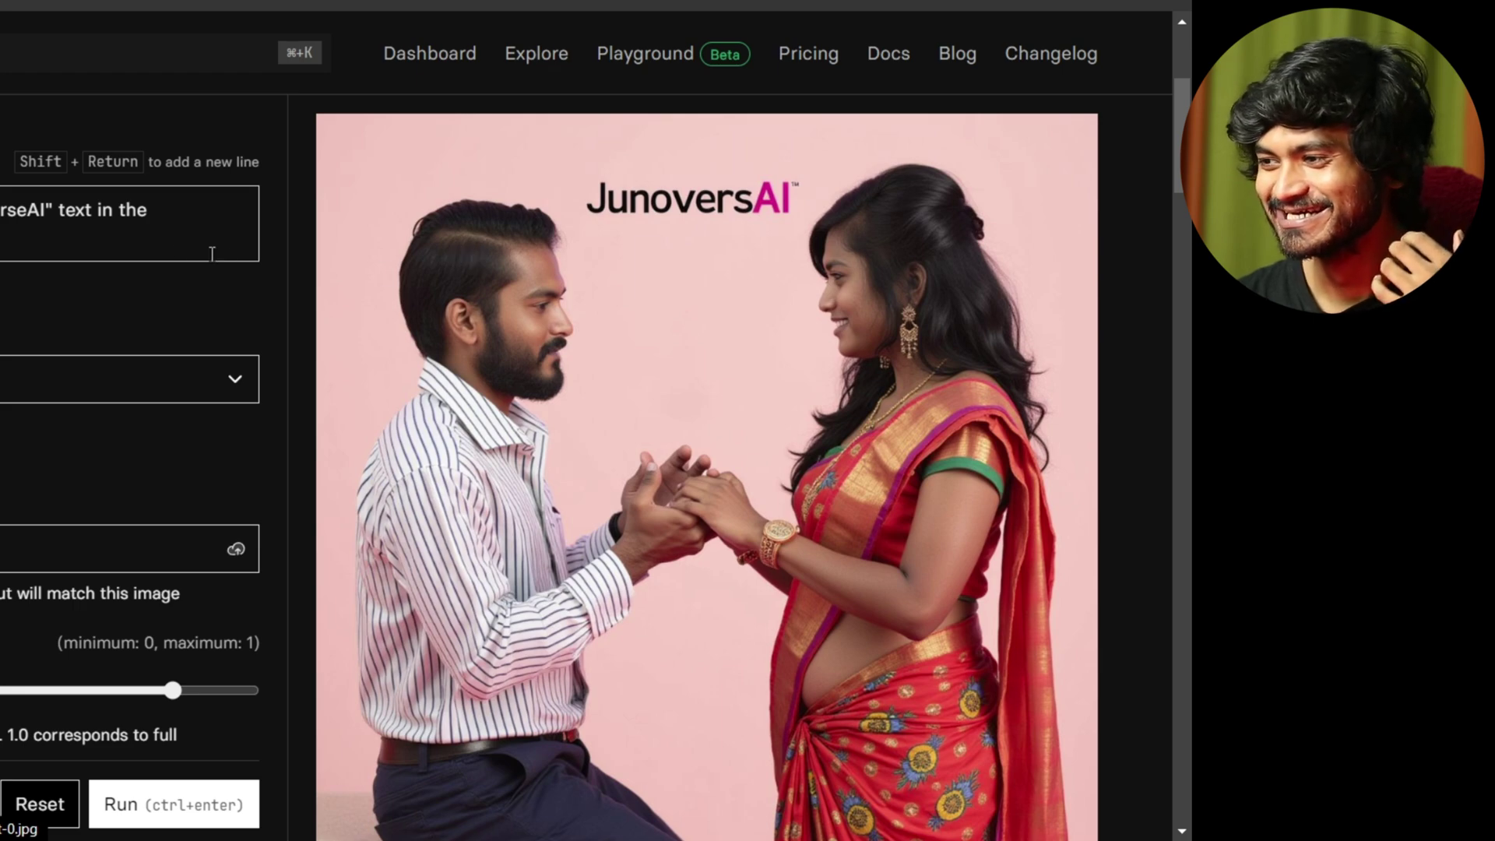
{"action": "scroll", "coordinate": [511, 403], "scroll_direction": "down", "scroll_amount": 2}
{"action": "scroll", "coordinate": [510, 405], "scroll_direction": "up", "scroll_amount": 4}
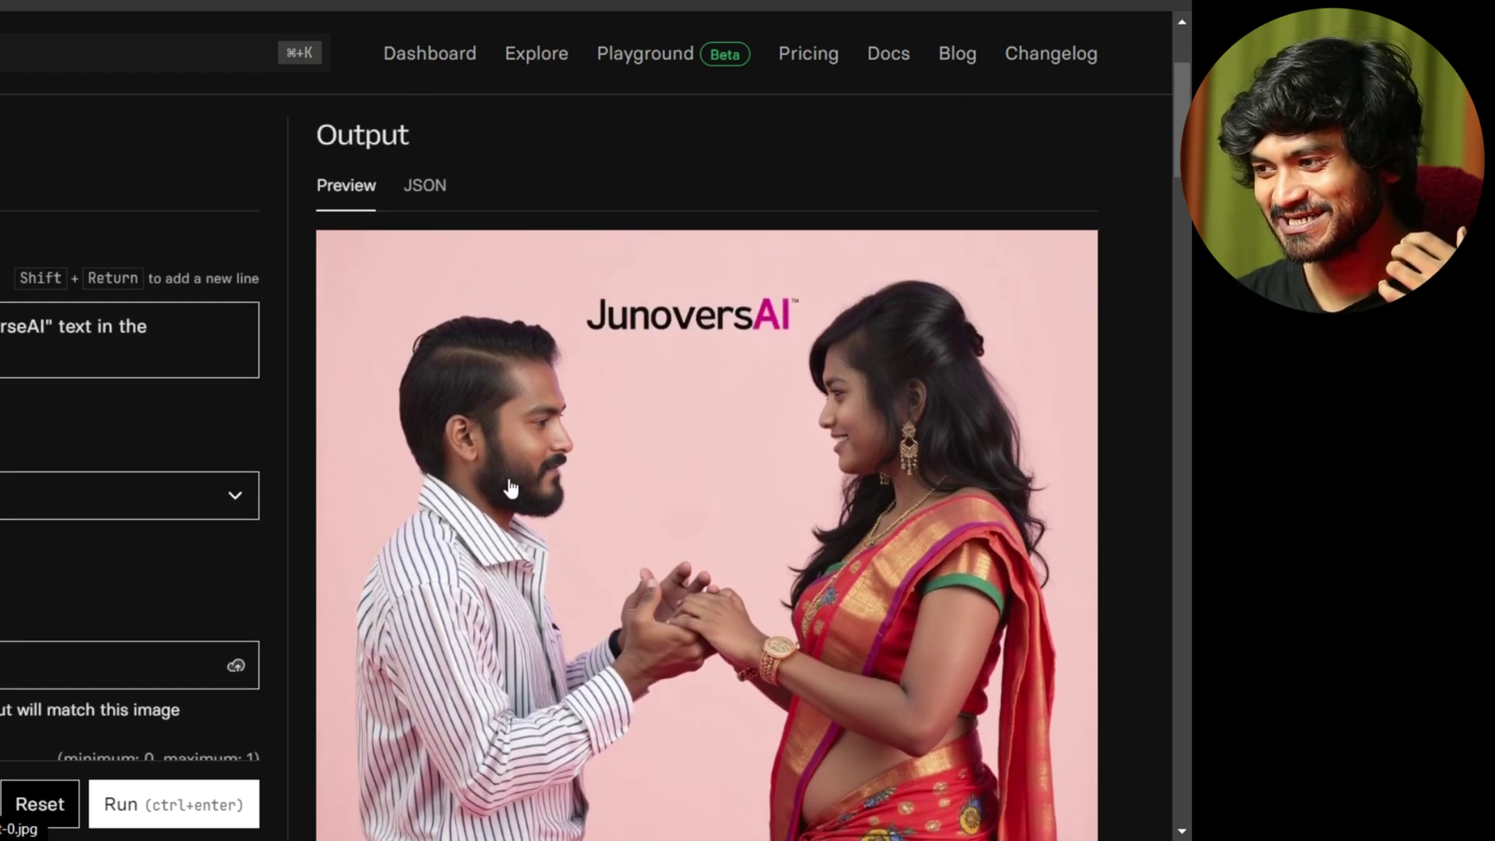
{"action": "scroll", "coordinate": [530, 467], "scroll_direction": "down", "scroll_amount": 2}
{"action": "scroll", "coordinate": [529, 460], "scroll_direction": "up", "scroll_amount": 4}
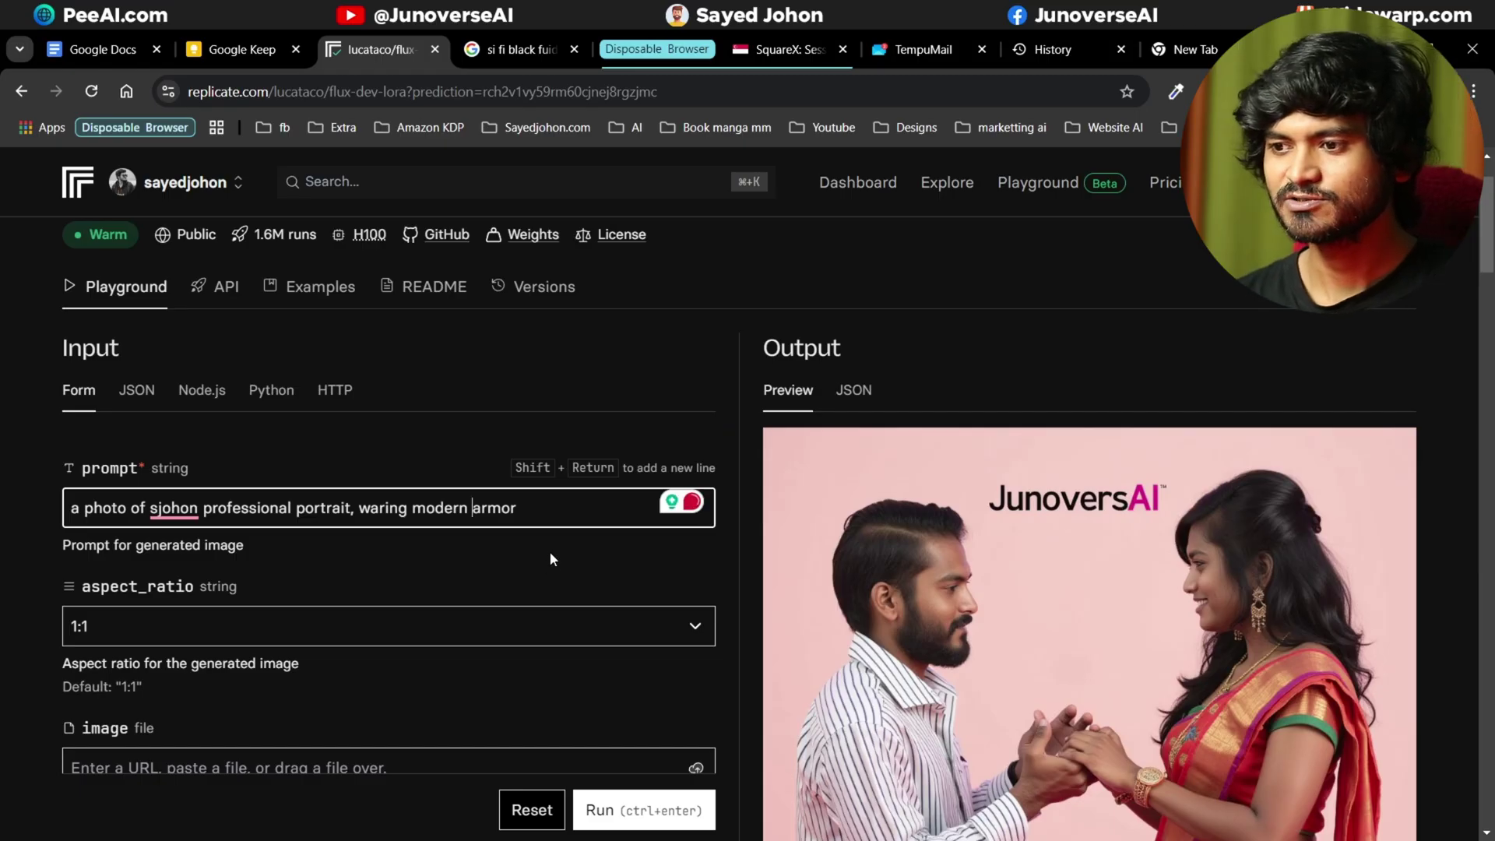
Run the modern-armor prompt and scroll to the ornate armor portrait output
{"action": "left_click", "coordinate": [610, 806]}
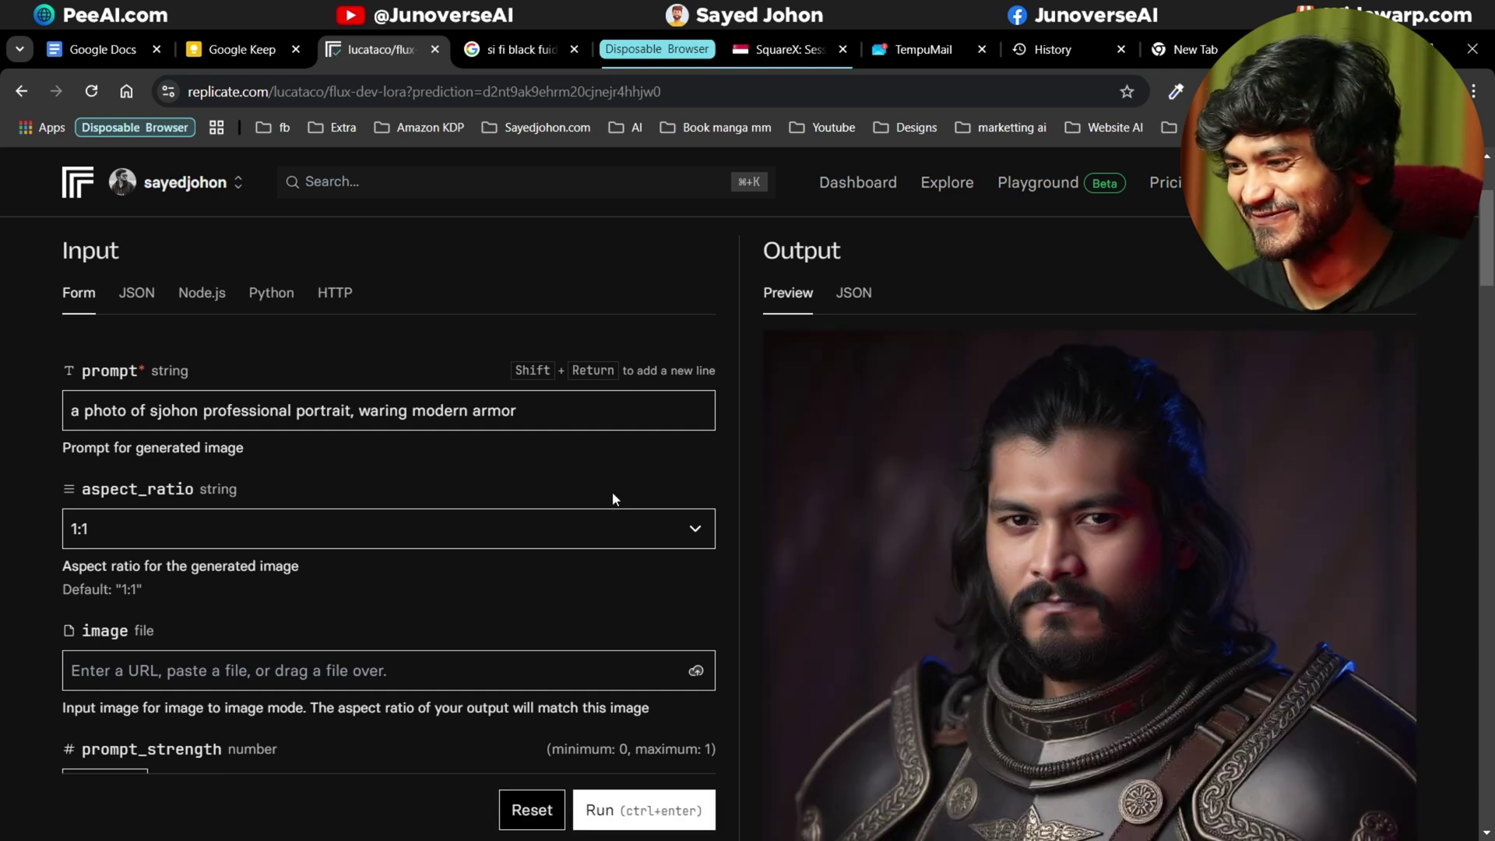
{"action": "scroll", "coordinate": [884, 520], "scroll_direction": "down", "scroll_amount": 4}
{"action": "scroll", "coordinate": [884, 523], "scroll_direction": "up", "scroll_amount": 1}
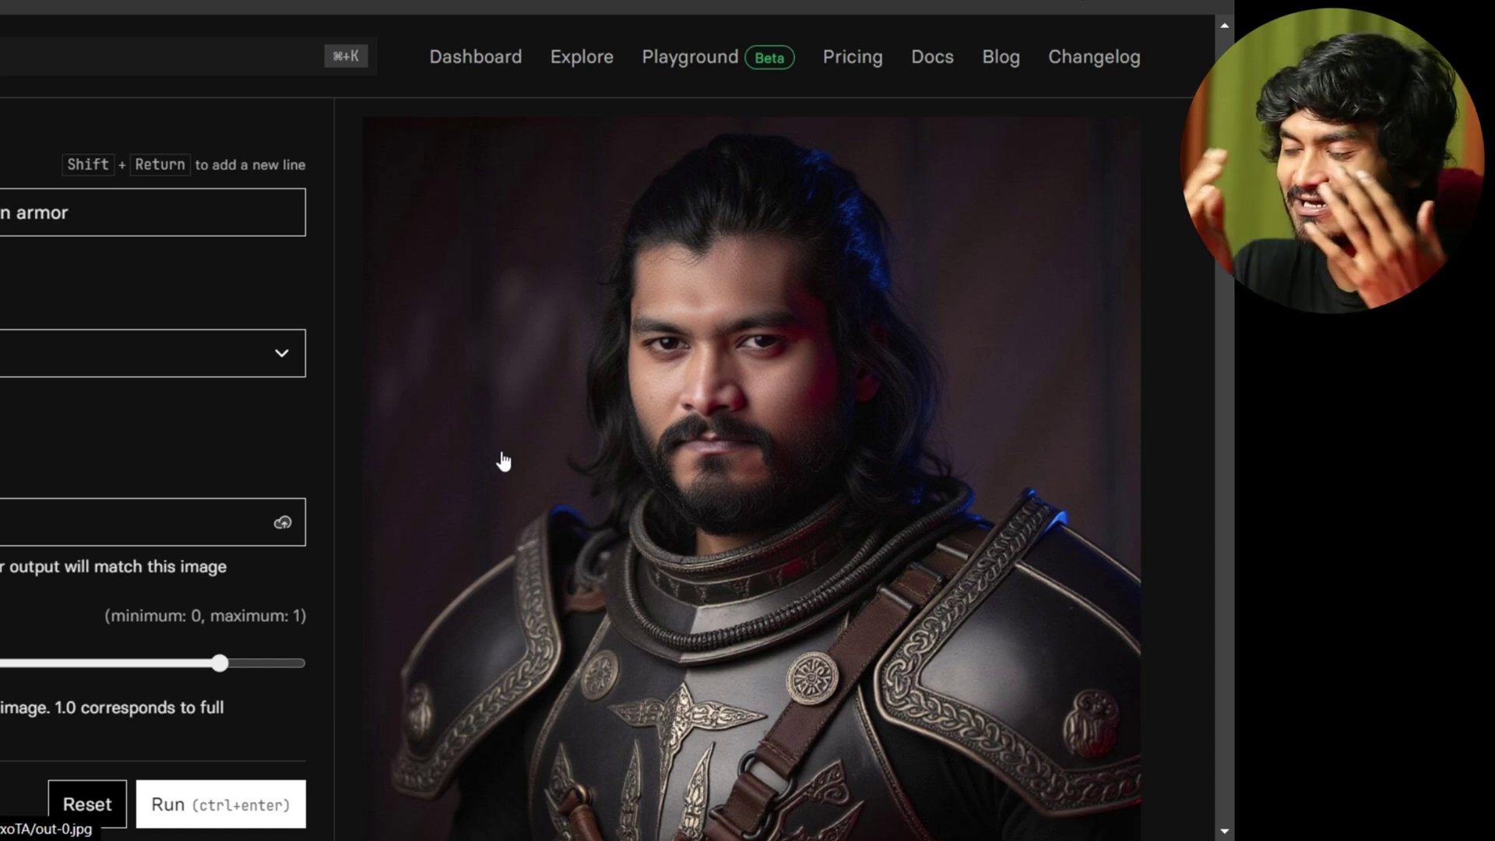
{"action": "scroll", "coordinate": [747, 490], "scroll_direction": "down", "scroll_amount": 3}
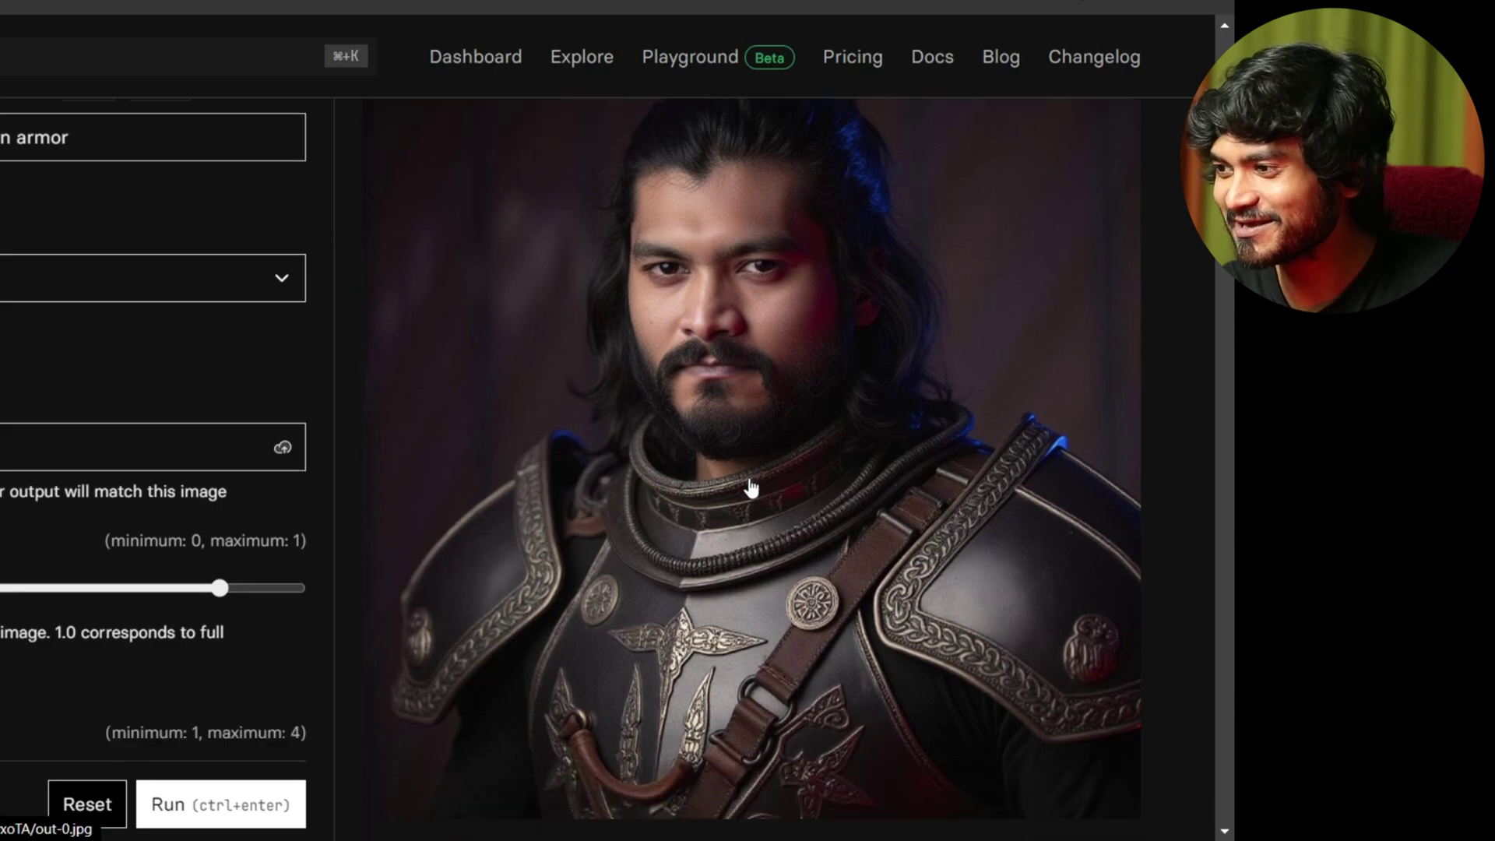
Download the armor portrait and arrange its window to the right of the training photos
{"action": "left_click", "coordinate": [686, 779]}
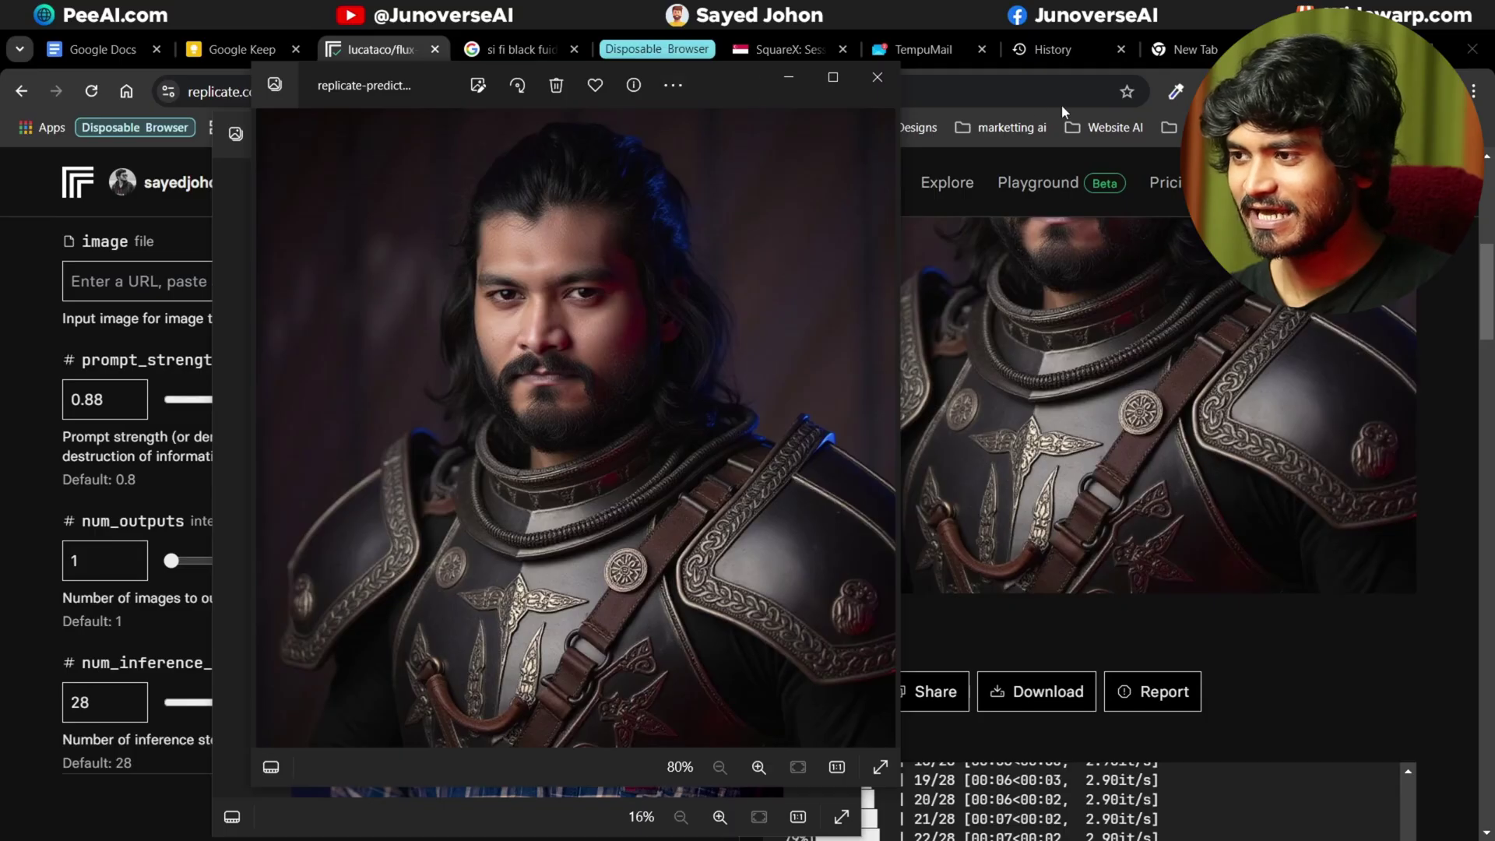
{"action": "left_click_drag", "start_coordinate": [759, 87], "coordinate": [1285, 100]}
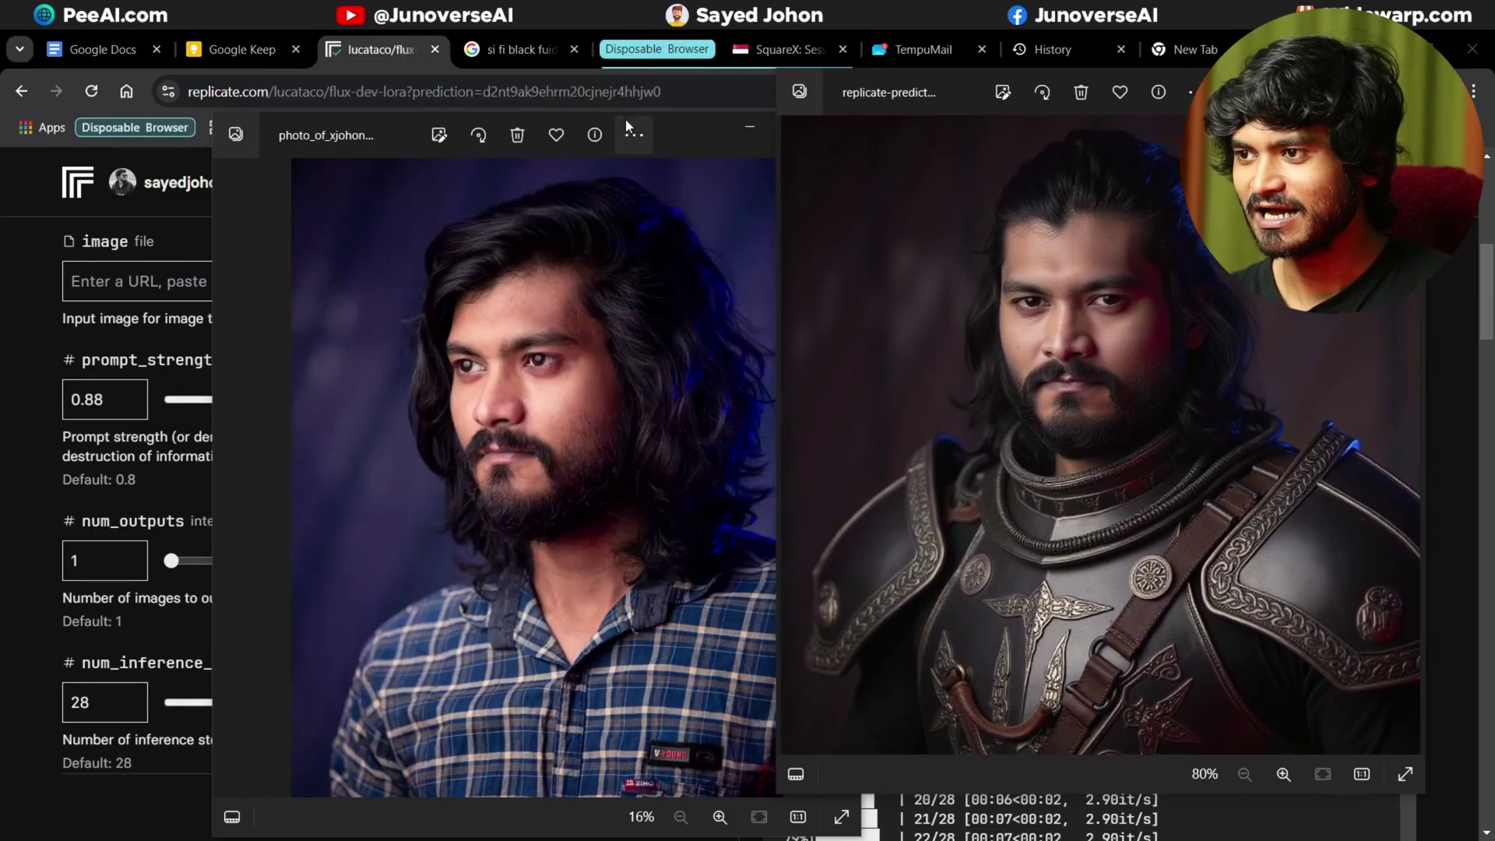
{"action": "left_click_drag", "start_coordinate": [457, 120], "coordinate": [339, 60]}
Step through the training photos: guitar, black T-shirt, side-profile, book-holding, checked- and striped-shirt shots
{"action": "key", "text": "Right"}
{"action": "key", "text": "Right"}
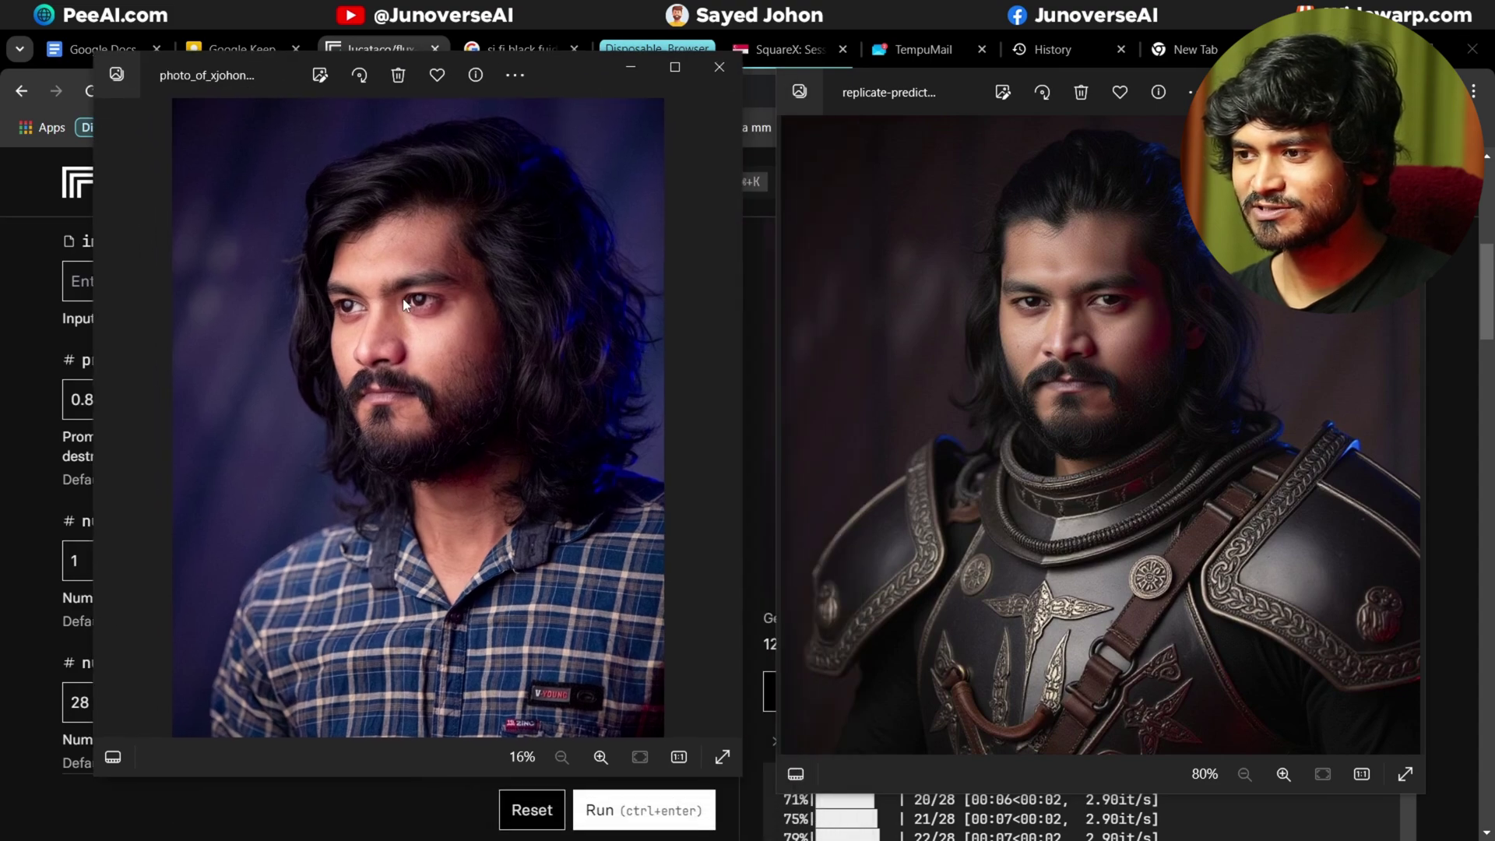
{"action": "key", "text": "Right"}
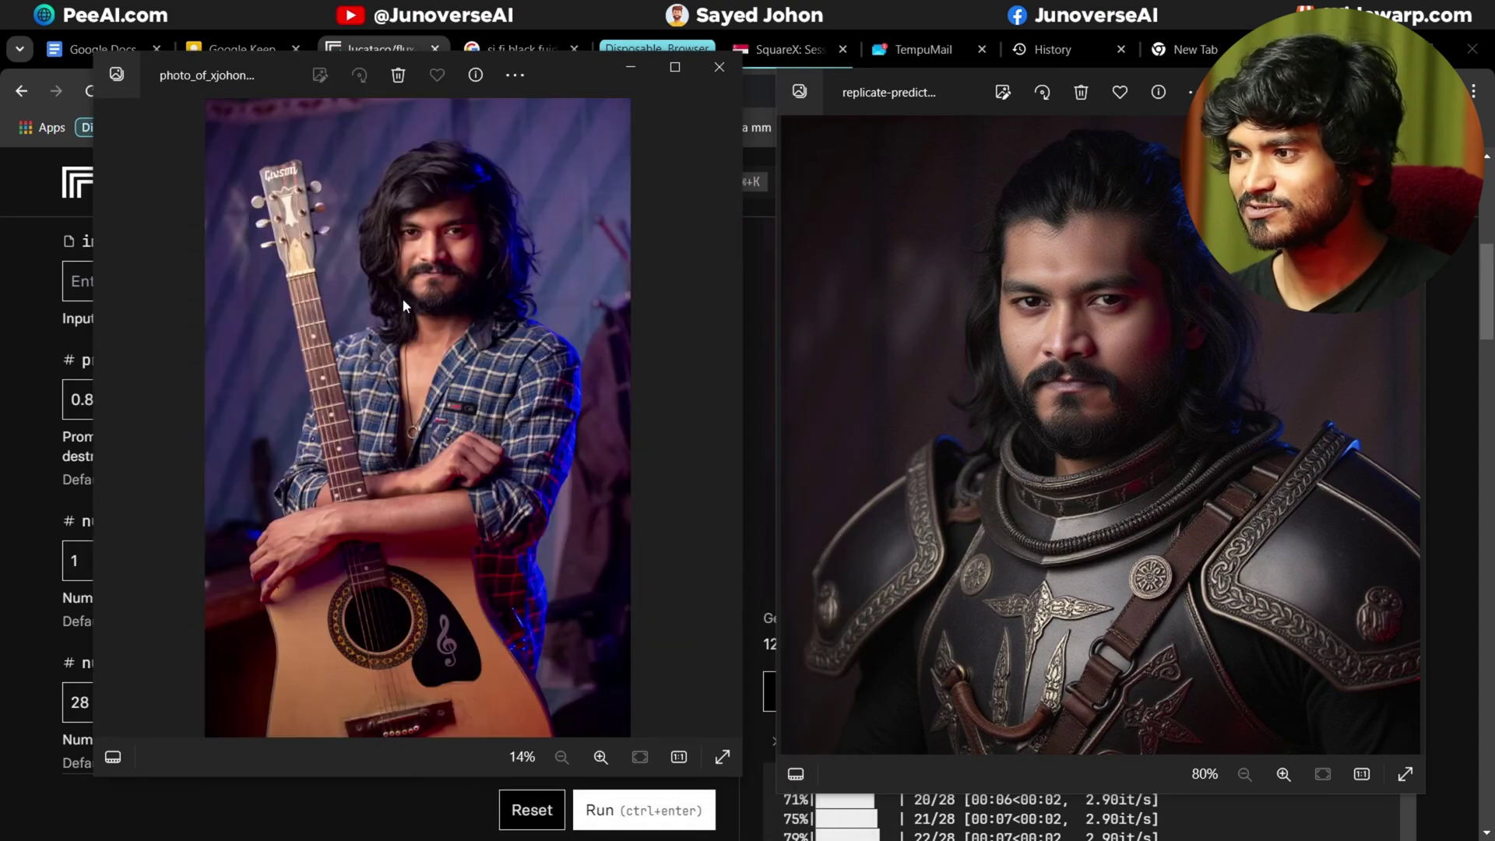
{"action": "key", "text": "Right"}
{"action": "key", "text": "Right"}
{"action": "key", "text": "Right"}
{"action": "key", "text": "Right"}
{"action": "key", "text": "Right"}
{"action": "key", "text": "Right"}
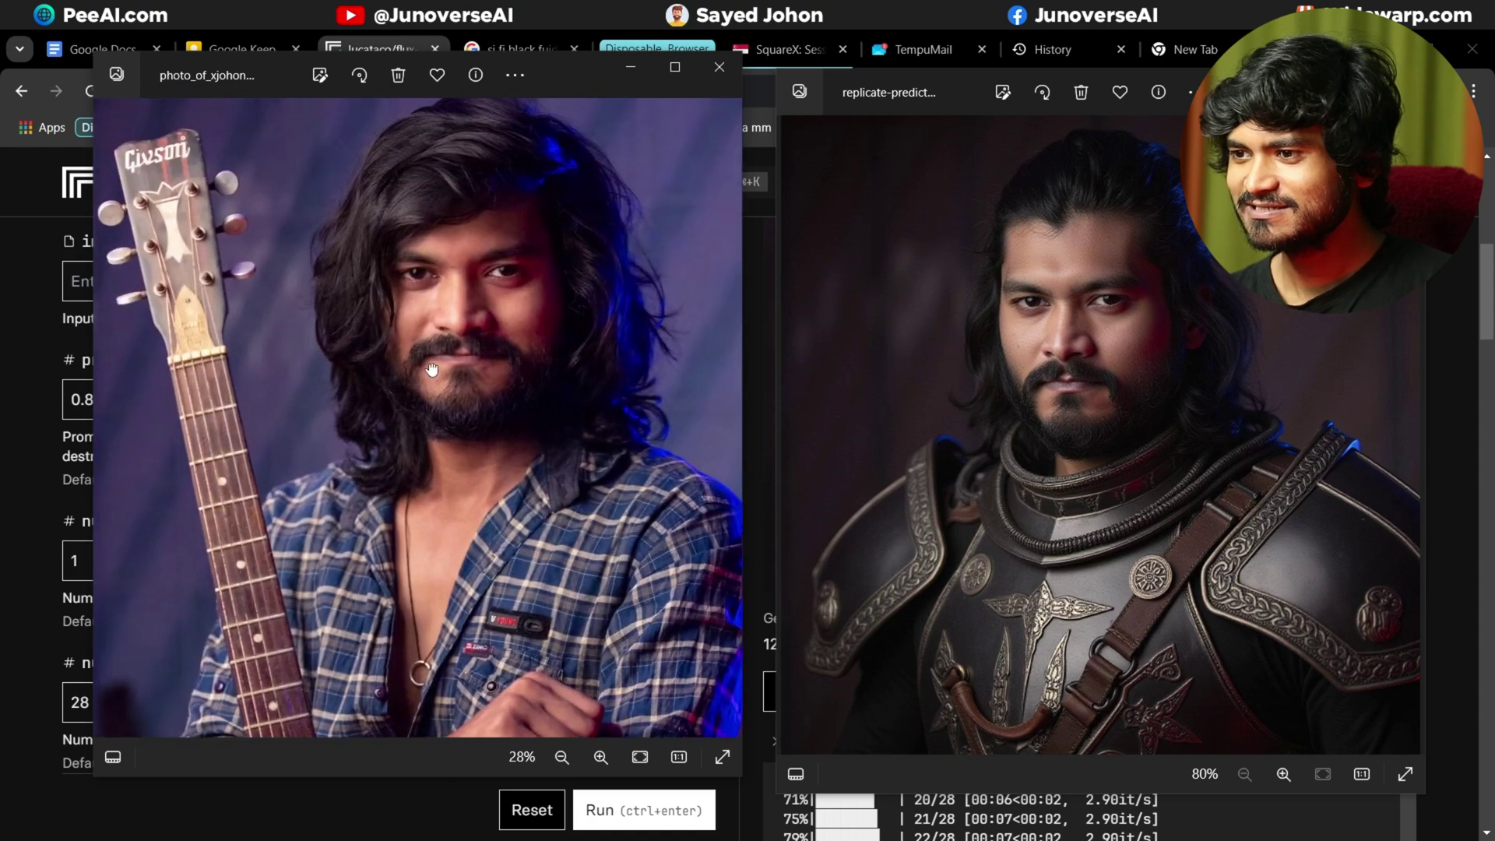
{"action": "key", "text": "Right"}
{"action": "key", "text": "Right"}
{"action": "key", "text": "Right"}
{"action": "key", "text": "Right"}
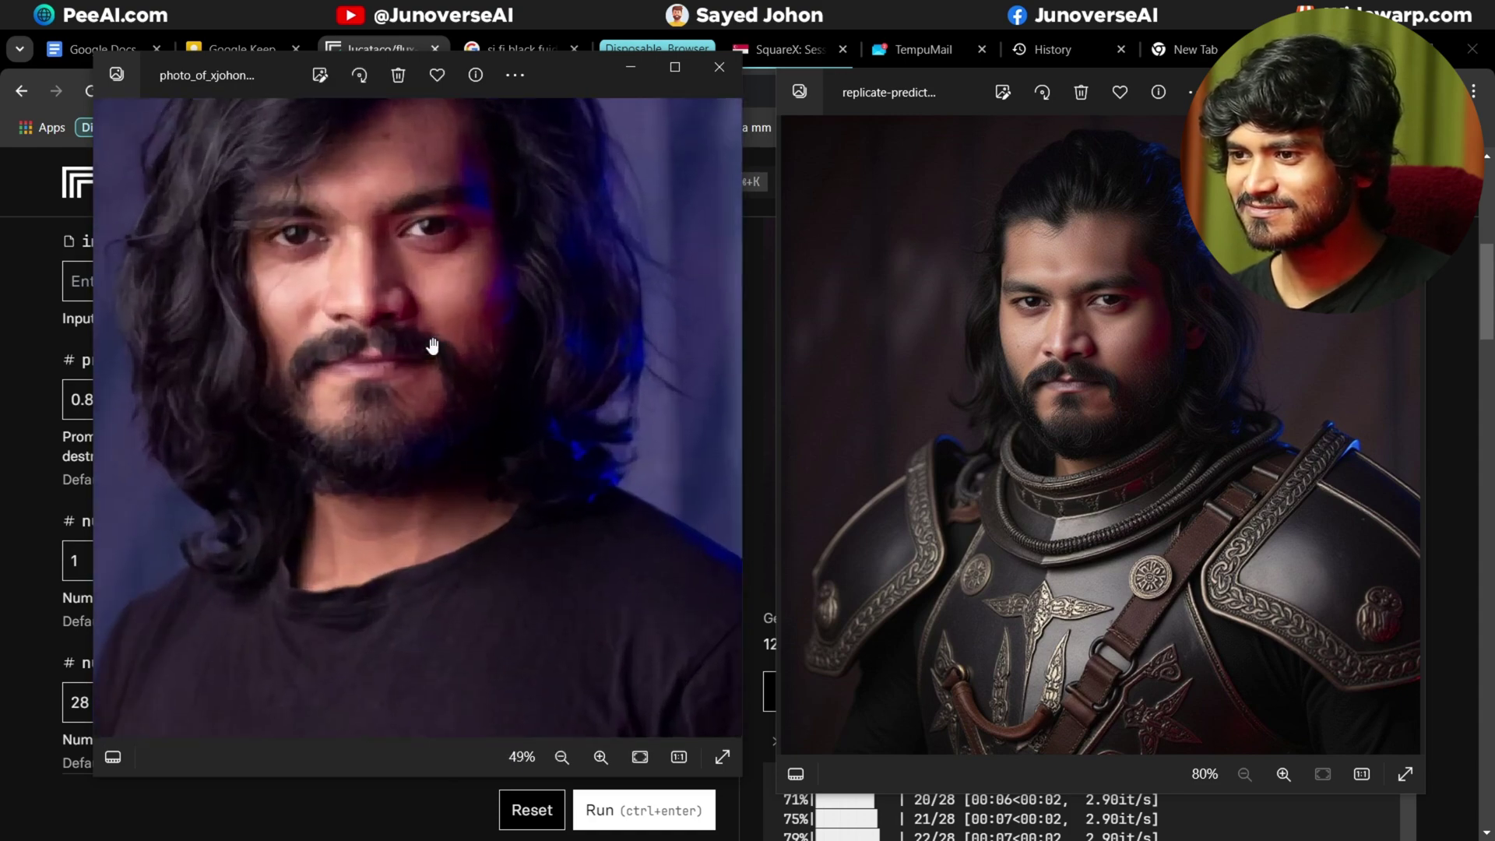
{"action": "key", "text": "Right"}
{"action": "key", "text": "Right"}
{"action": "key", "text": "Right"}
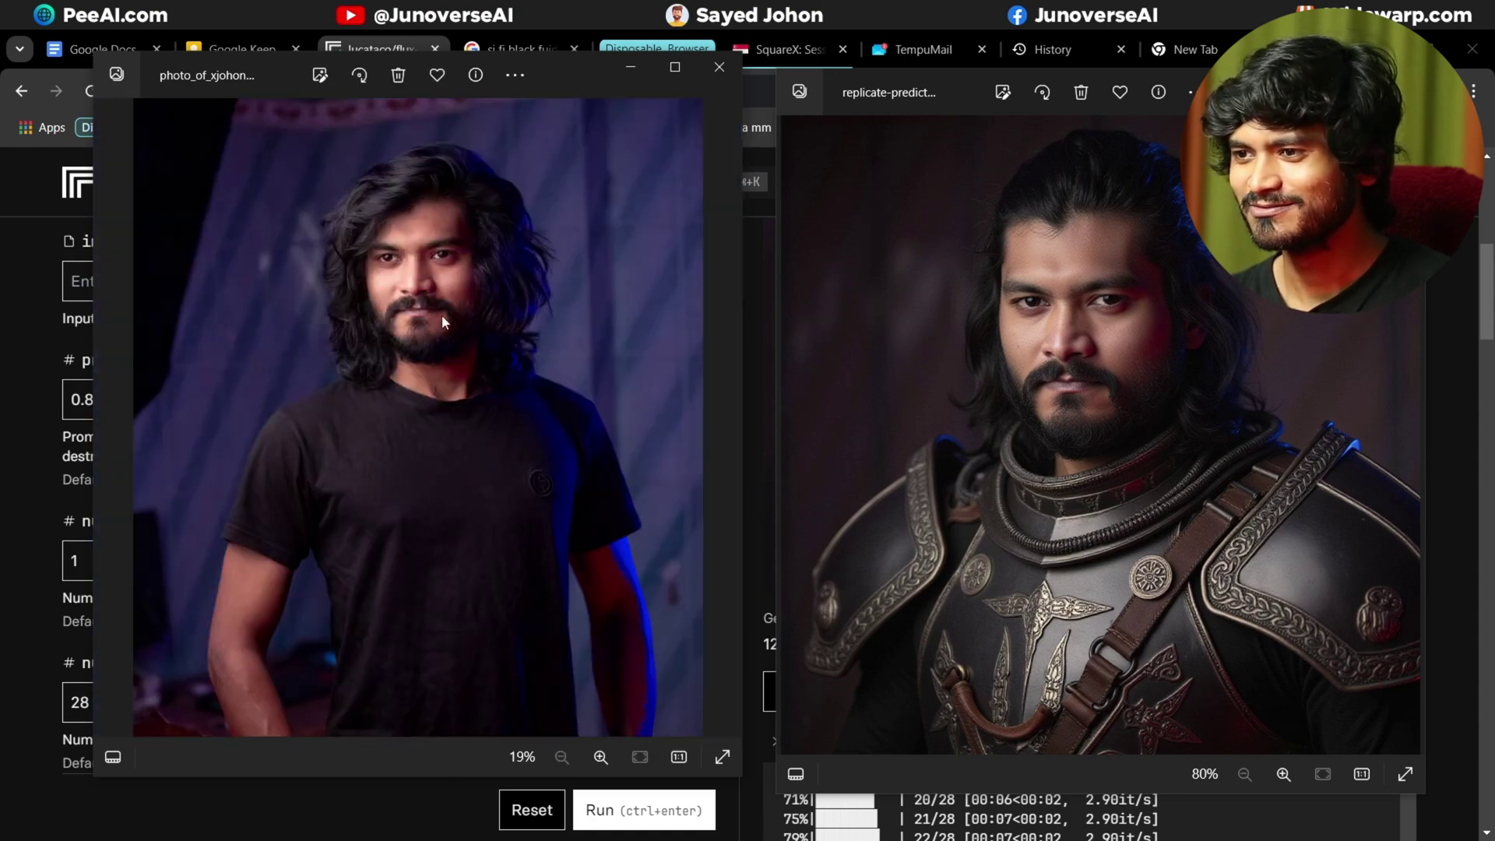
{"action": "key", "text": "Right"}
{"action": "key", "text": "Right"}
{"action": "key", "text": "Right"}
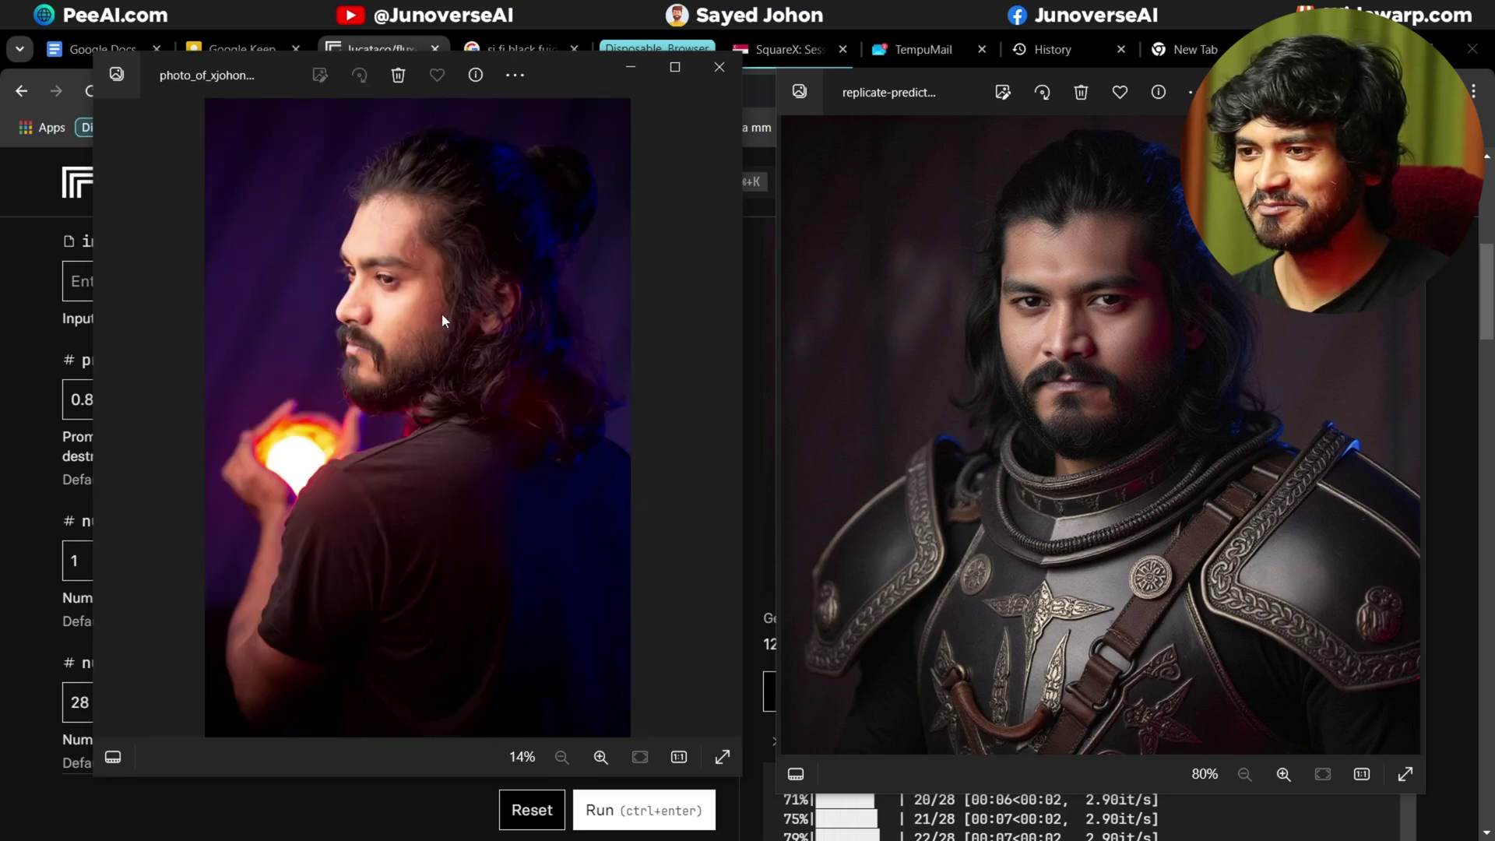
{"action": "key", "text": "Right"}
{"action": "key", "text": "Right"}
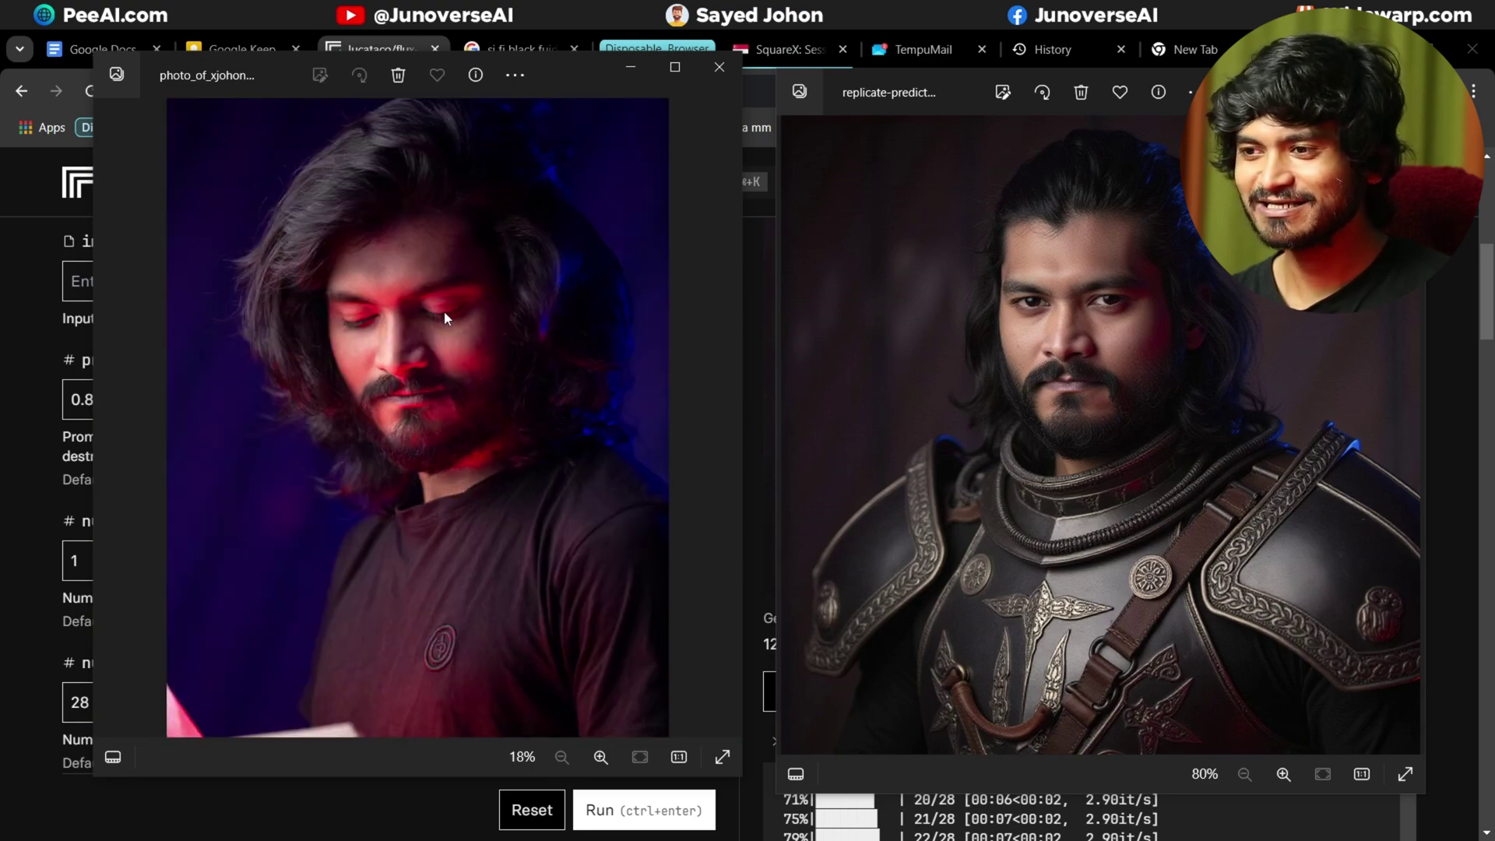
{"action": "key", "text": "Right"}
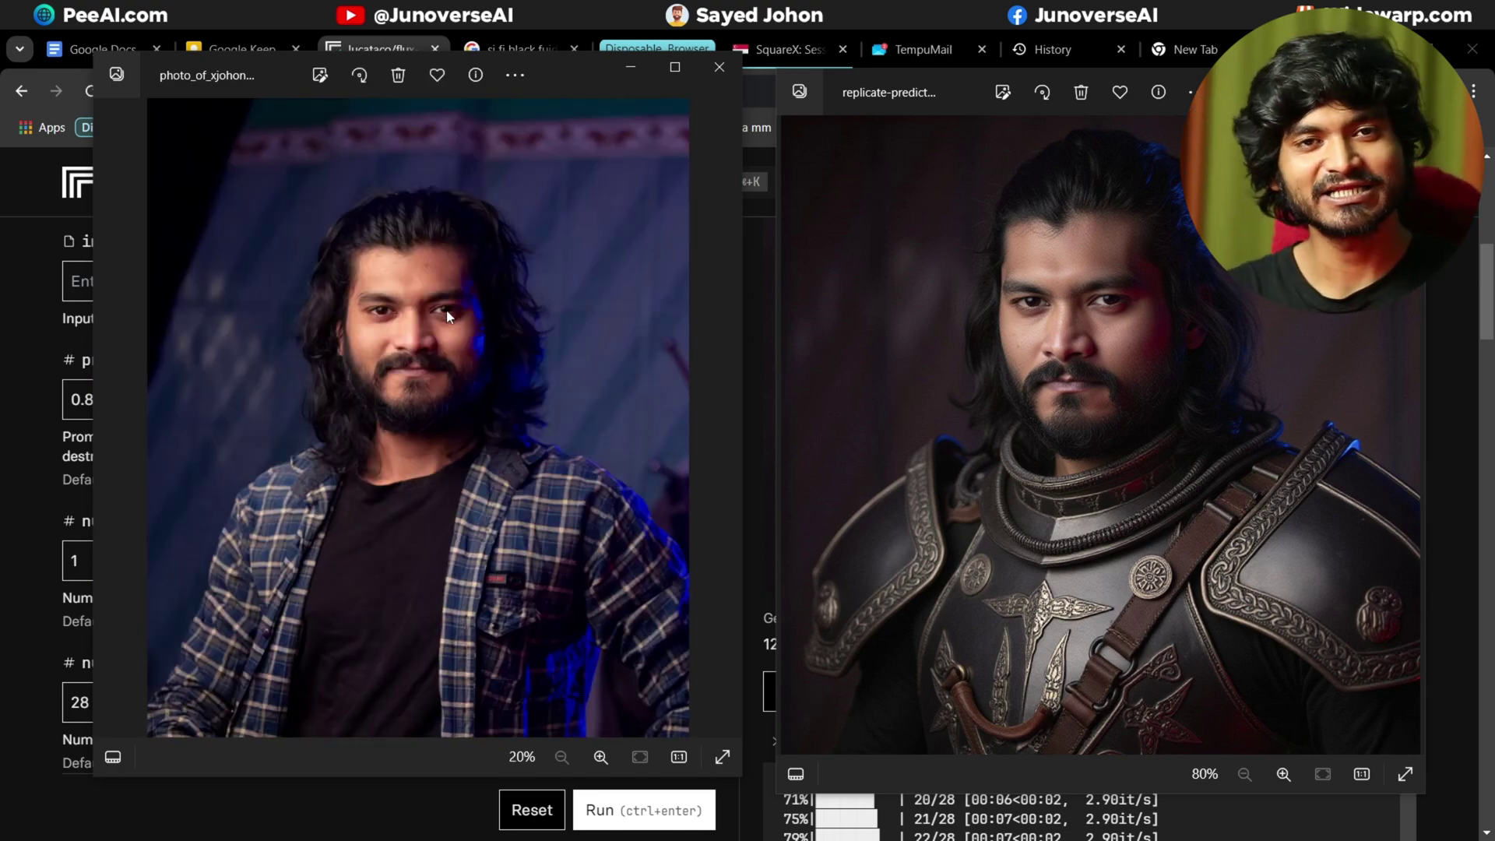
{"action": "key", "text": "Right"}
{"action": "key", "text": "Right"}
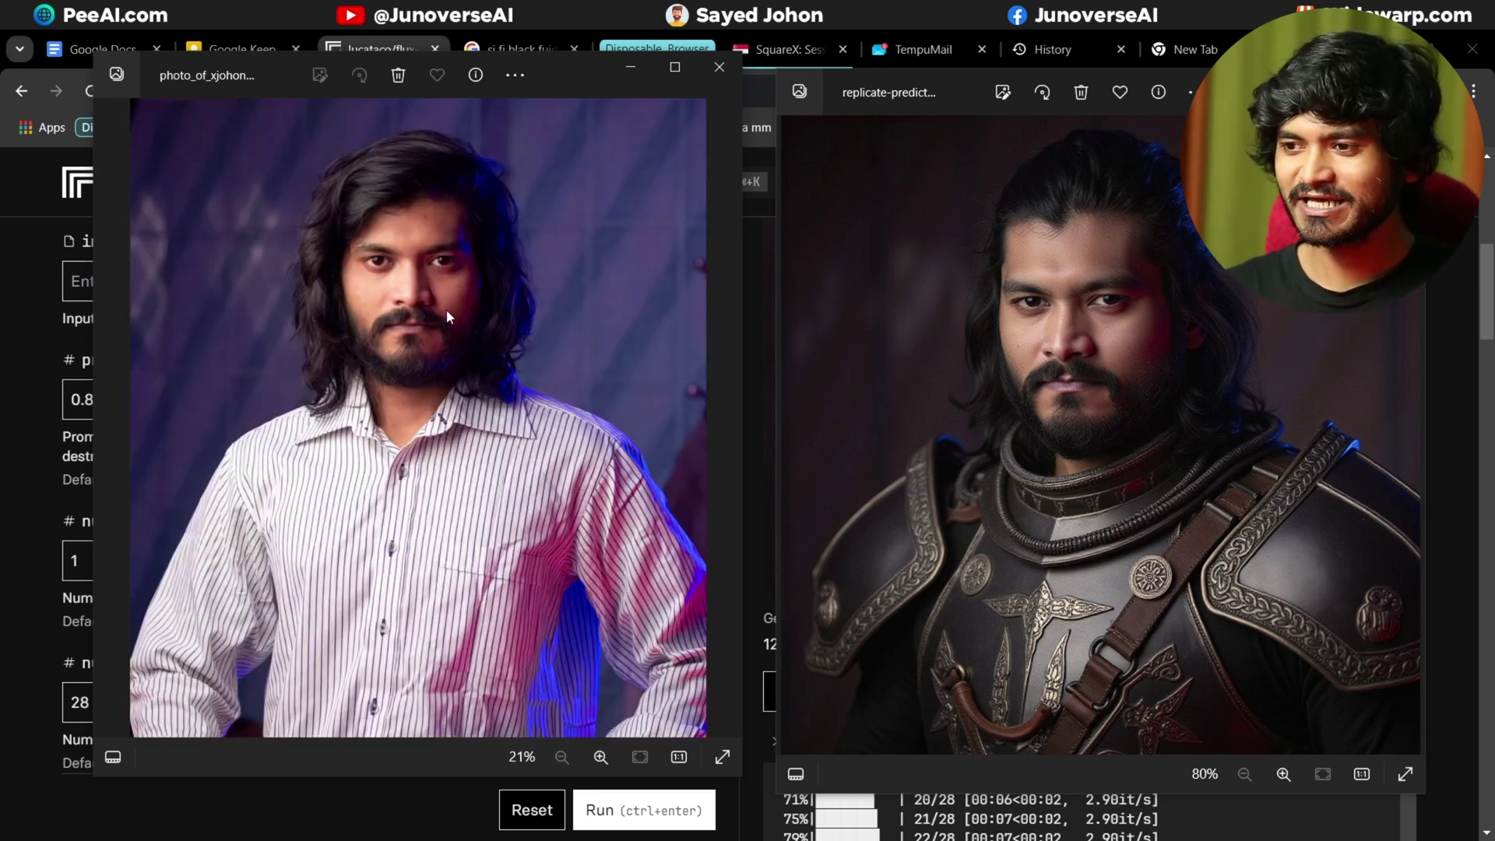
{"action": "key", "text": "Right"}
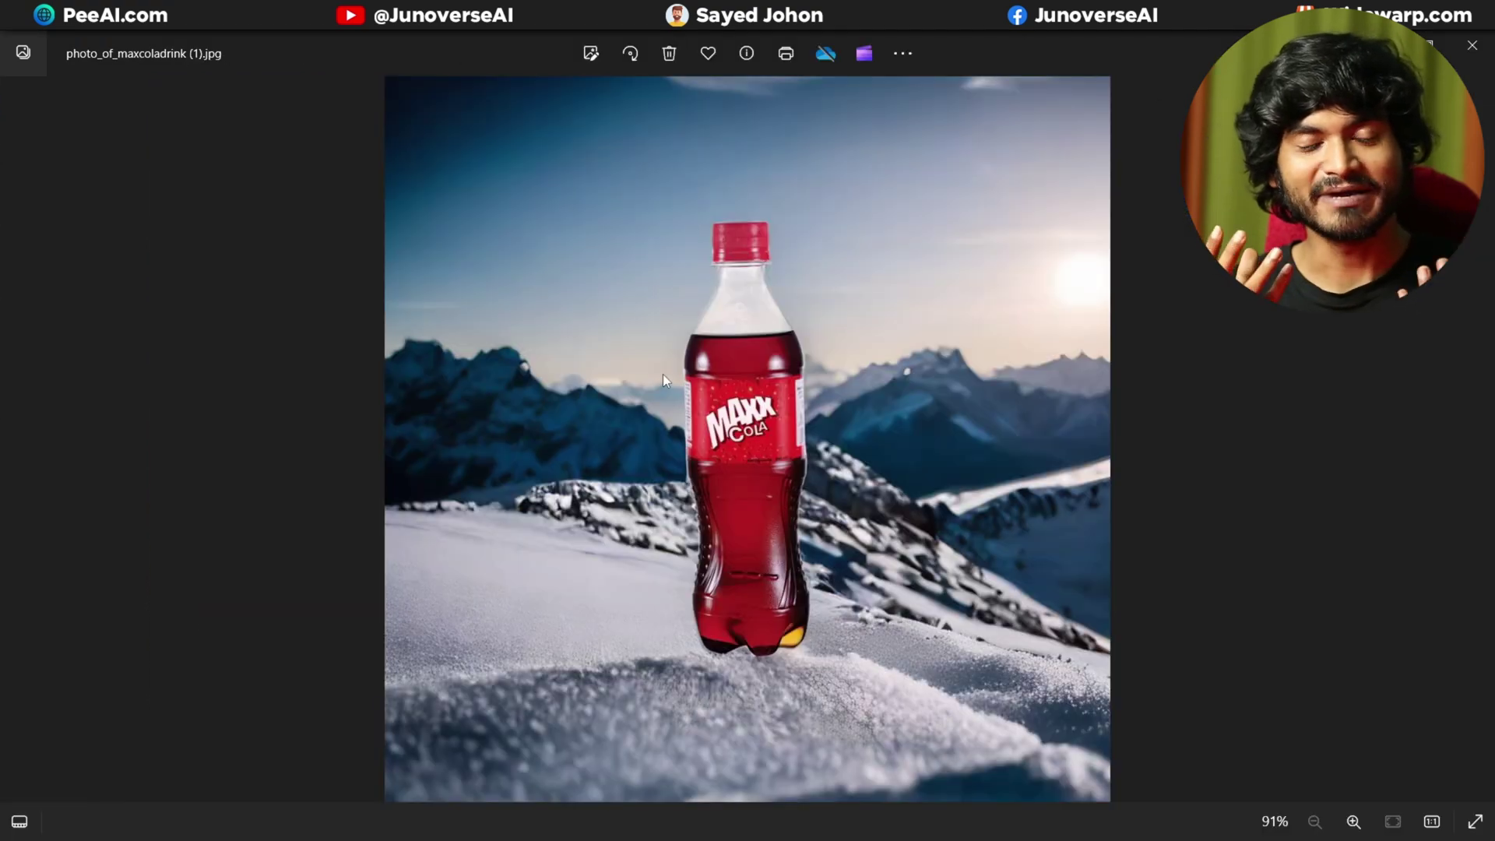
{"action": "key", "text": "Right"}
{"action": "key", "text": "Right"}
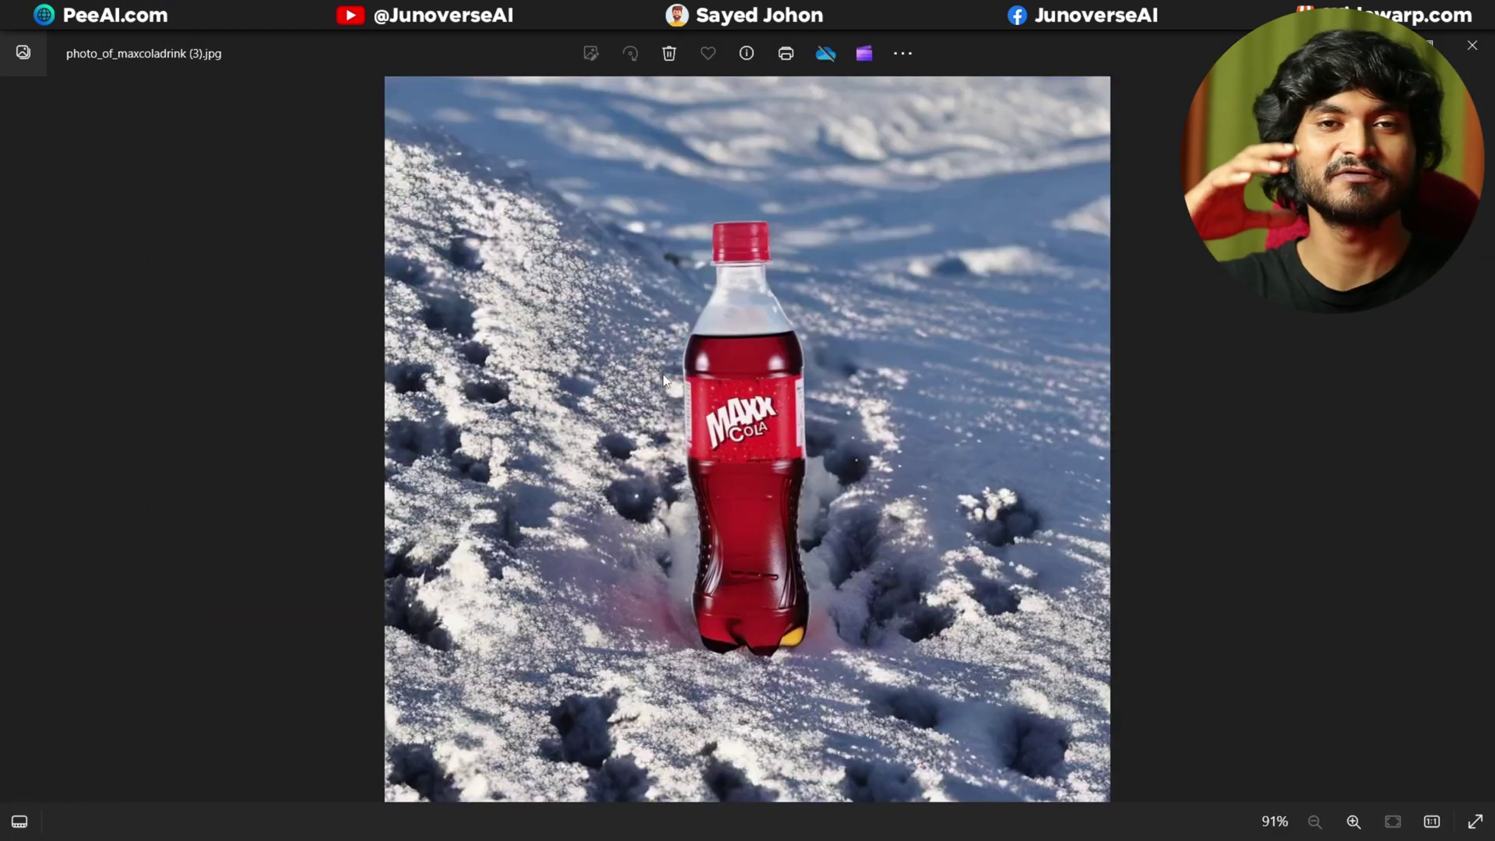
{"action": "key", "text": "Right"}
{"action": "key", "text": "Right"}
{"action": "key", "text": "Right"}
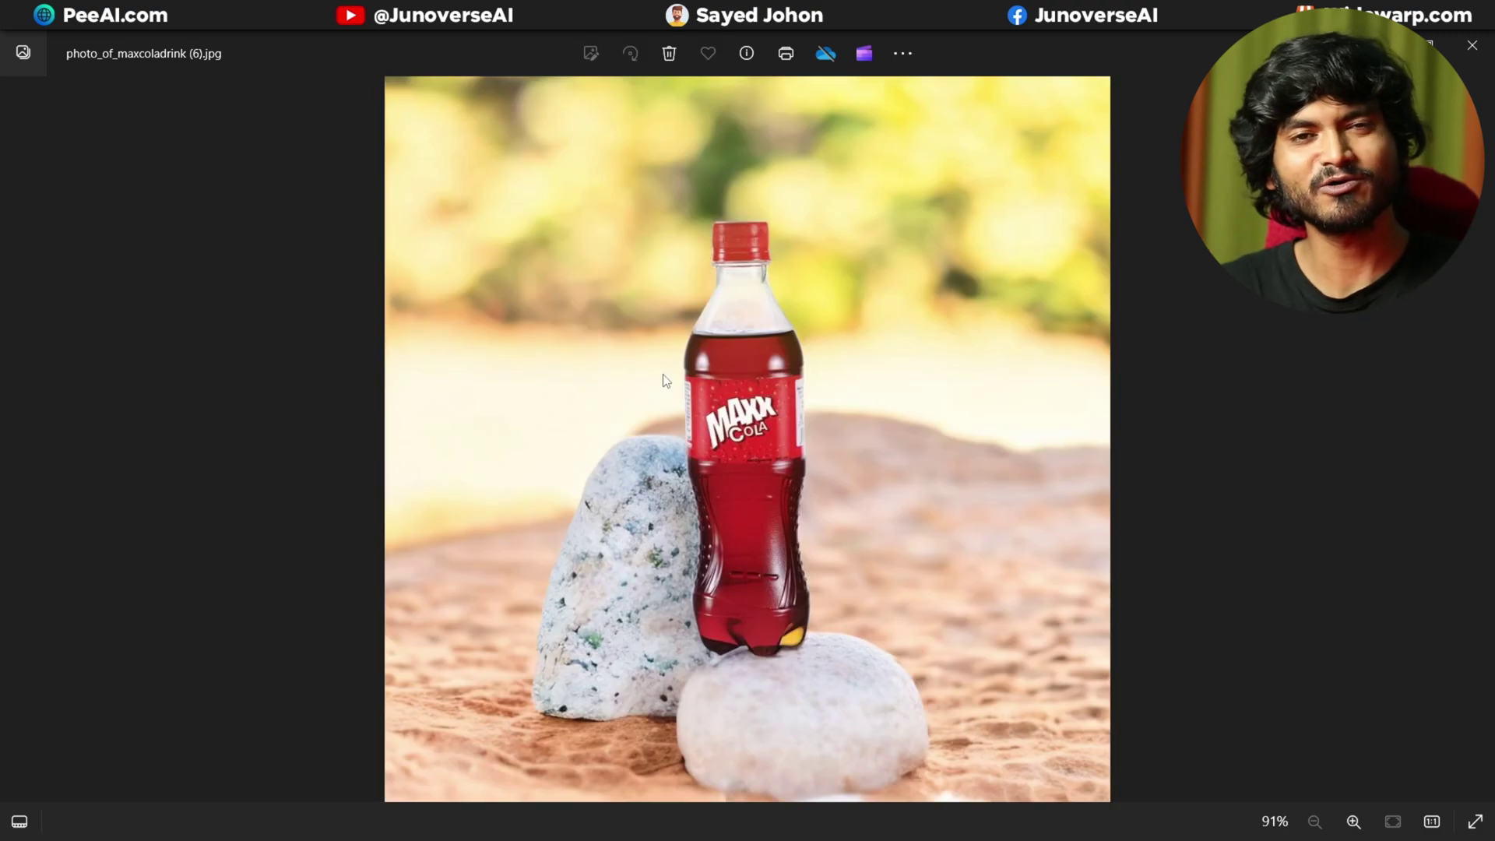
{"action": "key", "text": "Right"}
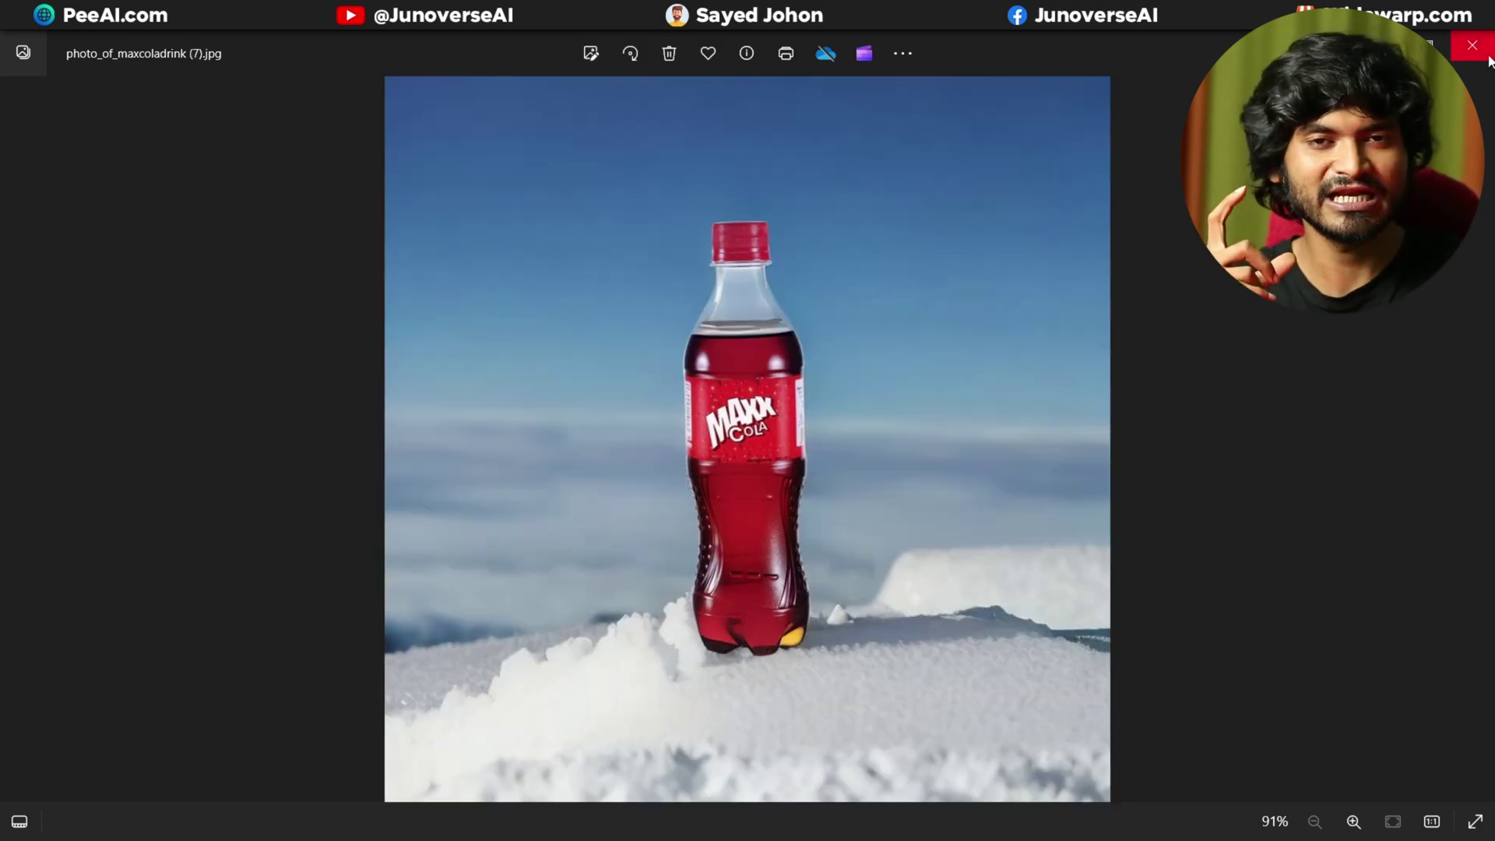
{"action": "key", "text": "Escape"}
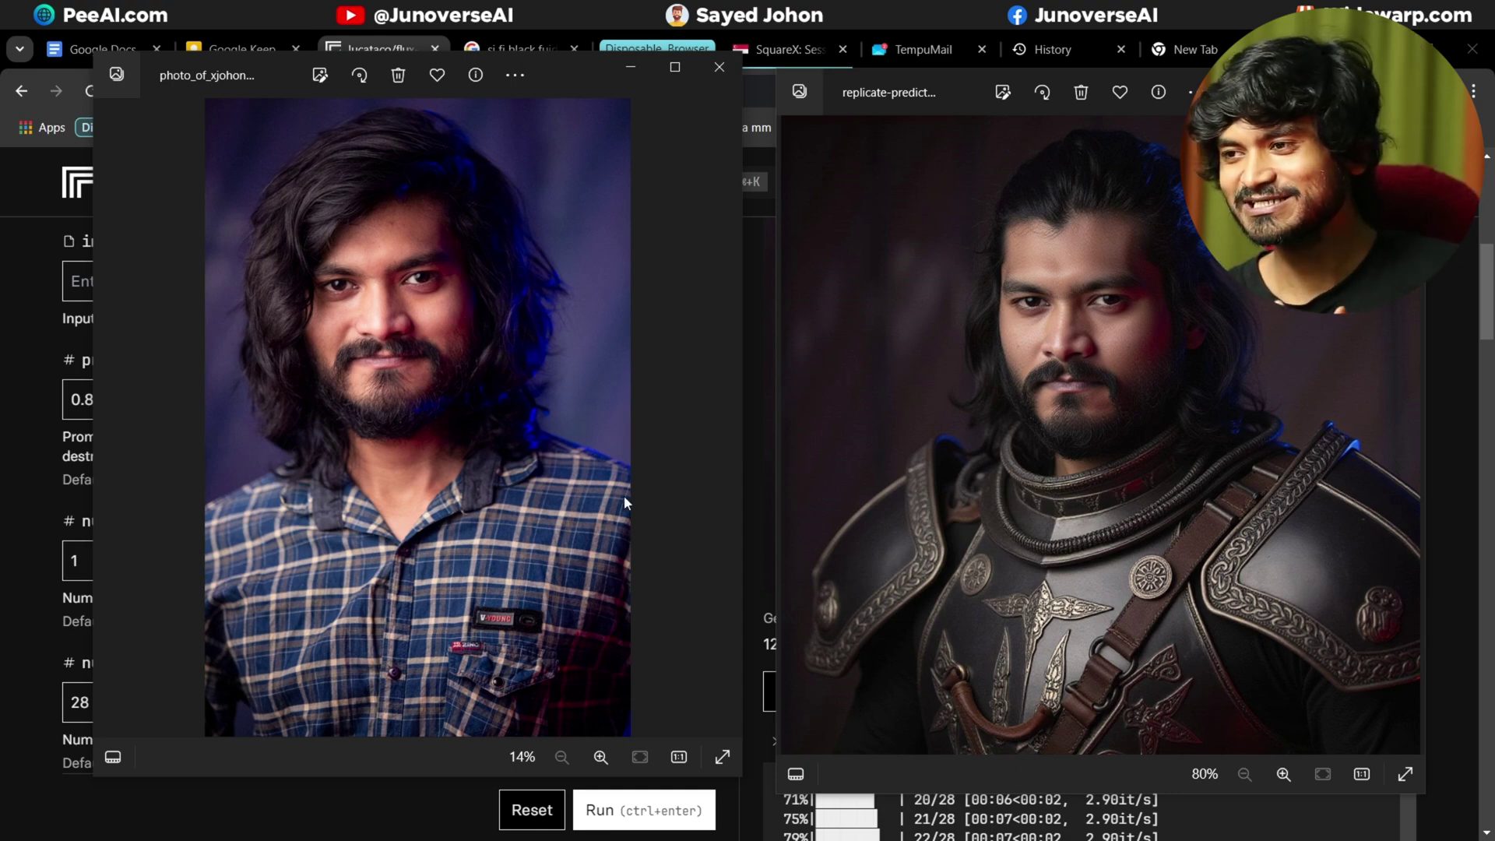
Close the photo viewer, put a comma after 'smiling' in the prompt, and generate it
{"action": "left_click", "coordinate": [718, 67]}
{"action": "left_click", "coordinate": [594, 263]}
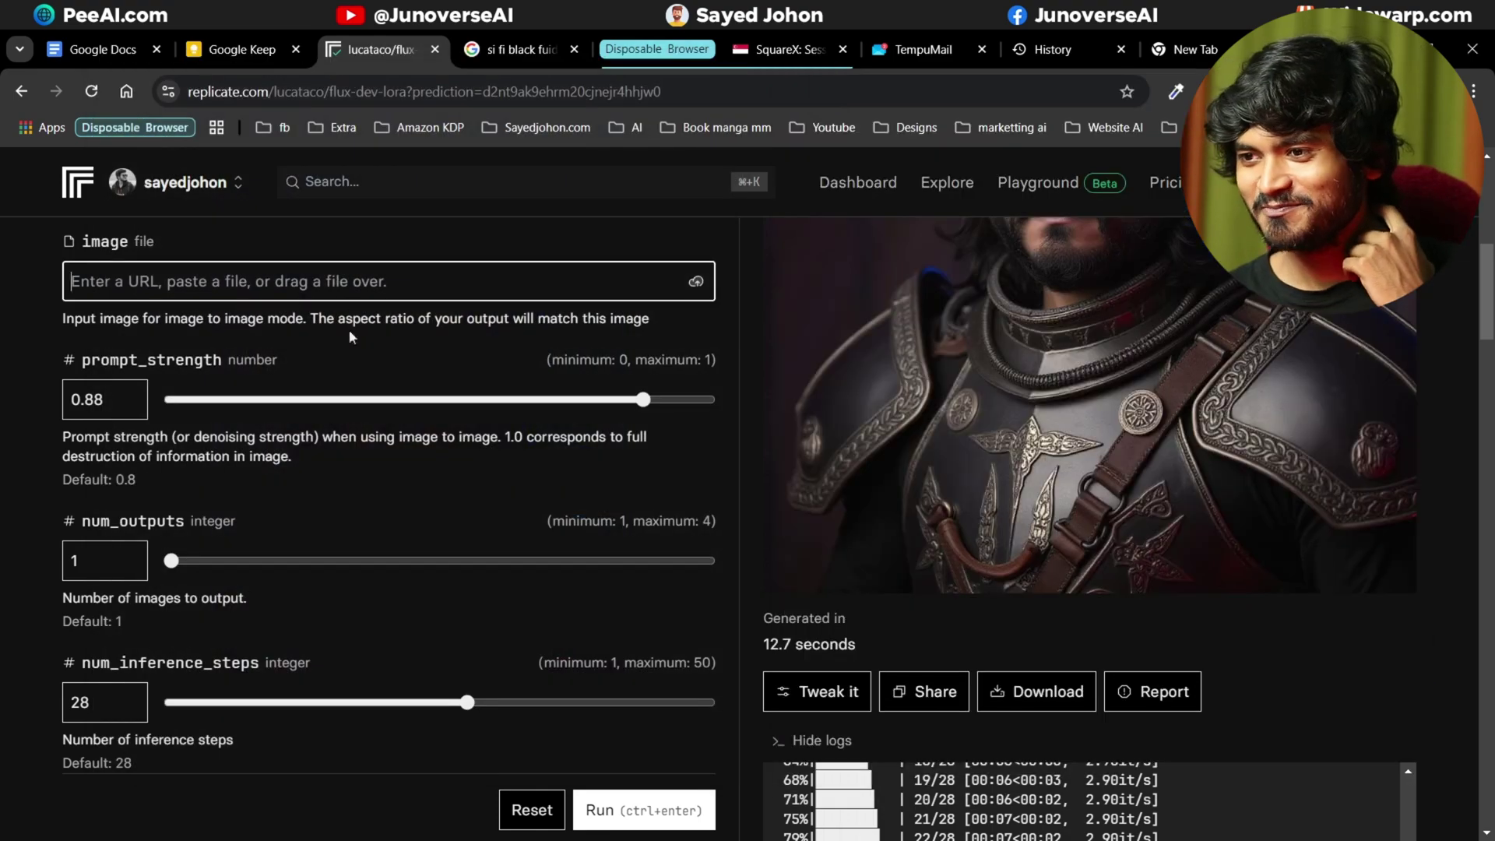
{"action": "scroll", "coordinate": [573, 395], "scroll_direction": "up", "scroll_amount": 5}
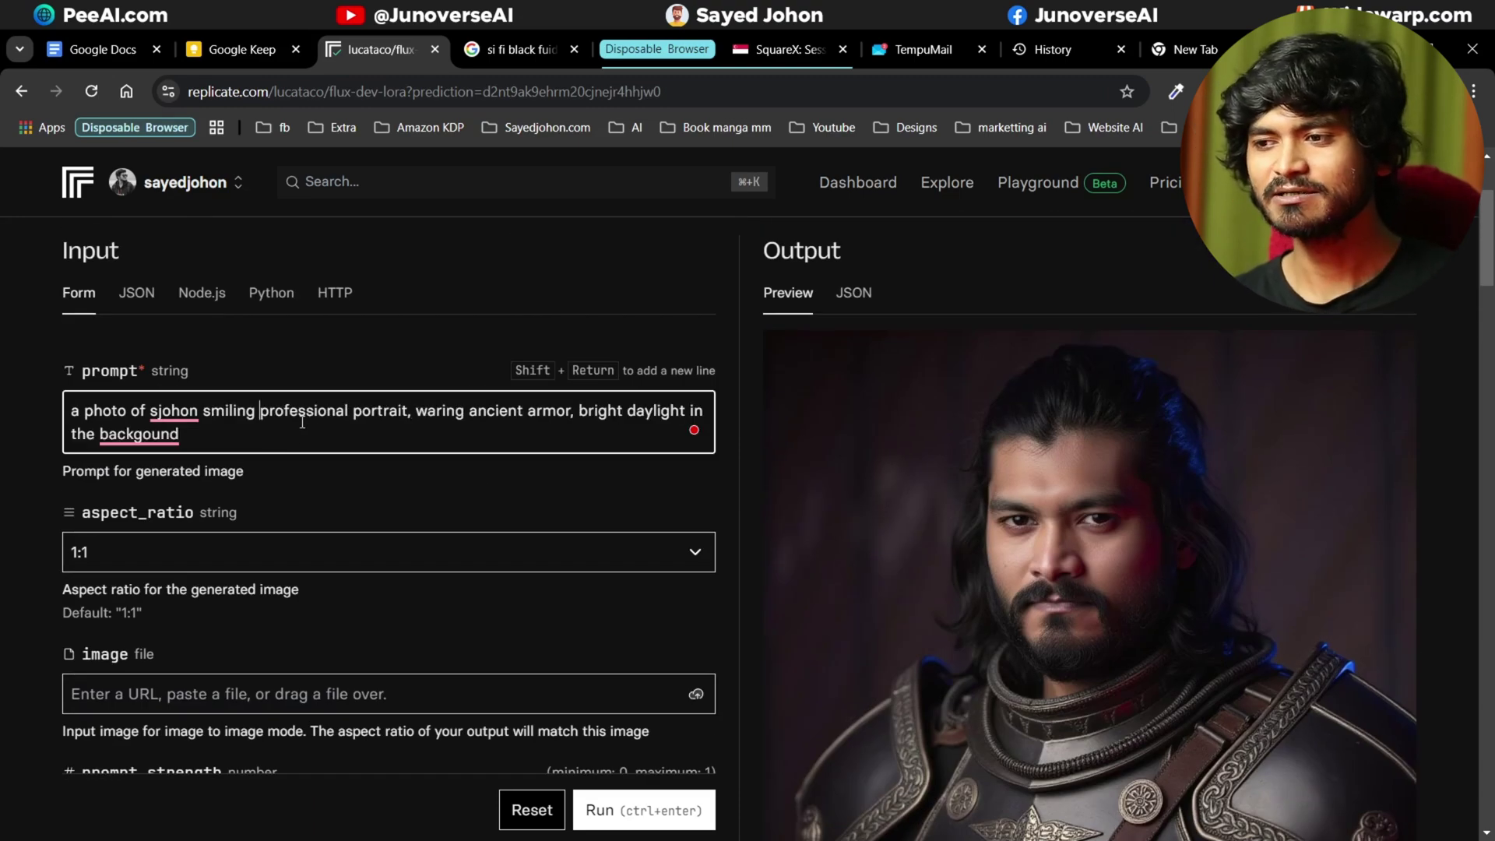
{"action": "left_click", "coordinate": [262, 413]}
{"action": "key", "text": "BackSpace"}
{"action": "type", "text": ","}
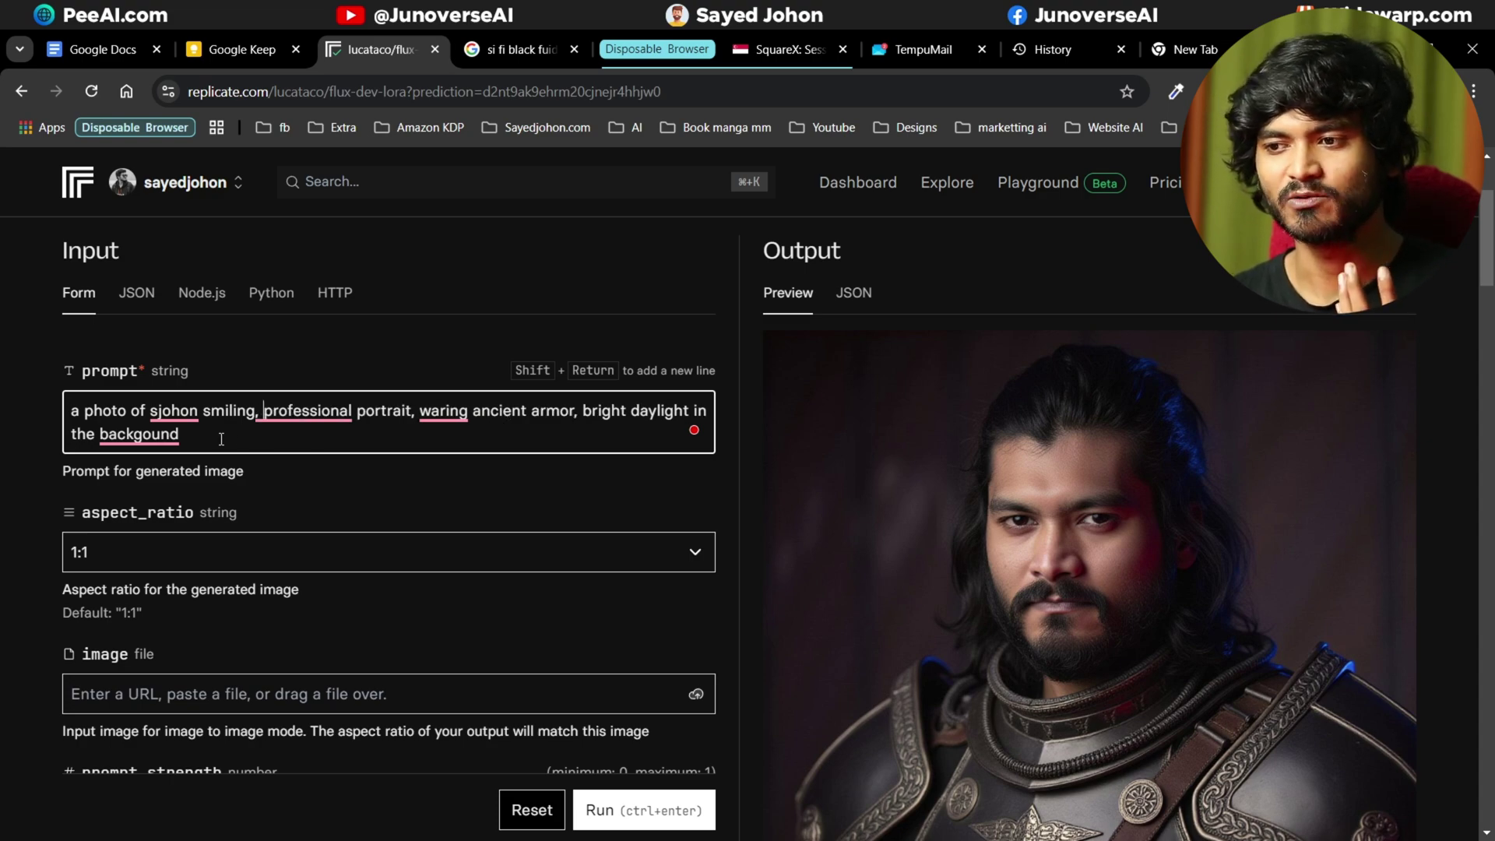
{"action": "scroll", "coordinate": [344, 459], "scroll_direction": "down", "scroll_amount": 3}
{"action": "left_click", "coordinate": [596, 810]}
Review the daylight ancient-armour portrait, dismiss the file picker, and reword the prompt for angry mood and neon light
{"action": "scroll", "coordinate": [577, 728], "scroll_direction": "up", "scroll_amount": 5}
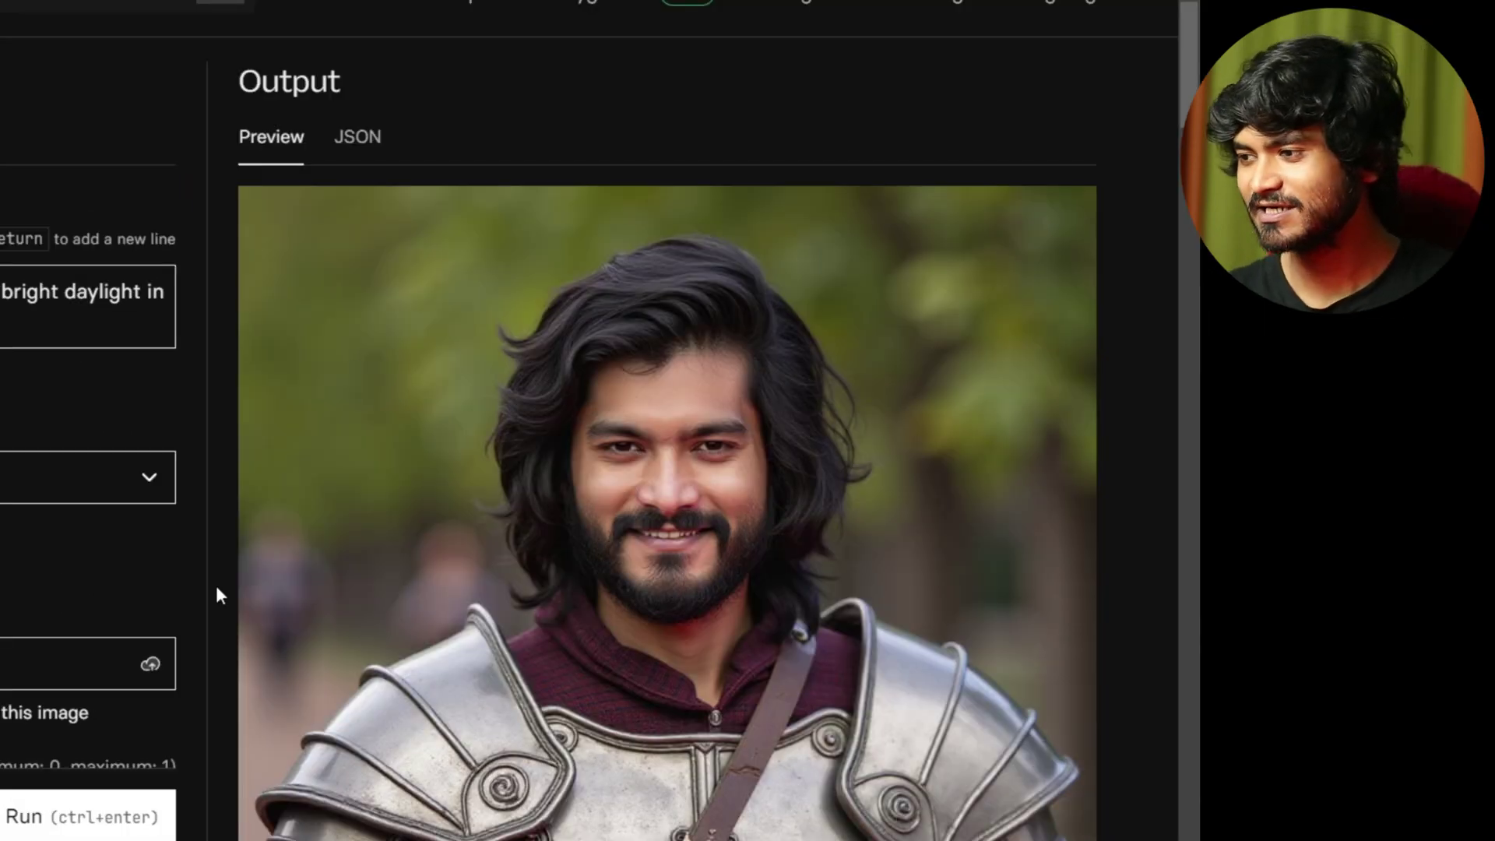
{"action": "scroll", "coordinate": [218, 595], "scroll_direction": "down", "scroll_amount": 3}
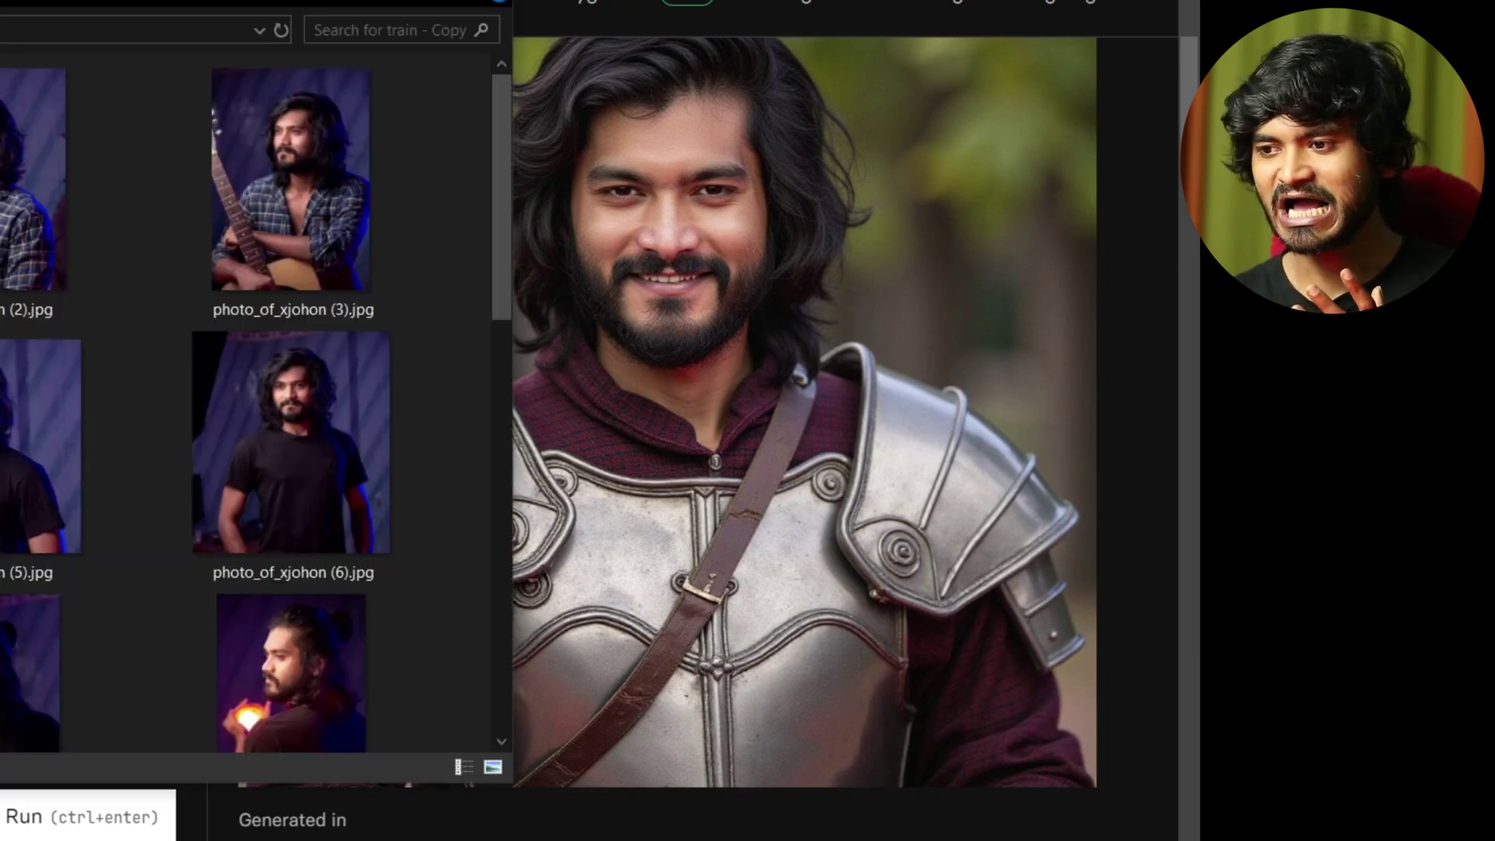
{"action": "scroll", "coordinate": [249, 405], "scroll_direction": "down", "scroll_amount": 3}
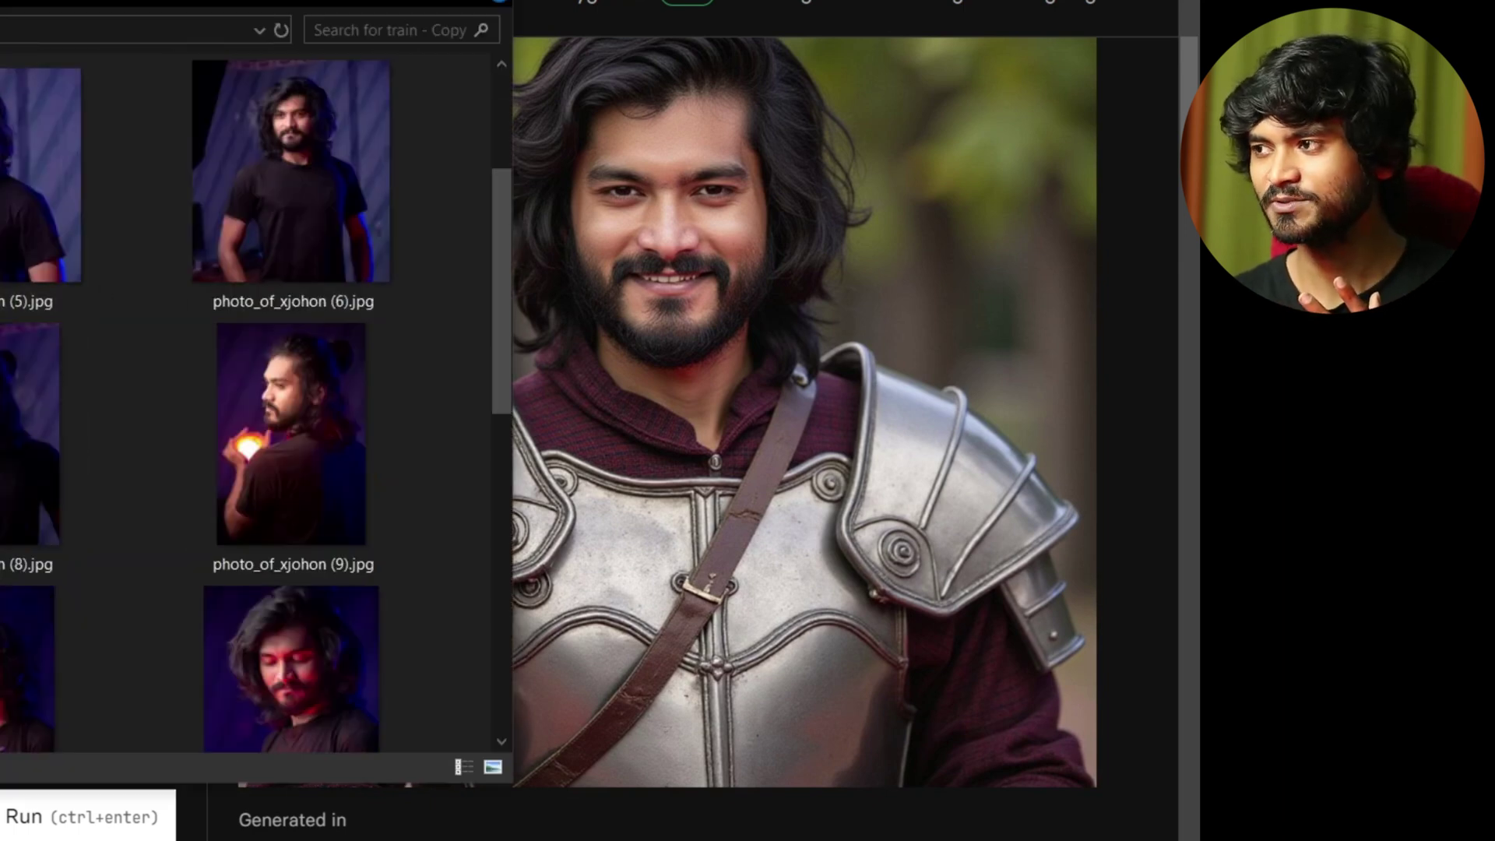
{"action": "key", "text": "Escape"}
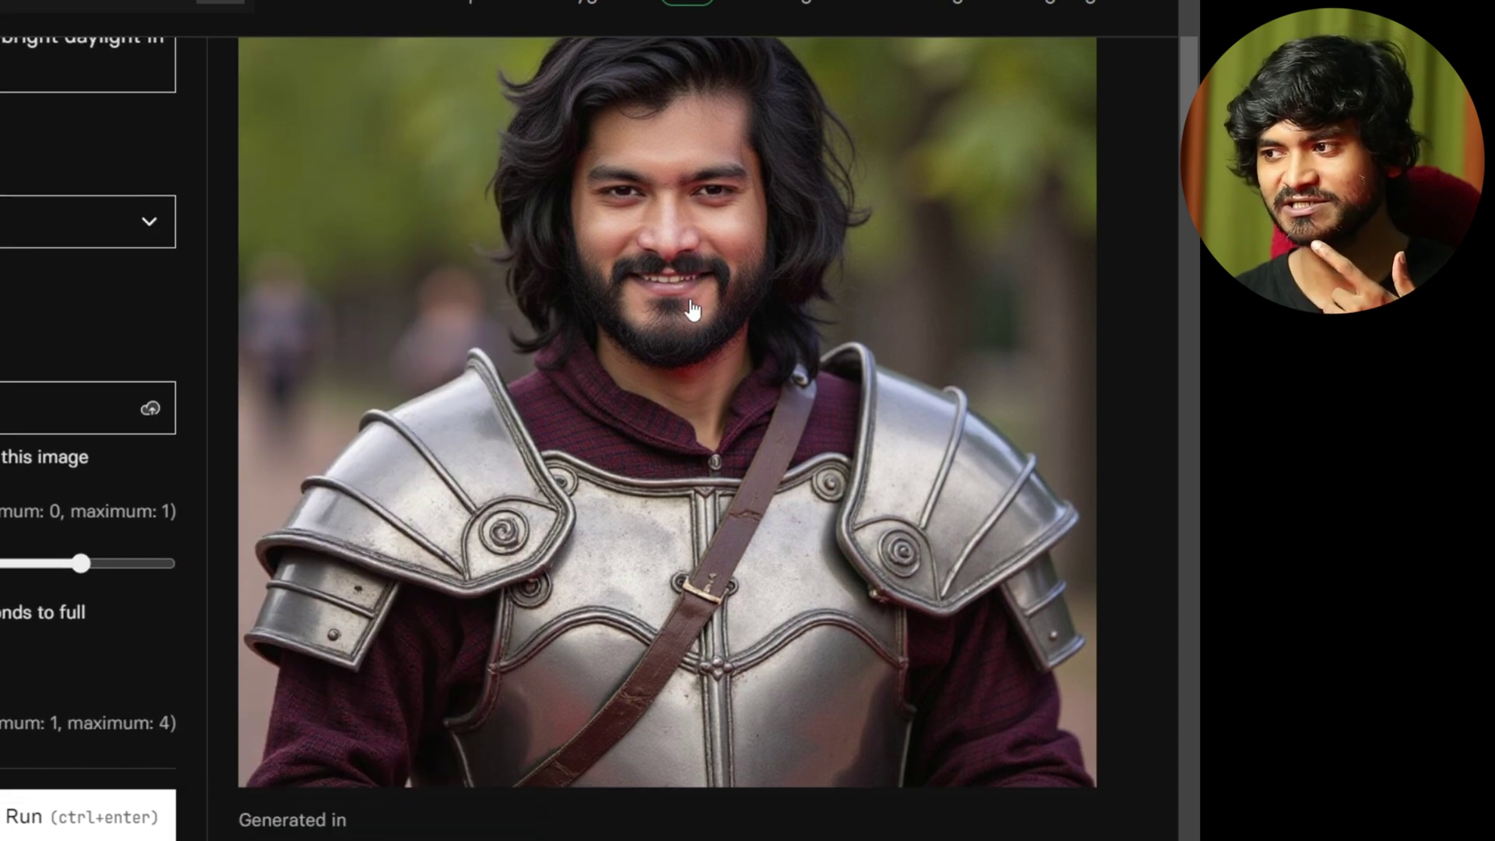
{"action": "scroll", "coordinate": [685, 311], "scroll_direction": "up", "scroll_amount": 2}
{"action": "scroll", "coordinate": [690, 309], "scroll_direction": "up", "scroll_amount": 2}
{"action": "scroll", "coordinate": [690, 309], "scroll_direction": "down", "scroll_amount": 2}
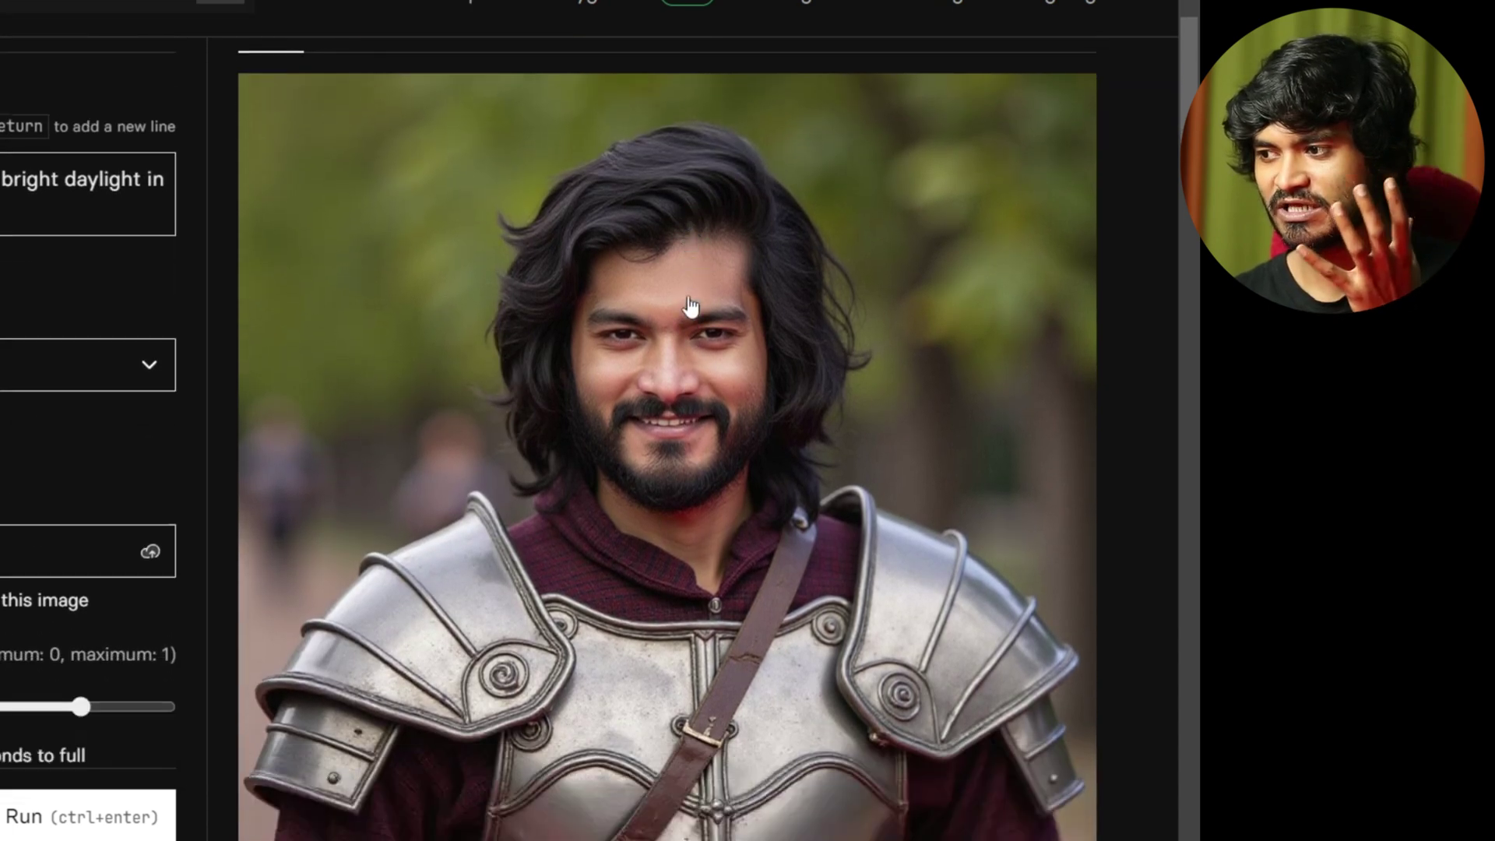
{"action": "scroll", "coordinate": [633, 424], "scroll_direction": "down", "scroll_amount": 4}
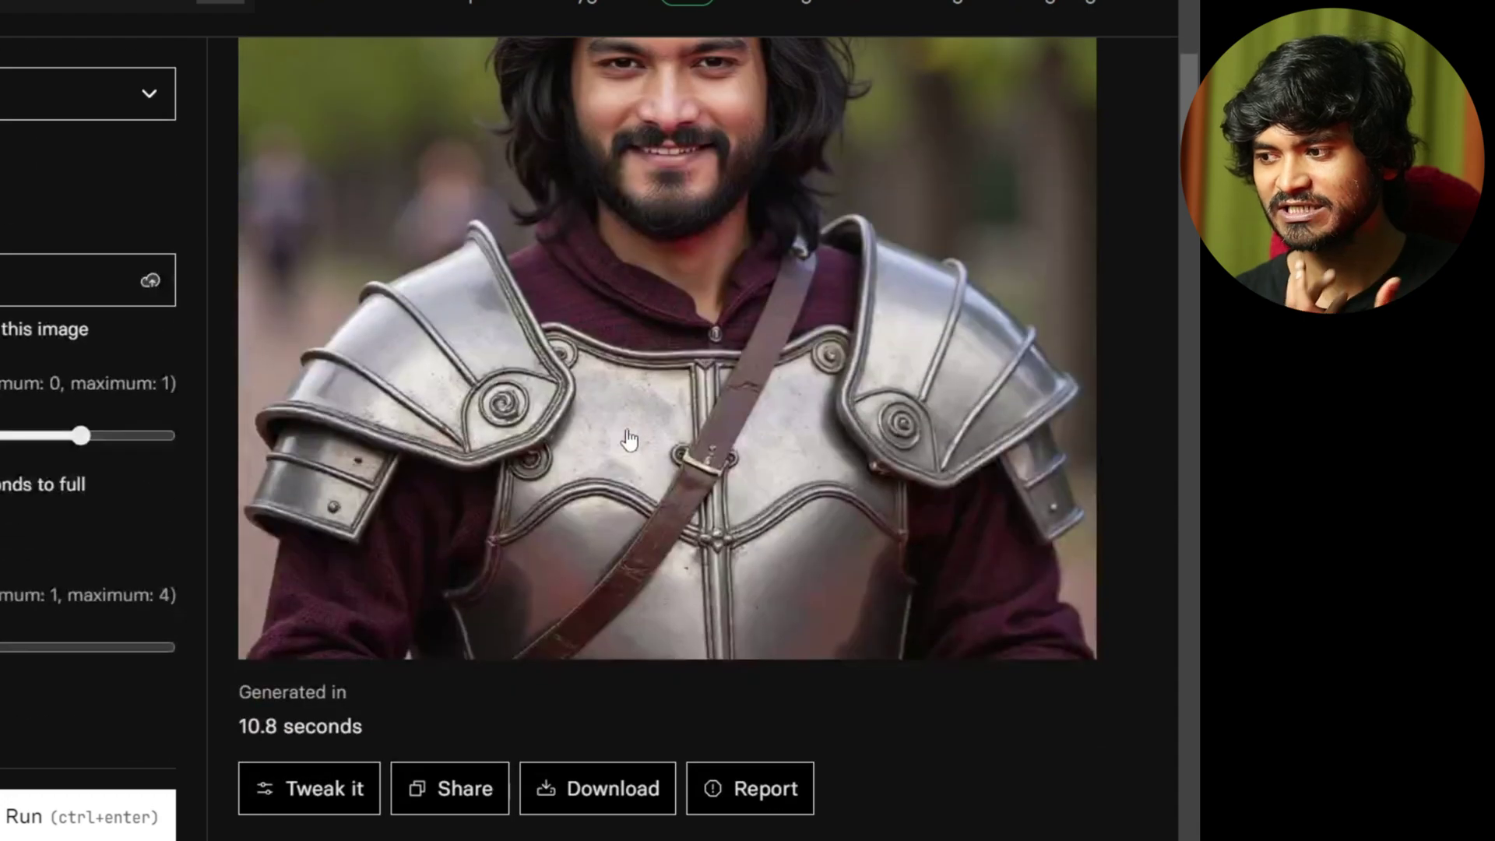
{"action": "scroll", "coordinate": [577, 610], "scroll_direction": "up", "scroll_amount": 4}
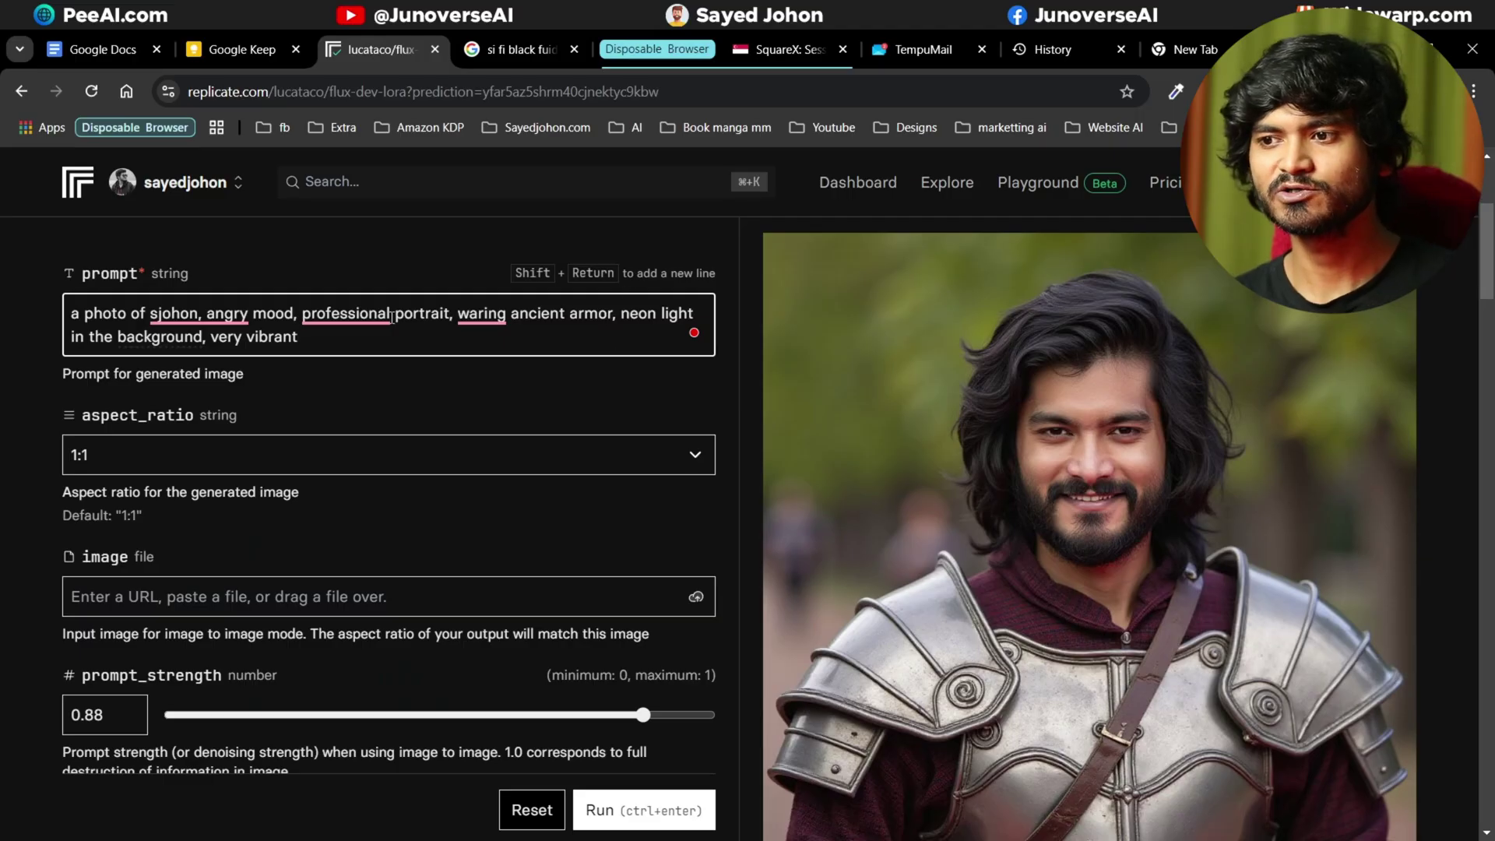
{"action": "mouse_move", "coordinate": [366, 314]}
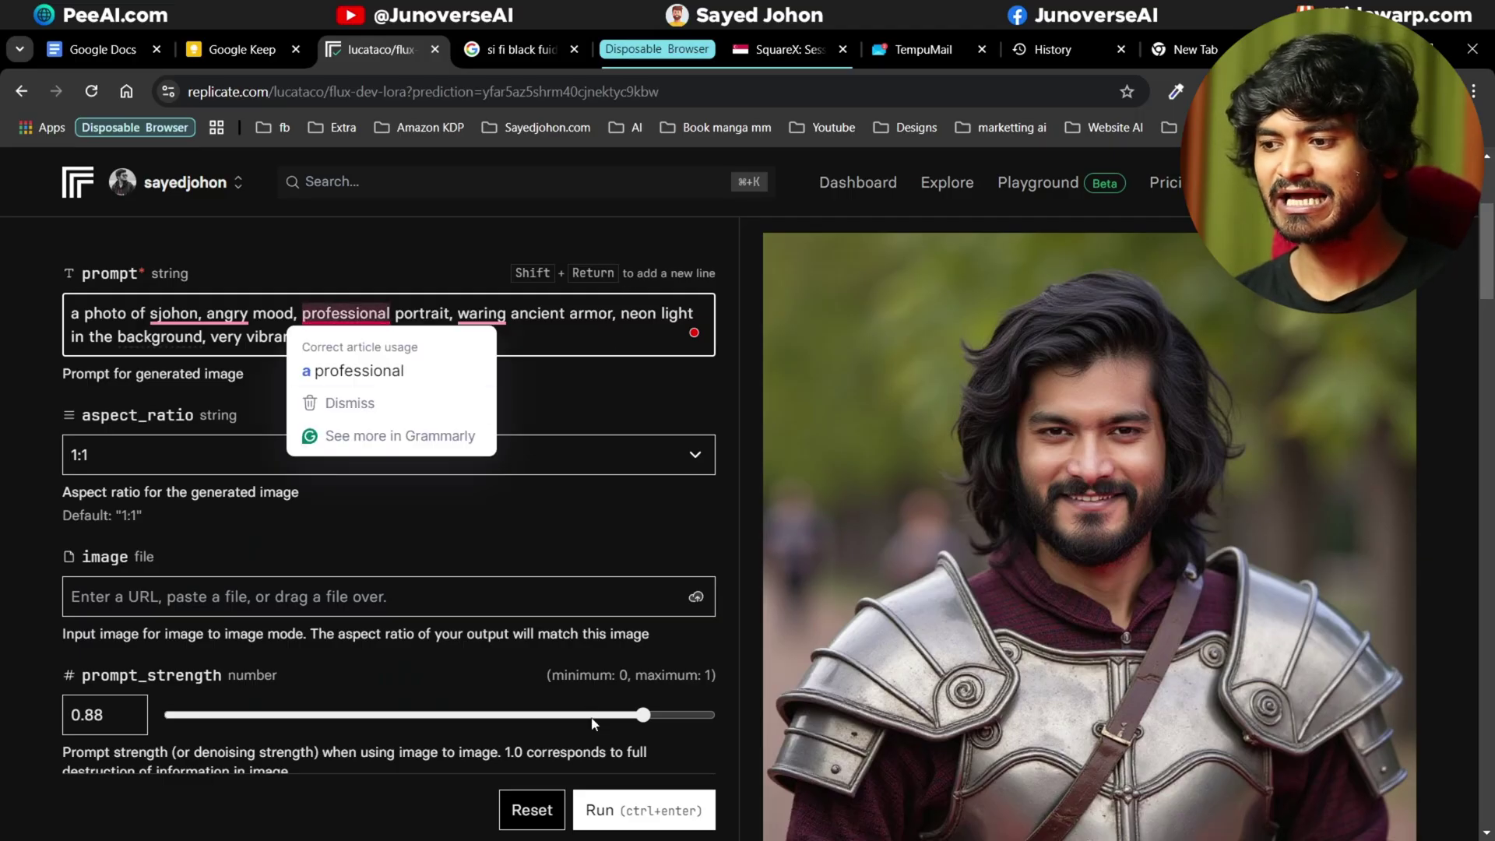
Generate the angry neon armour portrait, then the futuristic robot with cables using Ctrl+Enter
{"action": "left_click", "coordinate": [616, 812]}
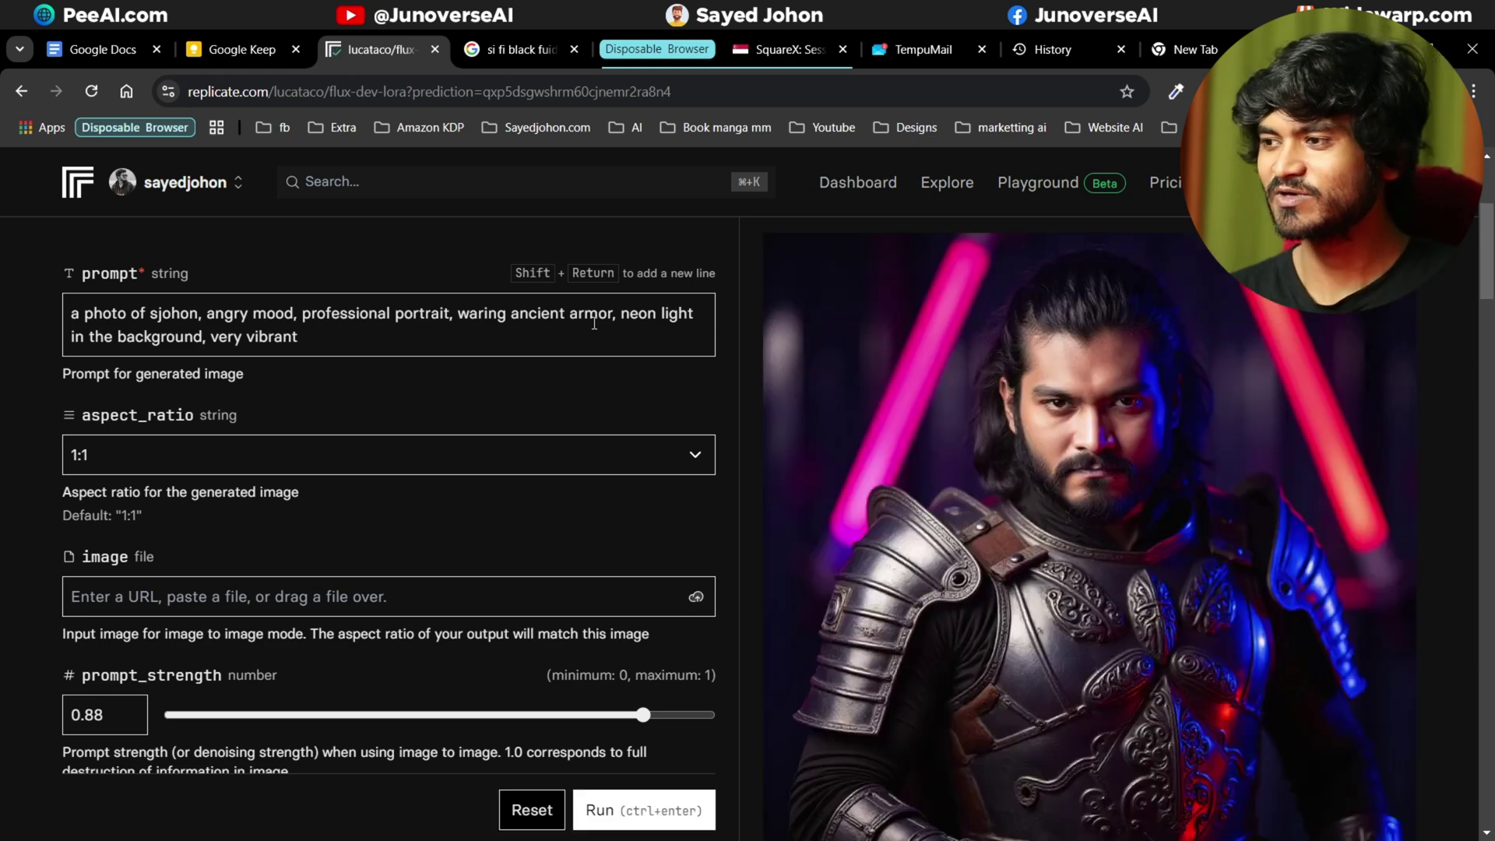
{"action": "scroll", "coordinate": [856, 296], "scroll_direction": "down", "scroll_amount": 3}
{"action": "scroll", "coordinate": [897, 316], "scroll_direction": "up", "scroll_amount": 3}
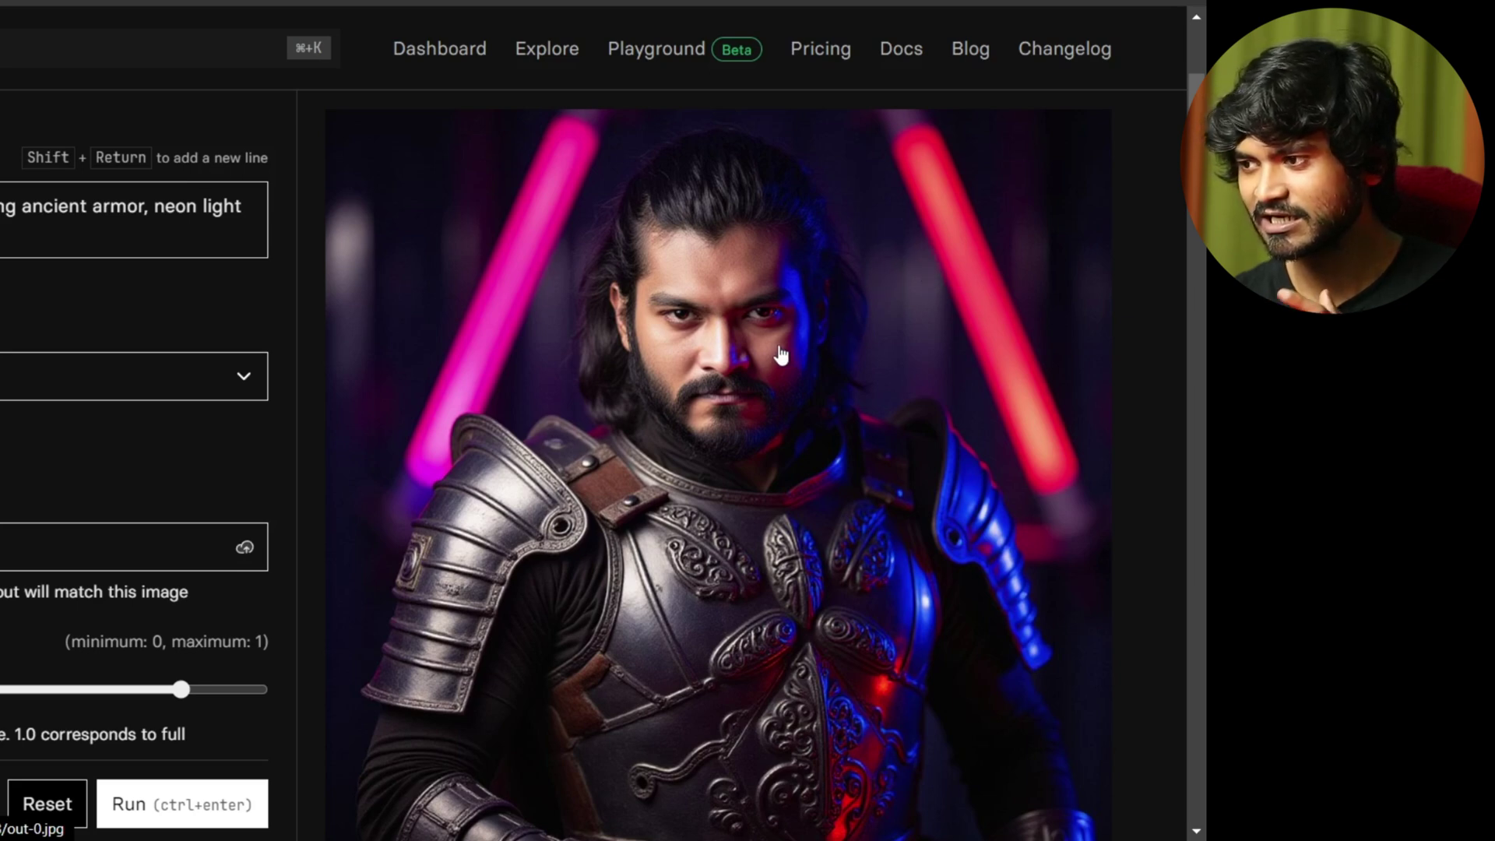
{"action": "scroll", "coordinate": [658, 338], "scroll_direction": "down", "scroll_amount": 3}
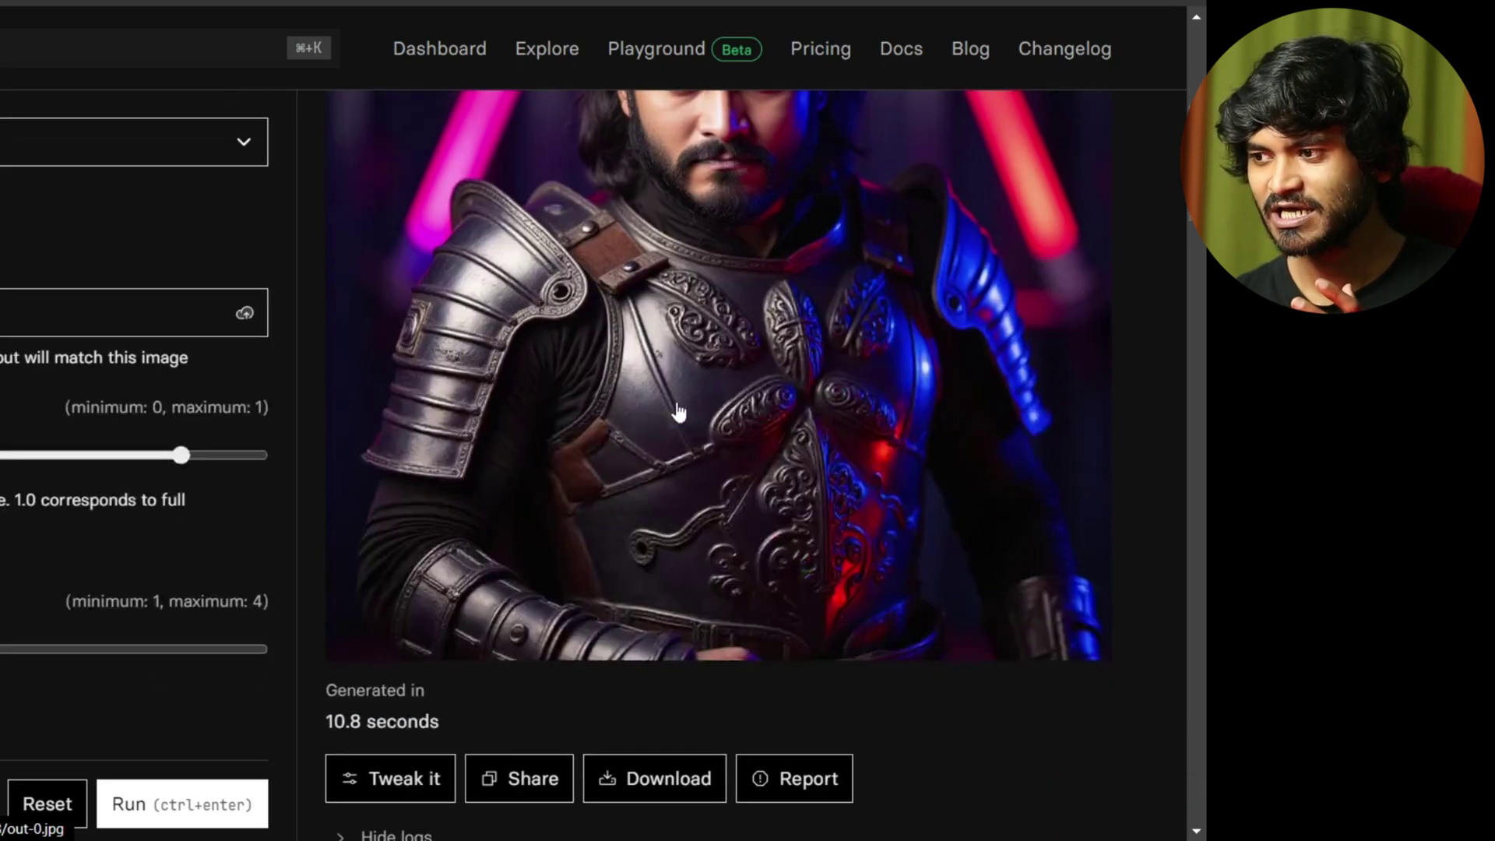
{"action": "scroll", "coordinate": [678, 413], "scroll_direction": "up", "scroll_amount": 3}
{"action": "scroll", "coordinate": [674, 420], "scroll_direction": "down", "scroll_amount": 3}
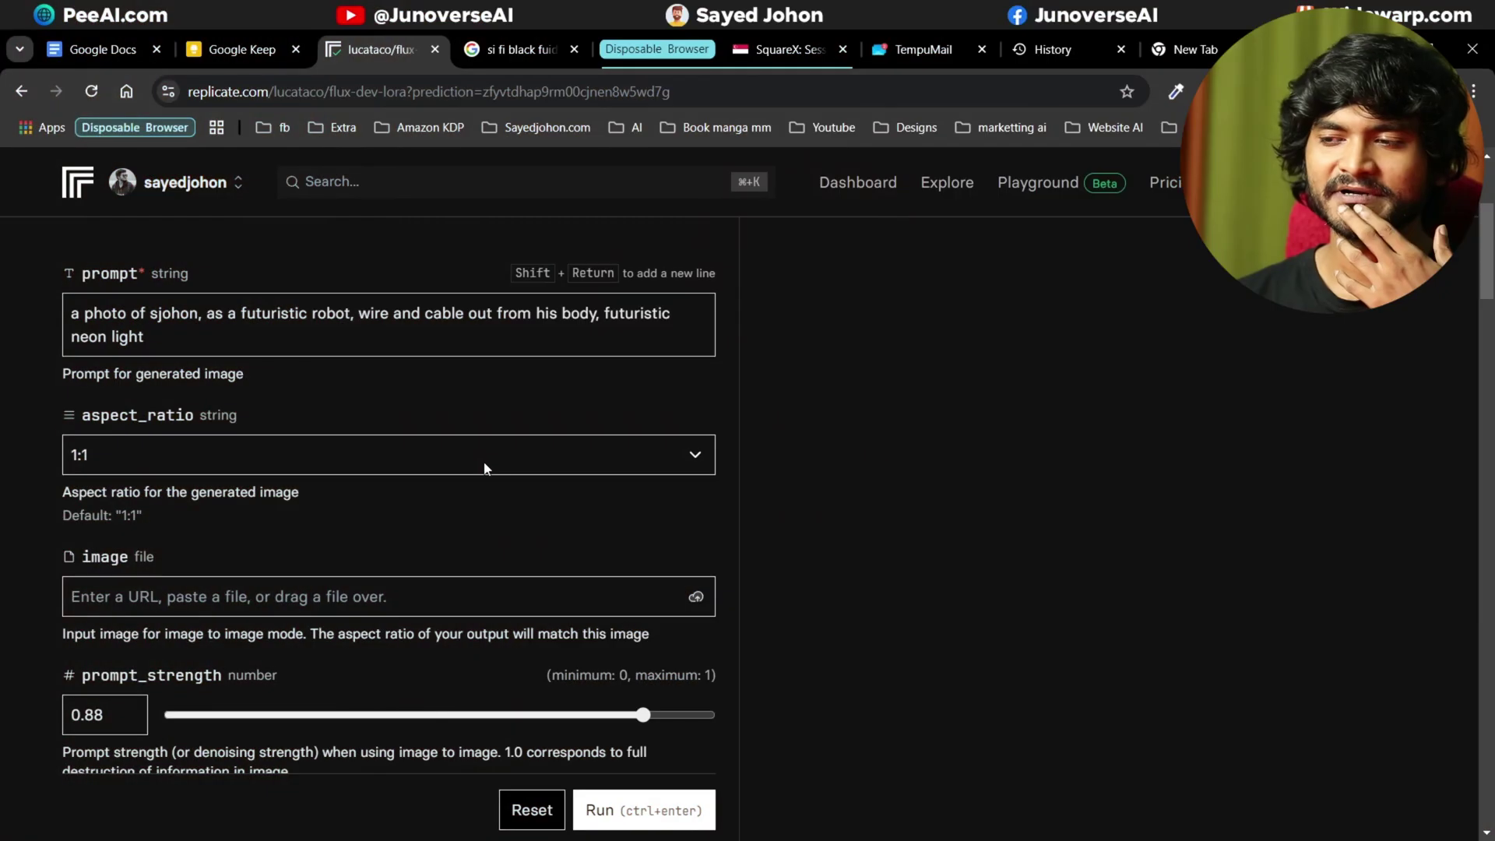
{"action": "key", "text": "ctrl+Return"}
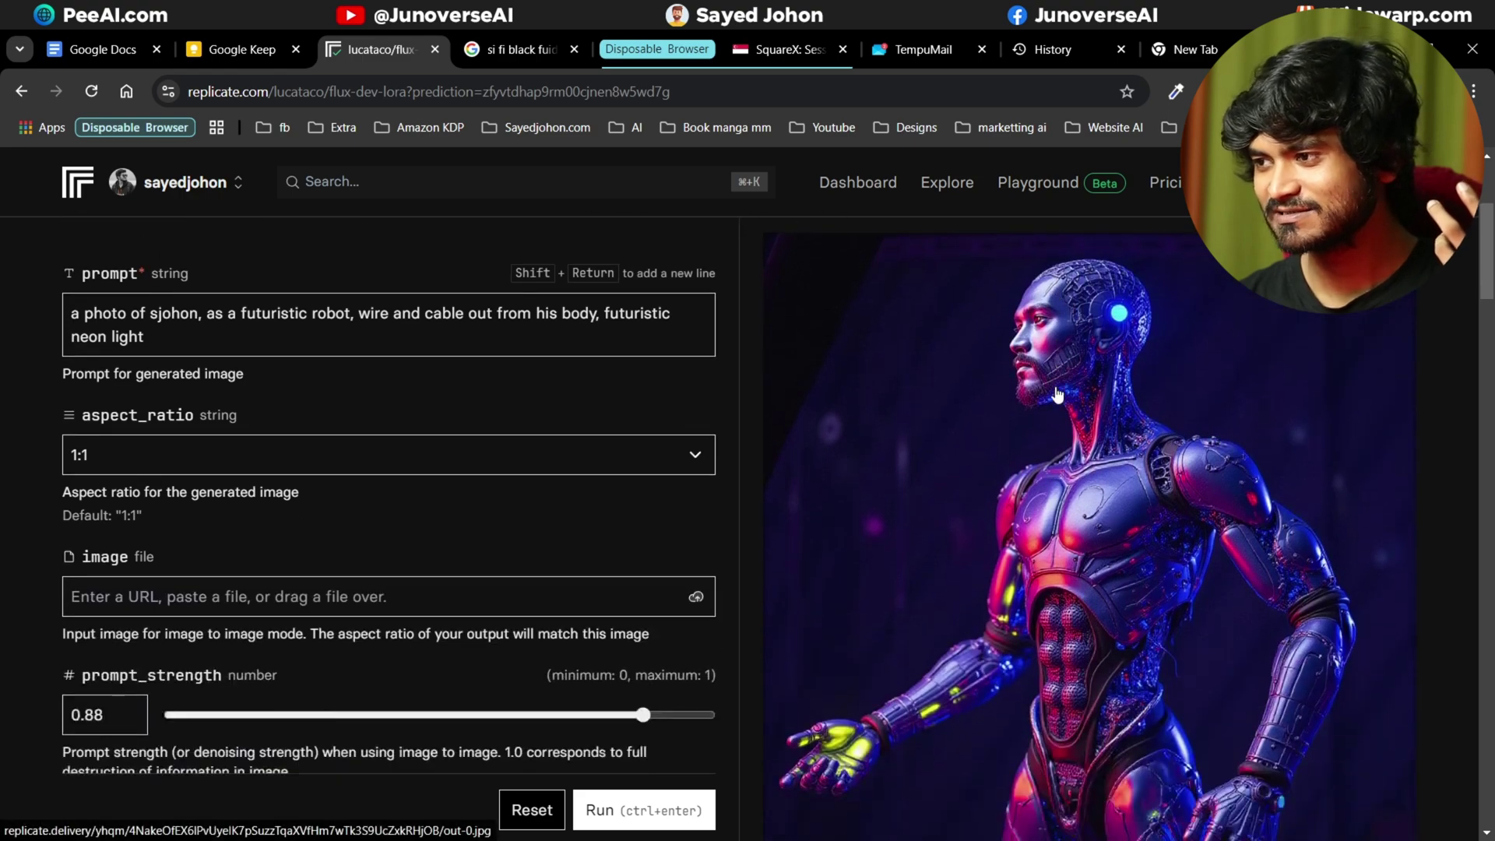
Download the generated futuristic robot image
{"action": "scroll", "coordinate": [1057, 395], "scroll_direction": "up", "scroll_amount": 1}
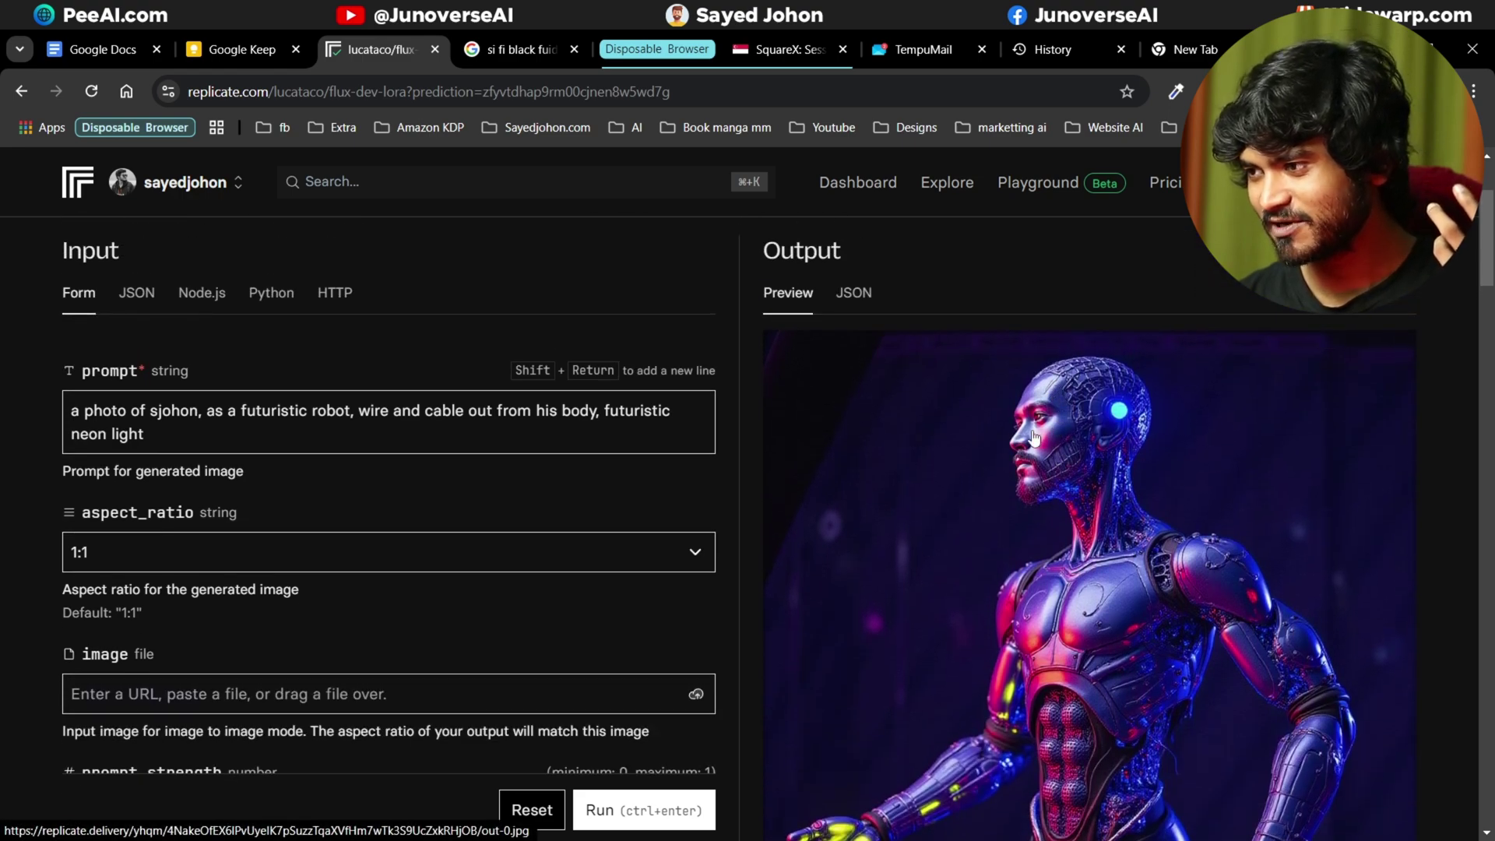
{"action": "scroll", "coordinate": [1054, 421], "scroll_direction": "down", "scroll_amount": 3}
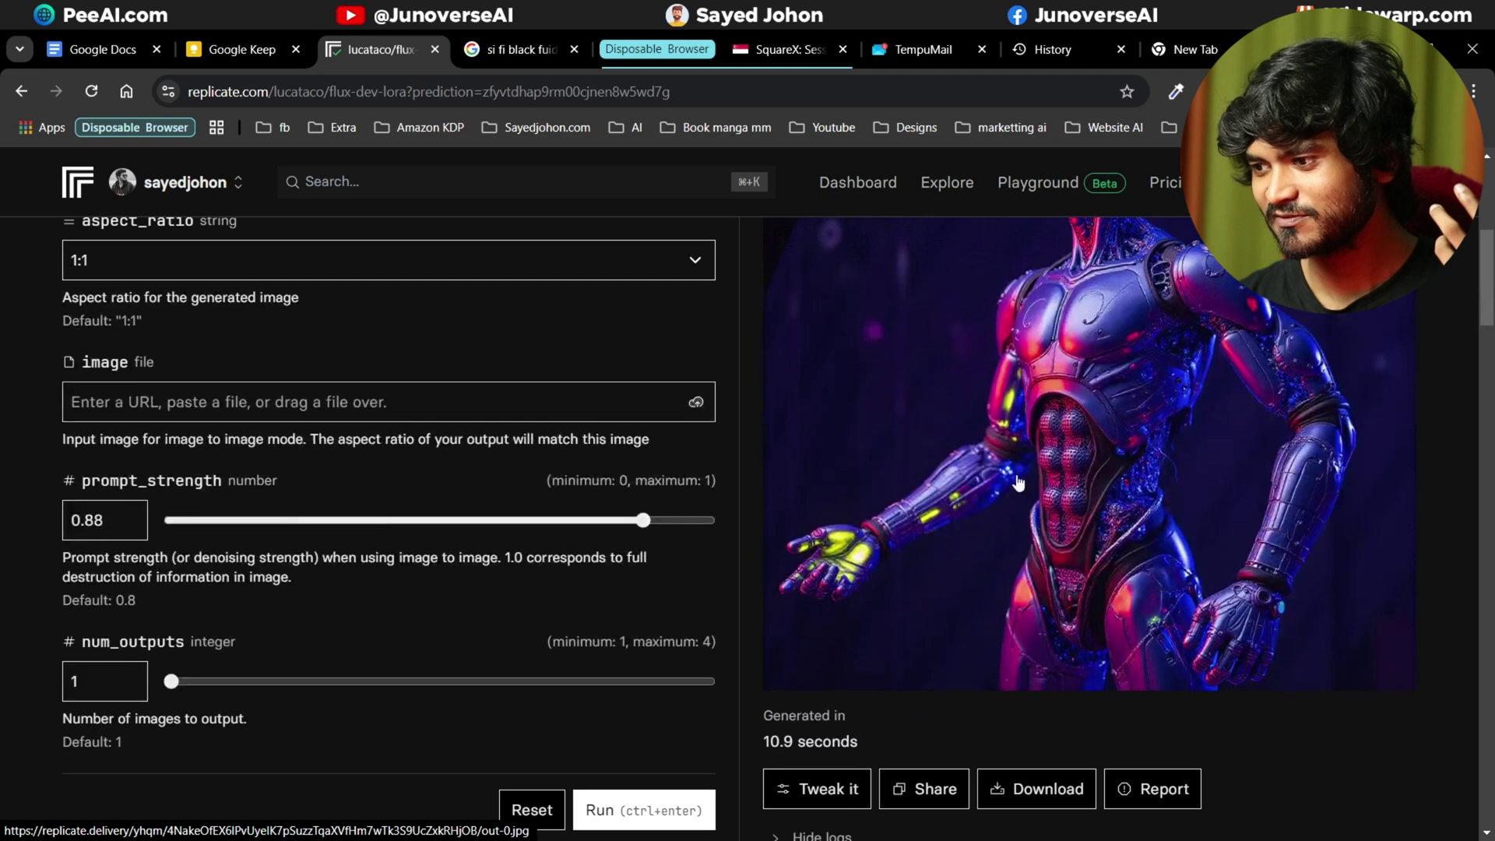
{"action": "left_click", "coordinate": [1041, 789]}
{"action": "scroll", "coordinate": [687, 409], "scroll_direction": "up", "scroll_amount": 2}
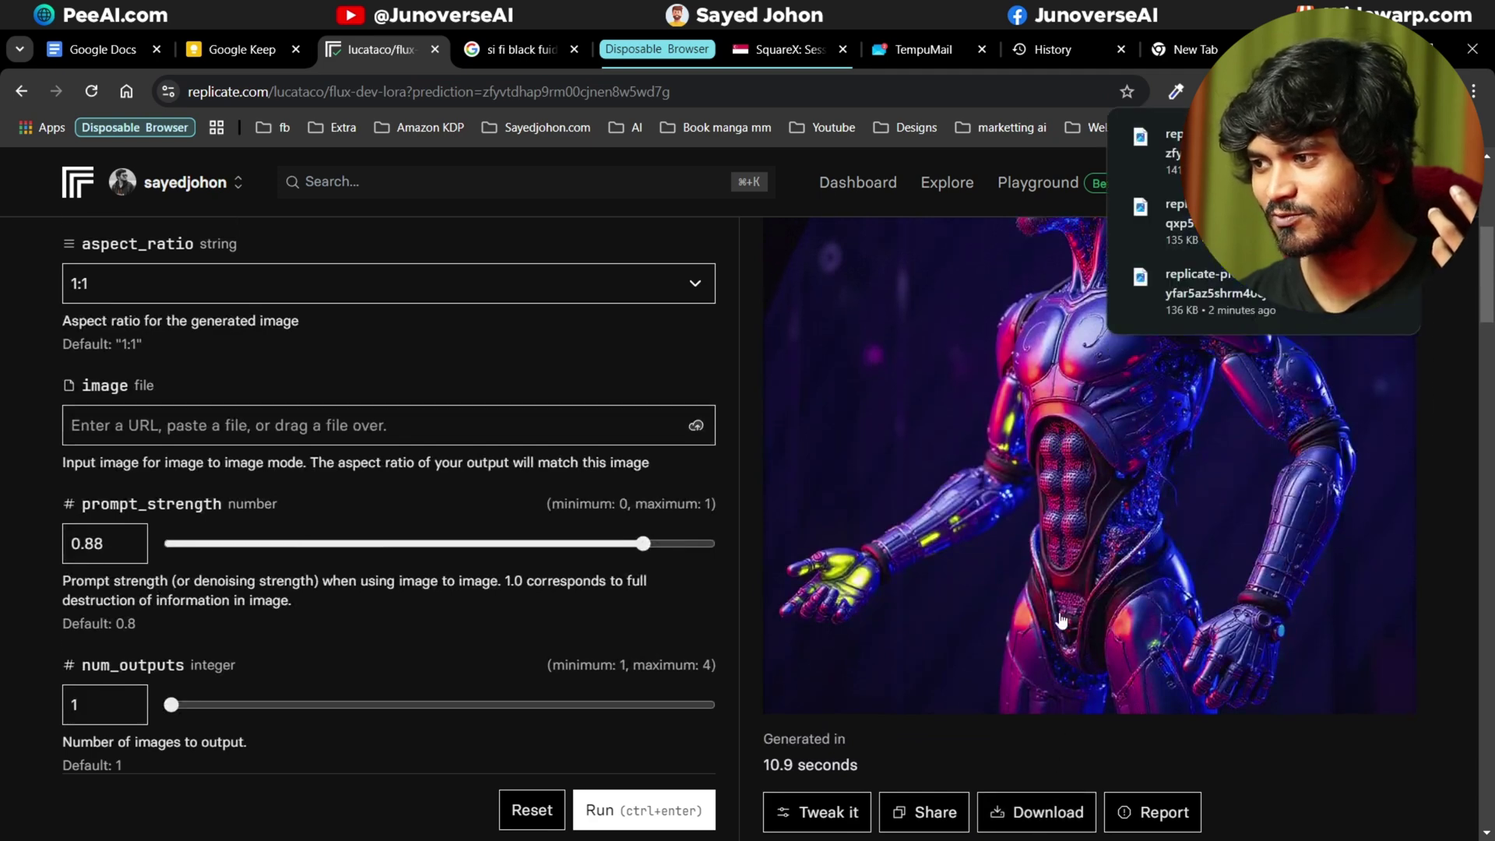
Replace the prompt with the 25-year-old Hollywood model fight-scene prompt and generate it
{"action": "left_click", "coordinate": [586, 353]}
{"action": "key", "text": "ctrl+a"}
{"action": "type", "text": "a photo of sjohon, as a 25 years old Hollywood model in action fight scene"}
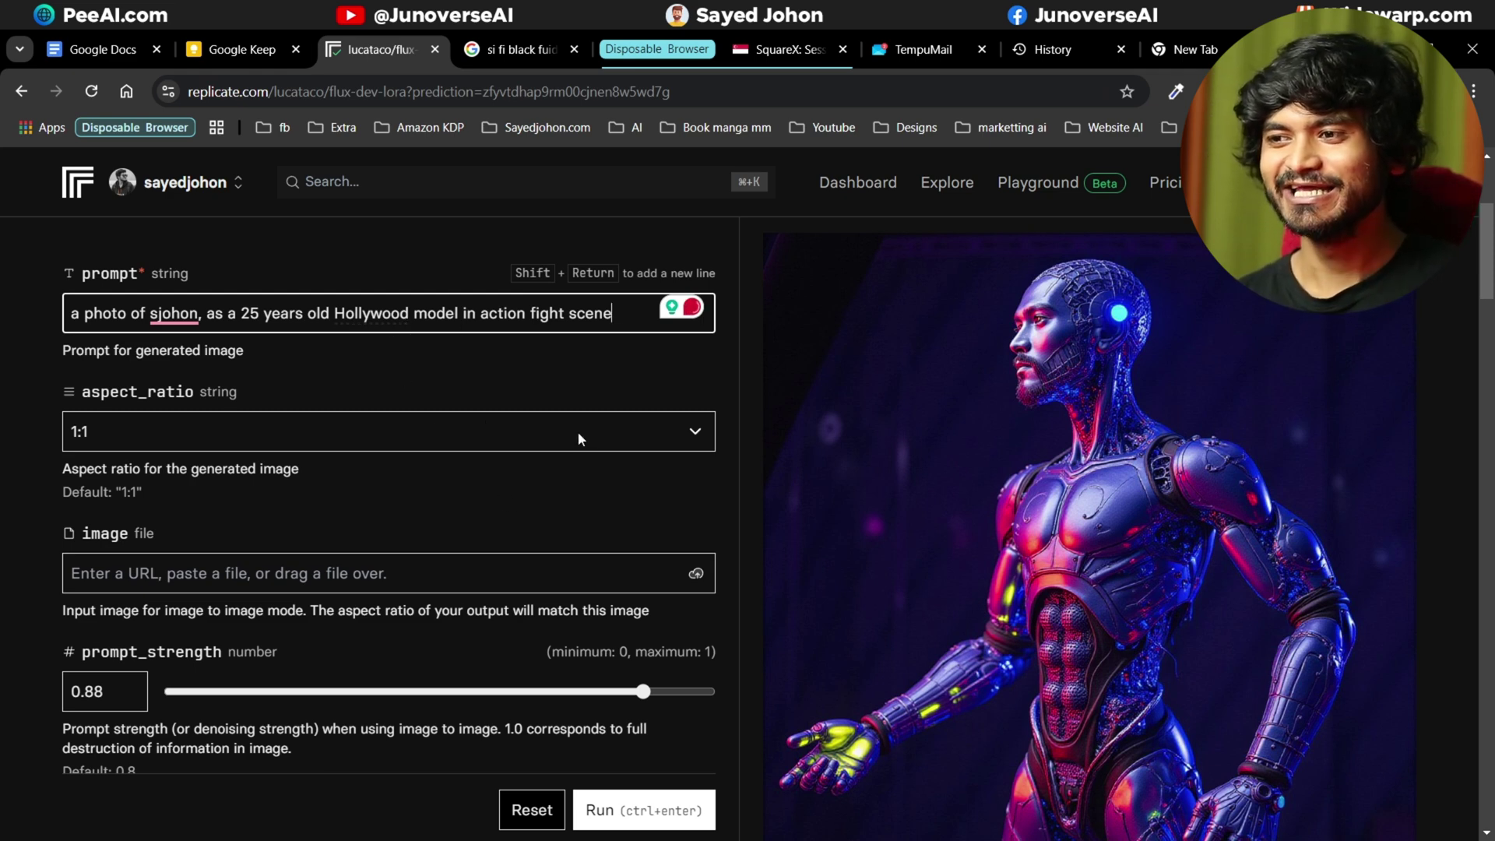
{"action": "left_click", "coordinate": [639, 790]}
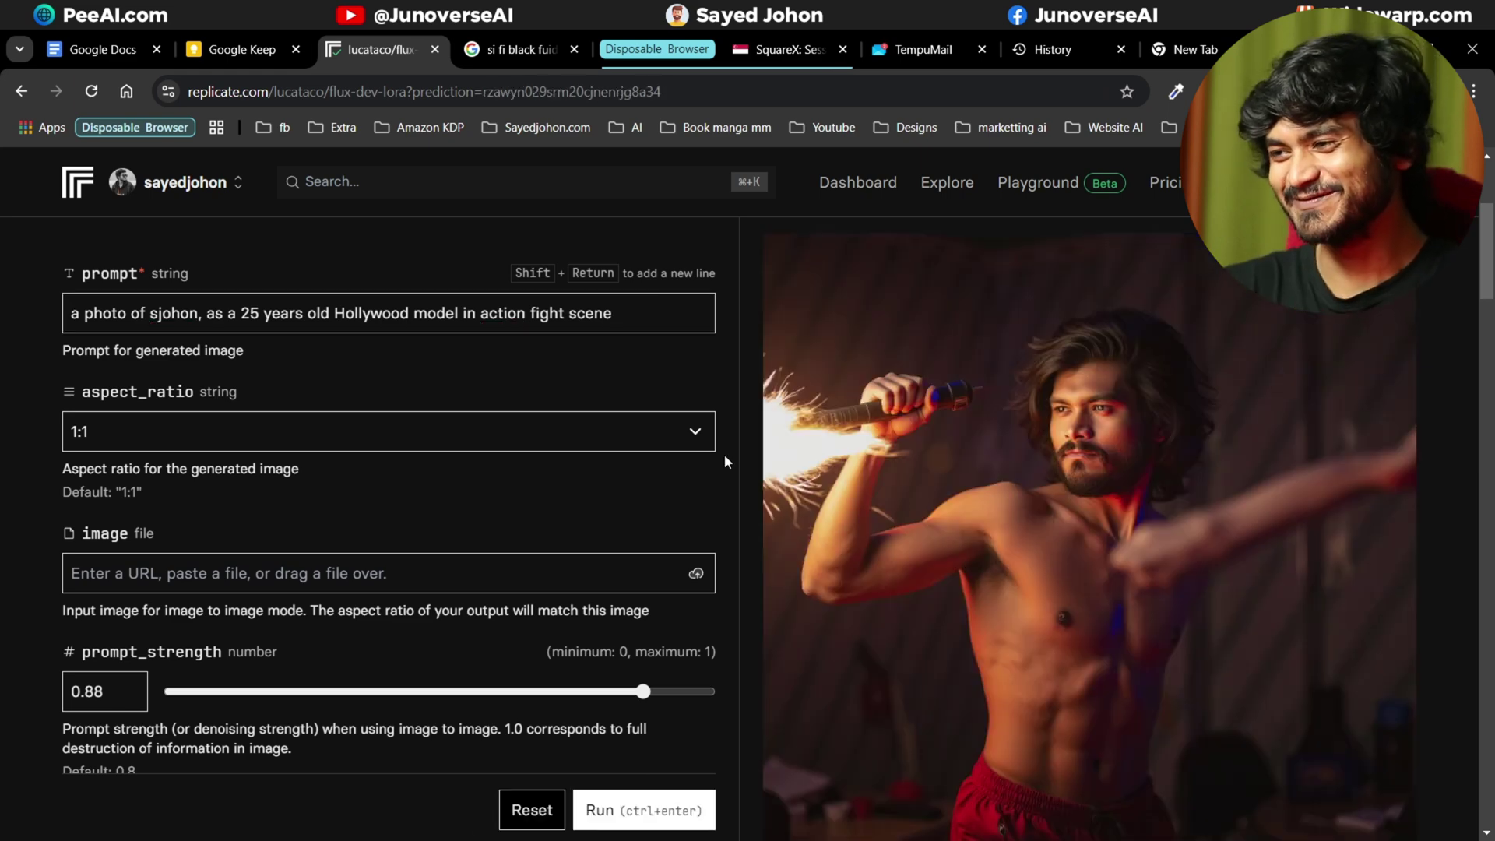
{"action": "scroll", "coordinate": [1102, 467], "scroll_direction": "down", "scroll_amount": 2}
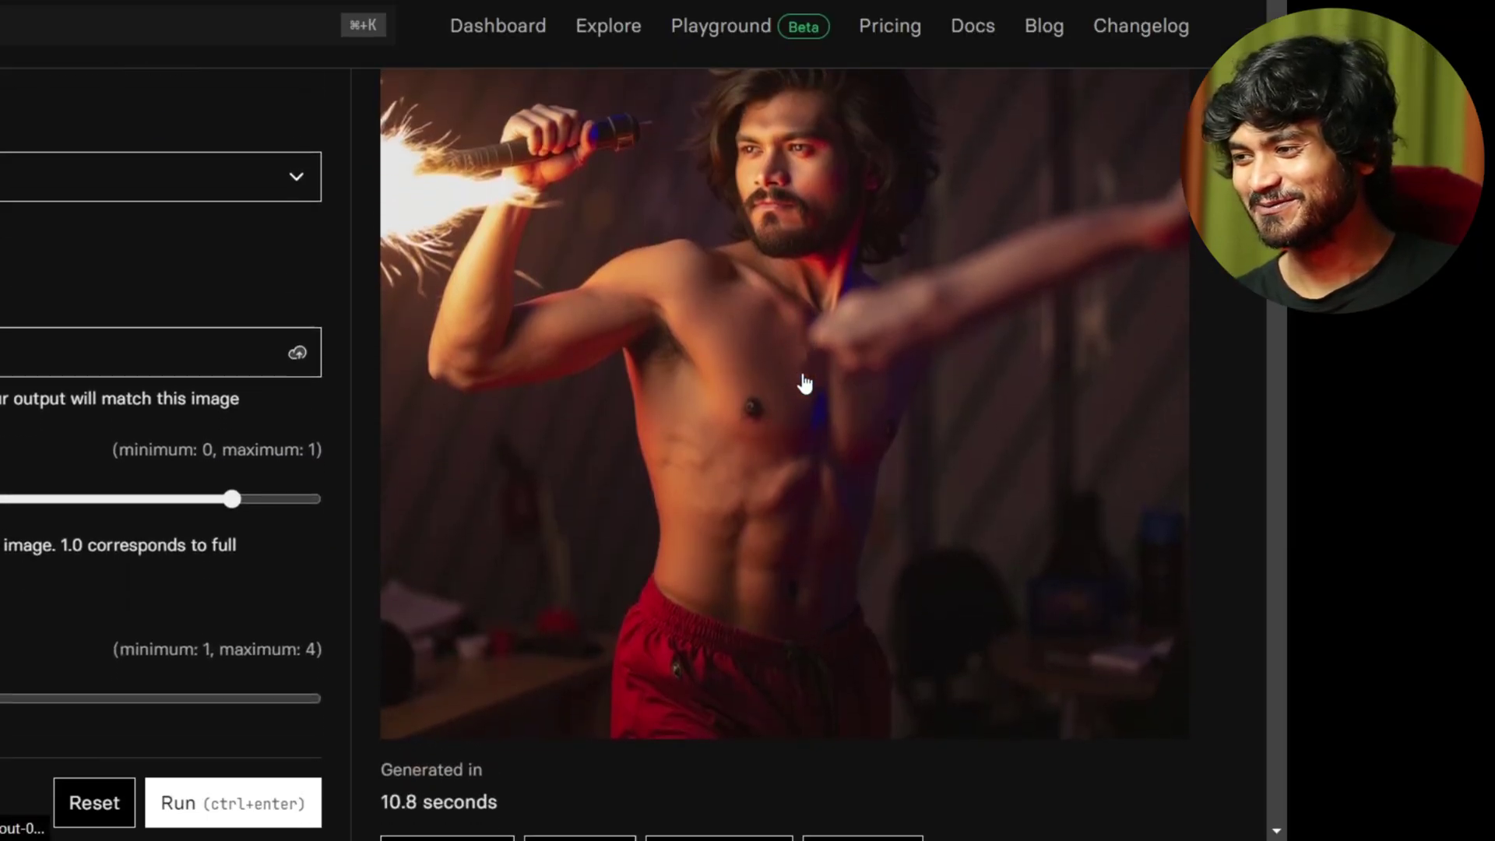
{"action": "scroll", "coordinate": [1101, 469], "scroll_direction": "up", "scroll_amount": 2}
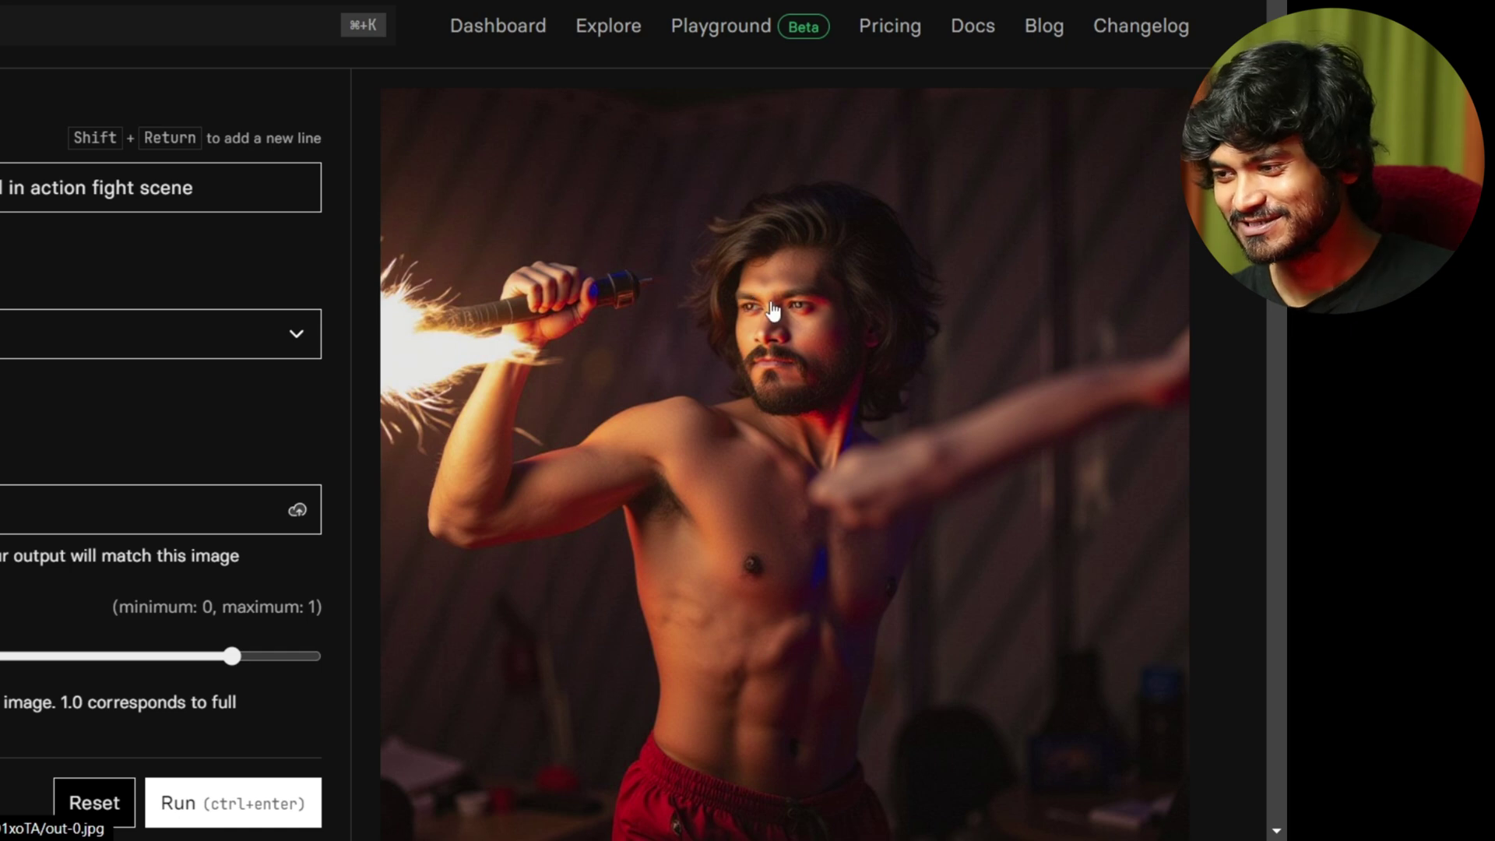
{"action": "scroll", "coordinate": [779, 307], "scroll_direction": "down", "scroll_amount": 3}
{"action": "scroll", "coordinate": [779, 307], "scroll_direction": "up", "scroll_amount": 3}
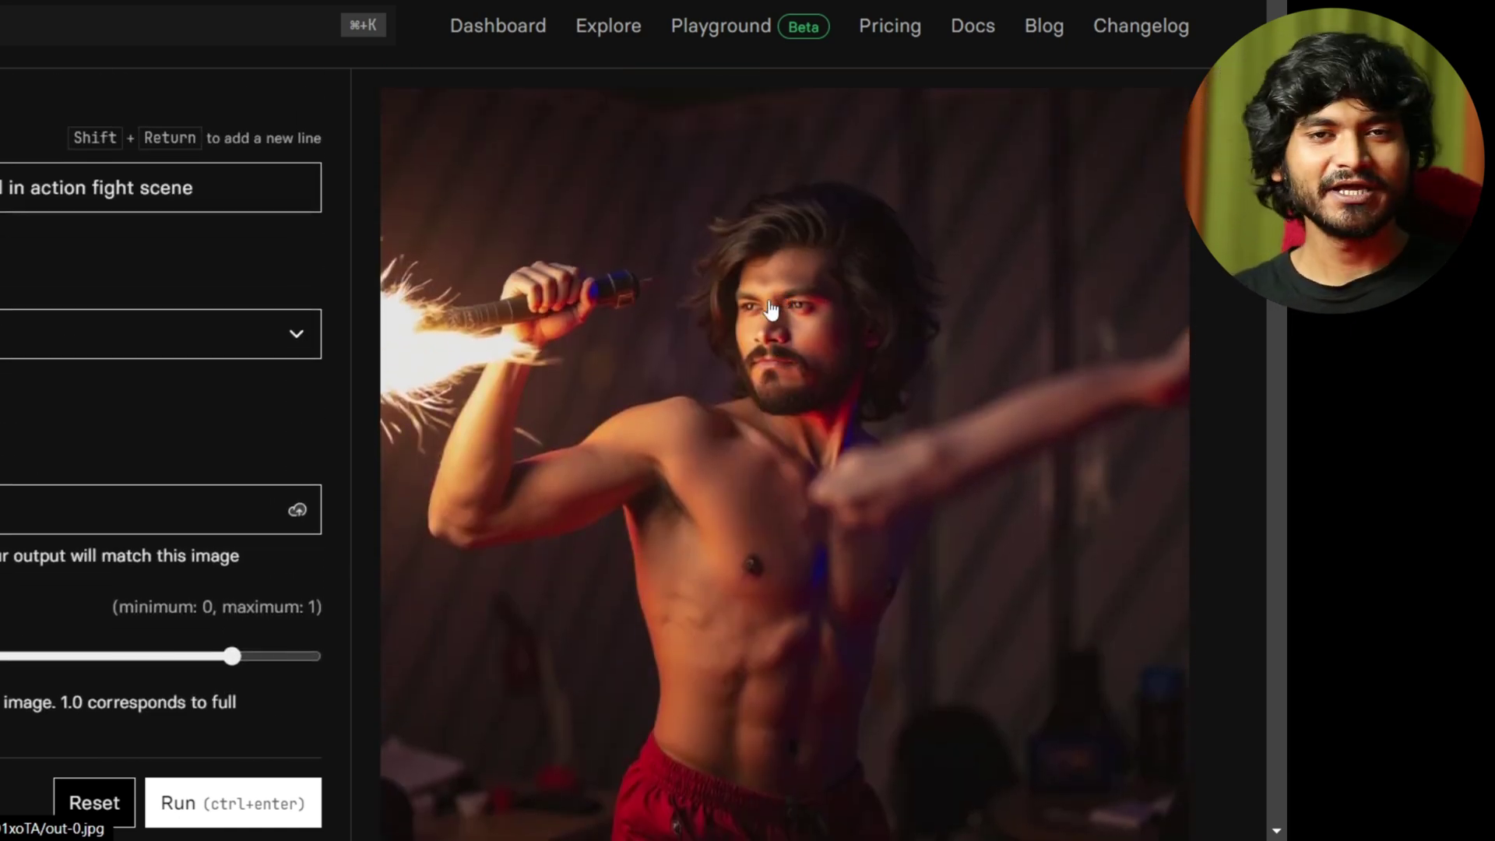